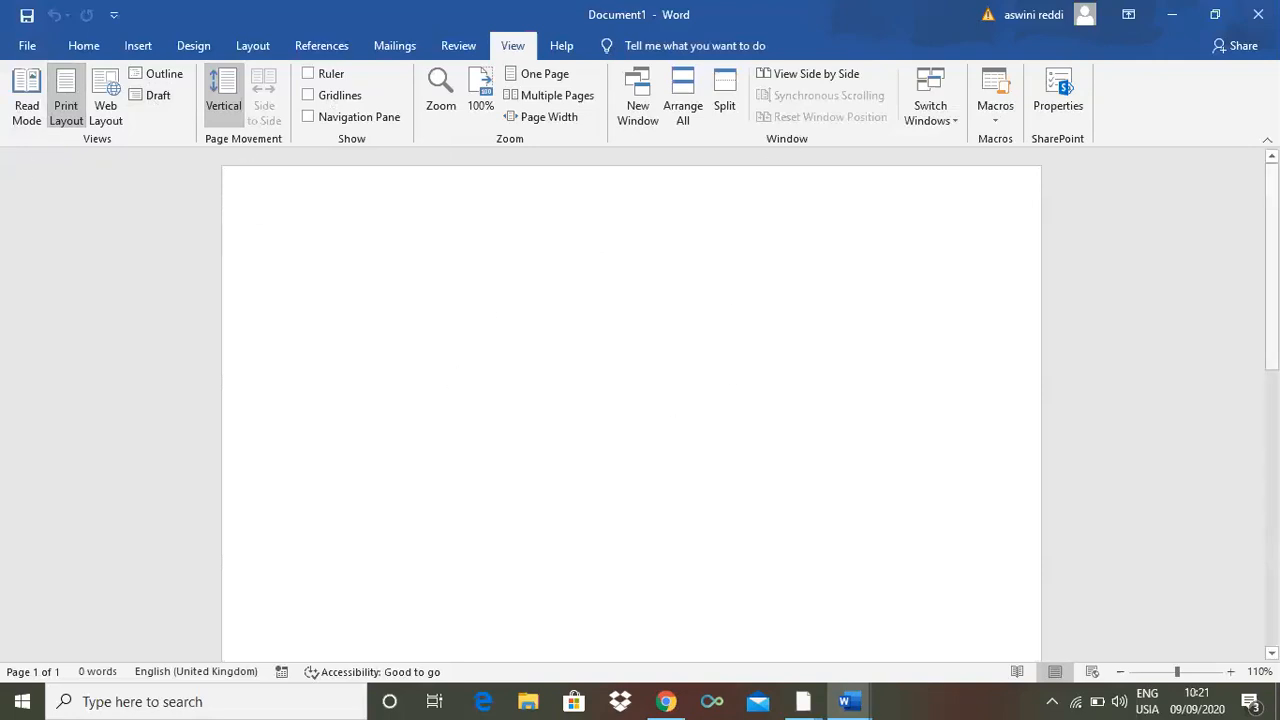
{"action": "scroll", "coordinate": [631, 400], "scroll_direction": "down", "scroll_amount": 5}
{"action": "scroll", "coordinate": [631, 400], "scroll_direction": "down", "scroll_amount": 5}
{"action": "scroll", "coordinate": [631, 400], "scroll_direction": "up", "scroll_amount": 10}
{"action": "scroll", "coordinate": [631, 400], "scroll_direction": "up", "scroll_amount": 1}
{"action": "scroll", "coordinate": [631, 400], "scroll_direction": "down", "scroll_amount": 3}
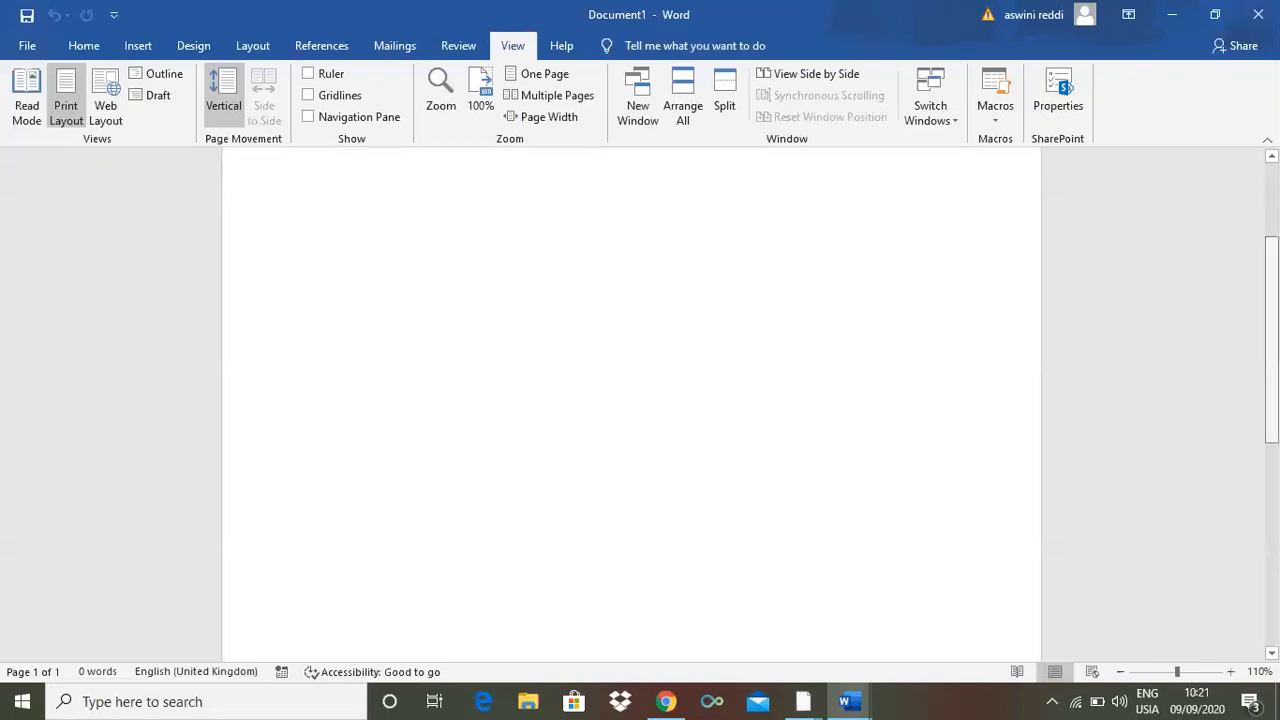
{"action": "scroll", "coordinate": [631, 400], "scroll_direction": "up", "scroll_amount": 3}
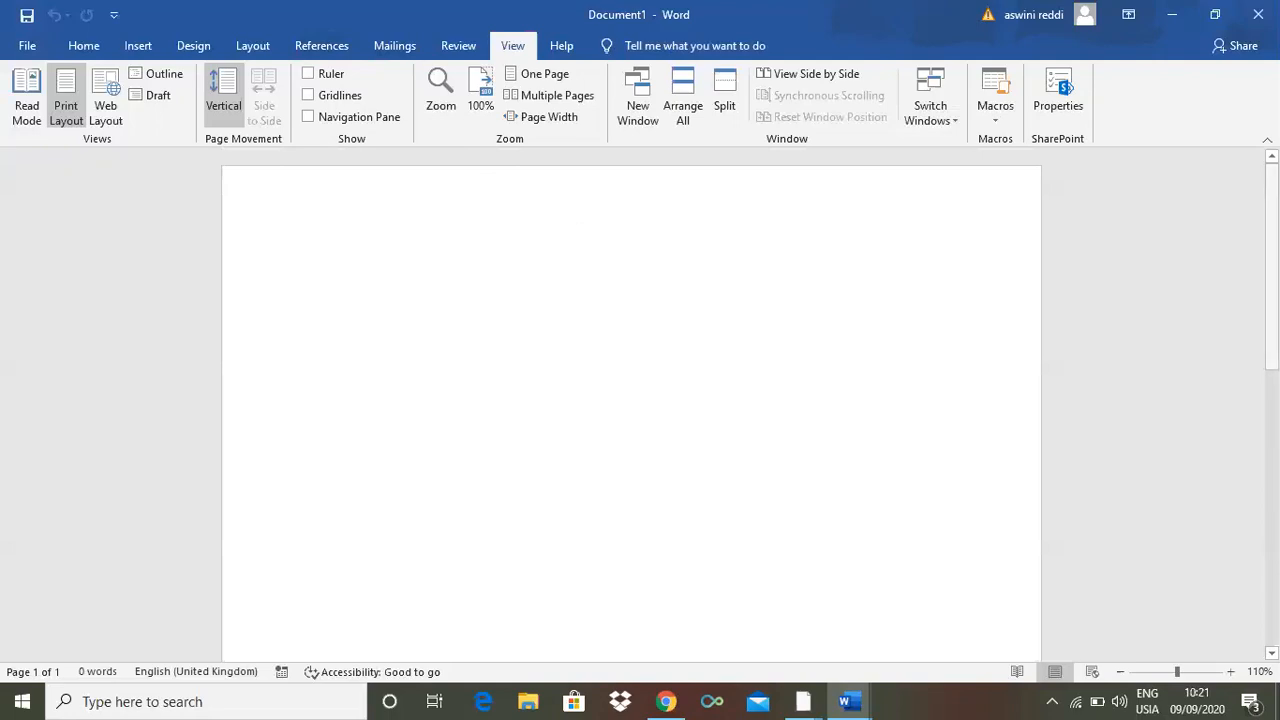
{"action": "left_click_drag", "start_coordinate": [1272, 267], "coordinate": [1272, 350]}
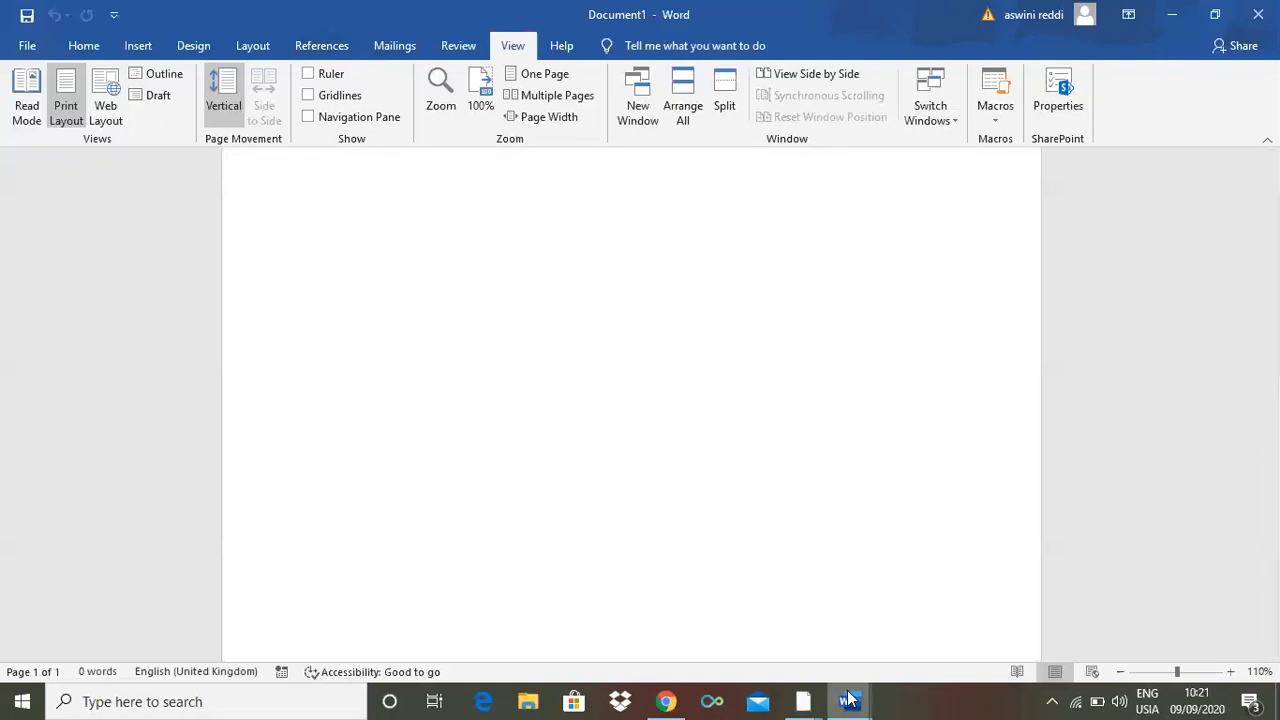
- Switch to the open tutorial1 document and go back to the table of contents on its first page
{"action": "mouse_move", "coordinate": [848, 700]}
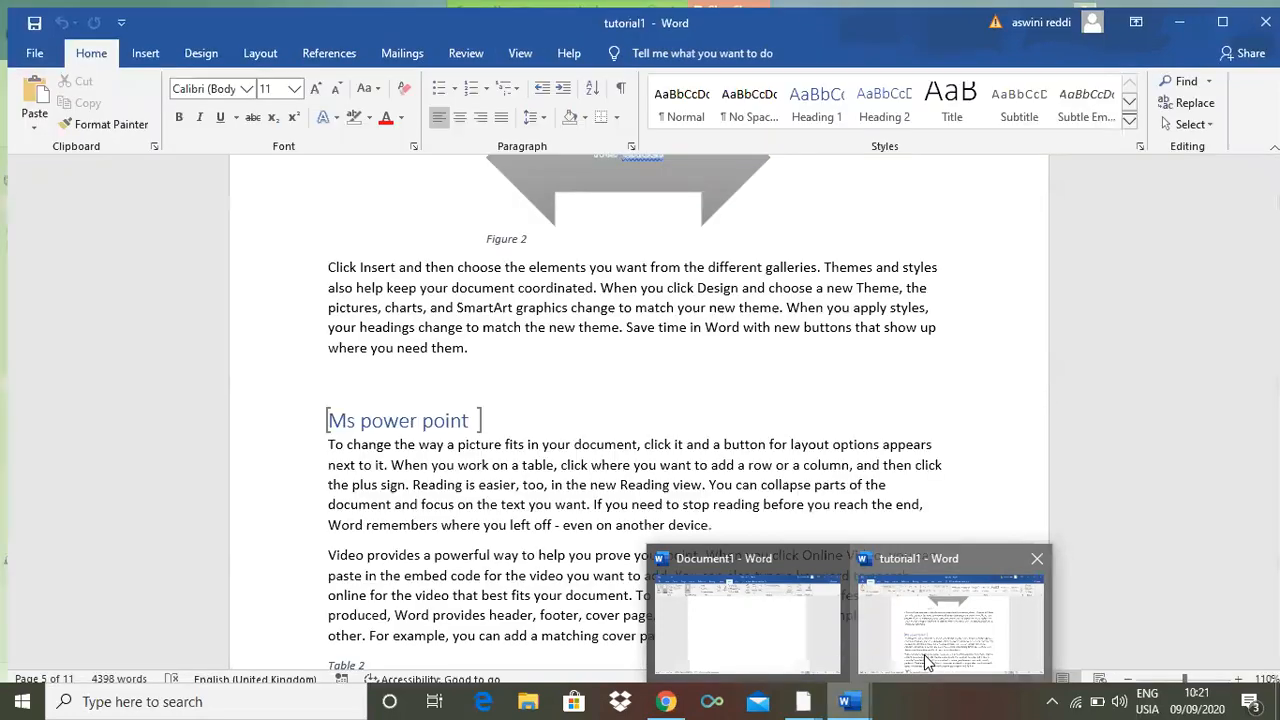
{"action": "left_click", "coordinate": [924, 654]}
{"action": "left_click_drag", "start_coordinate": [1272, 354], "coordinate": [1272, 172]}
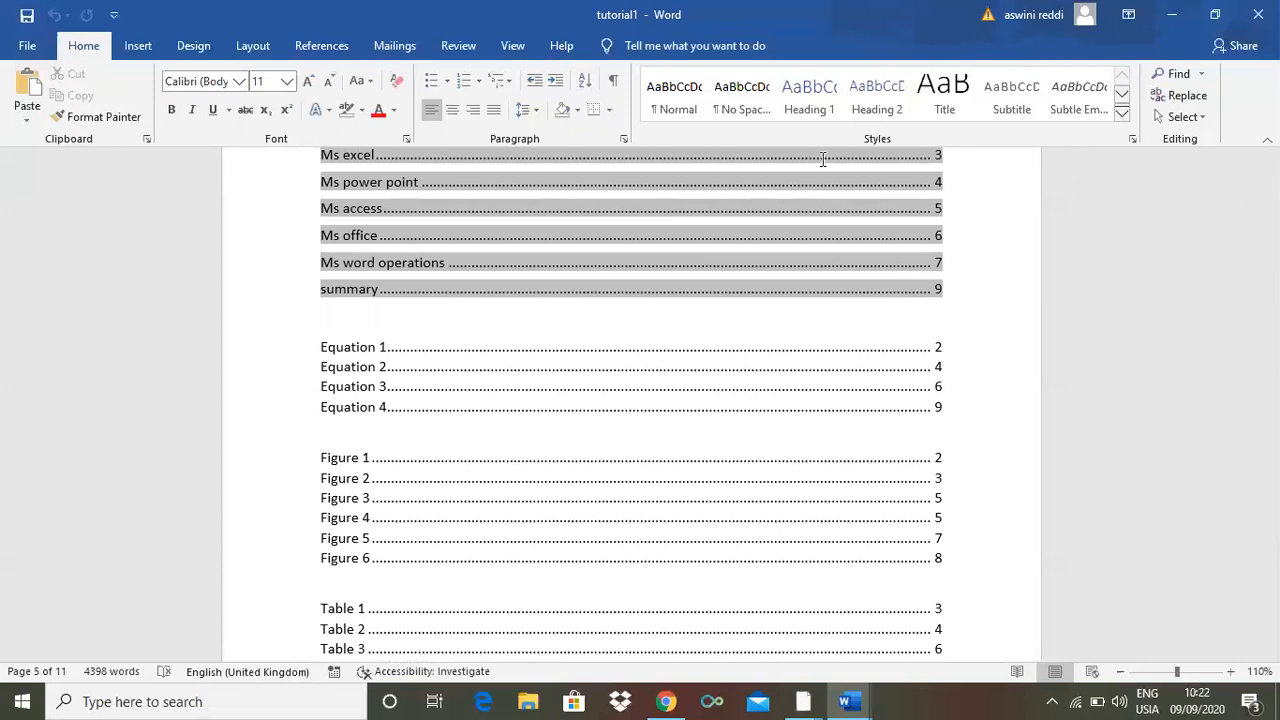
- Show the document in Read Mode and page through its screens up to the summary section
{"action": "left_click", "coordinate": [505, 46]}
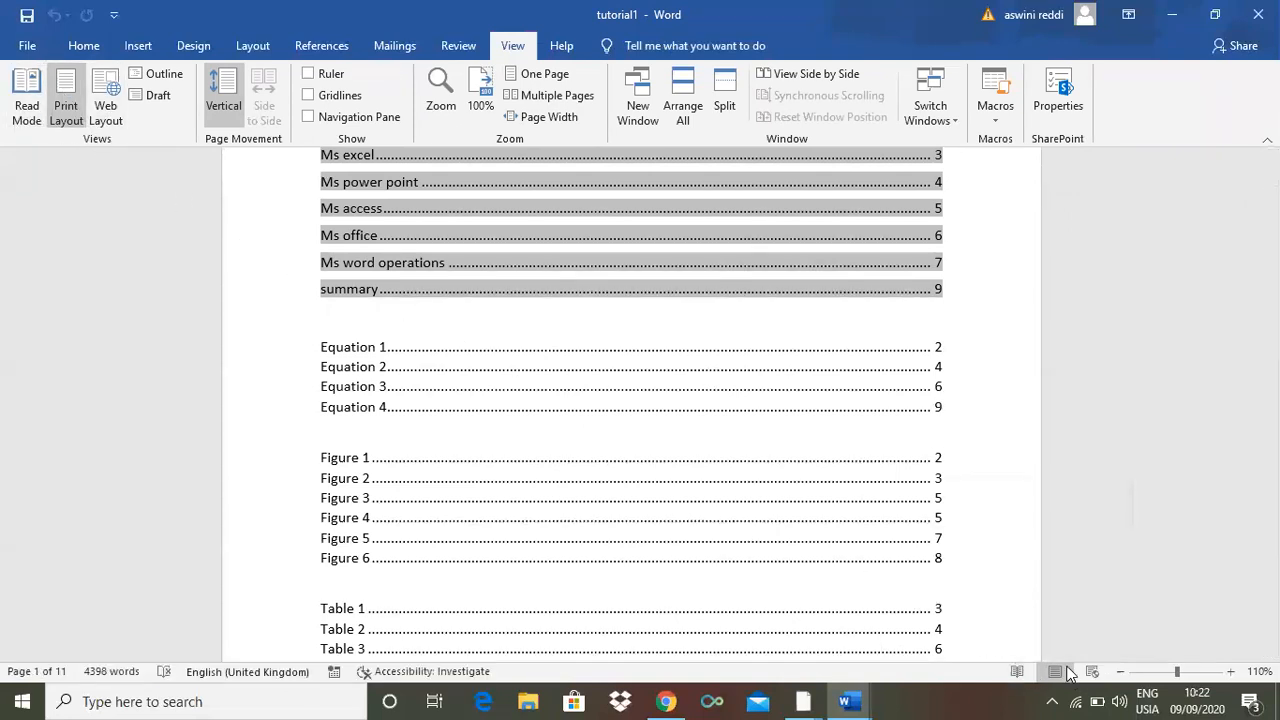
{"action": "left_click", "coordinate": [30, 104]}
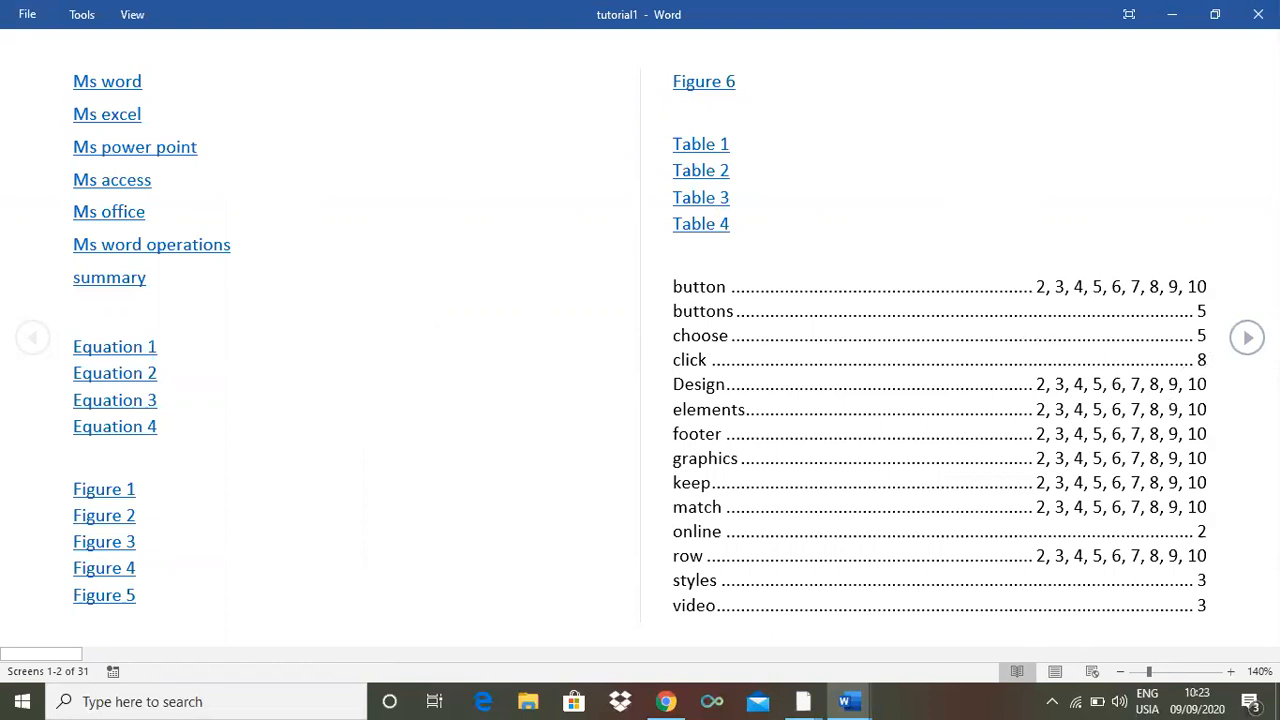
{"action": "left_click", "coordinate": [1247, 337]}
{"action": "left_click", "coordinate": [1247, 337]}
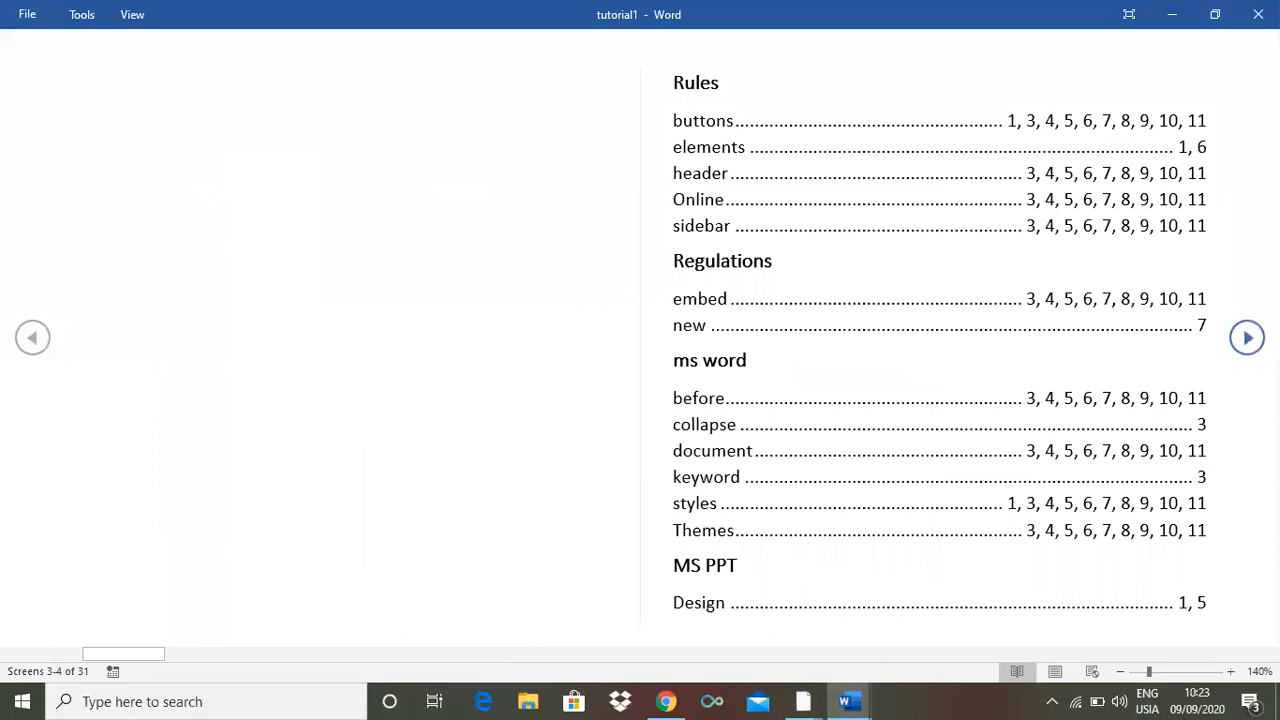
{"action": "left_click", "coordinate": [1247, 337]}
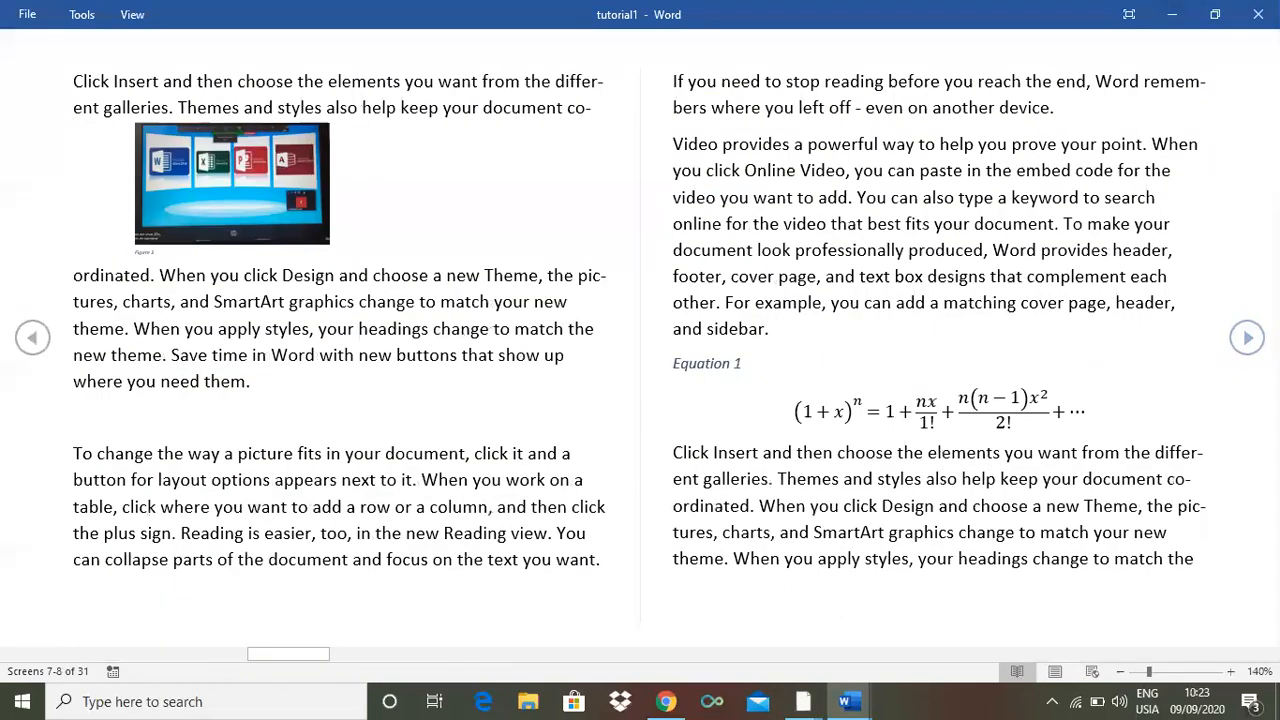
{"action": "left_click", "coordinate": [1247, 337]}
{"action": "left_click", "coordinate": [1247, 337]}
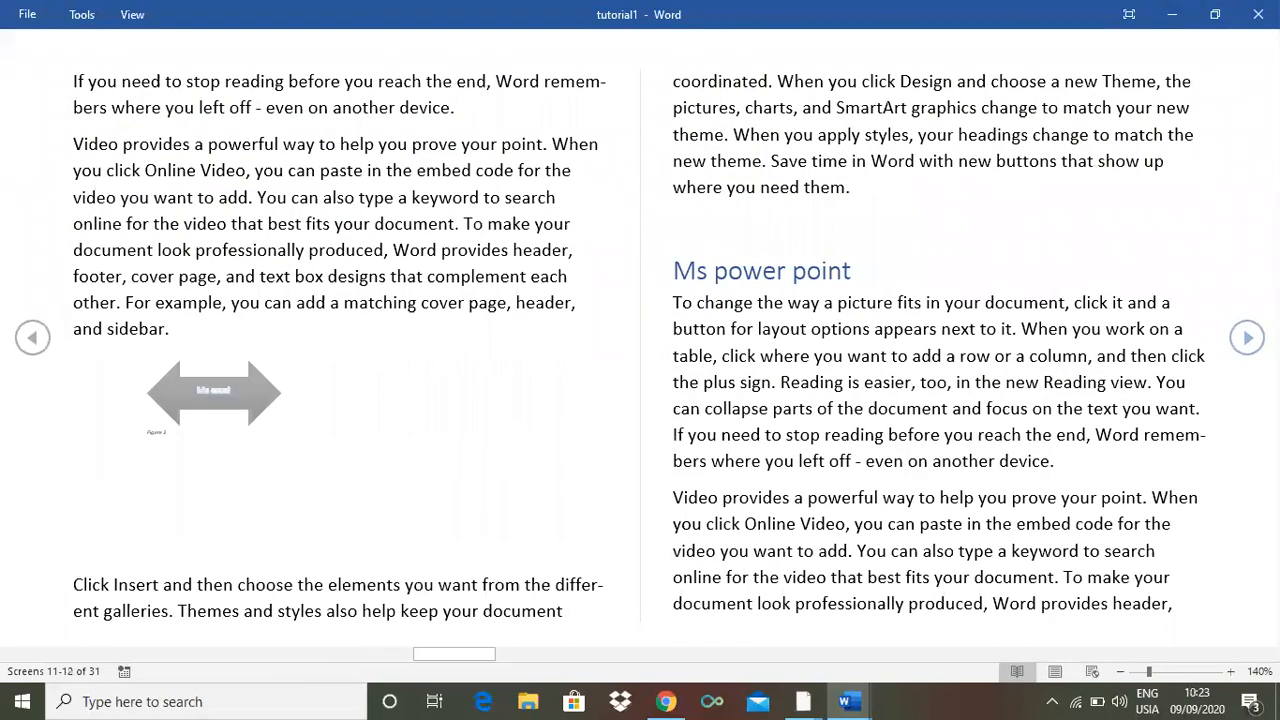
{"action": "left_click", "coordinate": [1247, 337]}
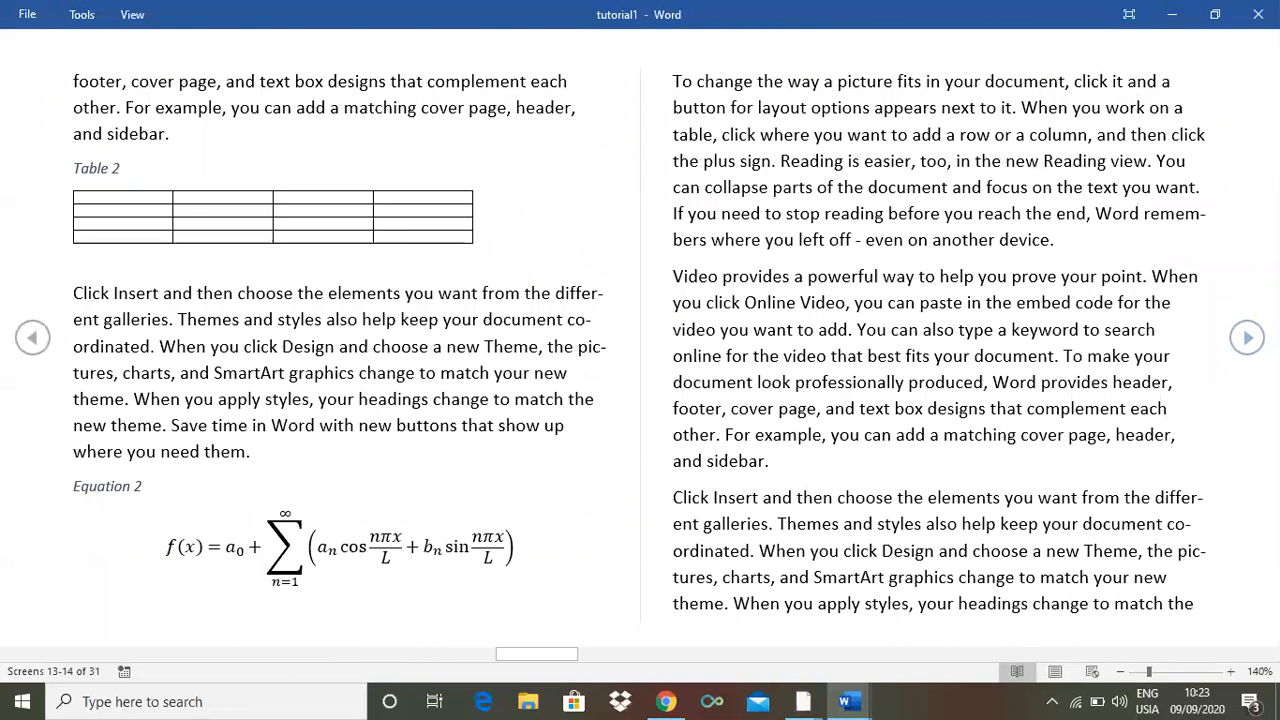
{"action": "left_click", "coordinate": [1247, 337]}
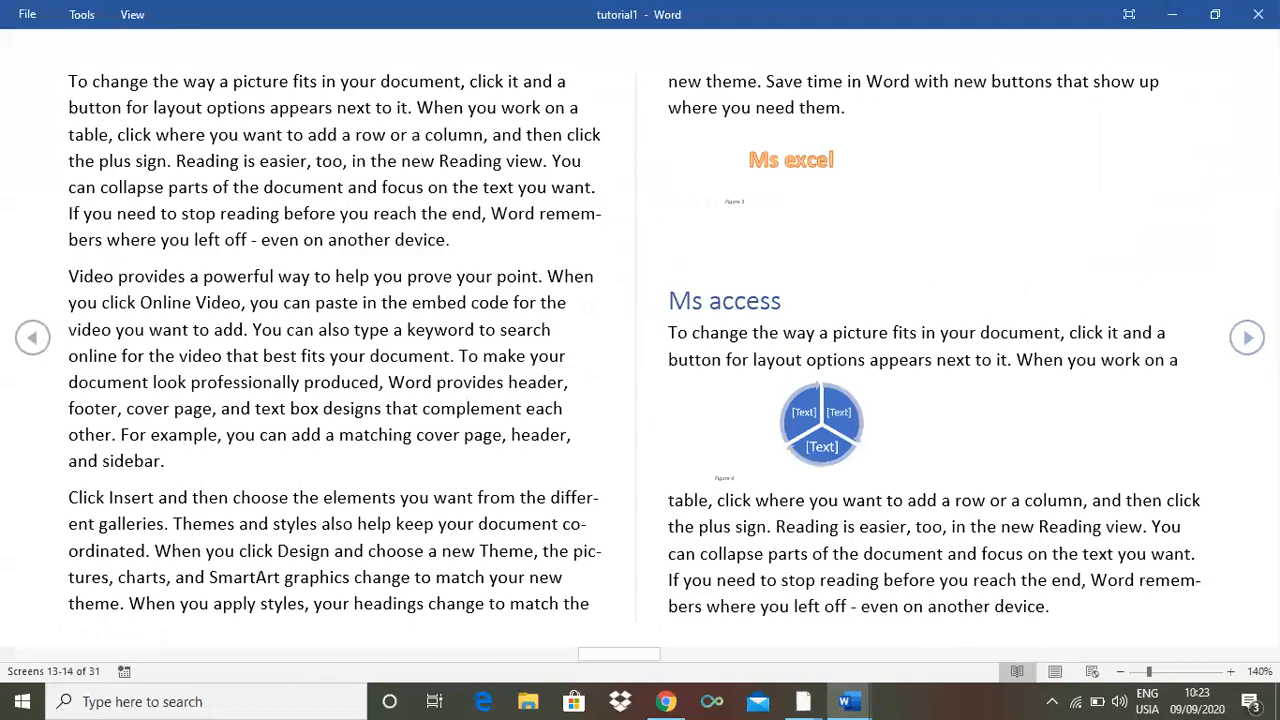
{"action": "left_click", "coordinate": [1247, 337]}
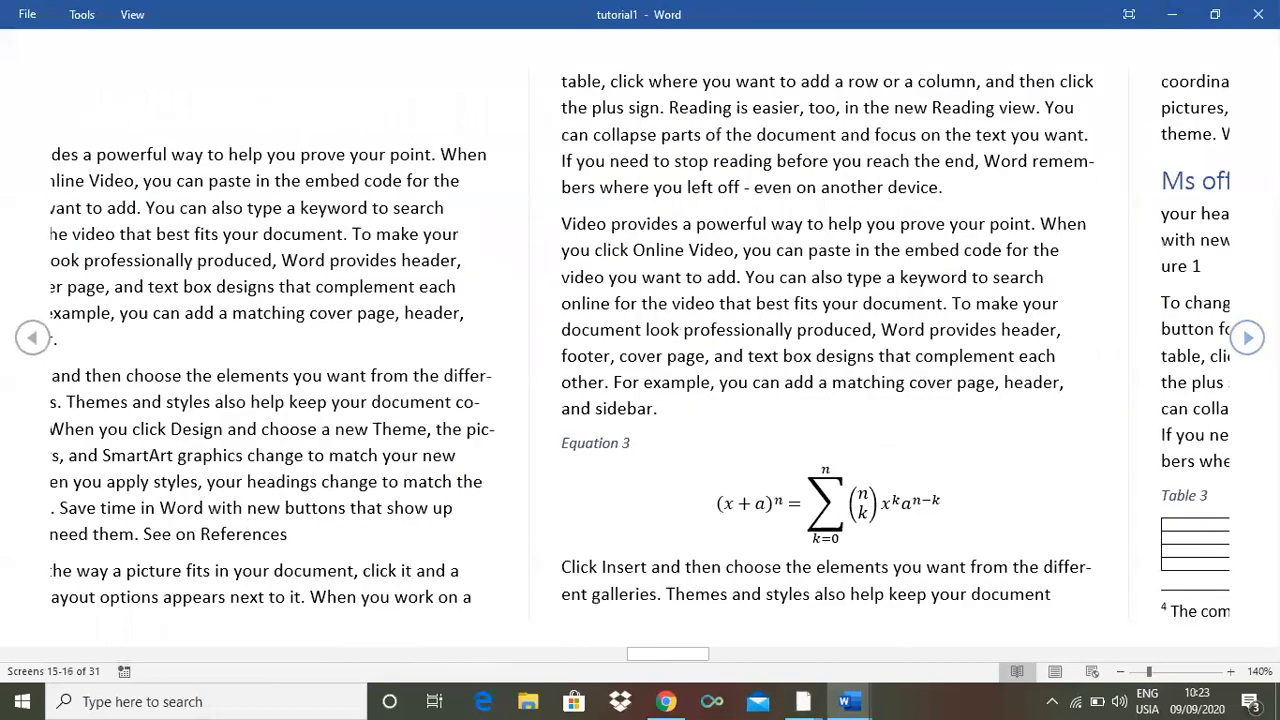
{"action": "left_click", "coordinate": [1247, 337]}
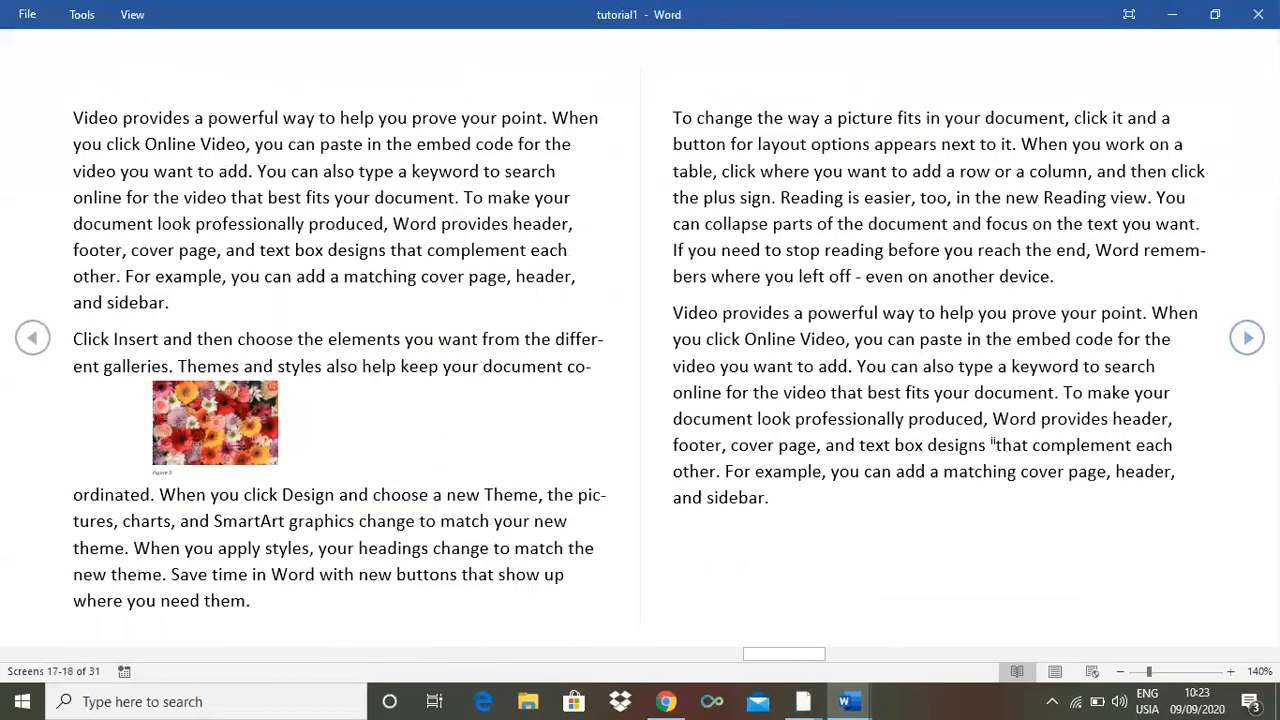
{"action": "left_click", "coordinate": [1247, 337]}
{"action": "left_click", "coordinate": [1247, 337]}
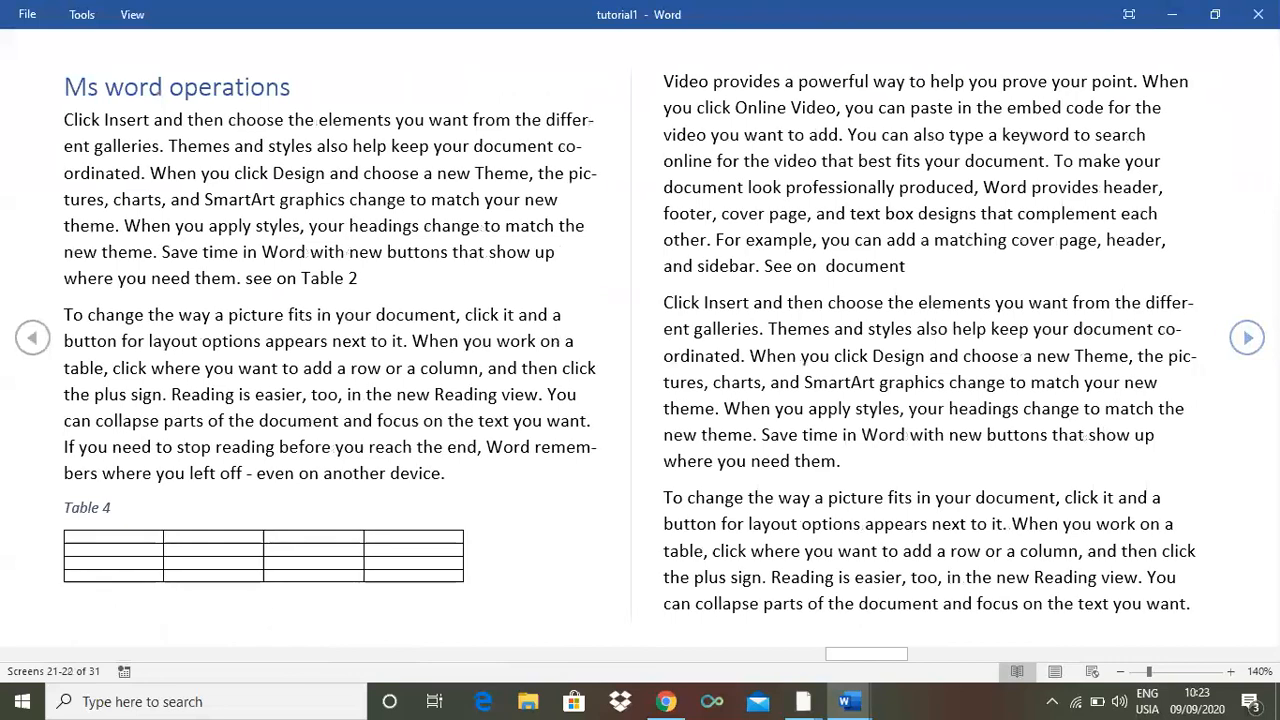
{"action": "left_click", "coordinate": [1247, 337]}
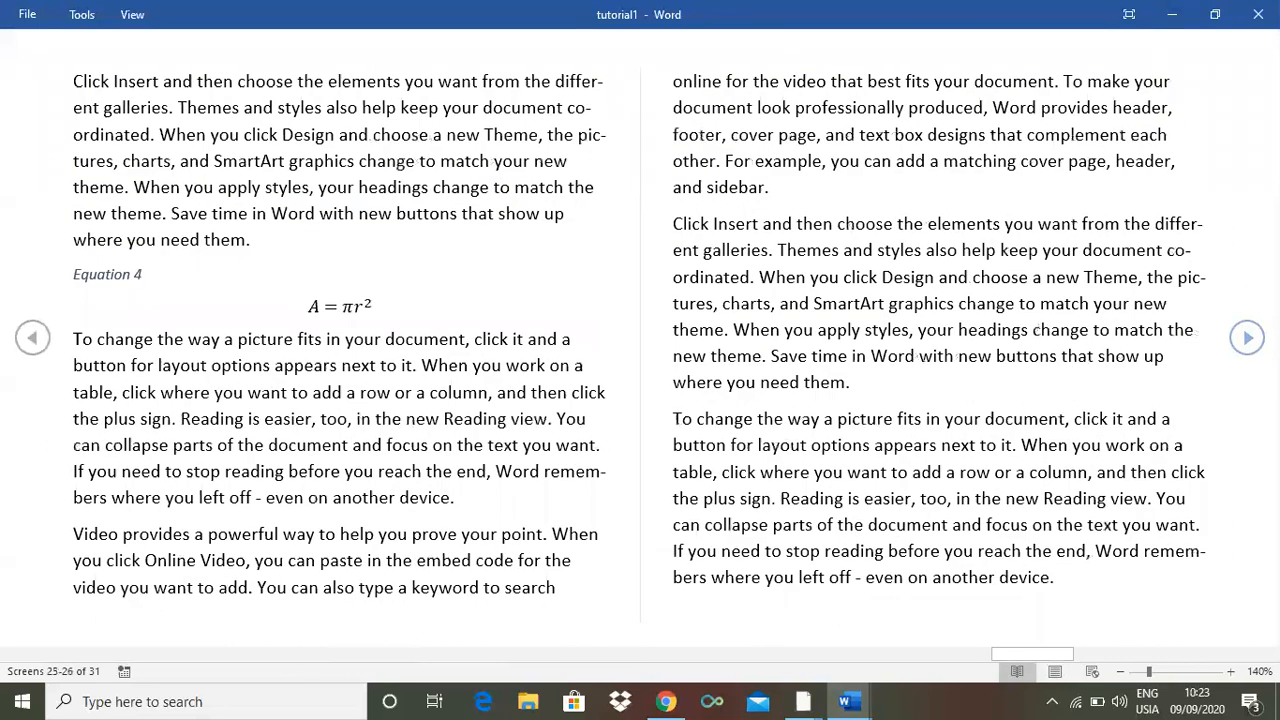
{"action": "left_click", "coordinate": [1247, 337]}
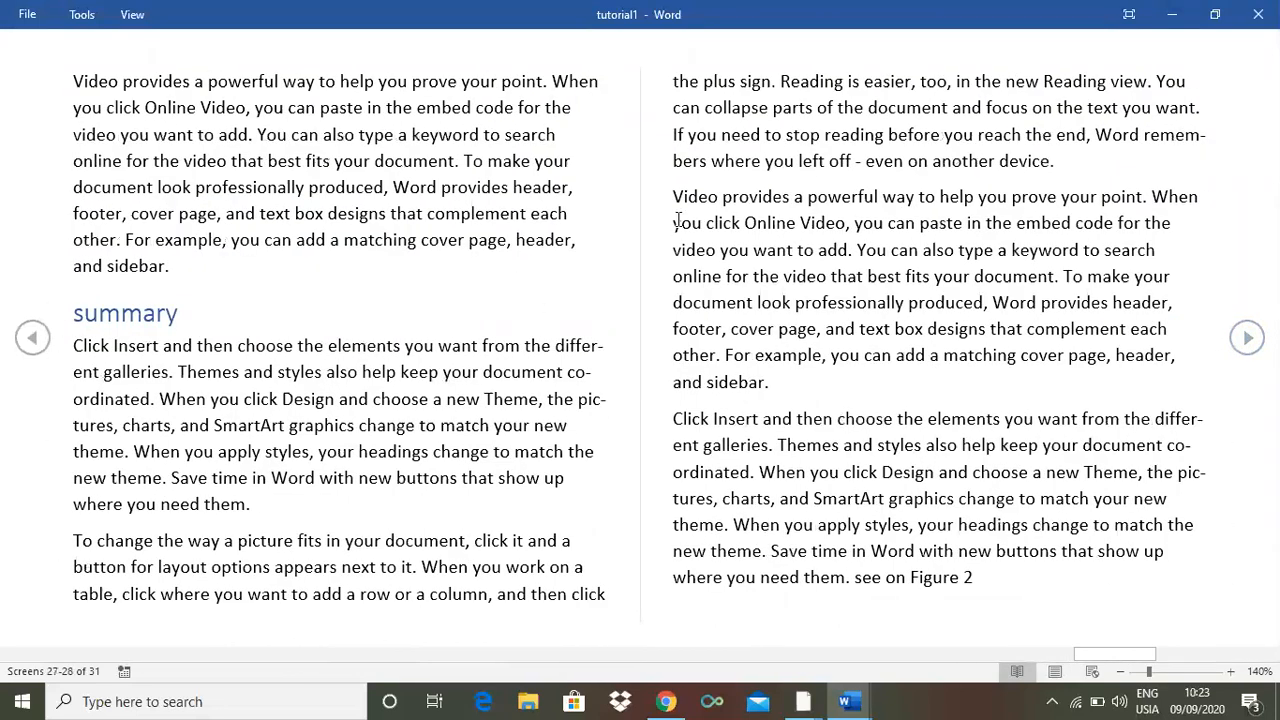
- Return to Print Layout view and look through the pages with their tables, figures and index
{"action": "left_click", "coordinate": [1050, 671]}
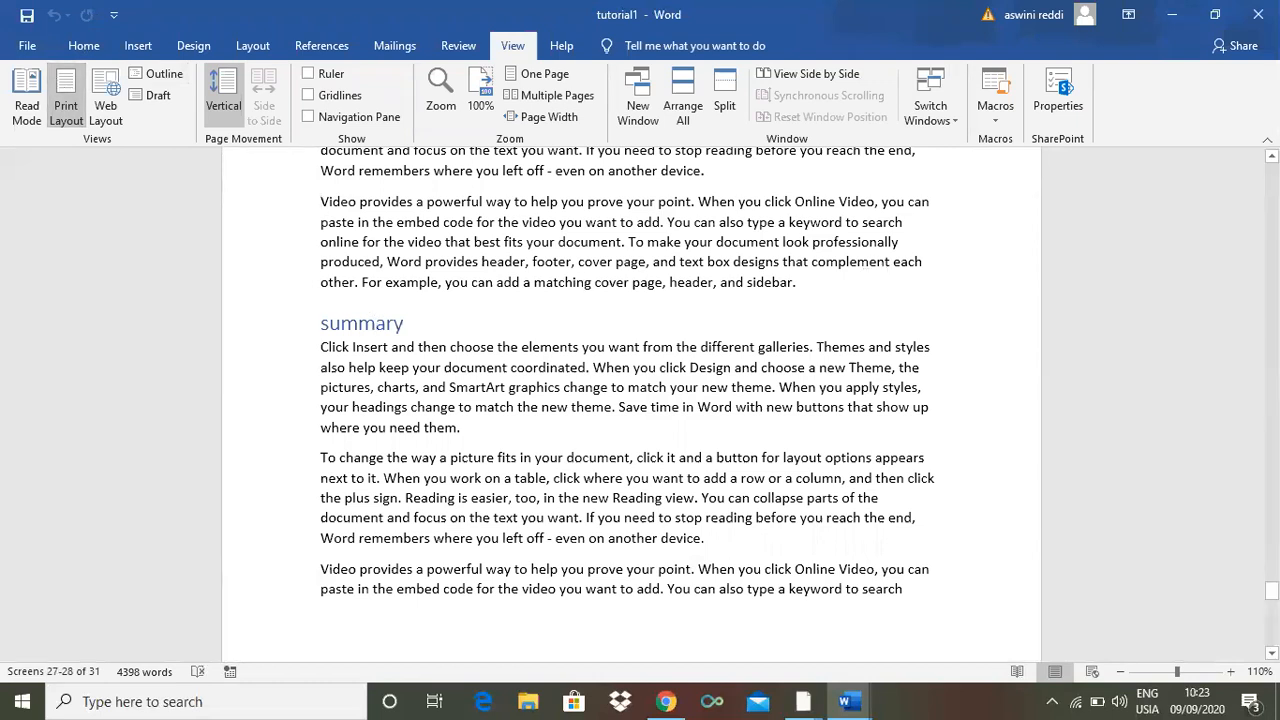
{"action": "scroll", "coordinate": [684, 430], "scroll_direction": "up", "scroll_amount": 20}
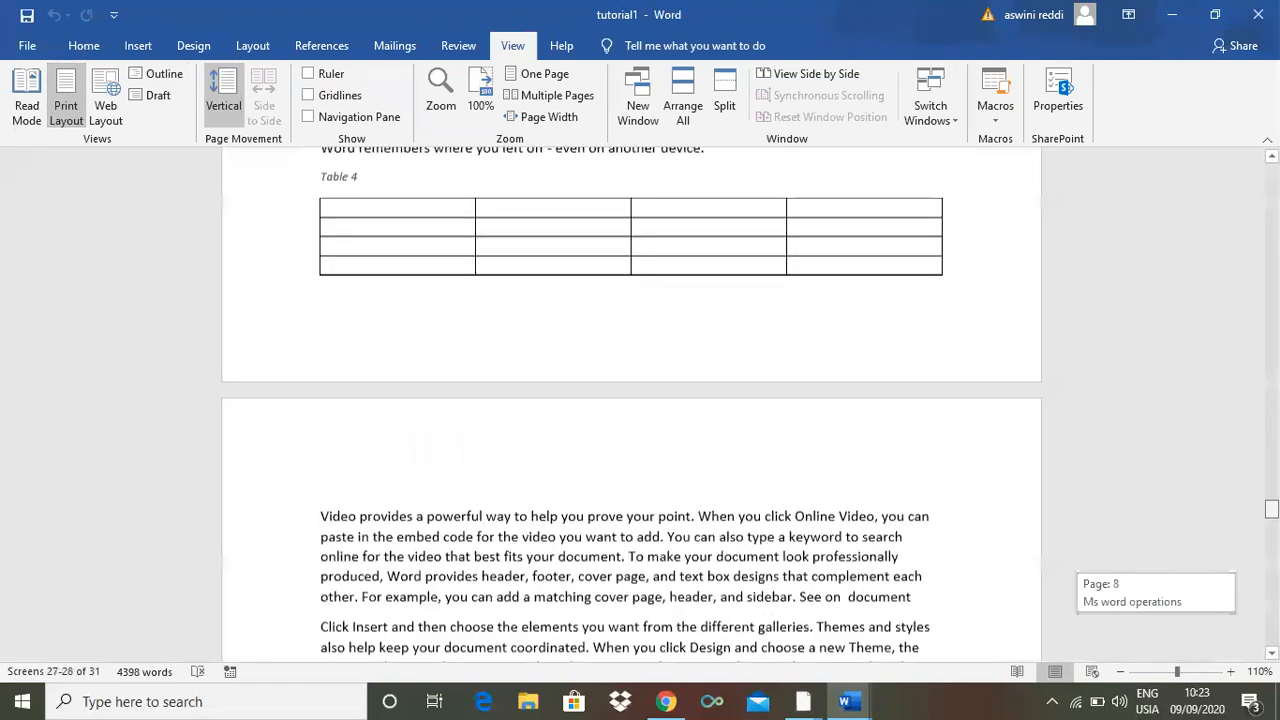
{"action": "scroll", "coordinate": [684, 430], "scroll_direction": "up", "scroll_amount": 15}
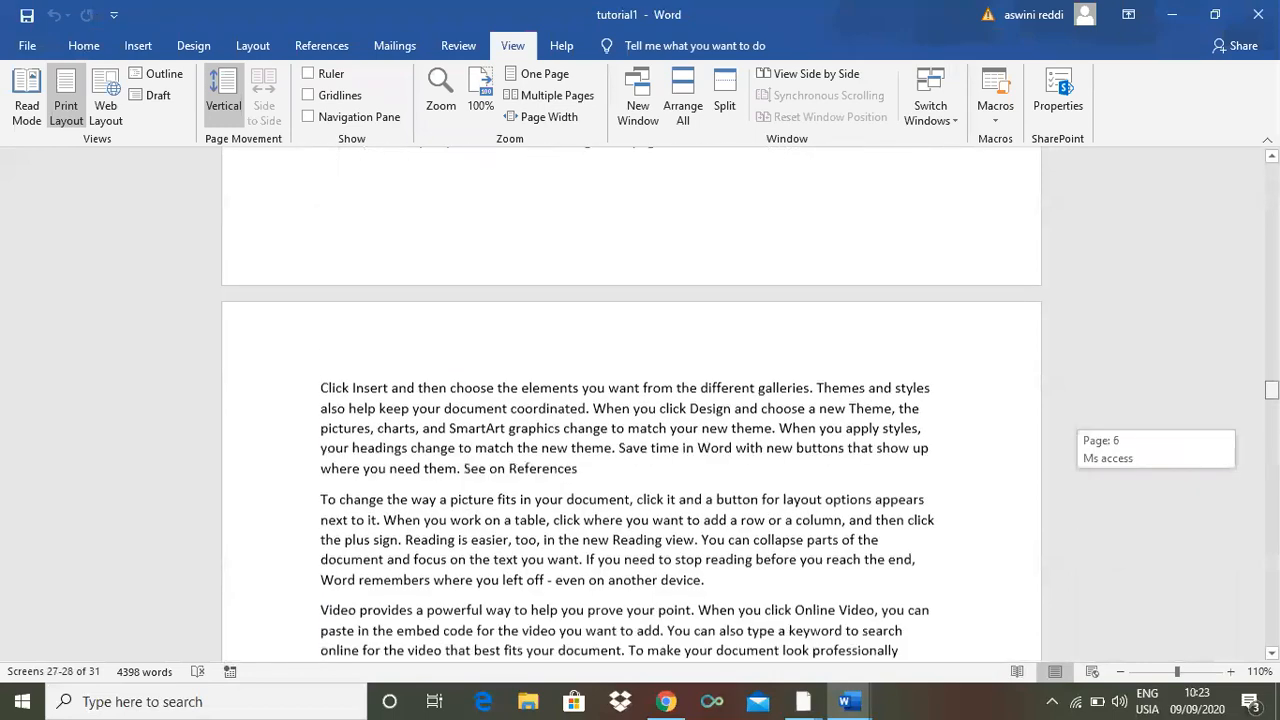
{"action": "scroll", "coordinate": [684, 430], "scroll_direction": "up", "scroll_amount": 12}
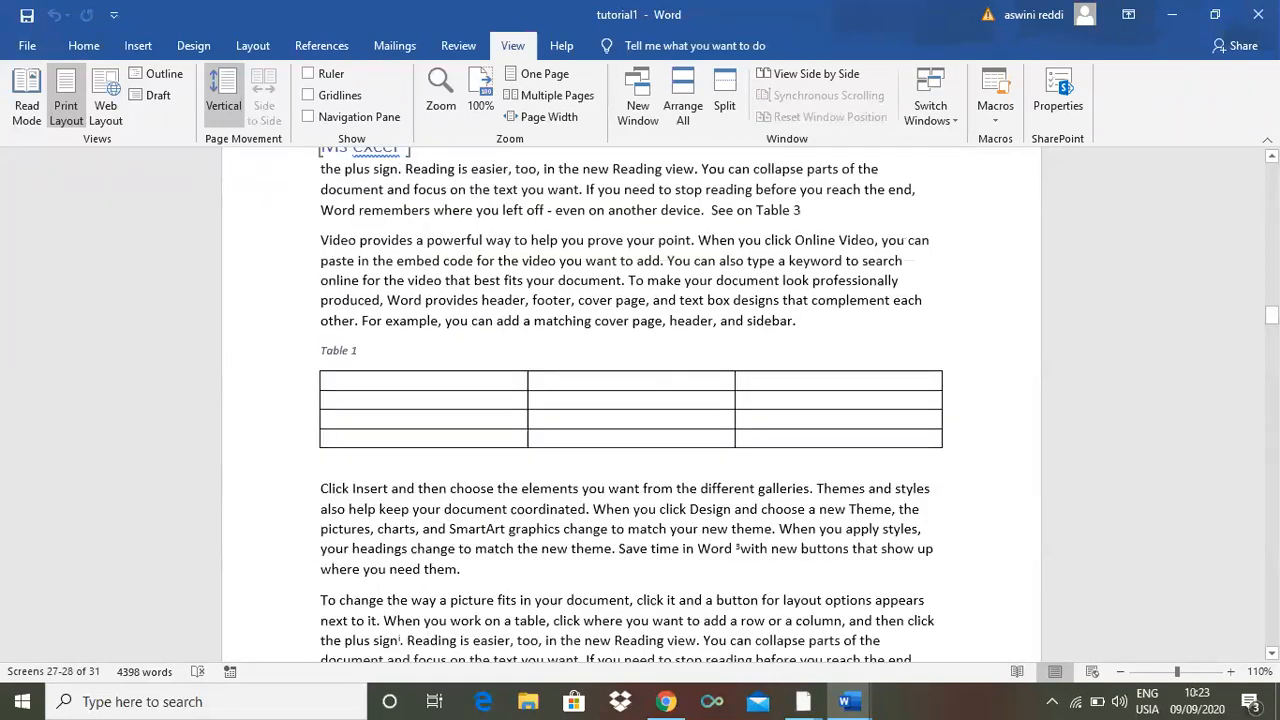
{"action": "left_click_drag", "start_coordinate": [1272, 314], "coordinate": [1272, 406]}
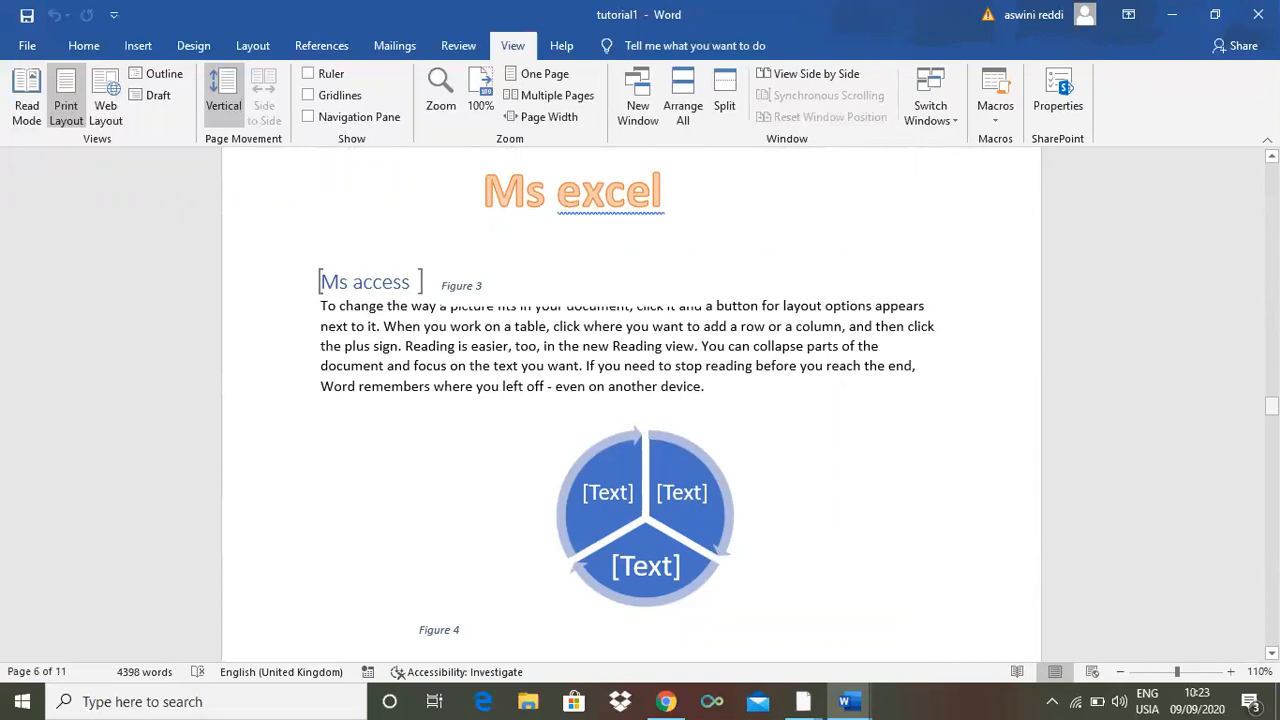
{"action": "left_click_drag", "start_coordinate": [1272, 406], "coordinate": [1272, 442]}
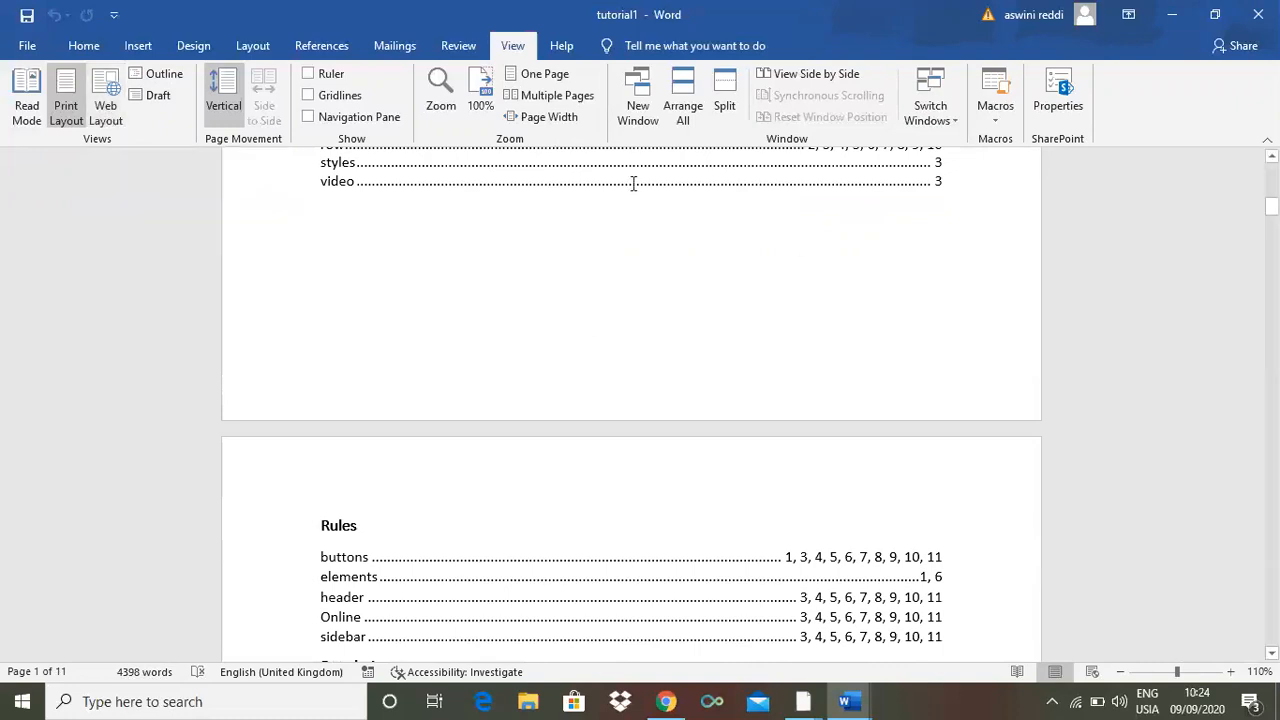
- Display the document in Web Layout view and look back through it to the Ms power point section
{"action": "left_click", "coordinate": [101, 106]}
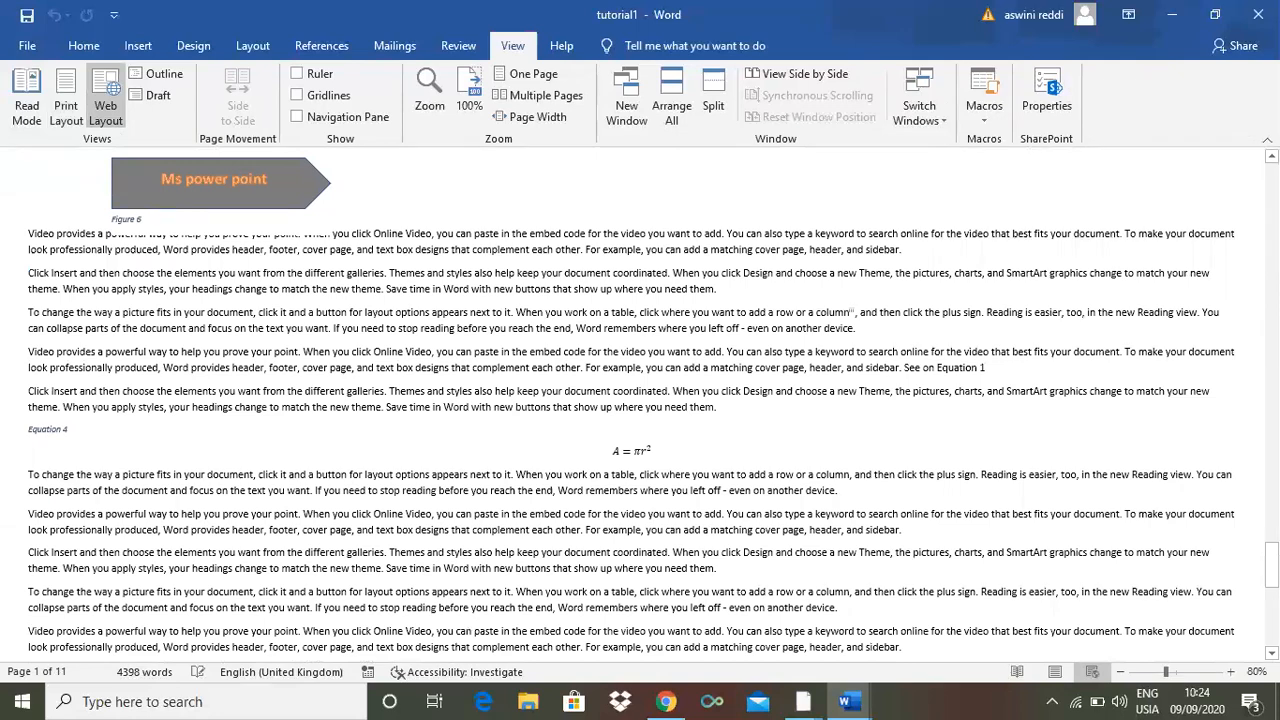
{"action": "left_click_drag", "start_coordinate": [1272, 565], "coordinate": [1272, 377]}
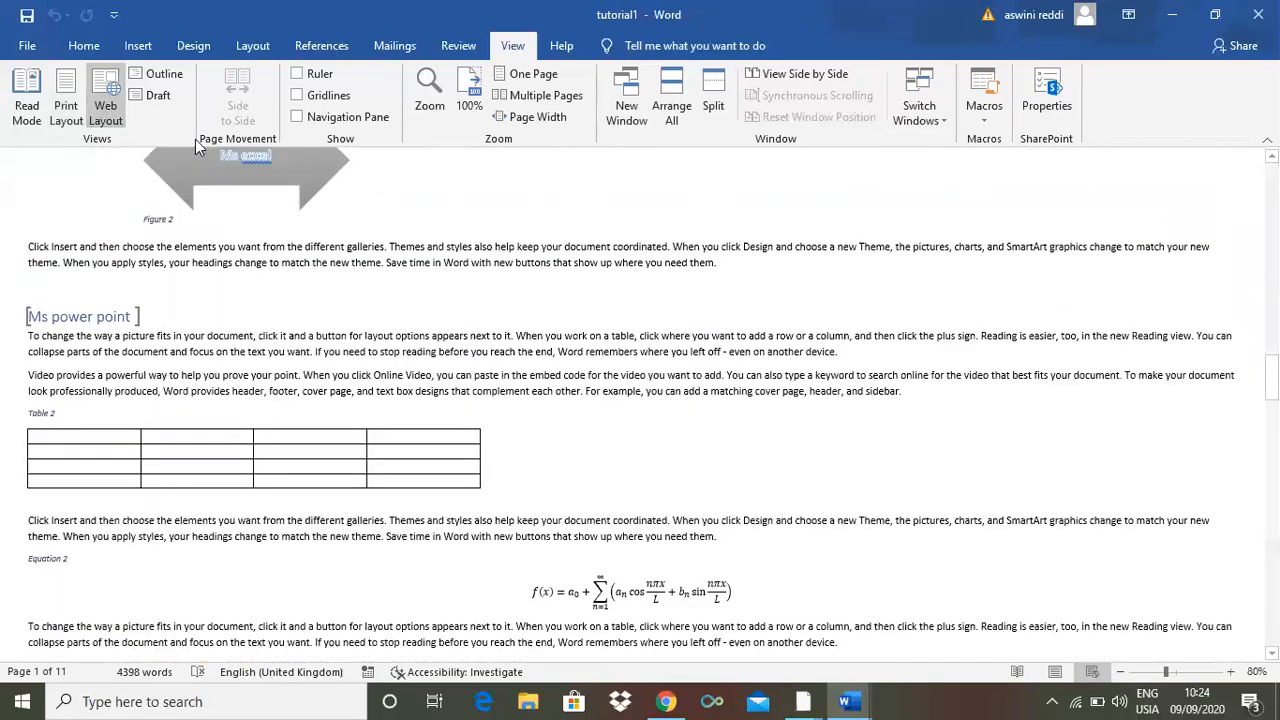
- Go back from Web Layout to Print Layout and examine the footnotes on pages 3 and 4
{"action": "left_click", "coordinate": [66, 100]}
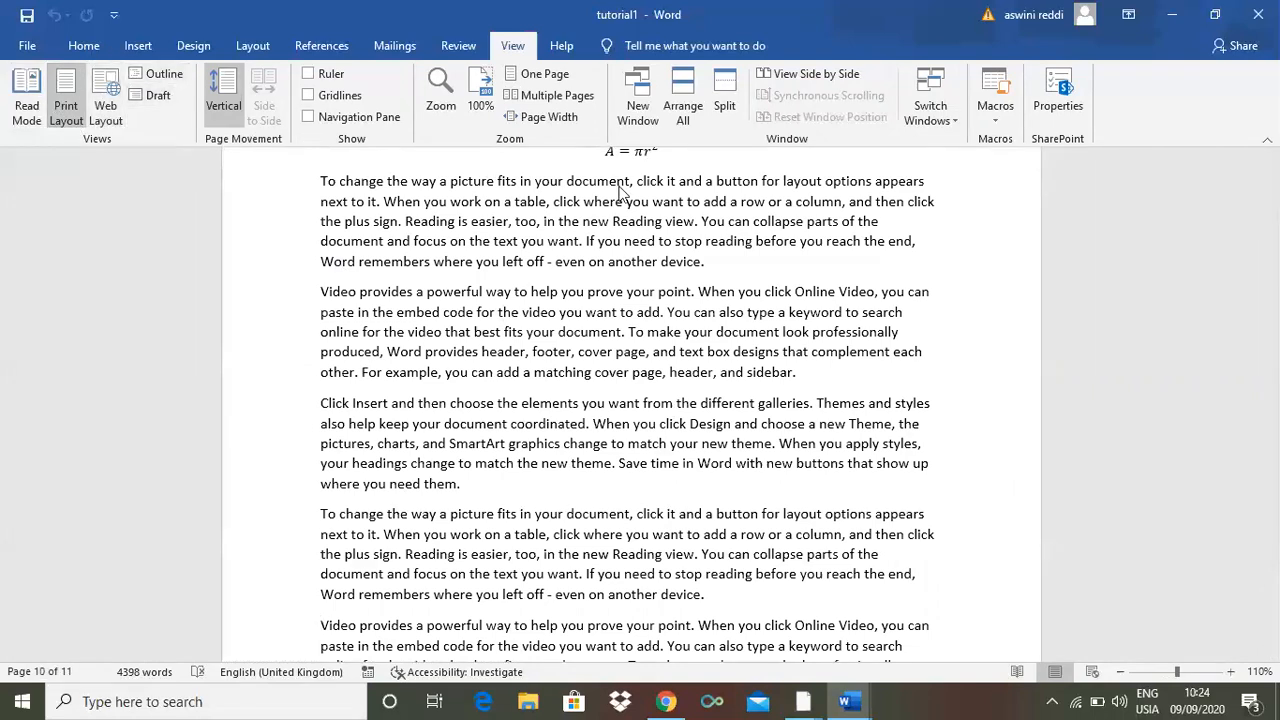
{"action": "scroll", "coordinate": [632, 400], "scroll_direction": "up", "scroll_amount": 20}
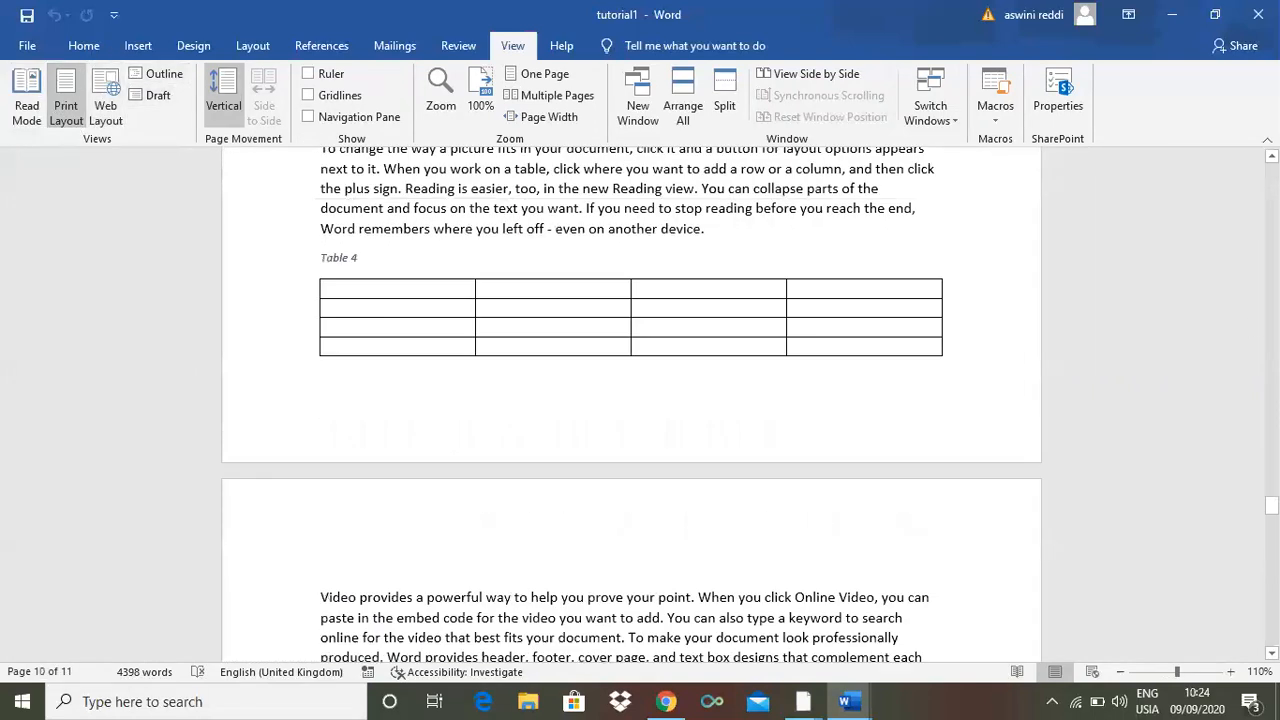
{"action": "left_click_drag", "start_coordinate": [1271, 483], "coordinate": [1271, 288]}
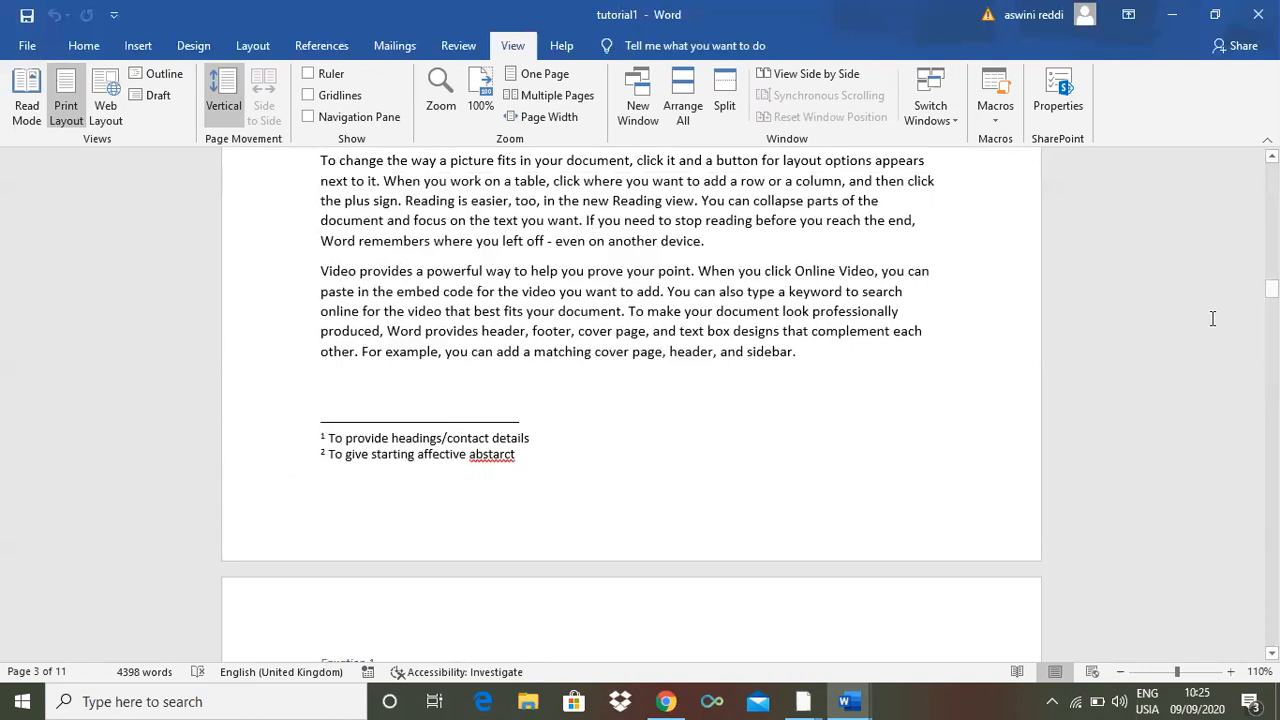
{"action": "left_click_drag", "start_coordinate": [1271, 289], "coordinate": [1271, 332]}
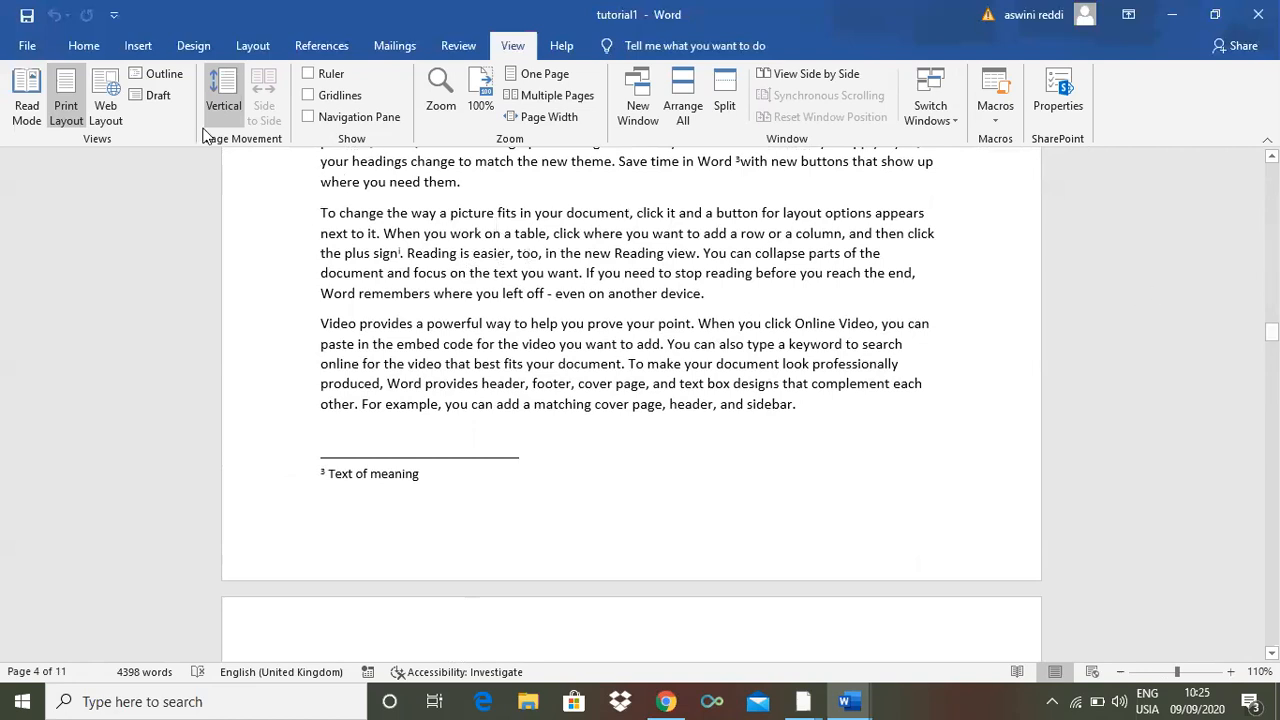
- Show the document in Outline view and look through it to the end and back to the contents list
{"action": "left_click", "coordinate": [169, 73]}
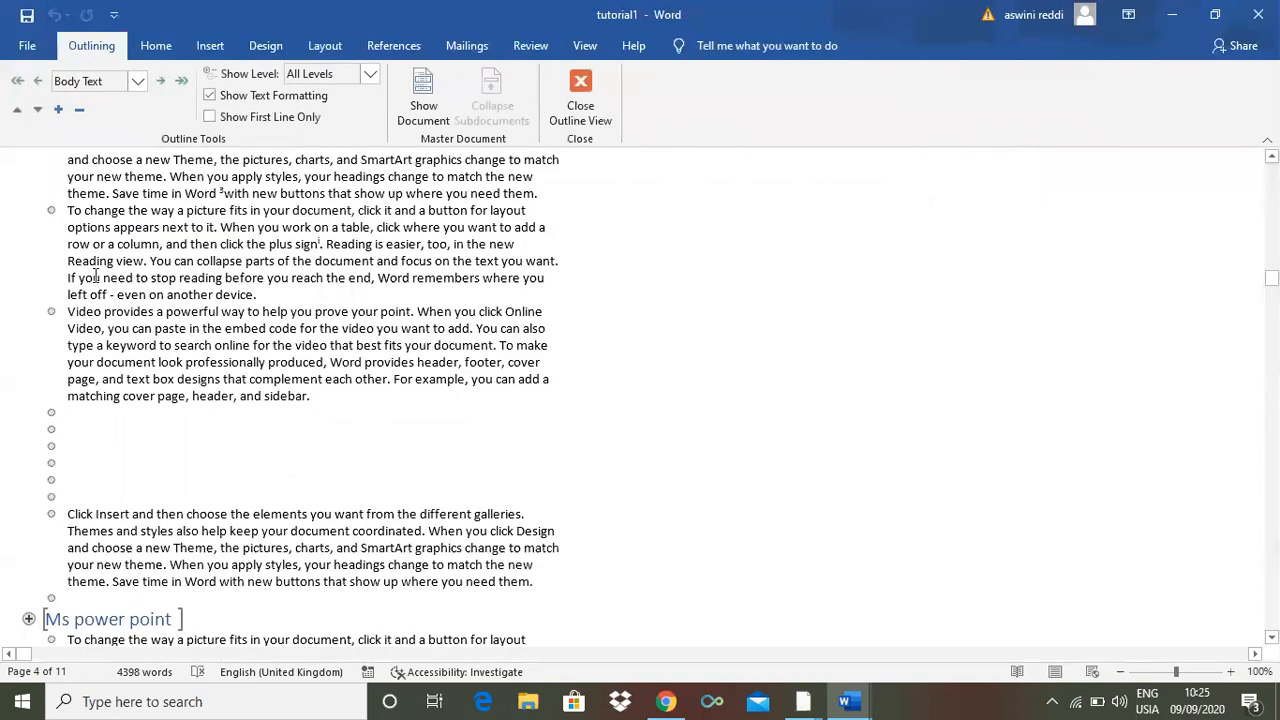
{"action": "left_click_drag", "start_coordinate": [1272, 278], "coordinate": [1272, 567]}
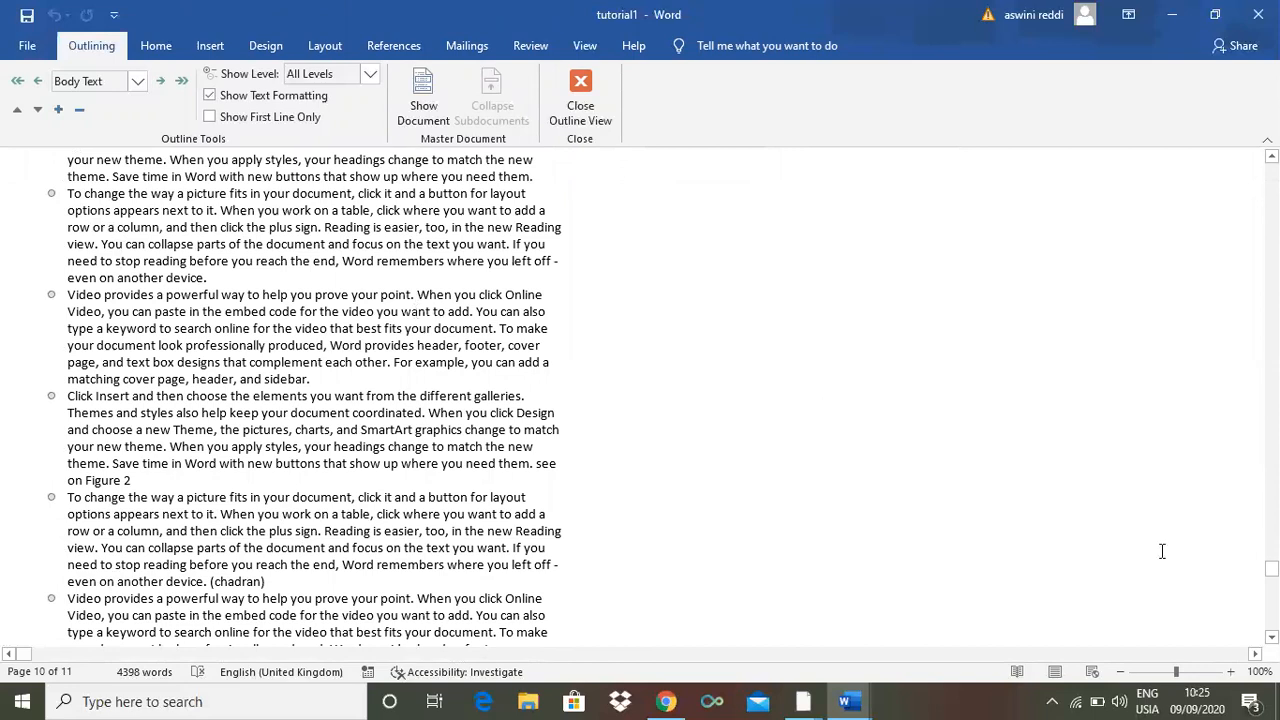
{"action": "left_click_drag", "start_coordinate": [1272, 569], "coordinate": [1272, 170]}
{"action": "left_click", "coordinate": [1261, 510]}
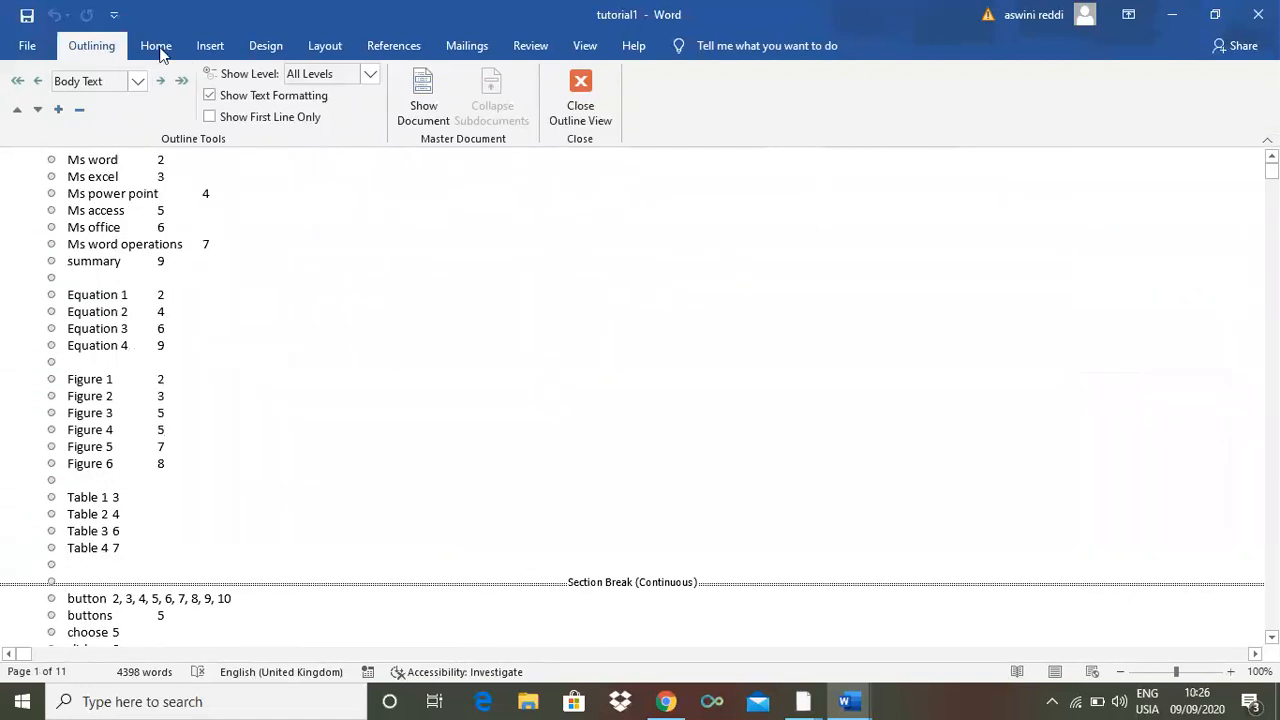
- Leave Outline view for Print Layout, and change the document to Draft view
{"action": "left_click", "coordinate": [1055, 672]}
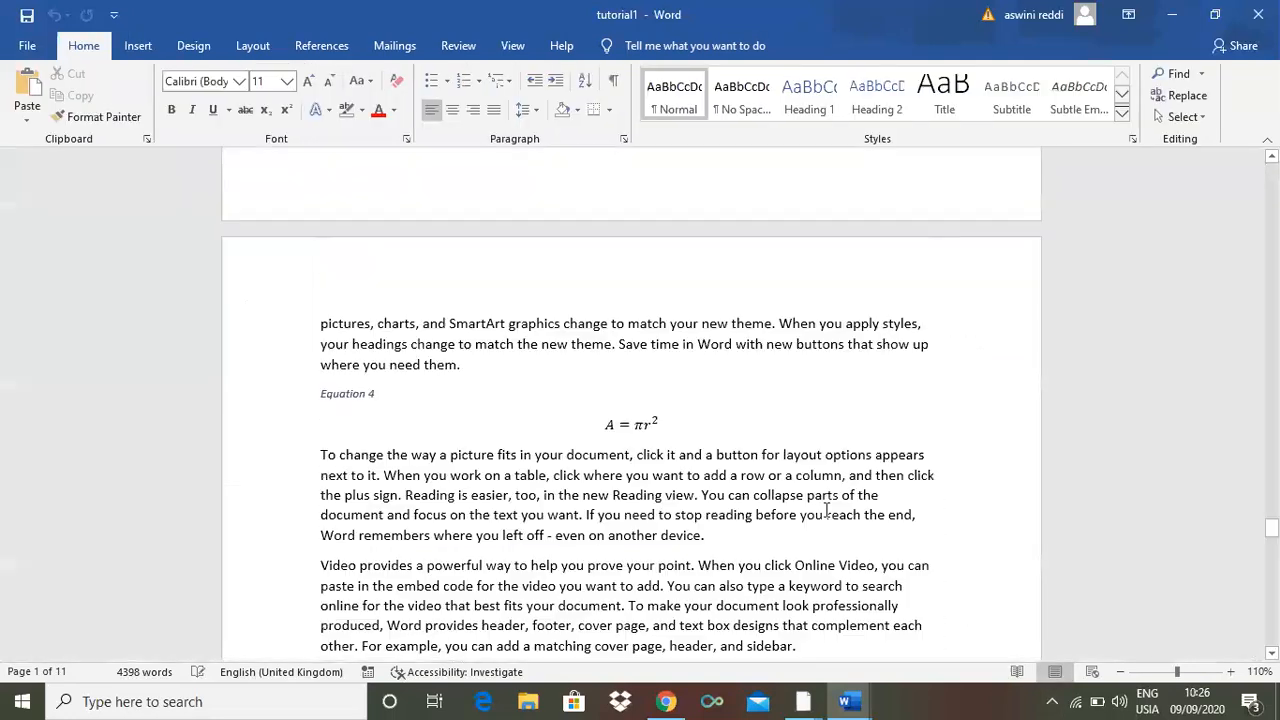
{"action": "left_click", "coordinate": [506, 50]}
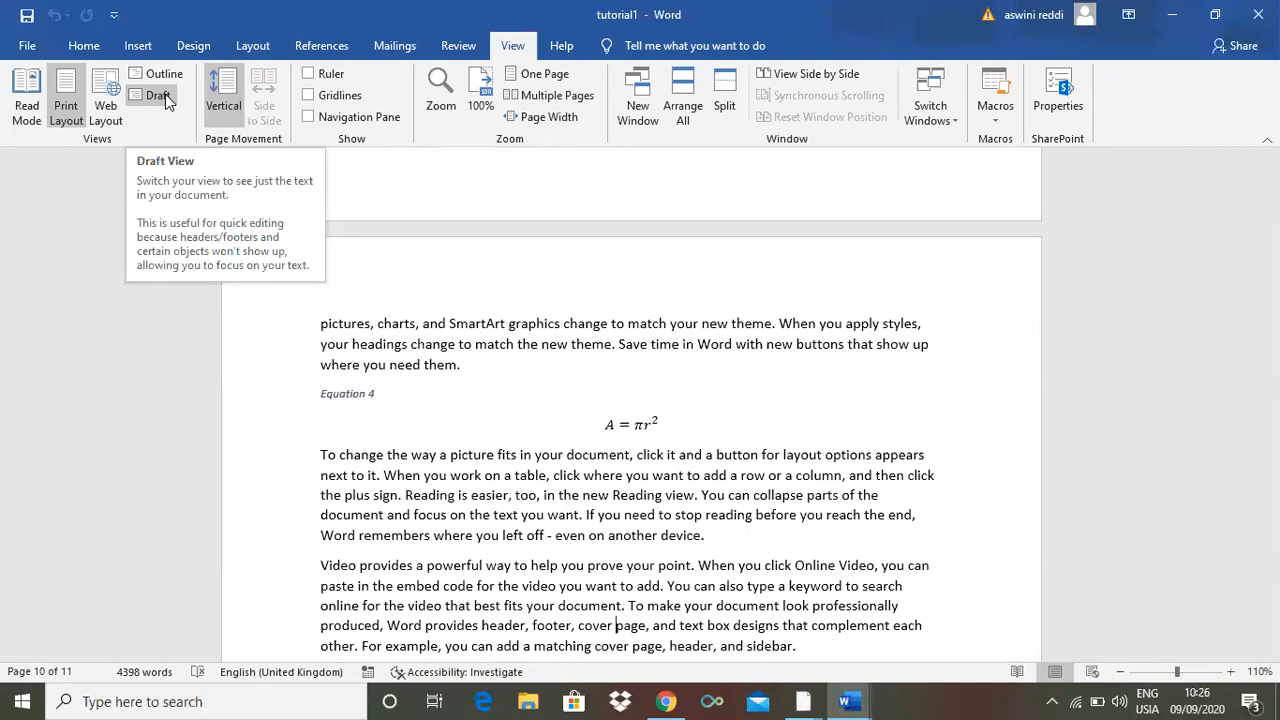
{"action": "left_click", "coordinate": [160, 97]}
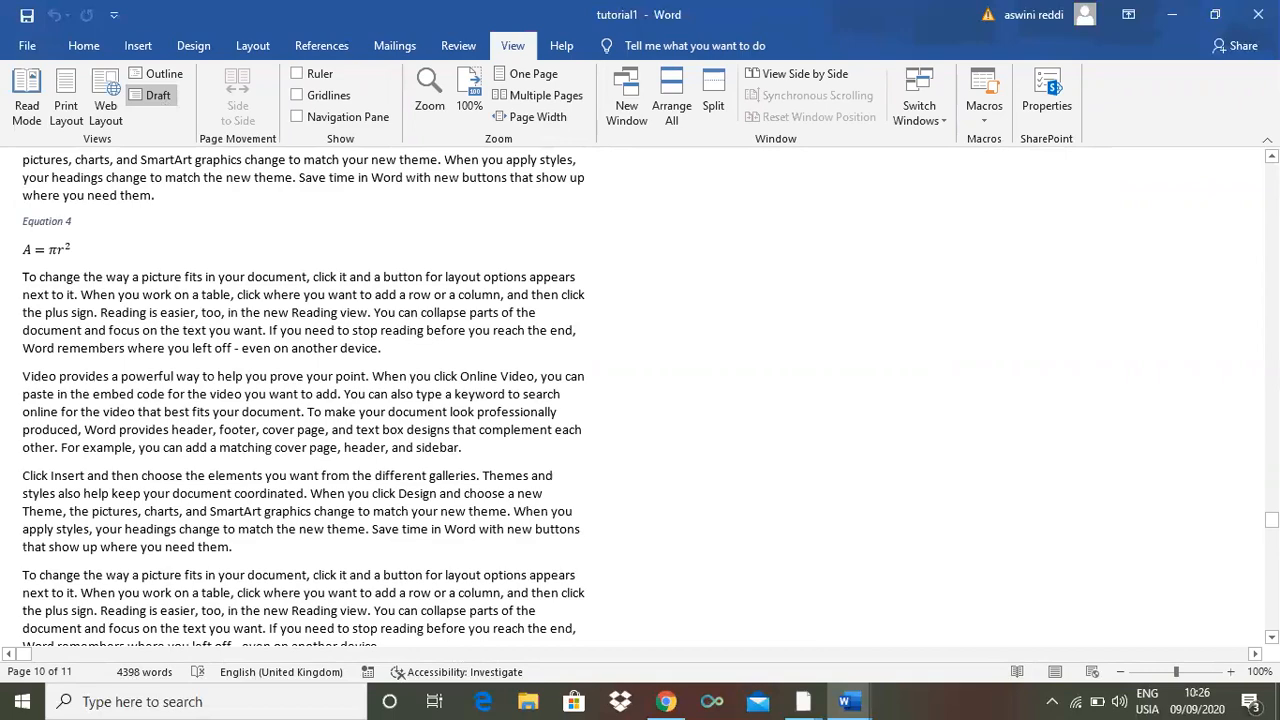
- Look further through the Draft view, return the document to Print Layout, and go back to the Ms excel section on page 4
{"action": "mouse_move", "coordinate": [1271, 519]}
{"action": "left_mouse_down"}
{"action": "mouse_move", "coordinate": [1271, 546]}
{"action": "mouse_move", "coordinate": [1271, 180]}
{"action": "mouse_move", "coordinate": [1271, 526]}
{"action": "left_mouse_up"}
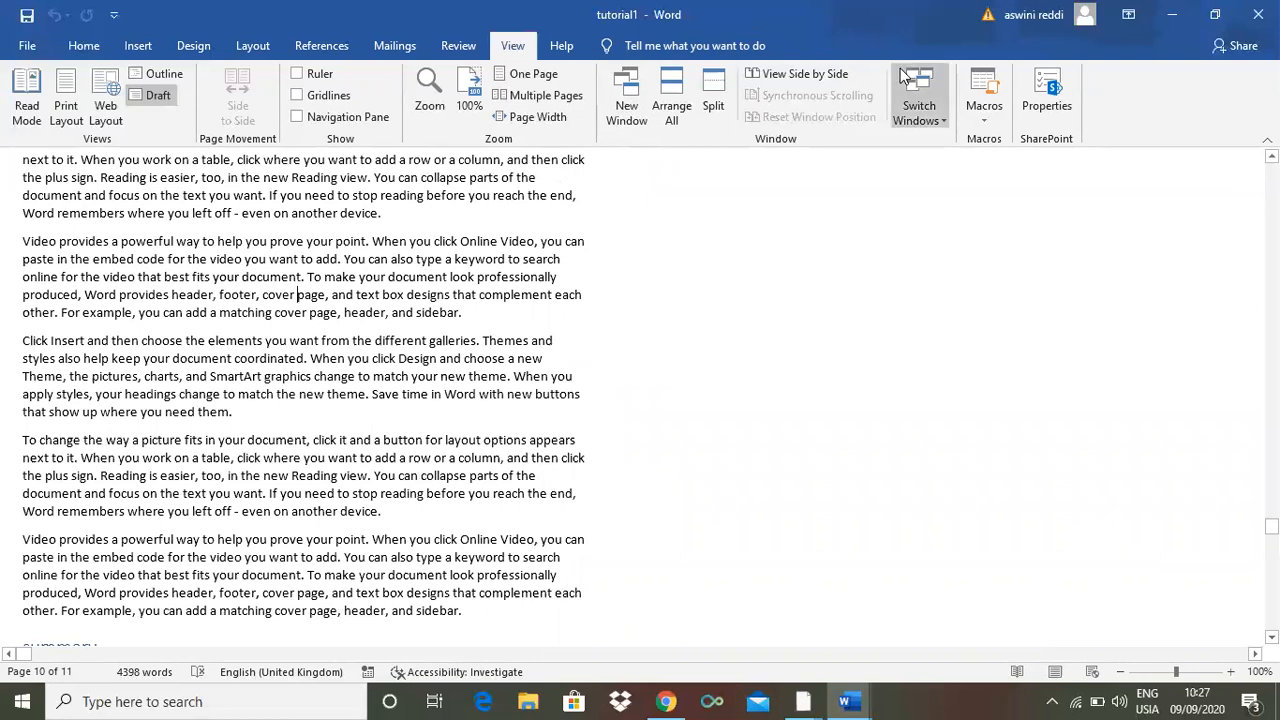
{"action": "left_click", "coordinate": [66, 104]}
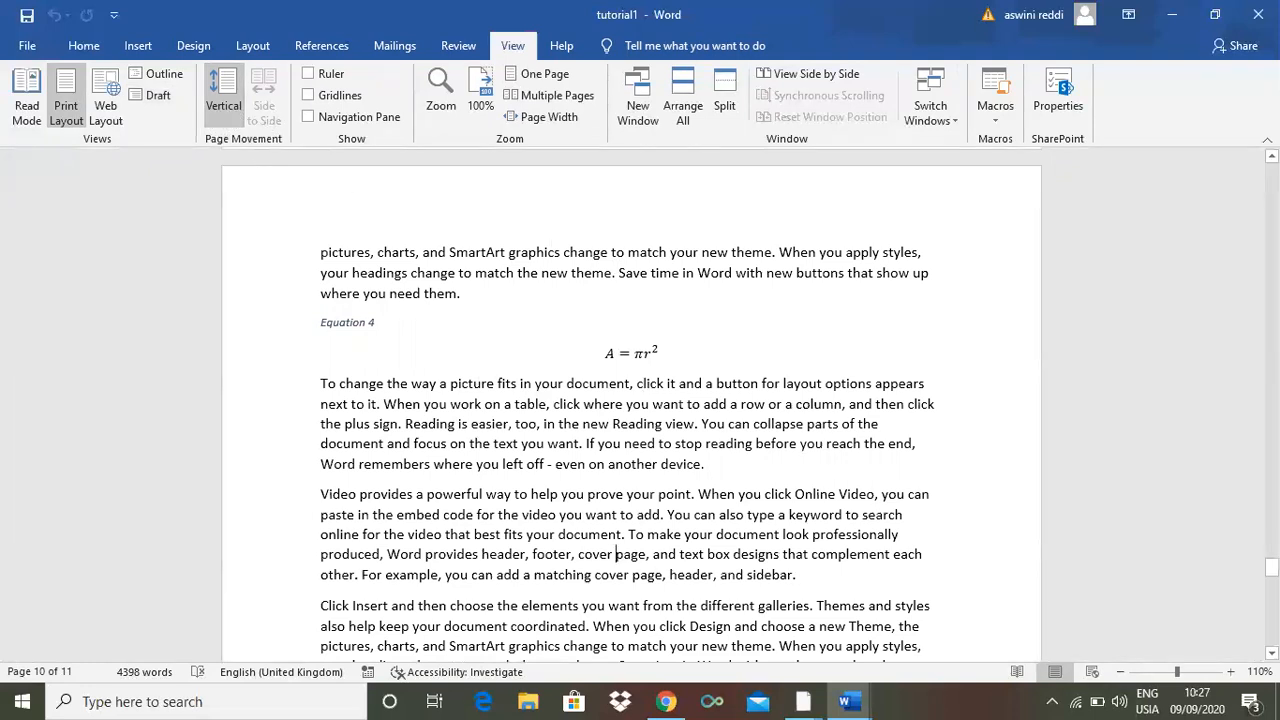
{"action": "left_click_drag", "start_coordinate": [1271, 567], "coordinate": [1271, 312]}
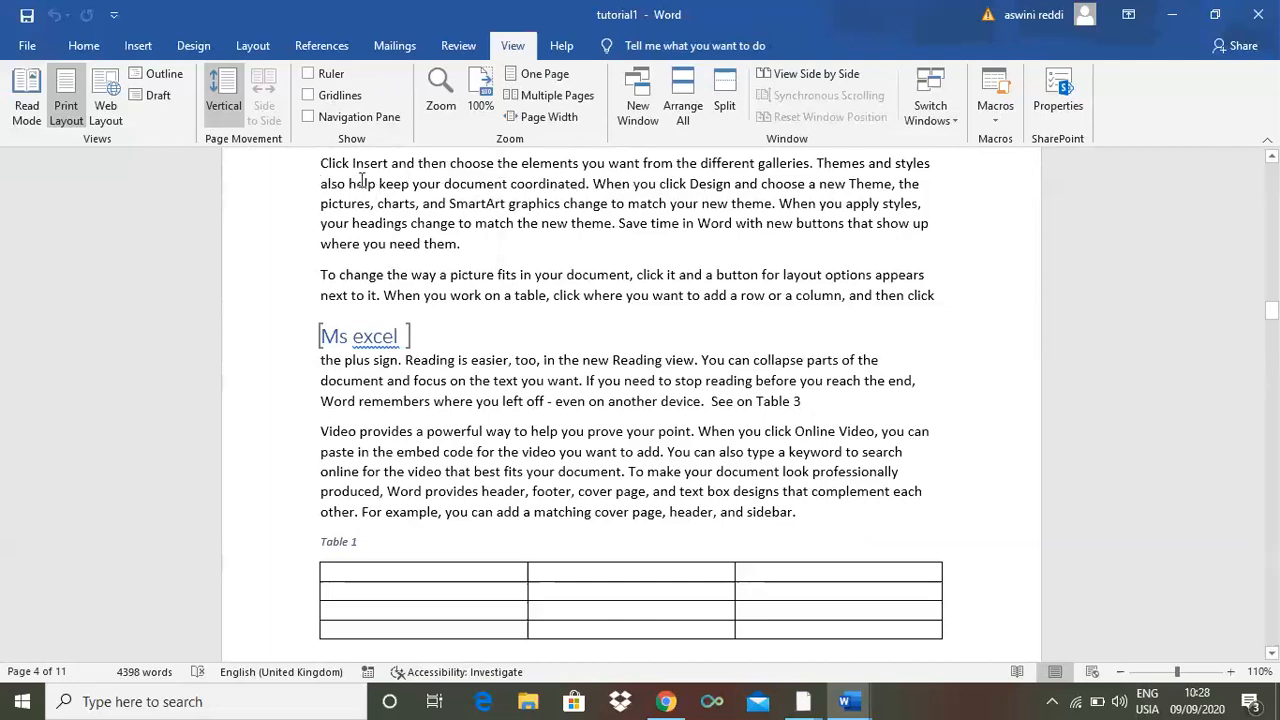
- Show the ruler and go to the contents list on the first page at 100% zoom
{"action": "left_click", "coordinate": [308, 76]}
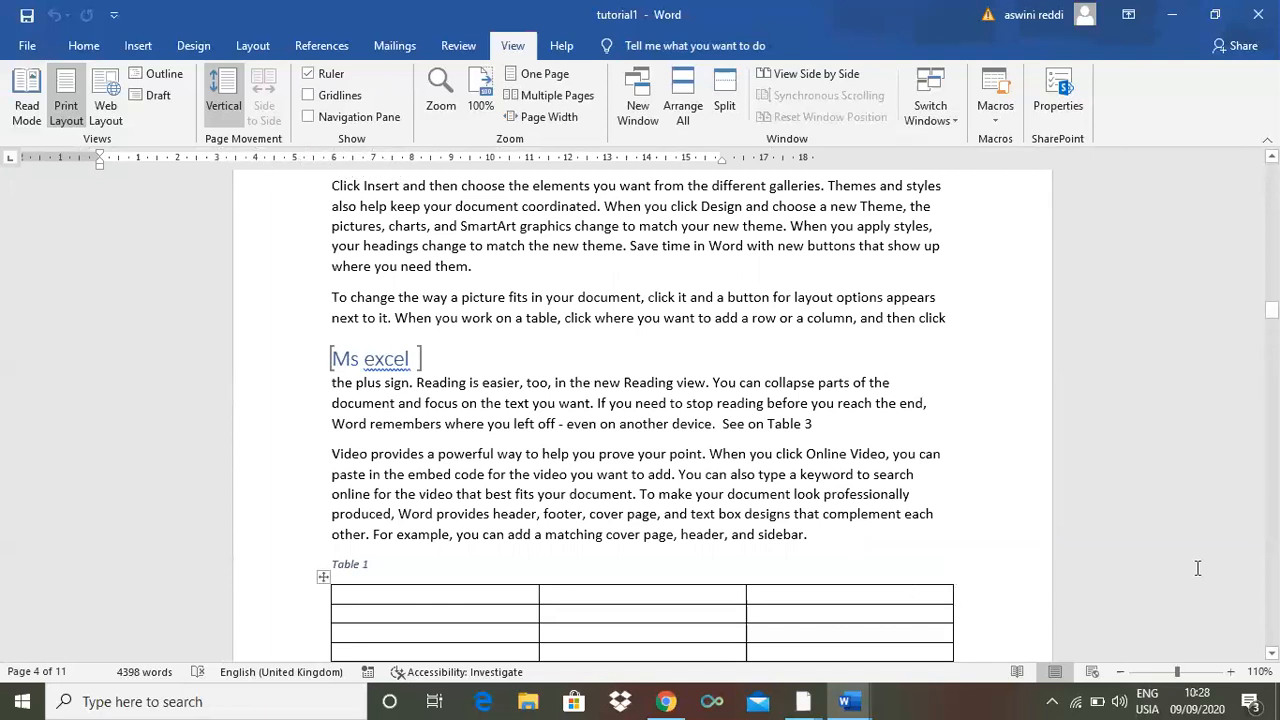
{"action": "left_click_drag", "start_coordinate": [1271, 311], "coordinate": [1271, 171]}
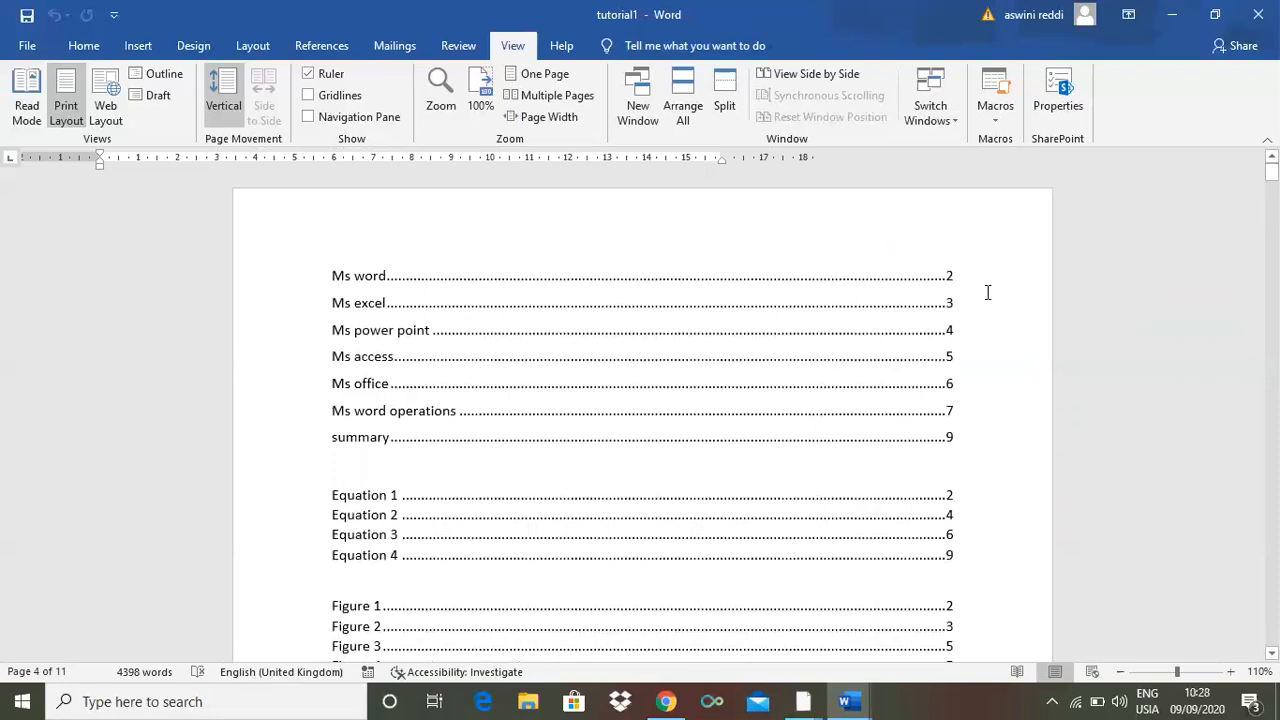
{"action": "scroll", "coordinate": [987, 292], "scroll_direction": "down", "scroll_amount": 1, "text": "ctrl"}
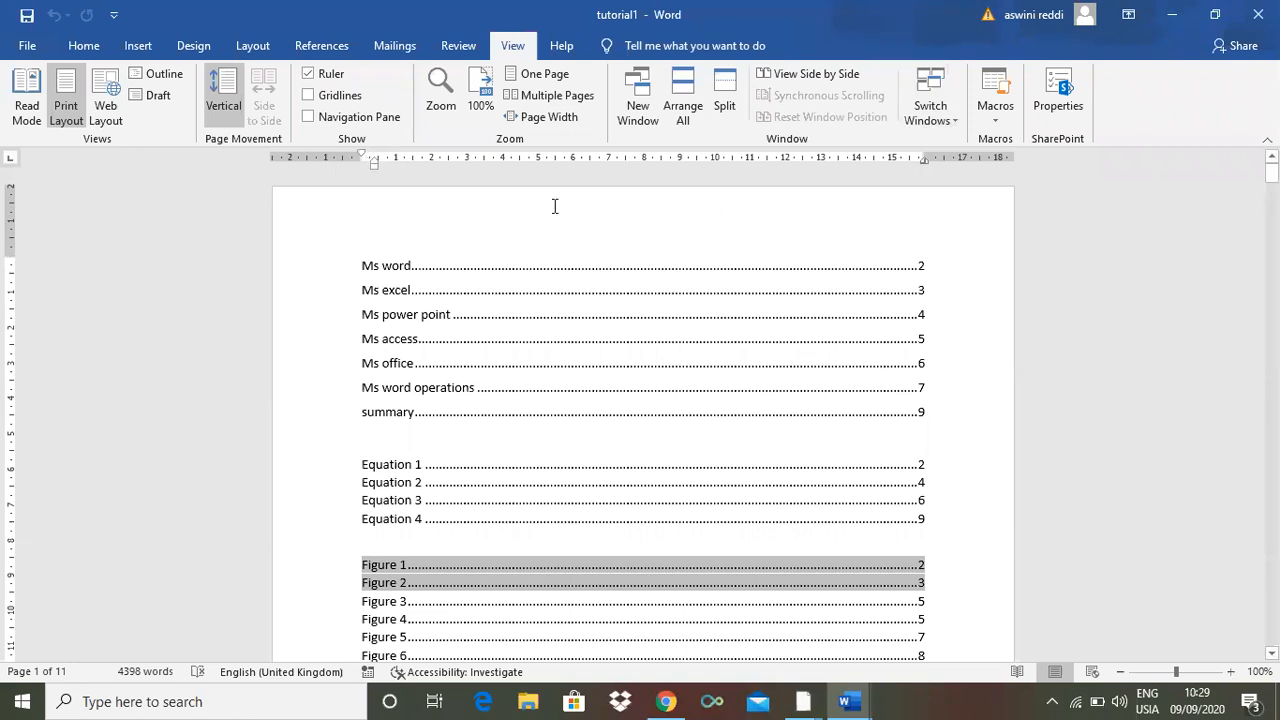
- Nudge the top margin and the first-line indent slightly using the rulers, and hide the ruler
{"action": "mouse_move", "coordinate": [10, 255]}
{"action": "left_mouse_down"}
{"action": "mouse_move", "coordinate": [13, 226]}
{"action": "mouse_move", "coordinate": [8, 284]}
{"action": "mouse_move", "coordinate": [10, 256]}
{"action": "left_mouse_up"}
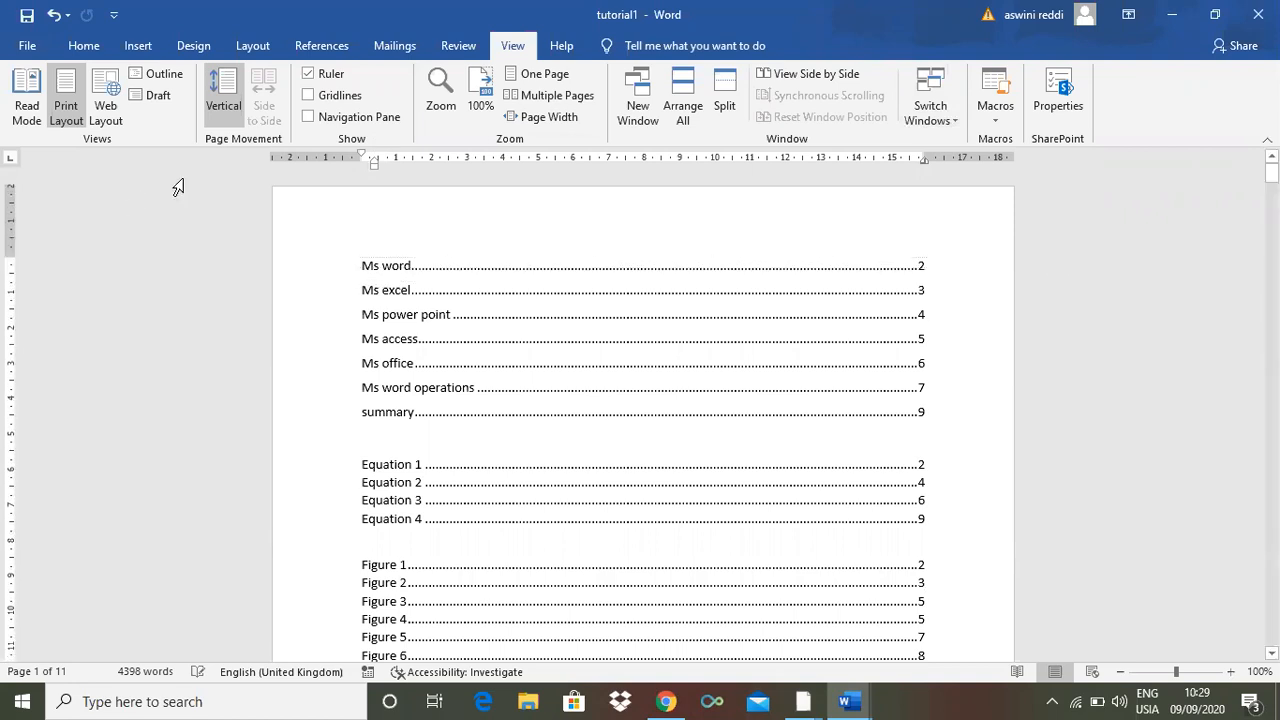
{"action": "mouse_move", "coordinate": [363, 156]}
{"action": "left_mouse_down"}
{"action": "mouse_move", "coordinate": [402, 167]}
{"action": "mouse_move", "coordinate": [358, 161]}
{"action": "left_mouse_up"}
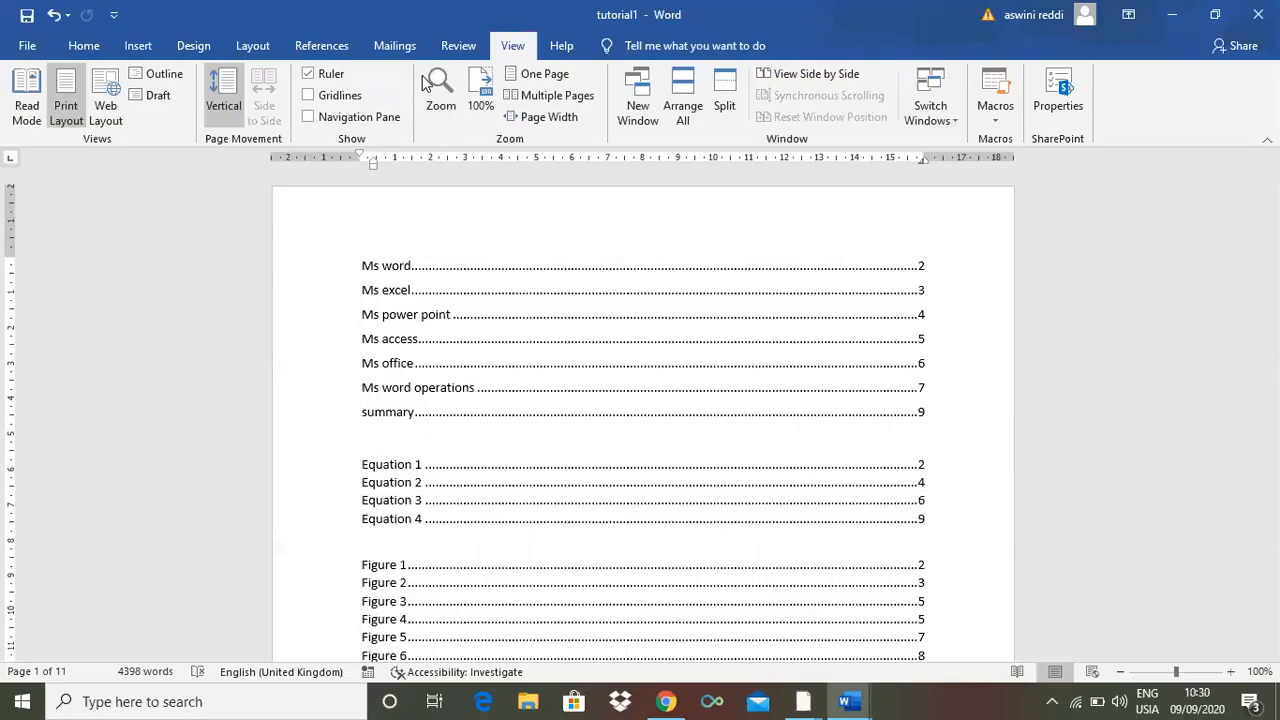
{"action": "left_click", "coordinate": [309, 74]}
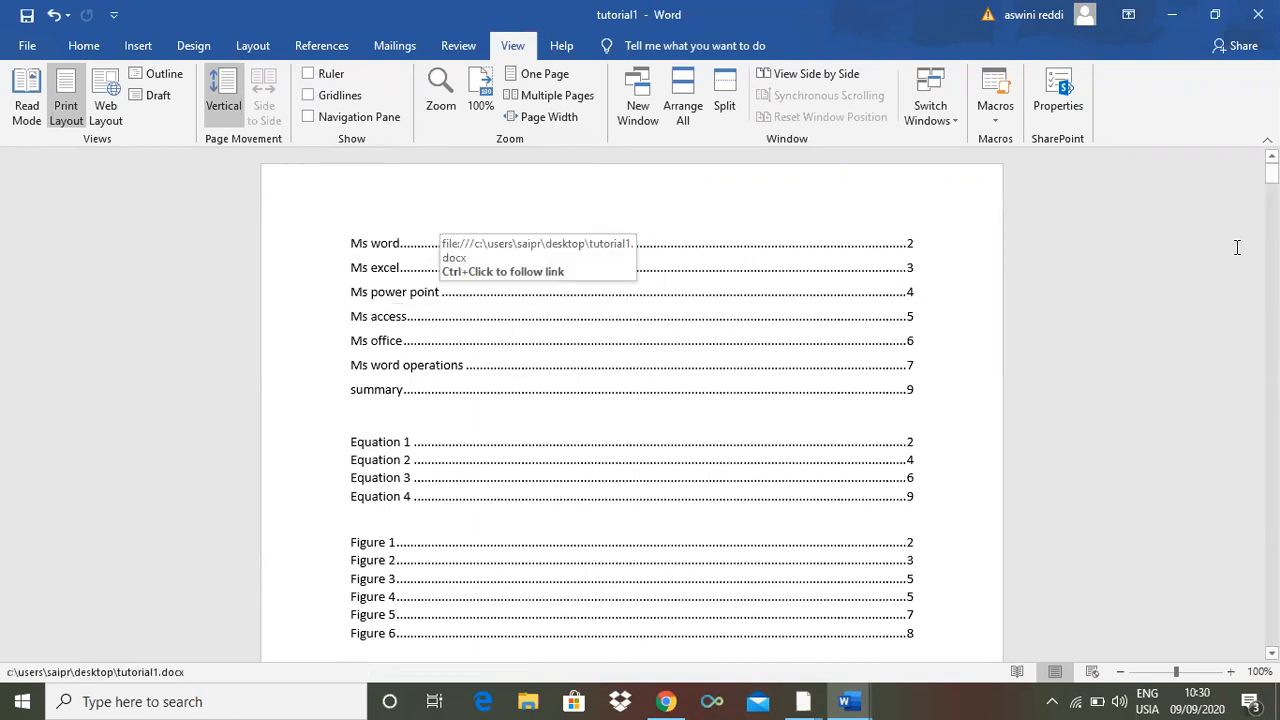
- Show gridlines behind the document, examine how the contents list sits on them, and hide the gridlines again
{"action": "left_click_drag", "start_coordinate": [1272, 174], "coordinate": [1272, 174]}
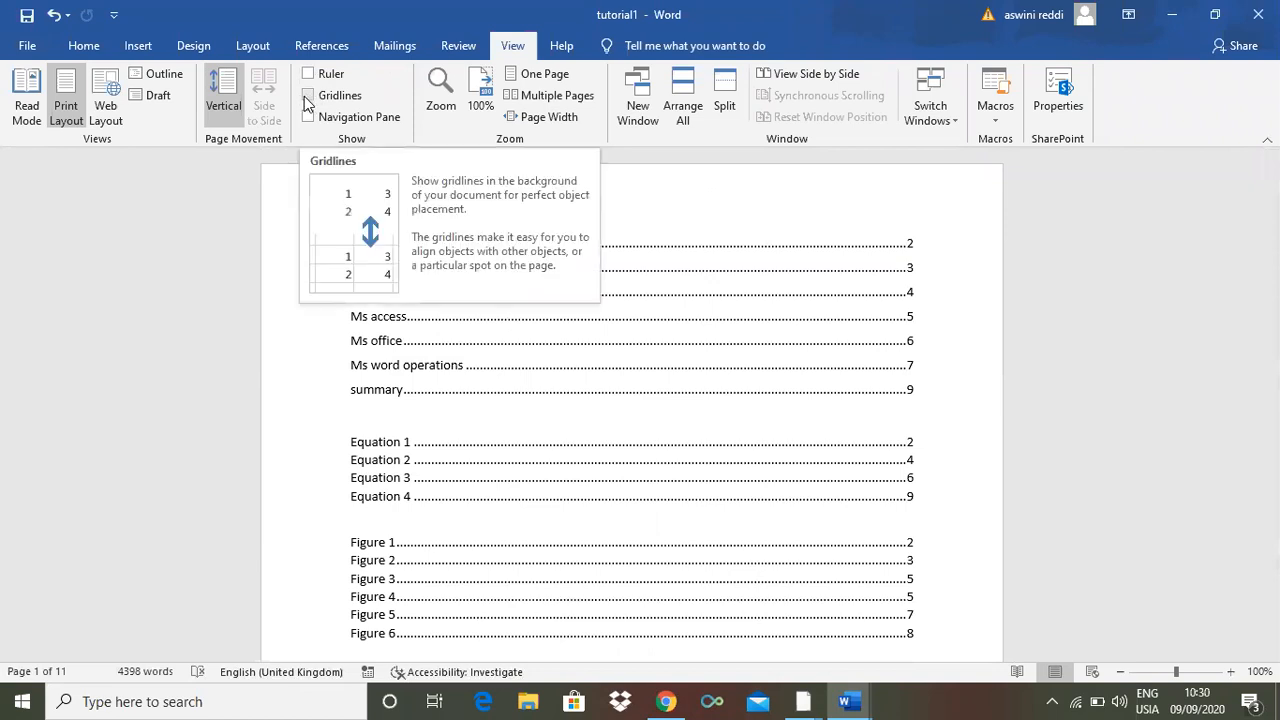
{"action": "left_click", "coordinate": [308, 96]}
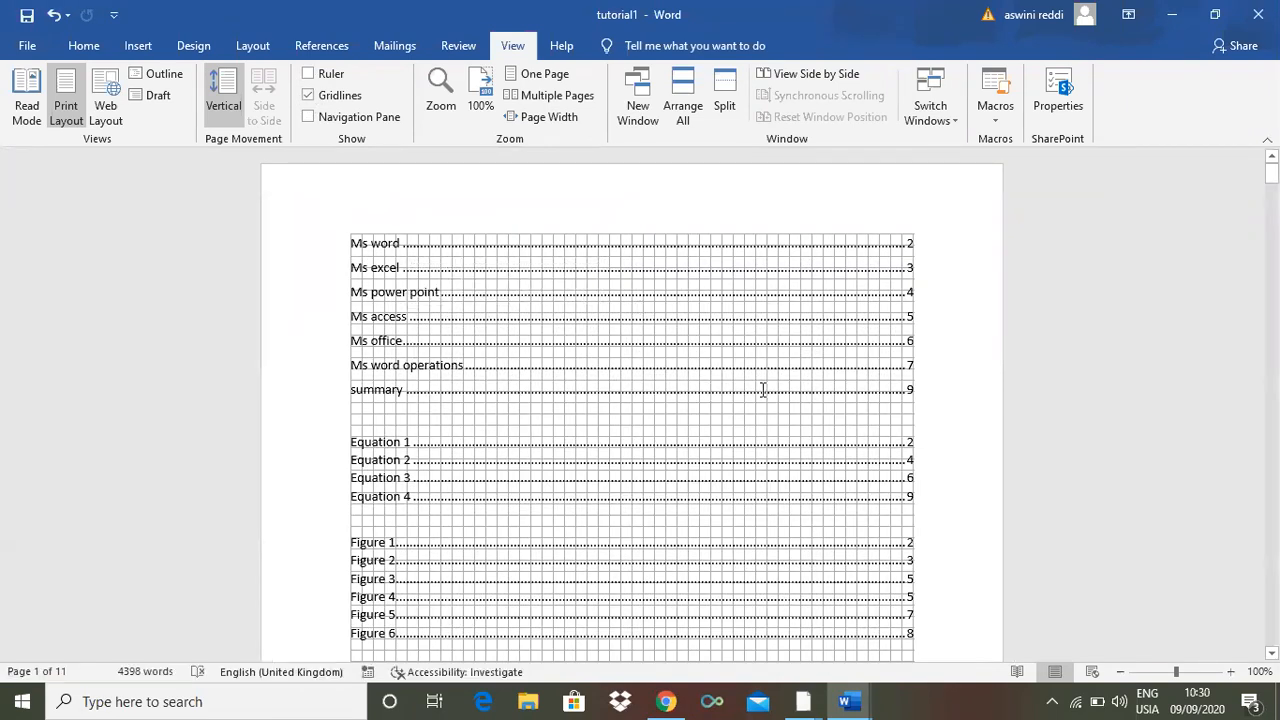
{"action": "left_click_drag", "start_coordinate": [1271, 172], "coordinate": [1231, 160]}
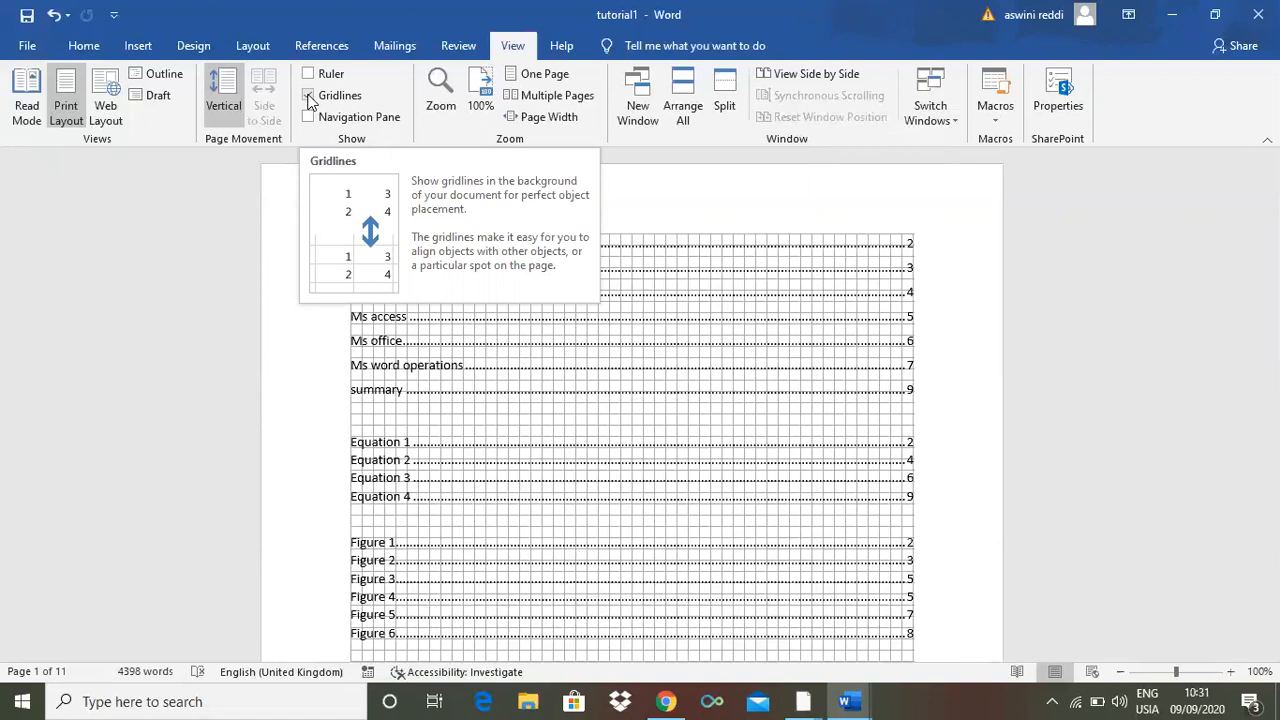
{"action": "left_click", "coordinate": [310, 97]}
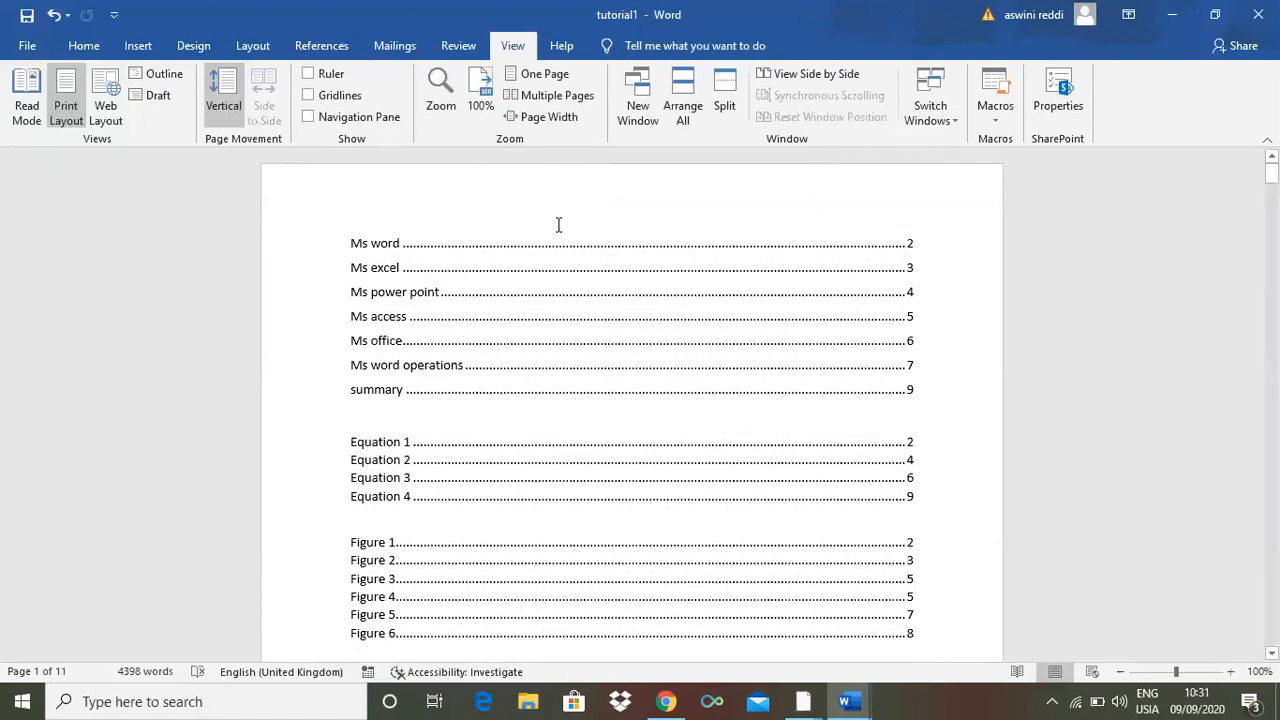
{"action": "key", "text": "XF86MonBrightnessUp"}
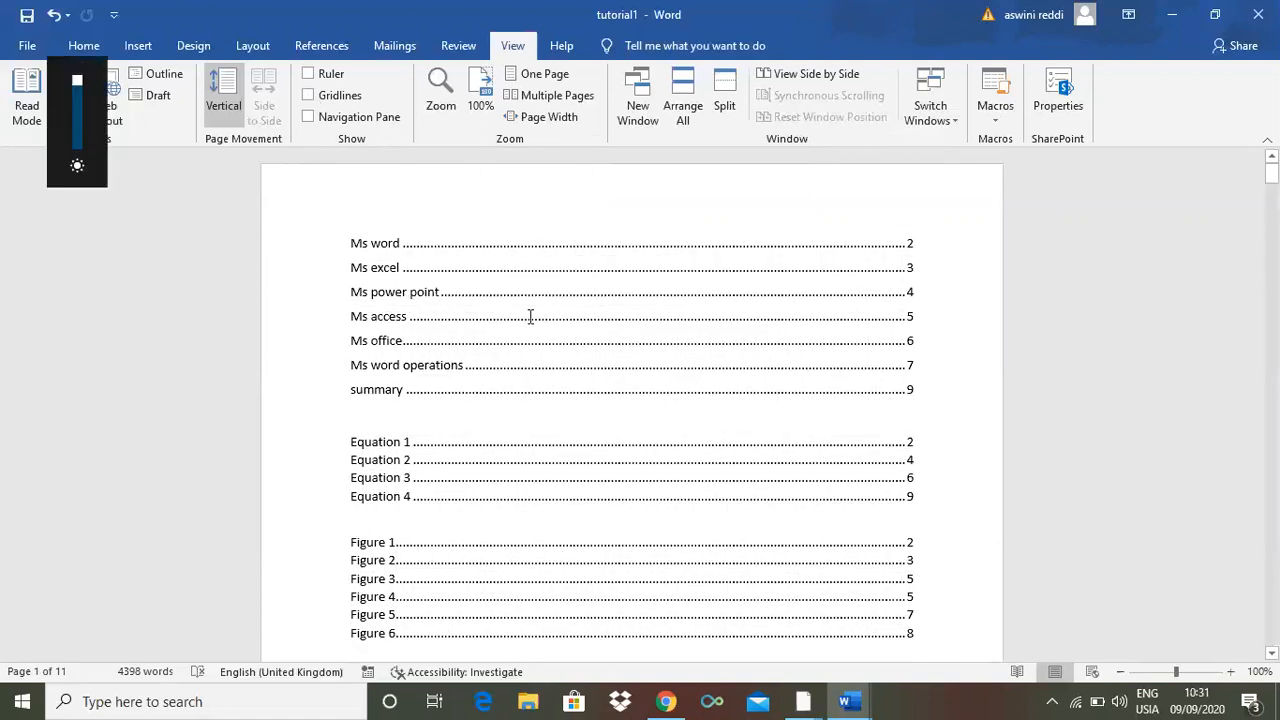
- Show the Navigation Pane and visit the Ms office, Ms power point and Ms word sections through their headings
{"action": "left_click", "coordinate": [307, 118]}
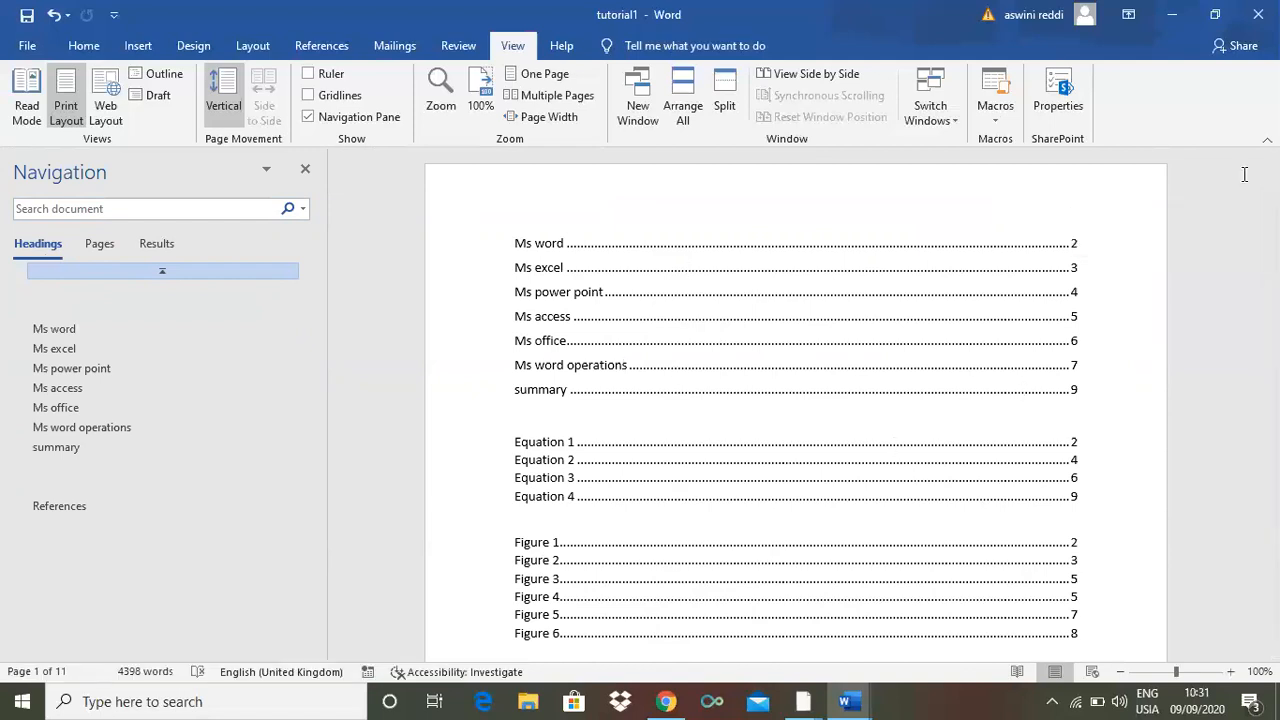
{"action": "mouse_move", "coordinate": [1271, 172]}
{"action": "left_mouse_down"}
{"action": "mouse_move", "coordinate": [1271, 312]}
{"action": "mouse_move", "coordinate": [1271, 163]}
{"action": "left_mouse_up"}
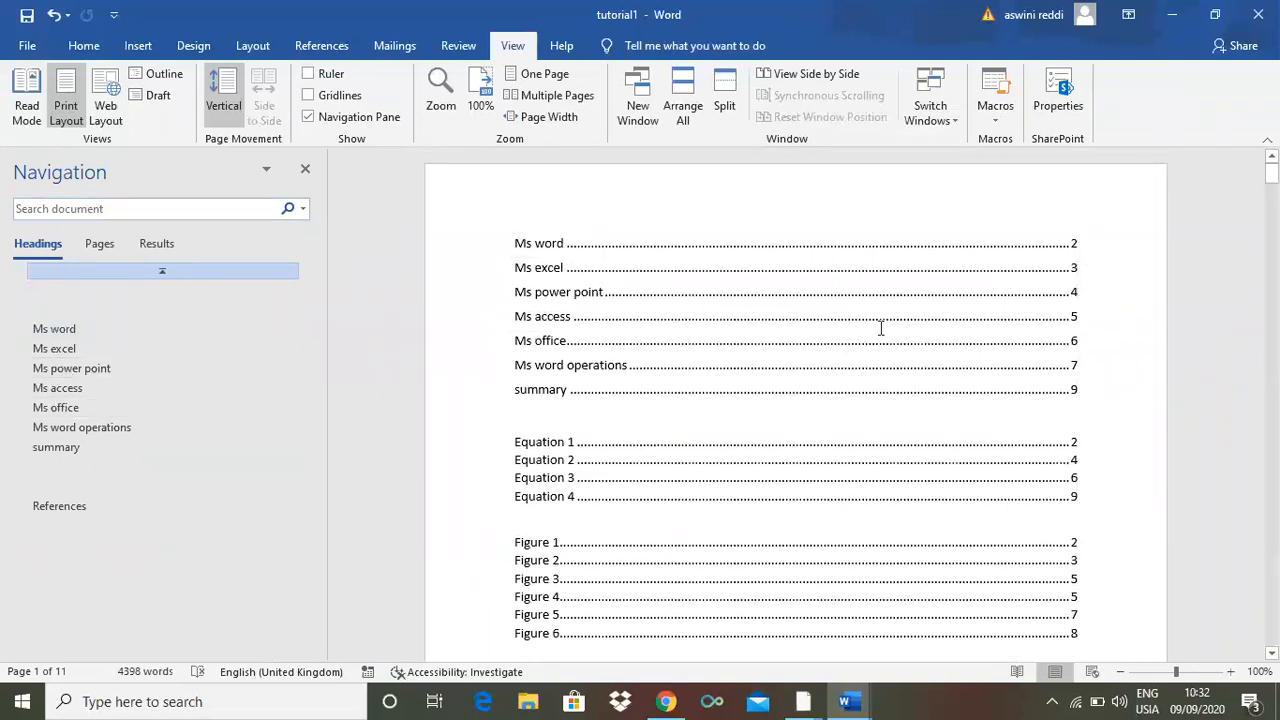
{"action": "left_click", "coordinate": [62, 412]}
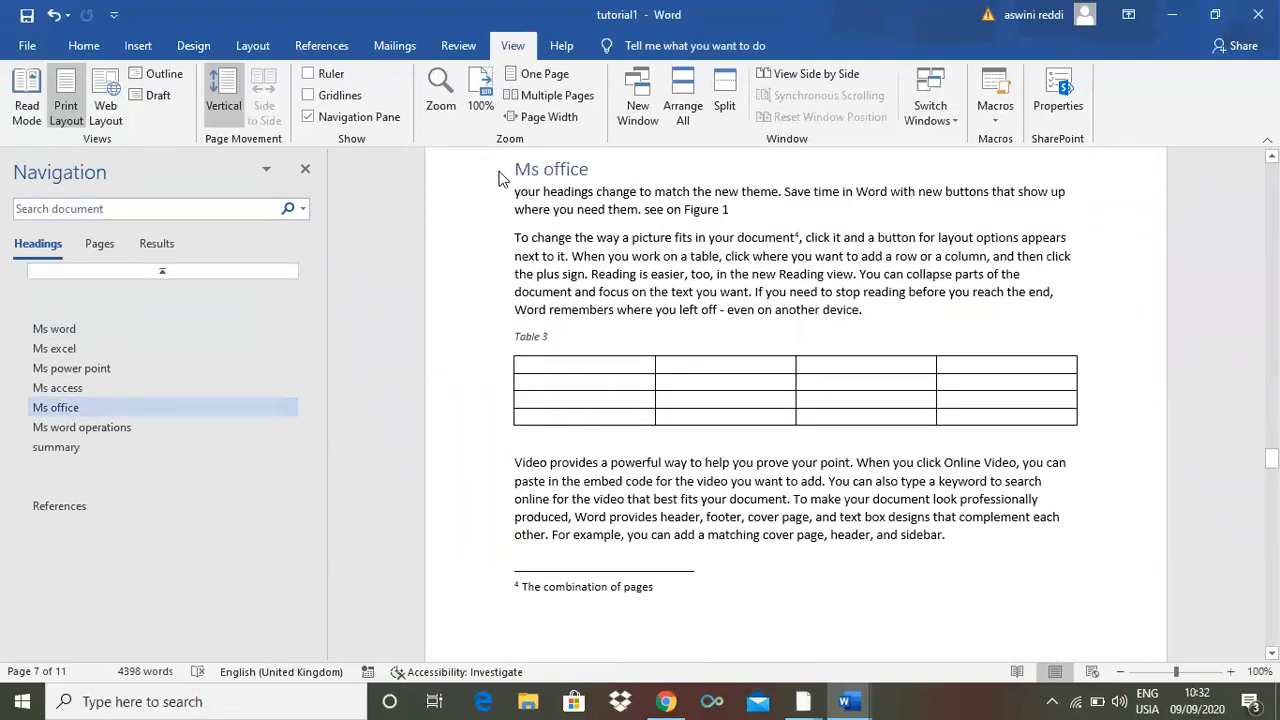
{"action": "left_click", "coordinate": [72, 369]}
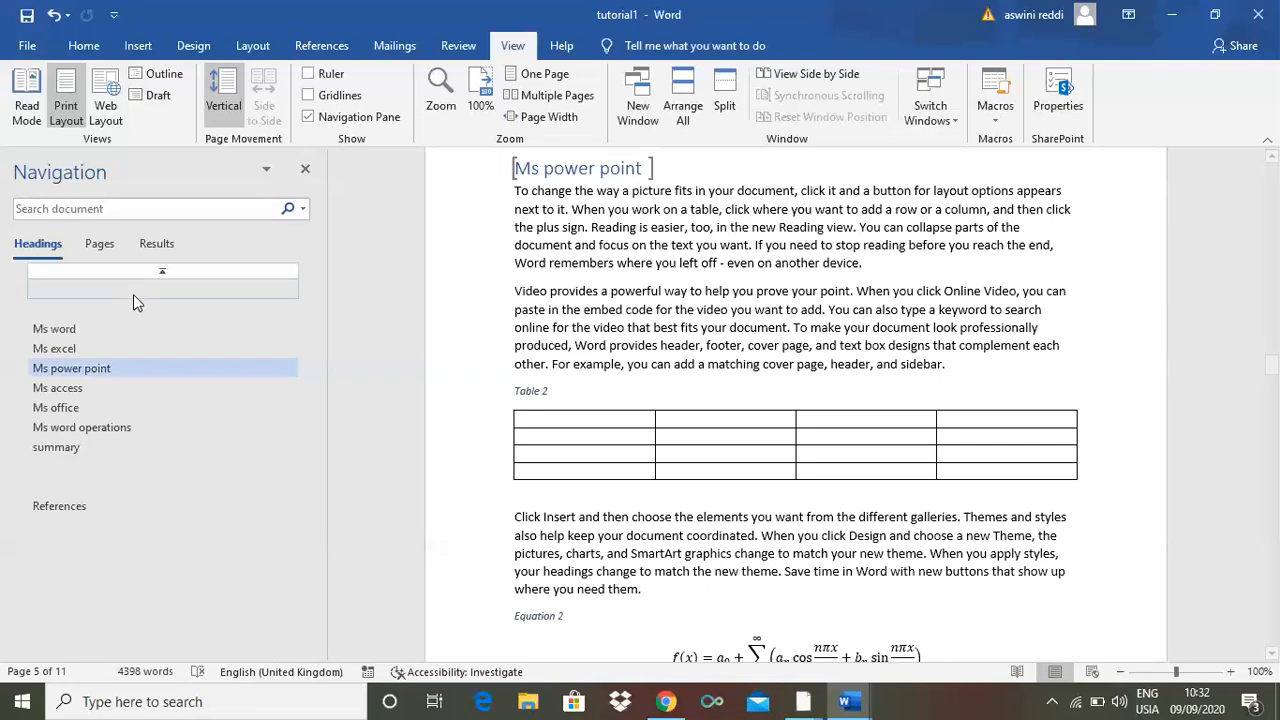
{"action": "left_click", "coordinate": [60, 331]}
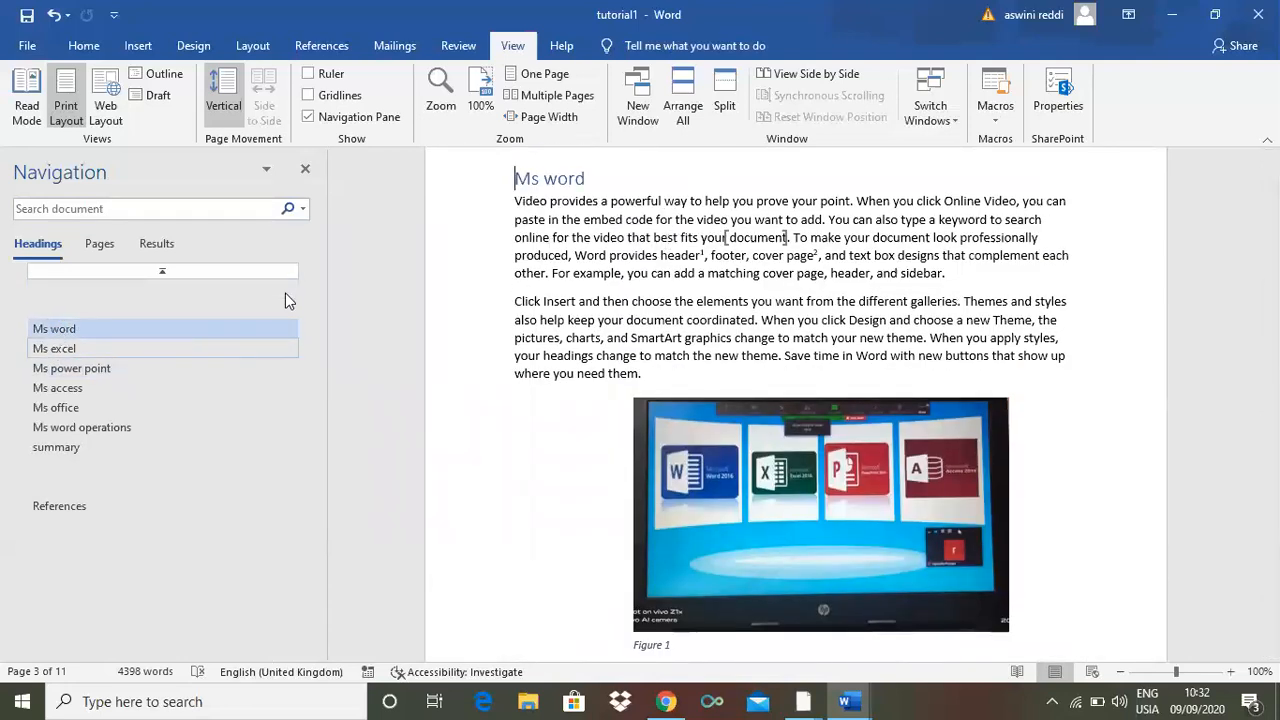
{"action": "mouse_move", "coordinate": [1272, 268]}
{"action": "left_mouse_down"}
{"action": "mouse_move", "coordinate": [1272, 233]}
{"action": "mouse_move", "coordinate": [1272, 280]}
{"action": "left_mouse_up"}
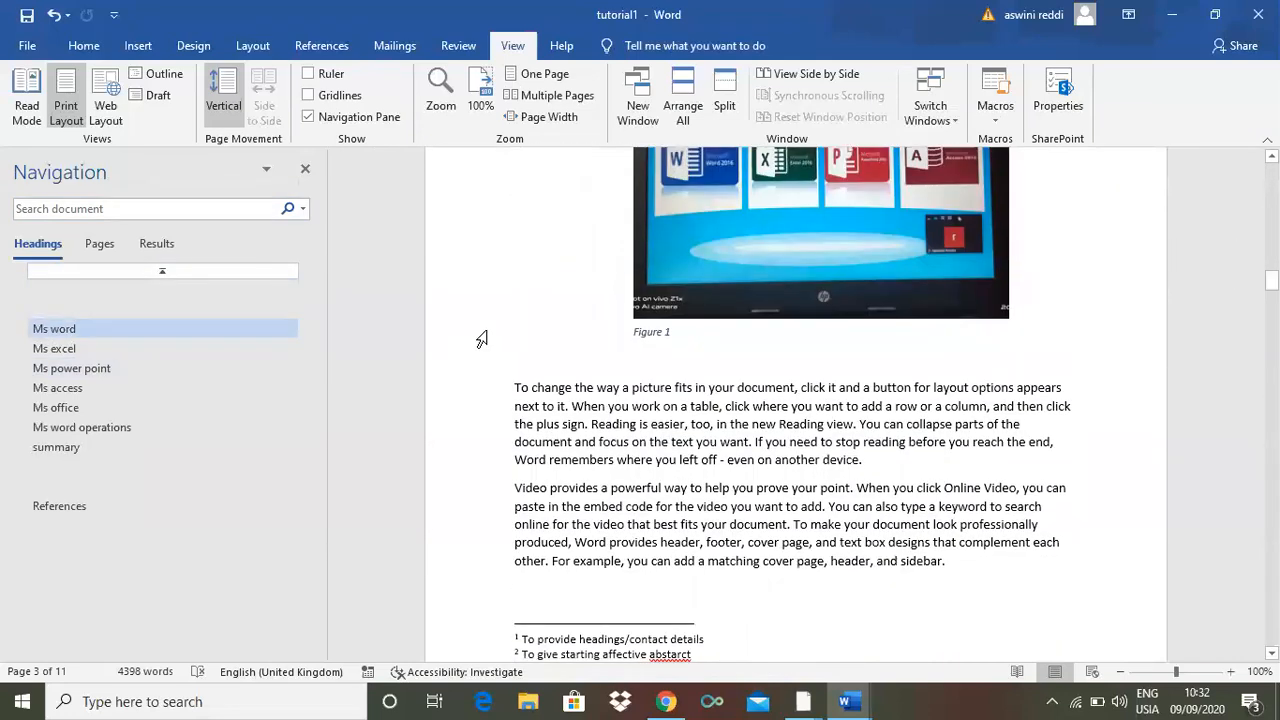
- Jump by heading to the Ms word operations, summary and Ms excel sections
{"action": "left_click", "coordinate": [71, 427]}
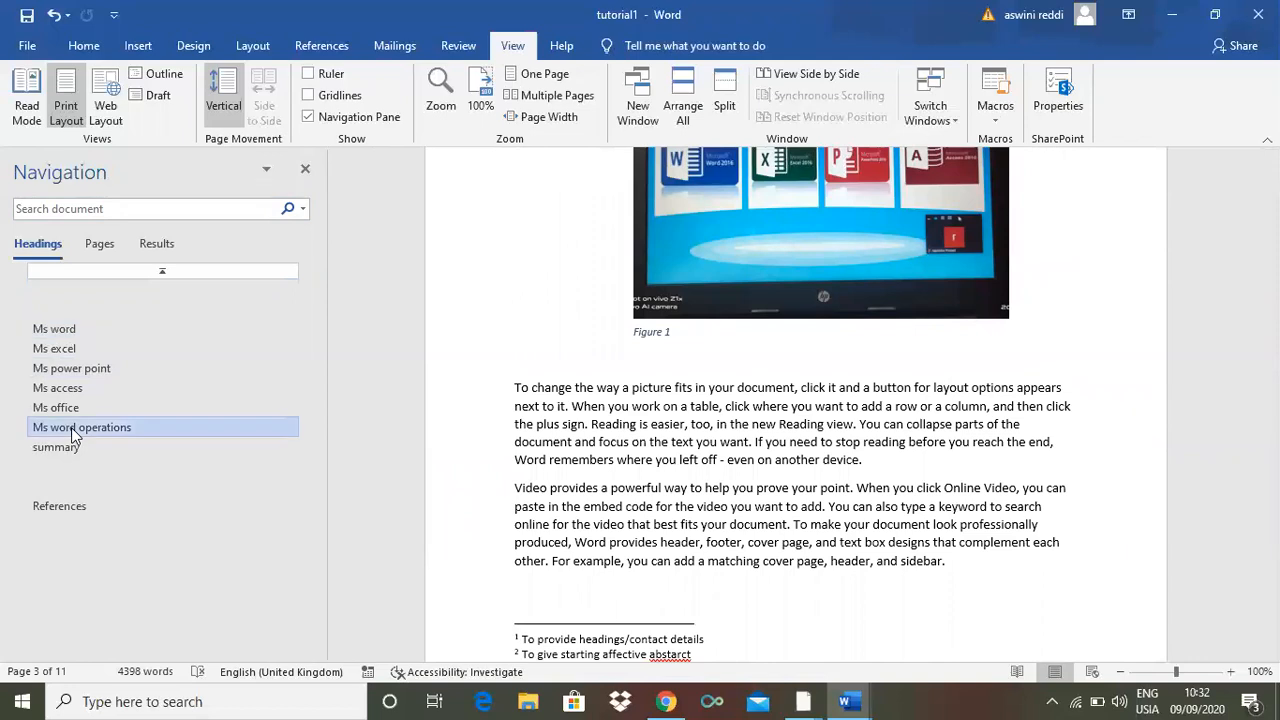
{"action": "left_click", "coordinate": [62, 449]}
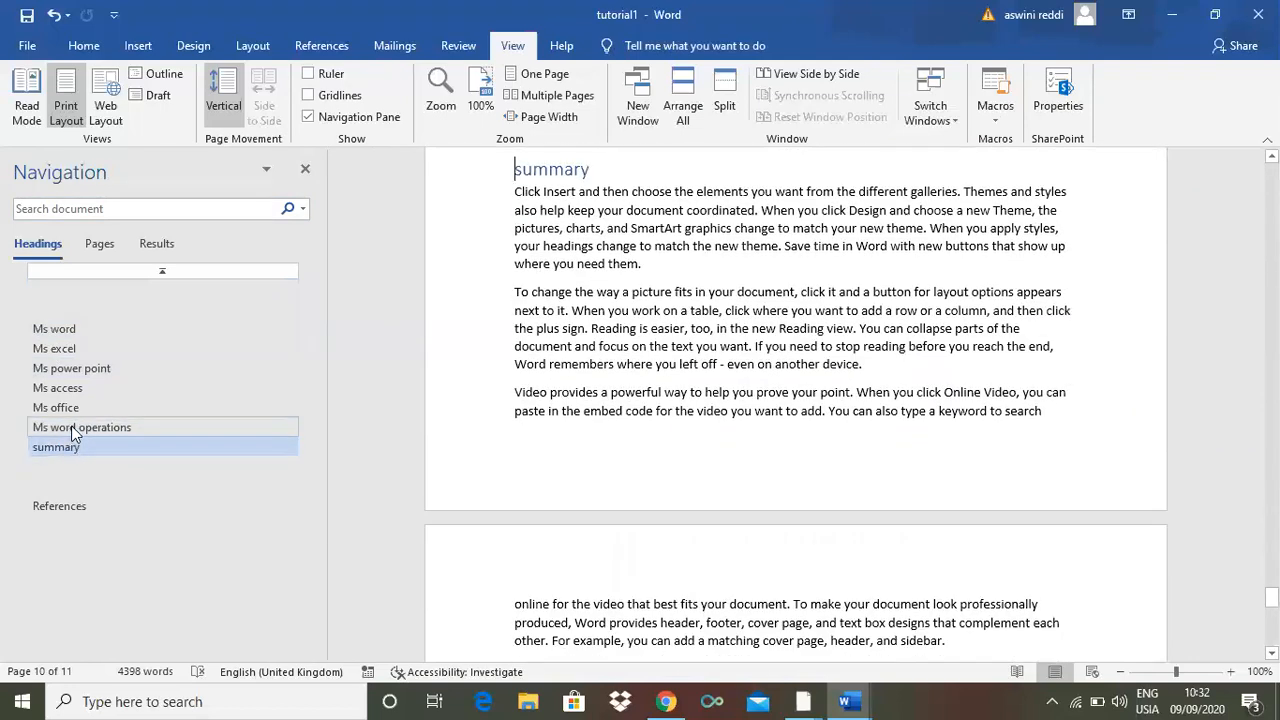
{"action": "left_click", "coordinate": [64, 349]}
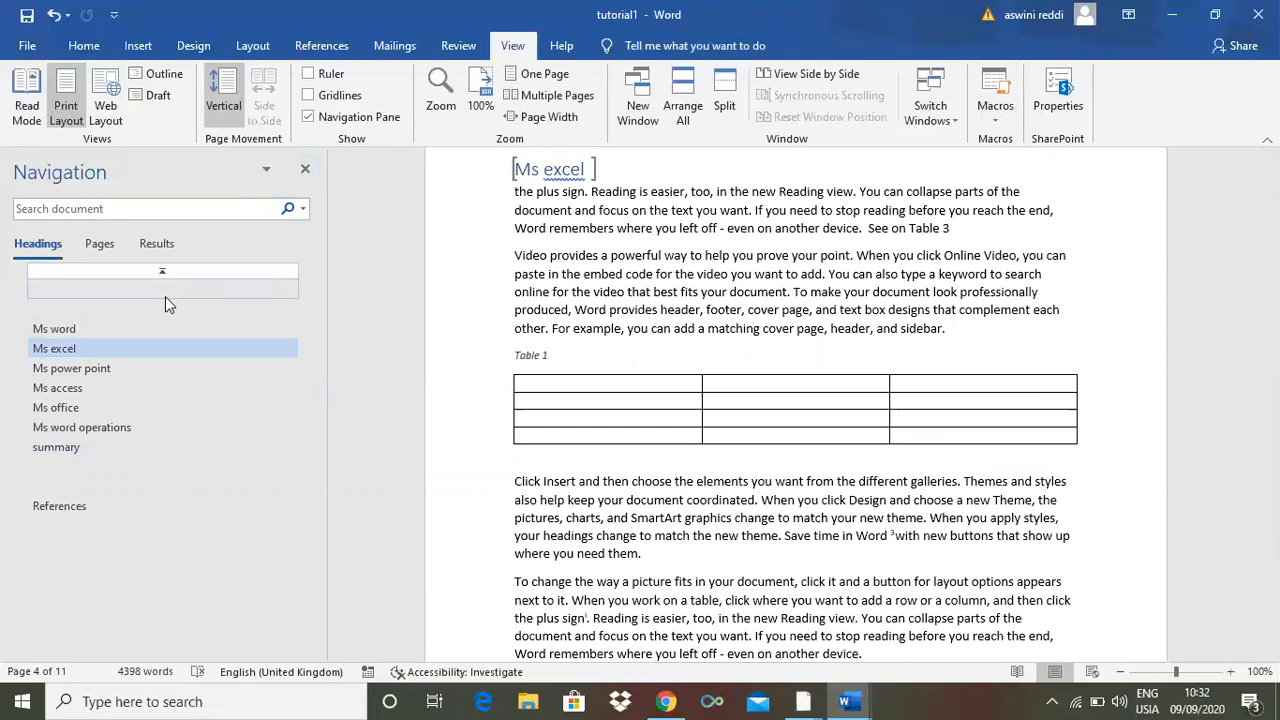
- Display the page thumbnails for navigation and use them to view pages 9 and 11
{"action": "left_click", "coordinate": [99, 245]}
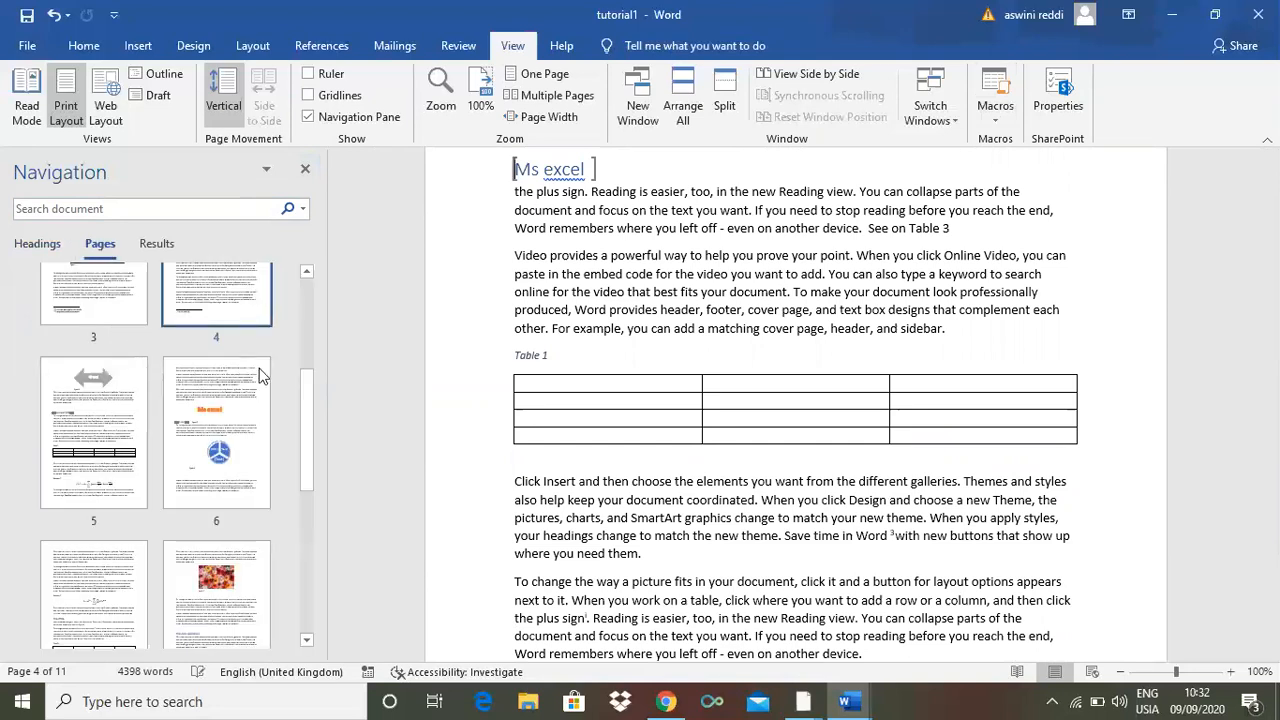
{"action": "left_click_drag", "start_coordinate": [302, 428], "coordinate": [306, 529]}
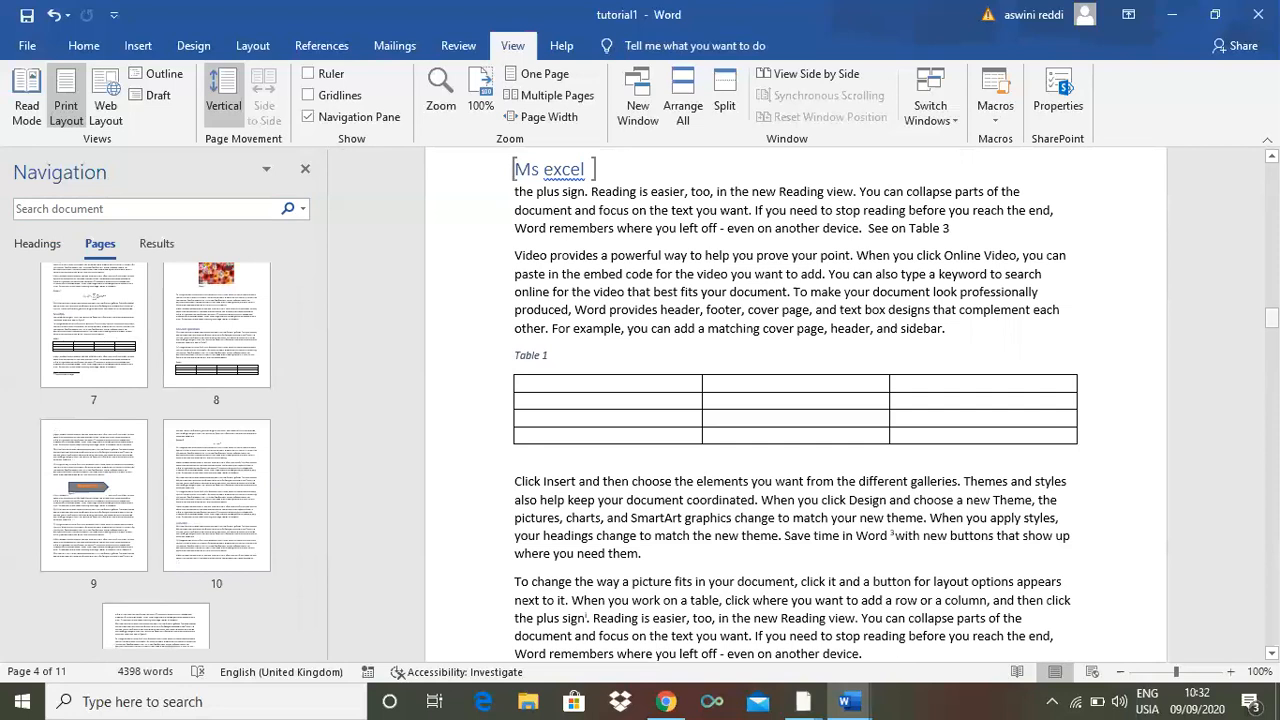
{"action": "left_click_drag", "start_coordinate": [310, 491], "coordinate": [302, 533]}
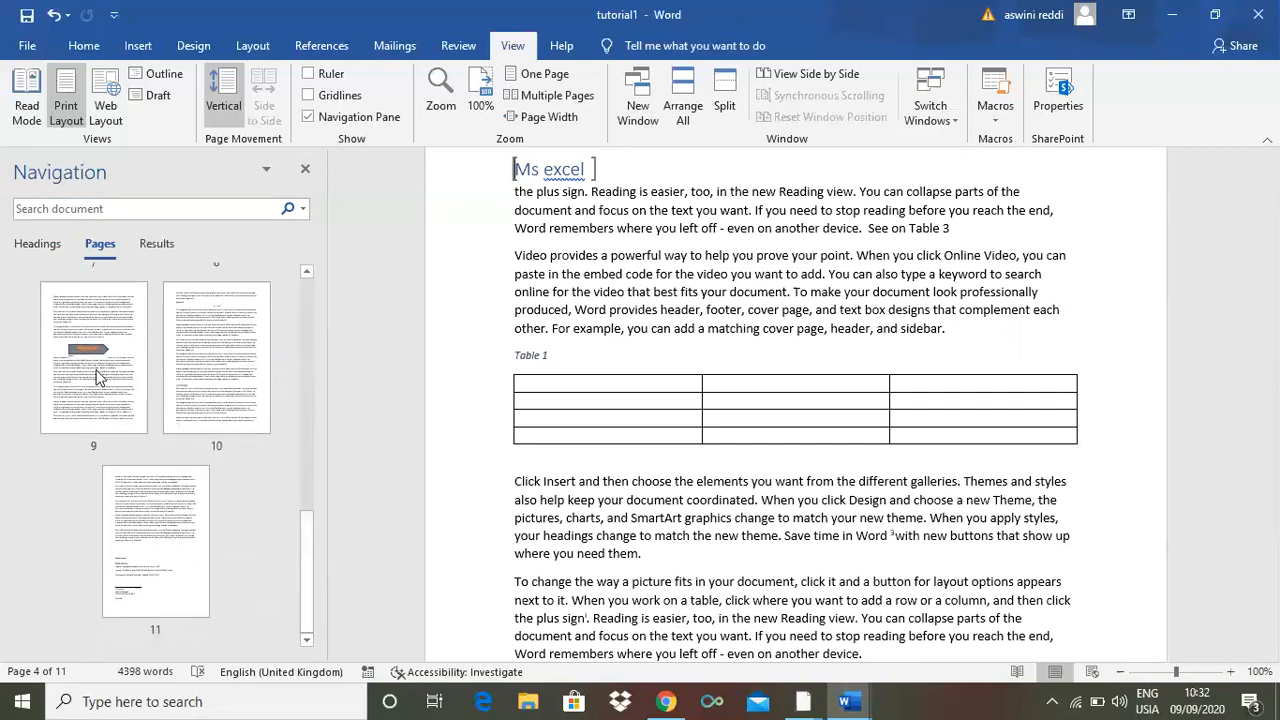
{"action": "left_click", "coordinate": [127, 358]}
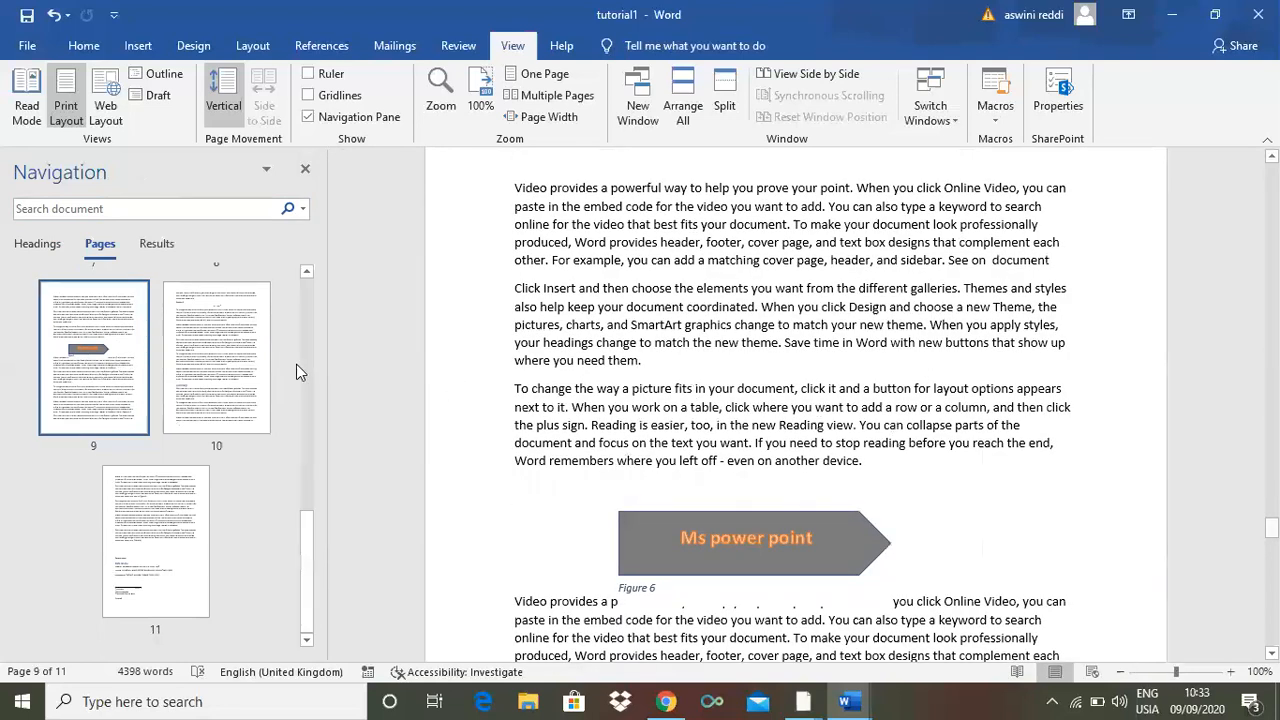
{"action": "left_click", "coordinate": [155, 537]}
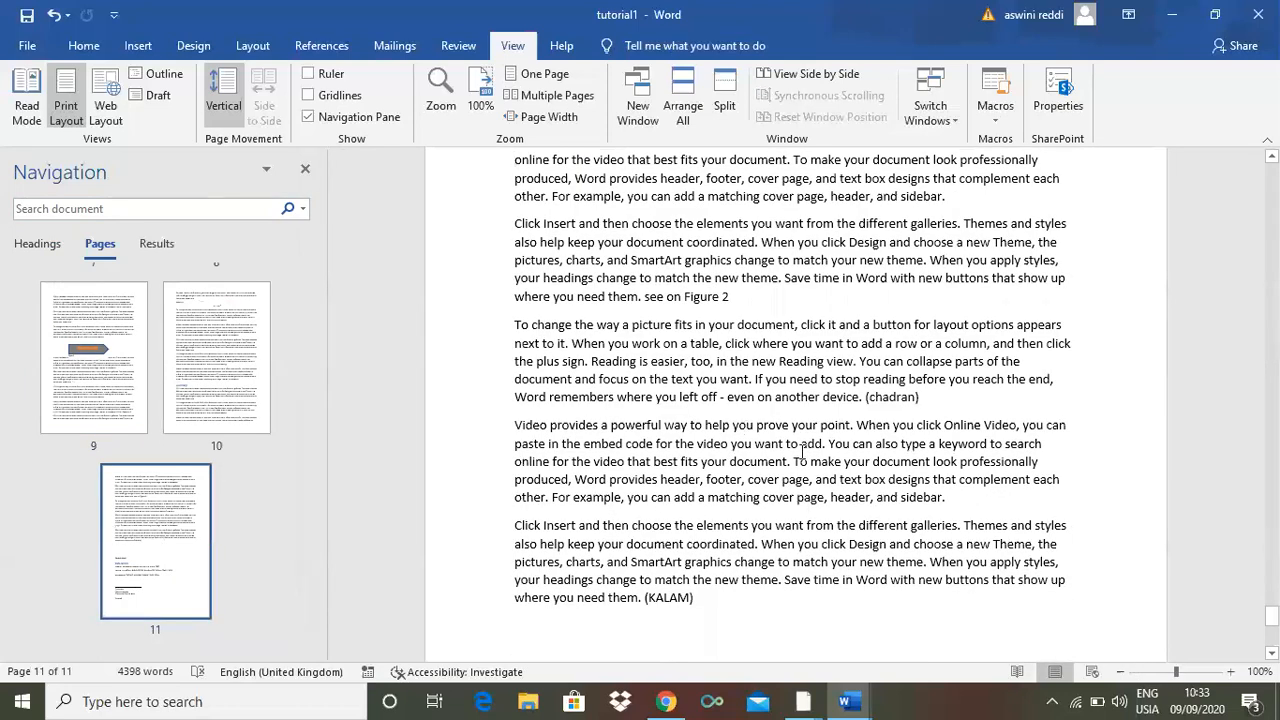
{"action": "mouse_move", "coordinate": [1271, 615]}
{"action": "left_mouse_down"}
{"action": "mouse_move", "coordinate": [1271, 628]}
{"action": "mouse_move", "coordinate": [1271, 612]}
{"action": "left_mouse_up"}
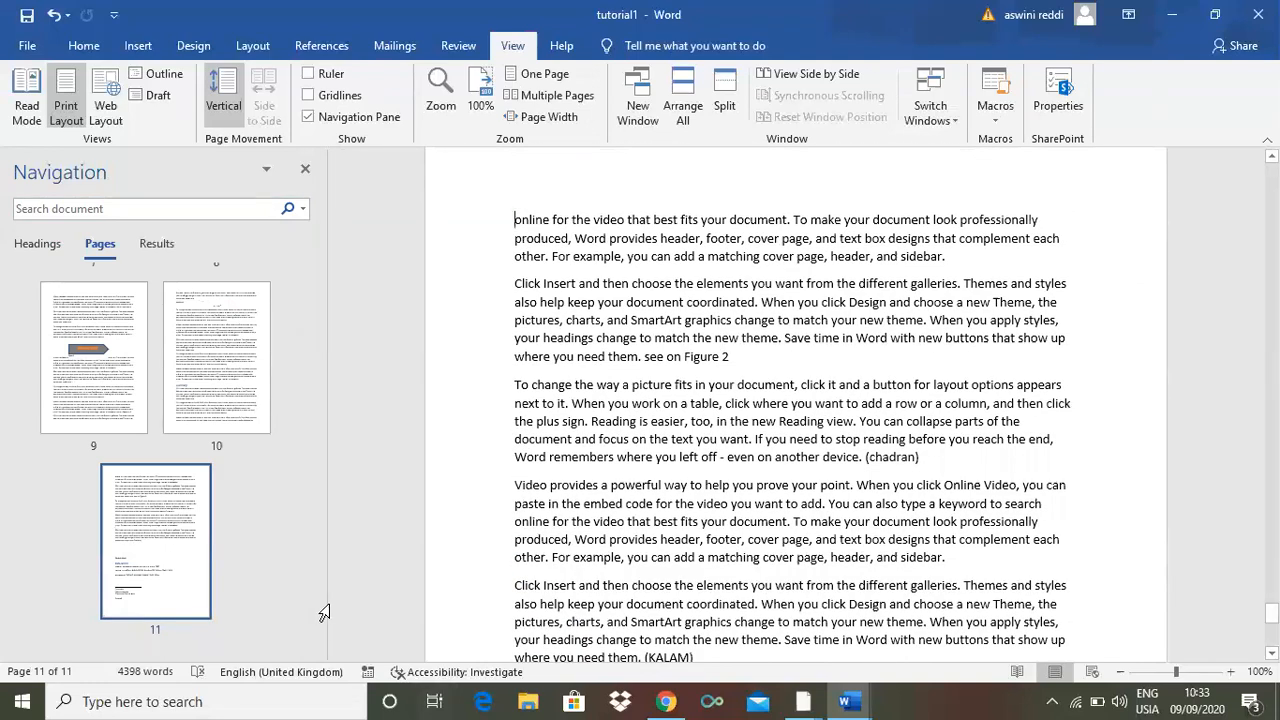
- View pages 6, 5 and 3 through their thumbnails, and switch the navigation to search results
{"action": "left_click_drag", "start_coordinate": [311, 525], "coordinate": [317, 390]}
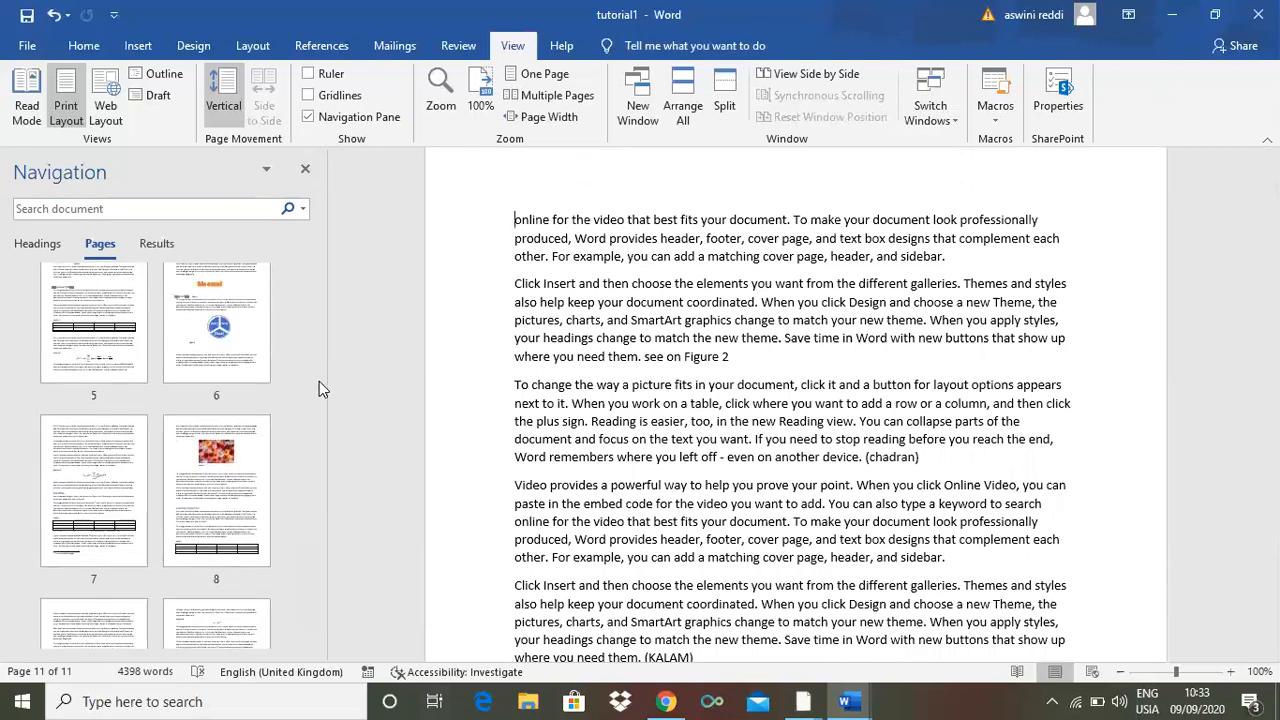
{"action": "left_click", "coordinate": [184, 314]}
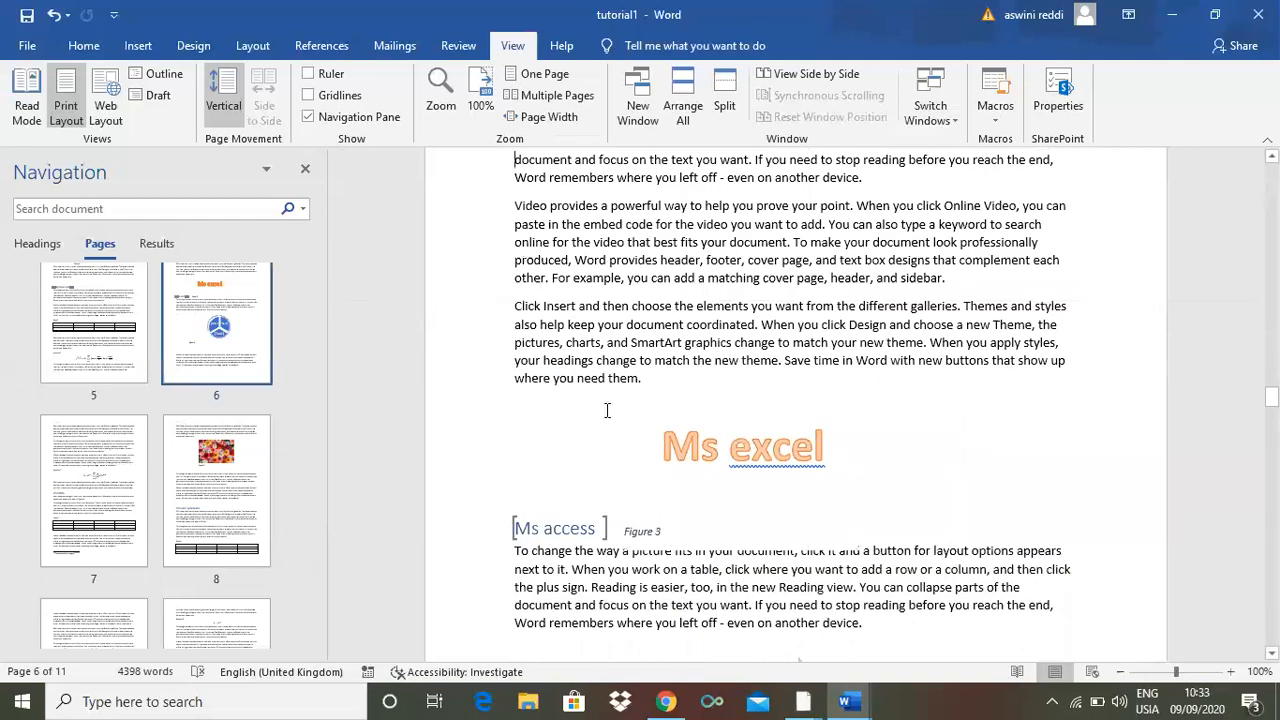
{"action": "left_click", "coordinate": [76, 308]}
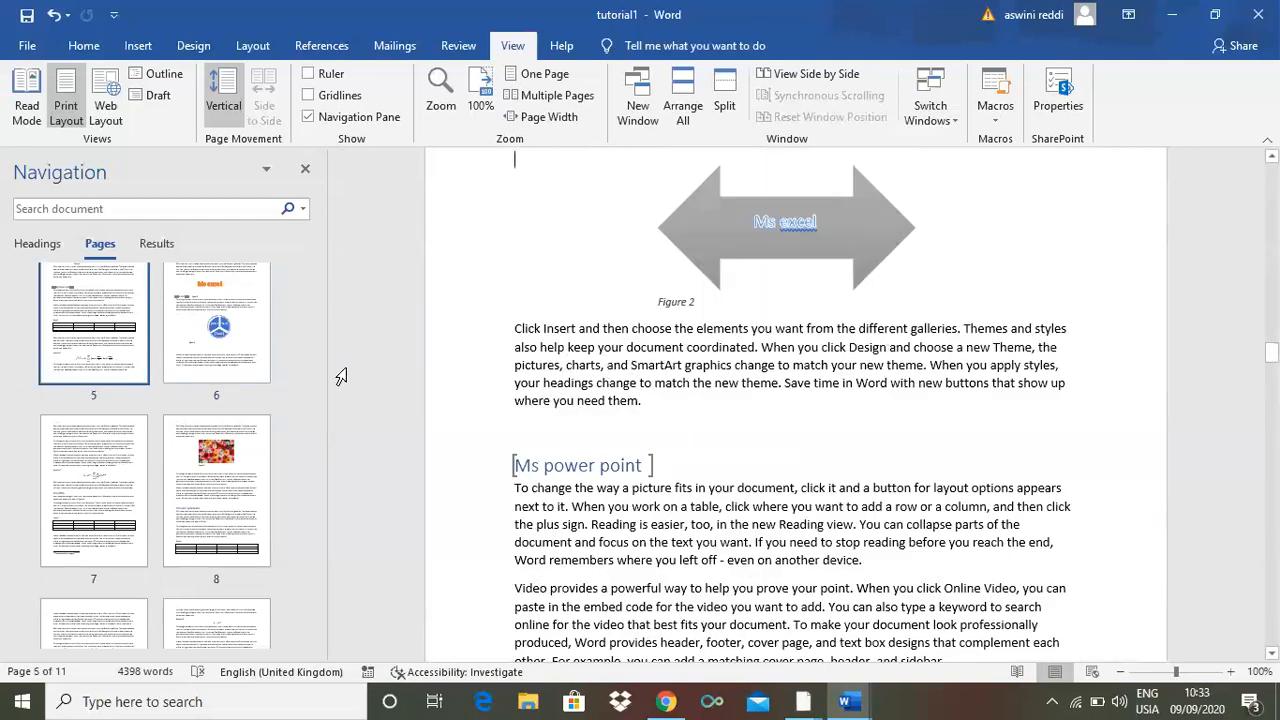
{"action": "left_click_drag", "start_coordinate": [304, 439], "coordinate": [314, 345]}
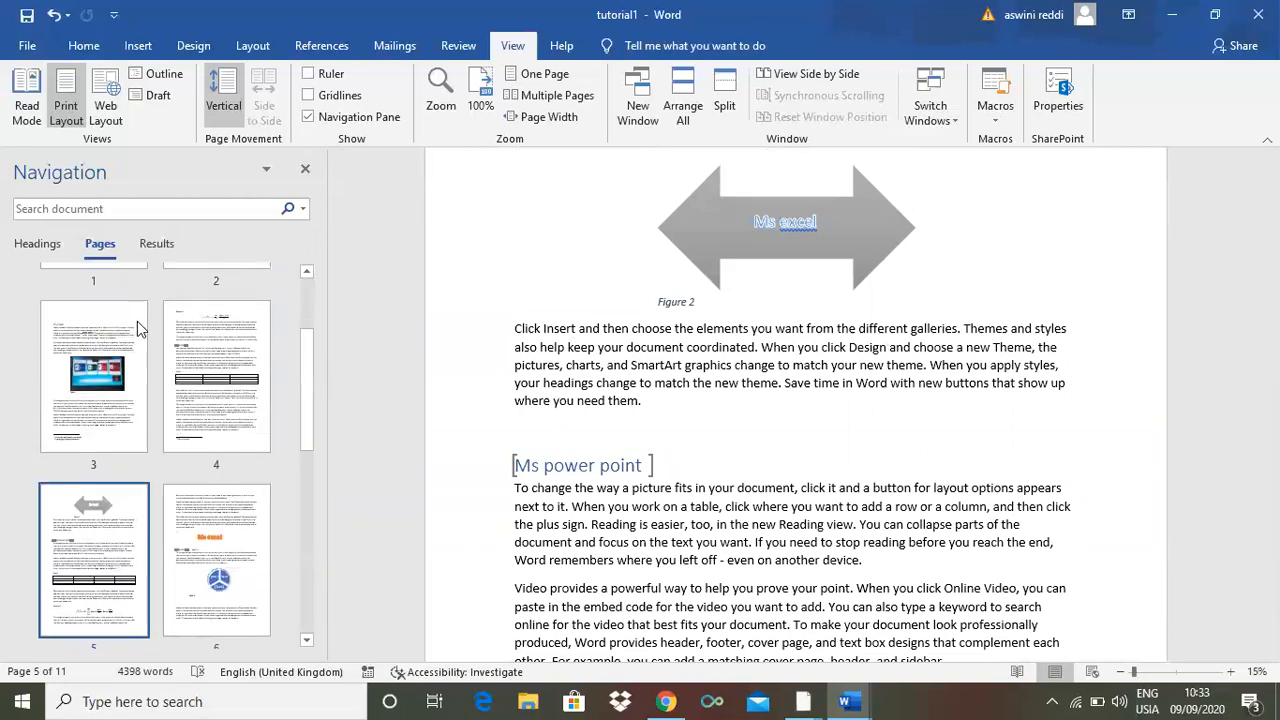
{"action": "left_click", "coordinate": [137, 321]}
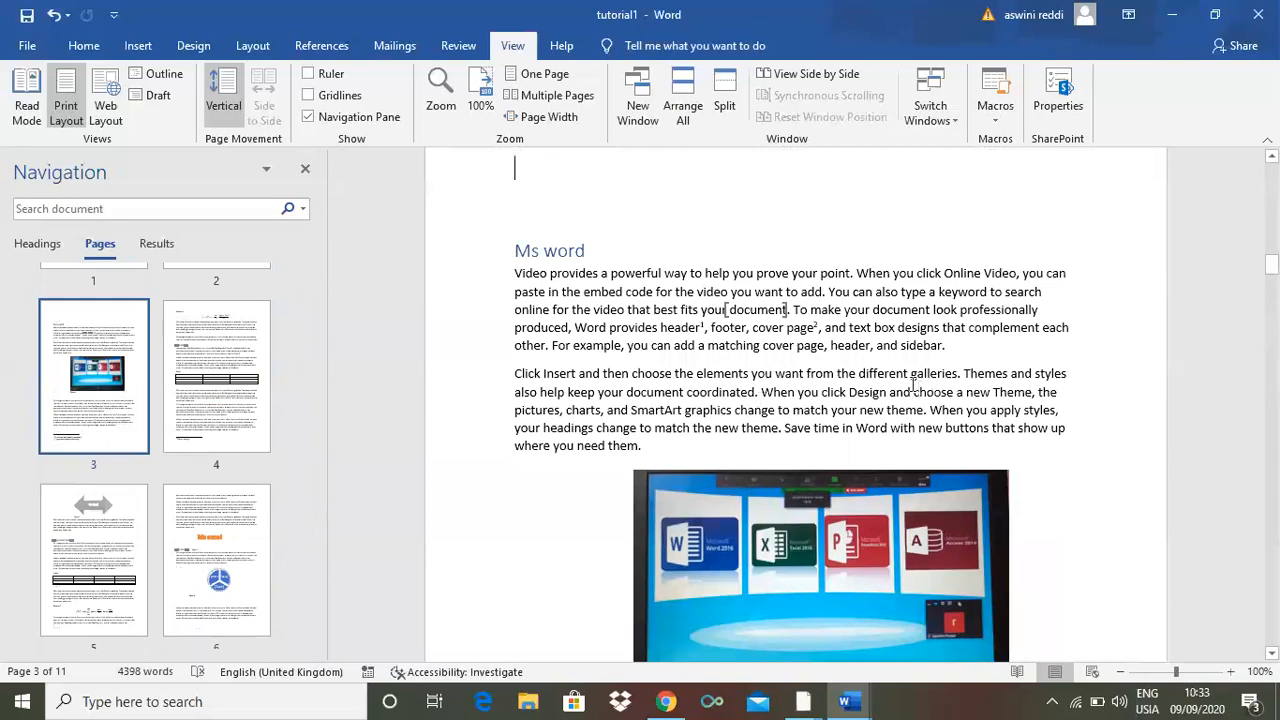
{"action": "left_click", "coordinate": [156, 246]}
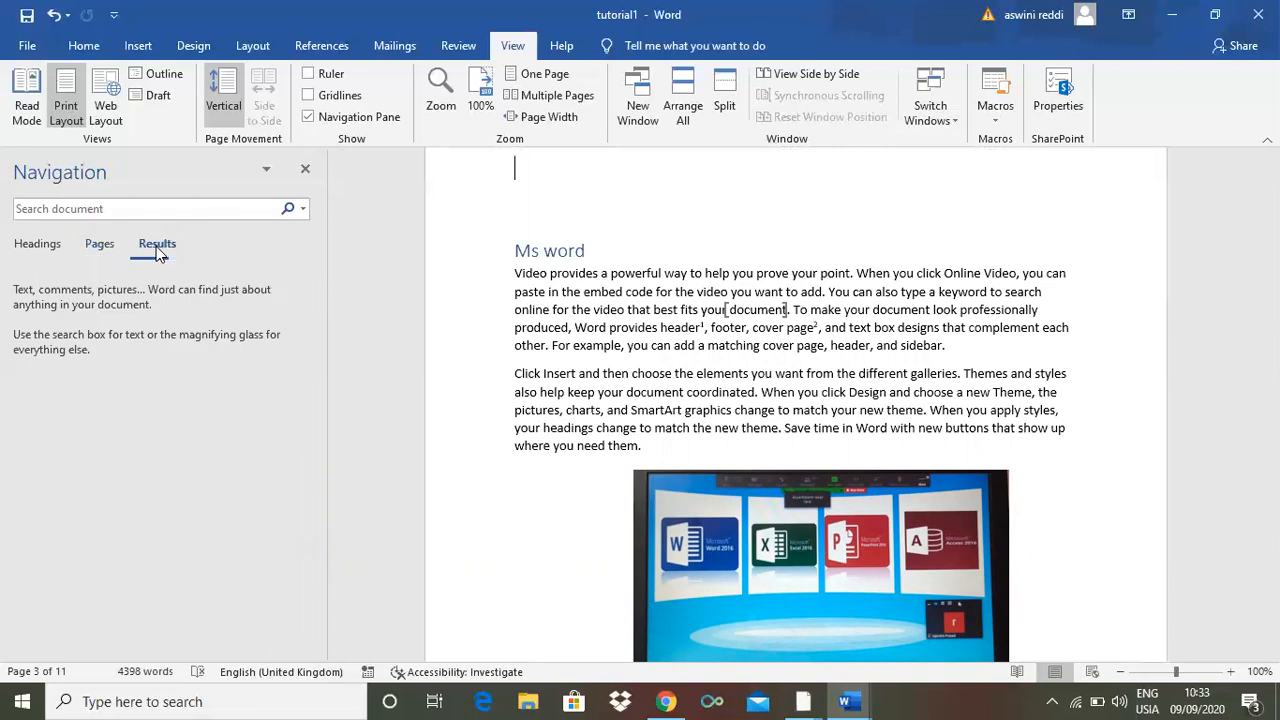
- Search the document for "figure" and go to the Figure 4 entry among the results
{"action": "left_click", "coordinate": [73, 209]}
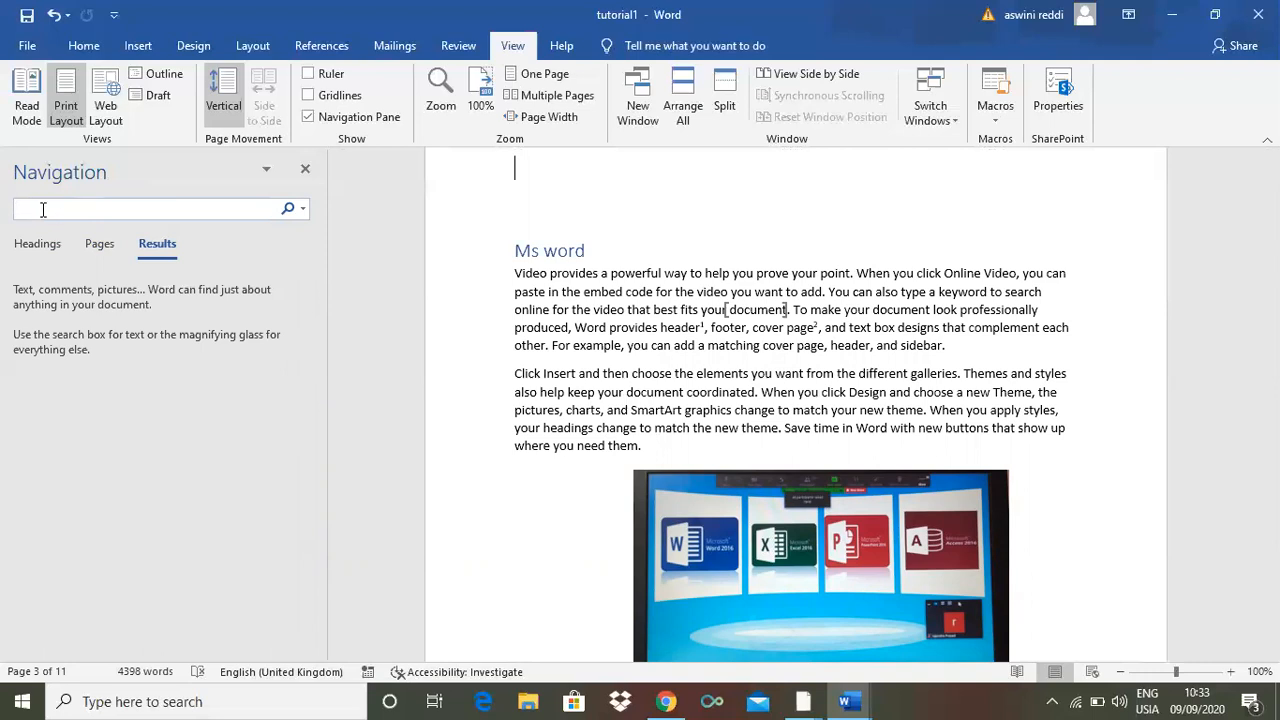
{"action": "type", "text": "fig"}
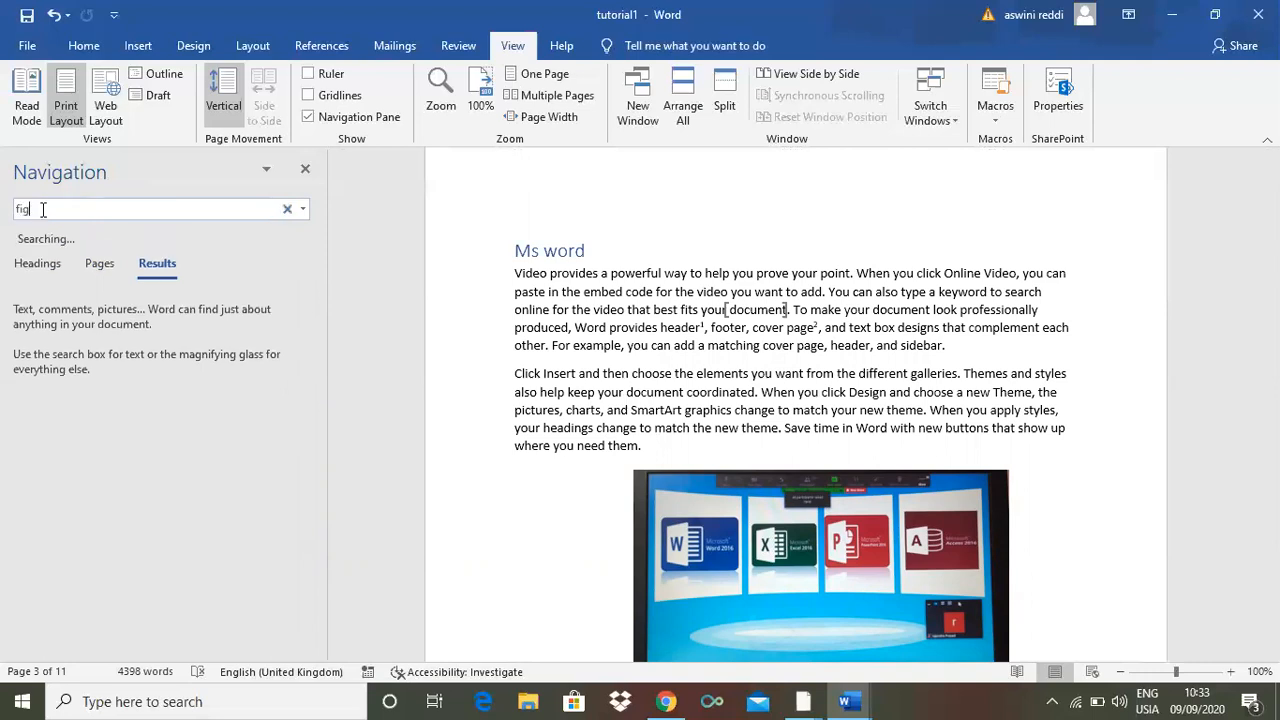
{"action": "type", "text": "ure"}
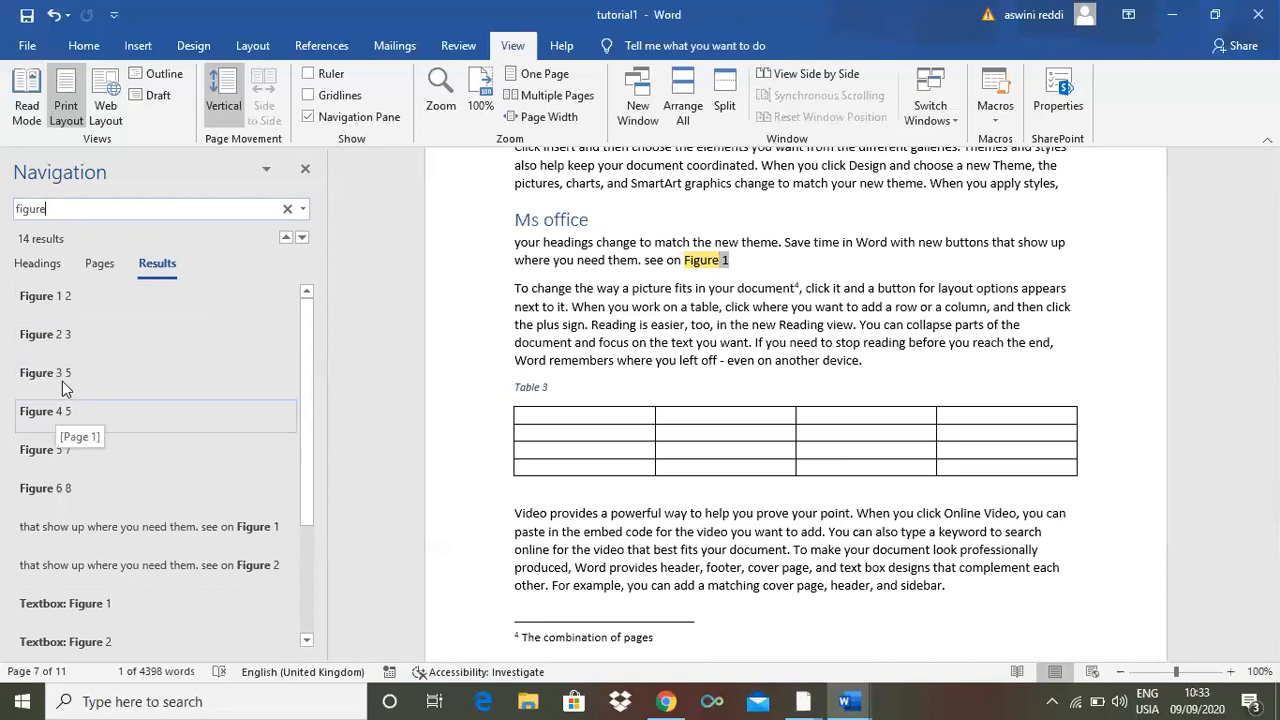
{"action": "left_click", "coordinate": [57, 420]}
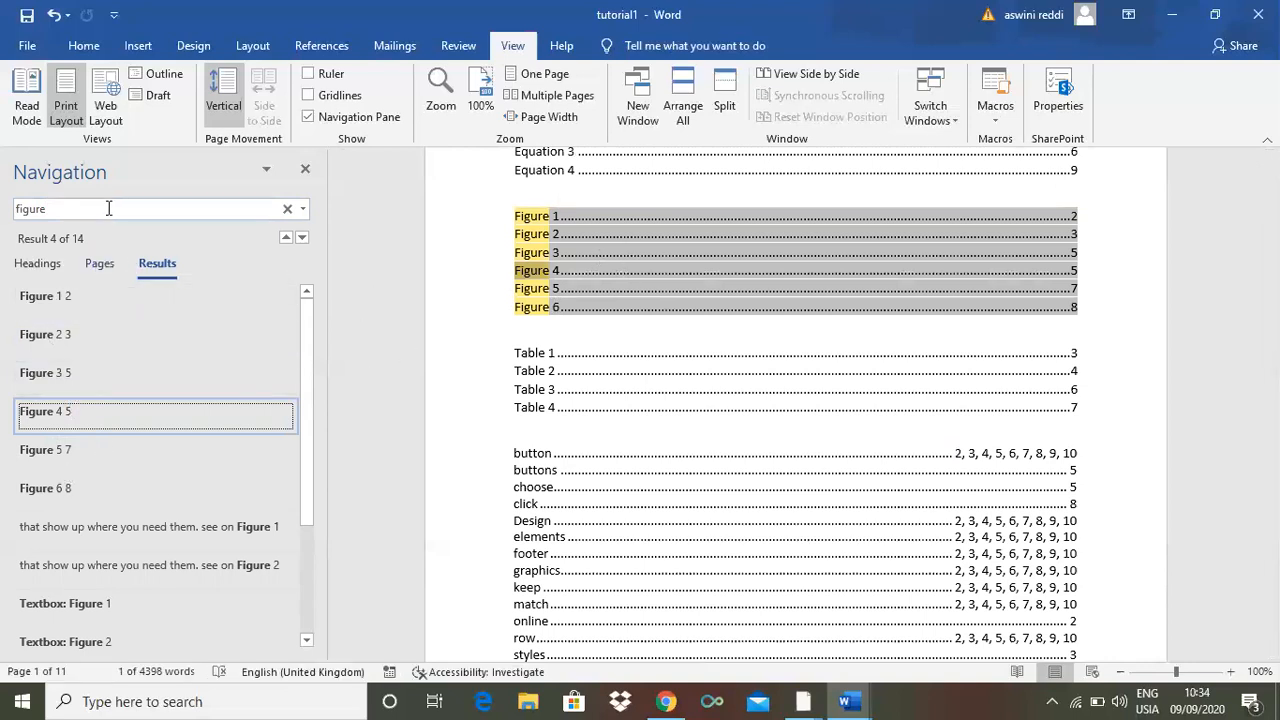
- Replace the search term with "equa", go to the Equation 4 entry on page 1, and close the Navigation Pane
{"action": "left_click", "coordinate": [69, 205]}
{"action": "key", "text": "BackSpace"}
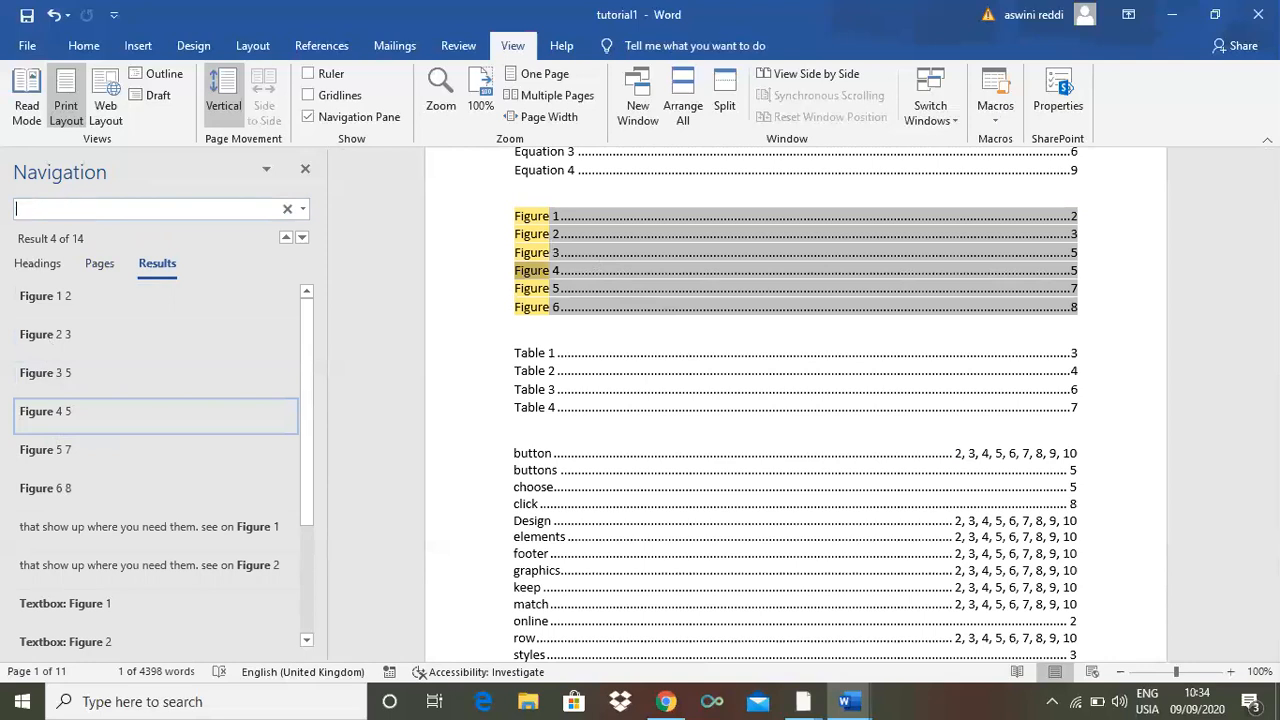
{"action": "type", "text": "equa"}
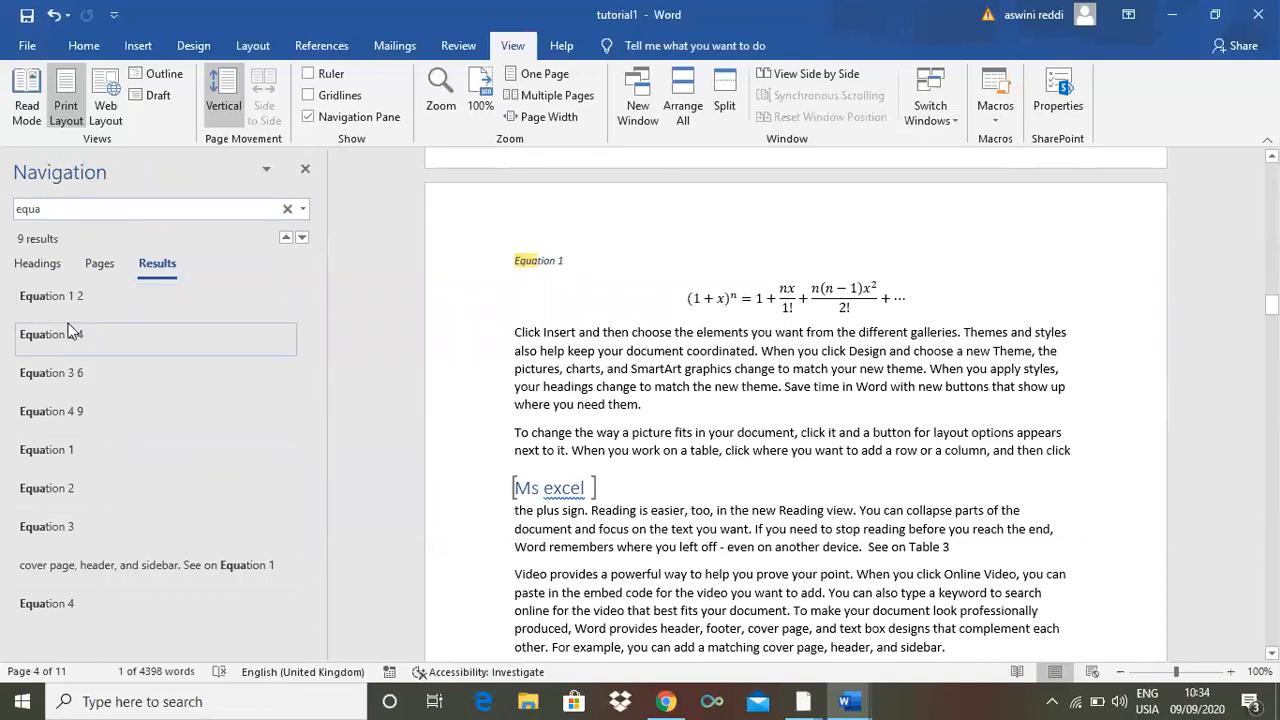
{"action": "left_click", "coordinate": [64, 422]}
{"action": "left_click", "coordinate": [70, 422]}
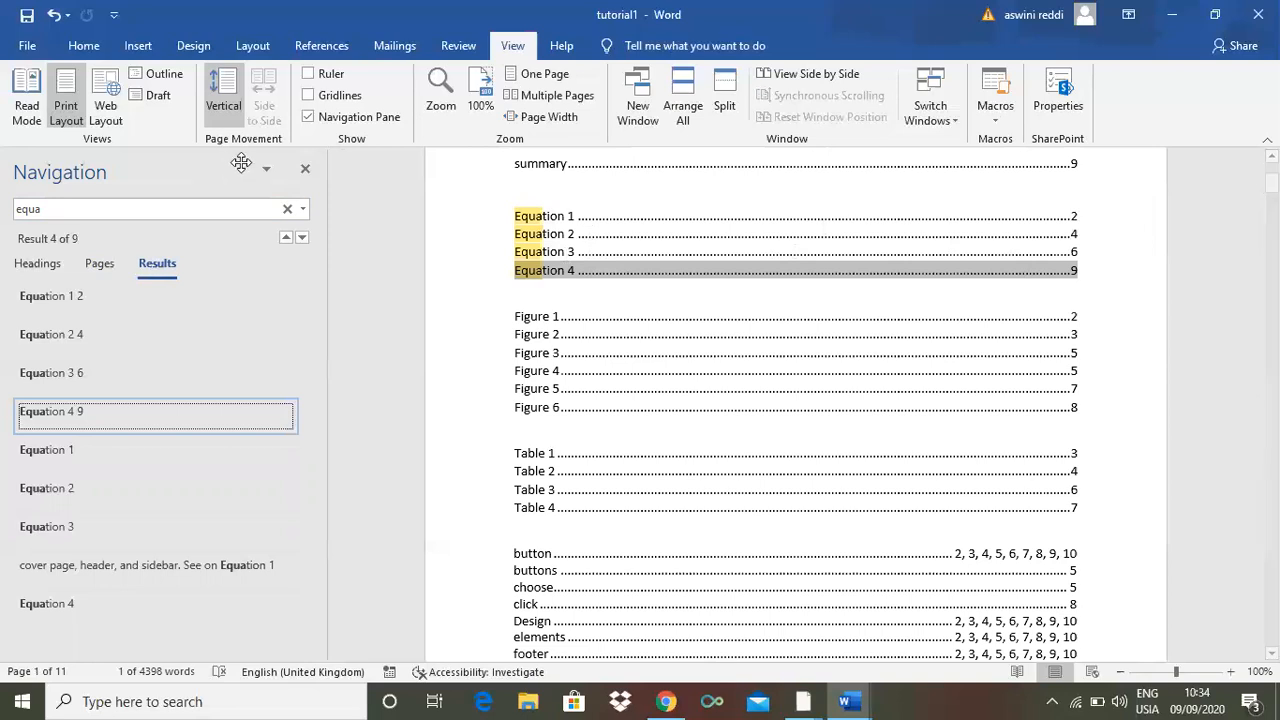
{"action": "left_click", "coordinate": [305, 171]}
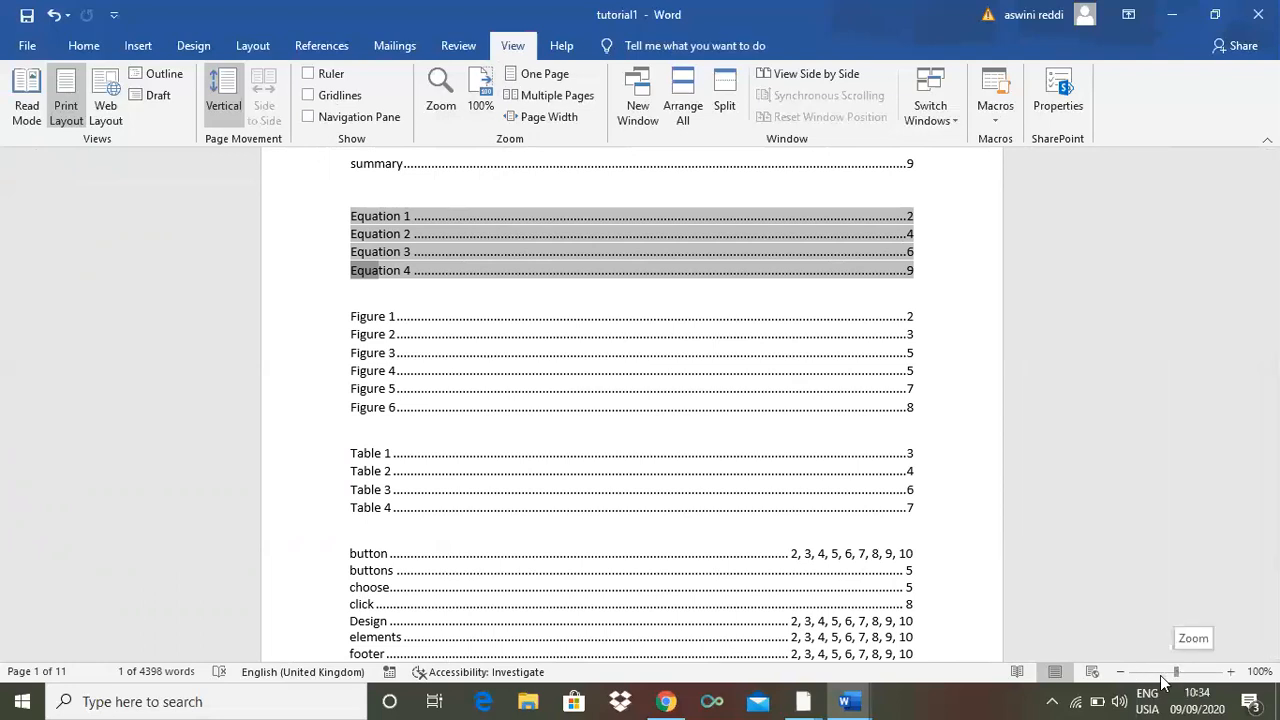
- Zoom the document out to 50%, return it to 100%, and bring the Rules index on page 2 into view
{"action": "left_click_drag", "start_coordinate": [1176, 676], "coordinate": [1157, 676]}
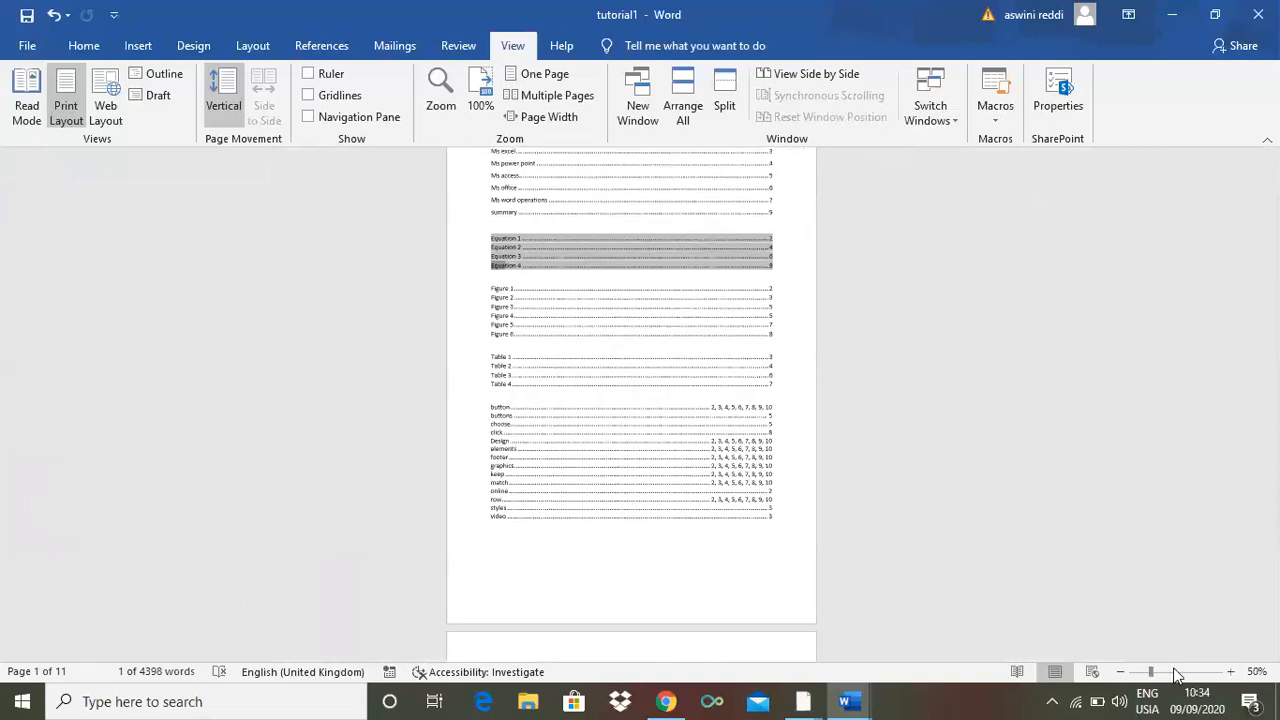
{"action": "left_click_drag", "start_coordinate": [1222, 676], "coordinate": [1177, 678]}
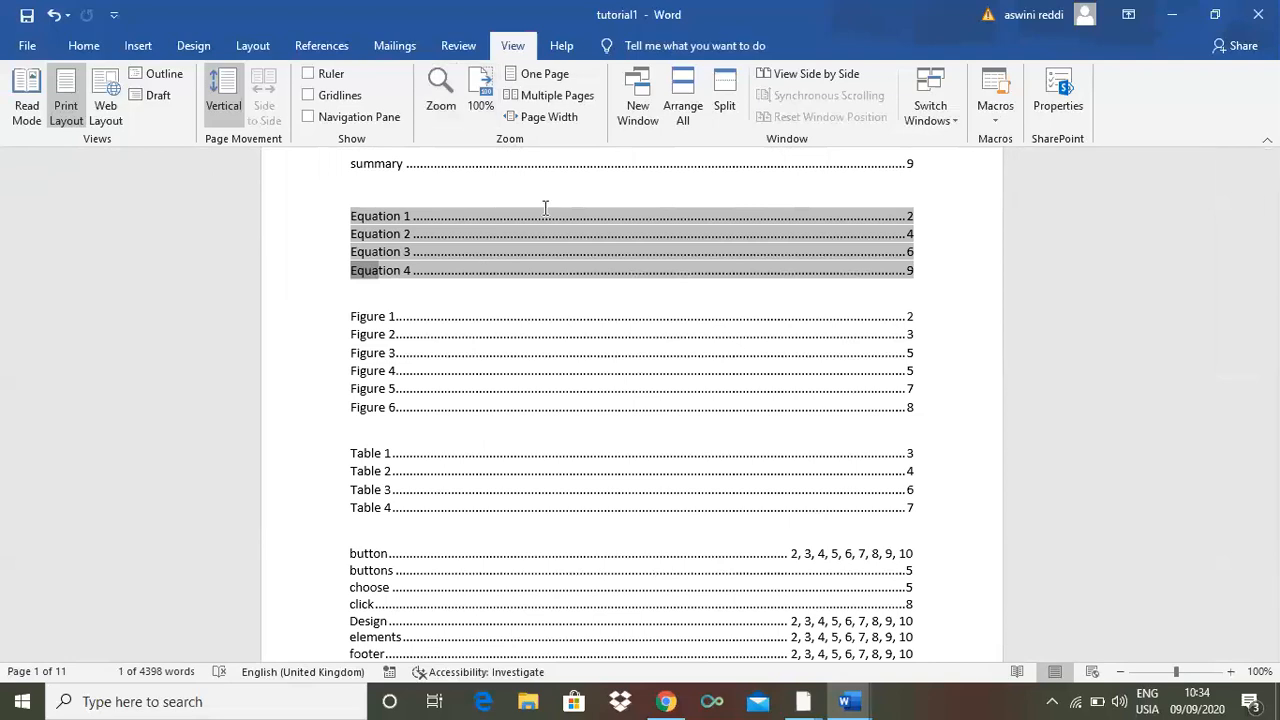
{"action": "left_click_drag", "start_coordinate": [1272, 182], "coordinate": [1272, 218]}
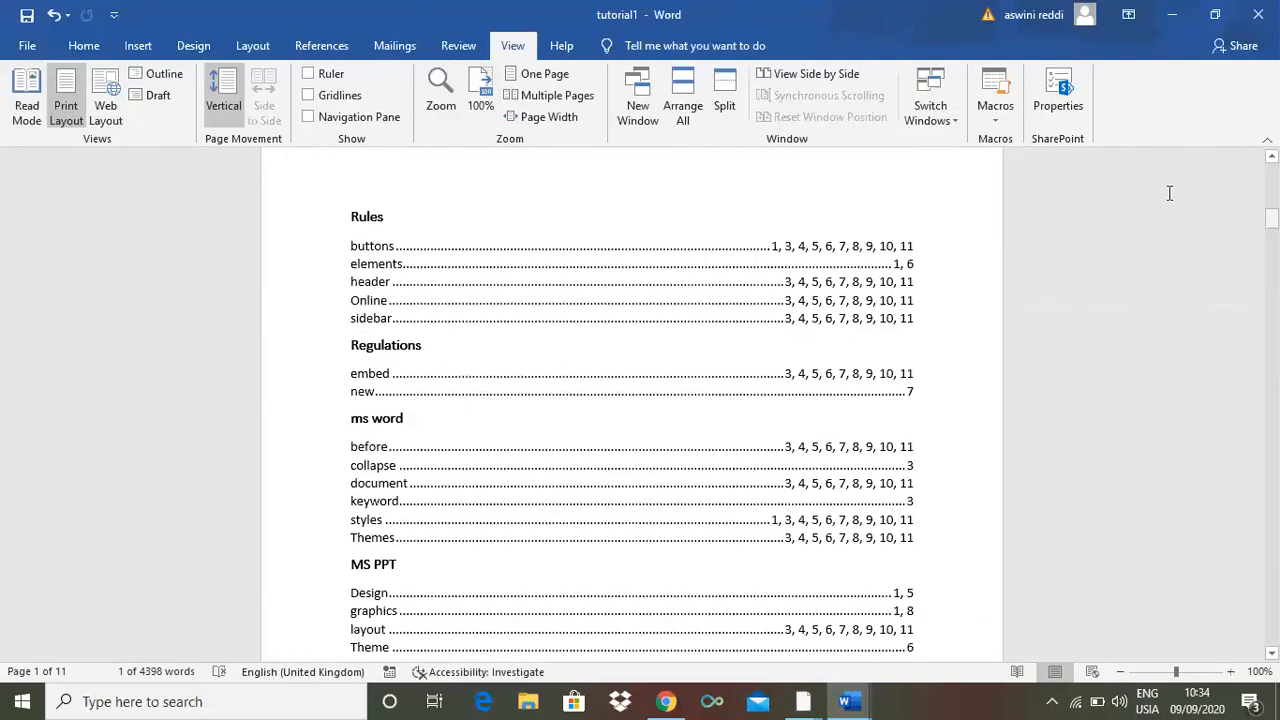
- Use the Zoom dialog to view the document at 75% and again at 200%
{"action": "left_click", "coordinate": [446, 97]}
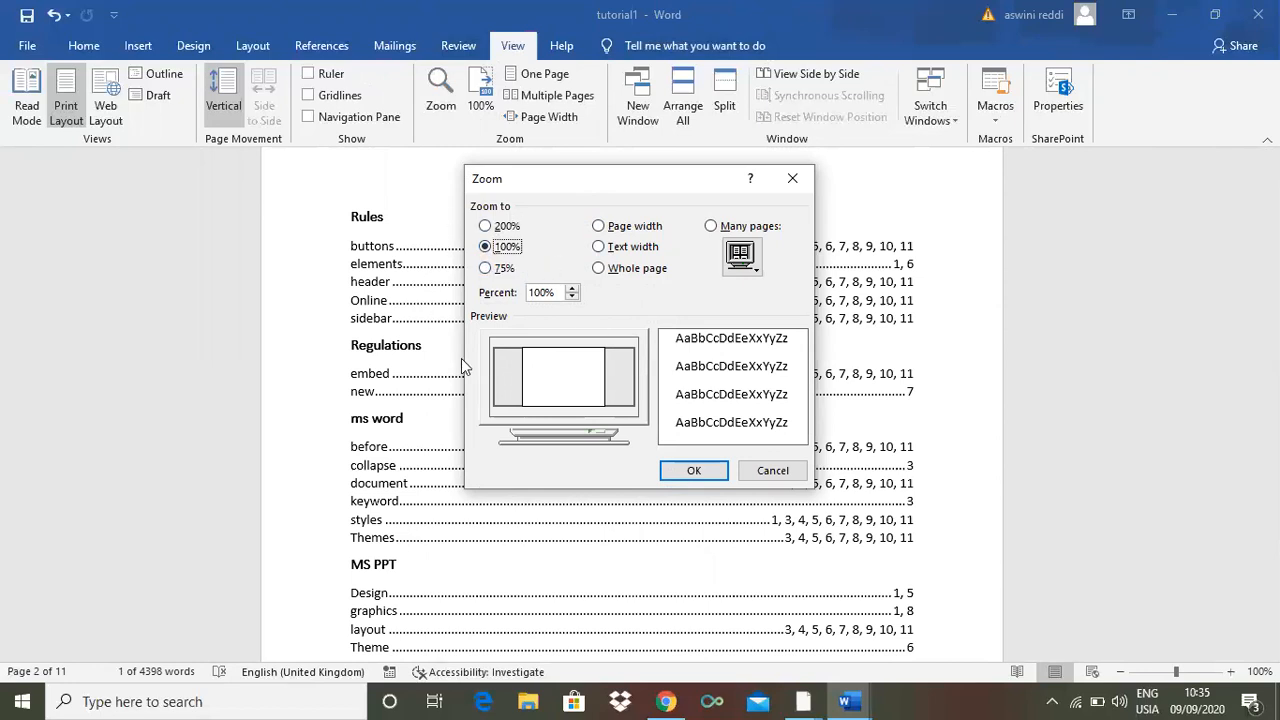
{"action": "left_click", "coordinate": [487, 270]}
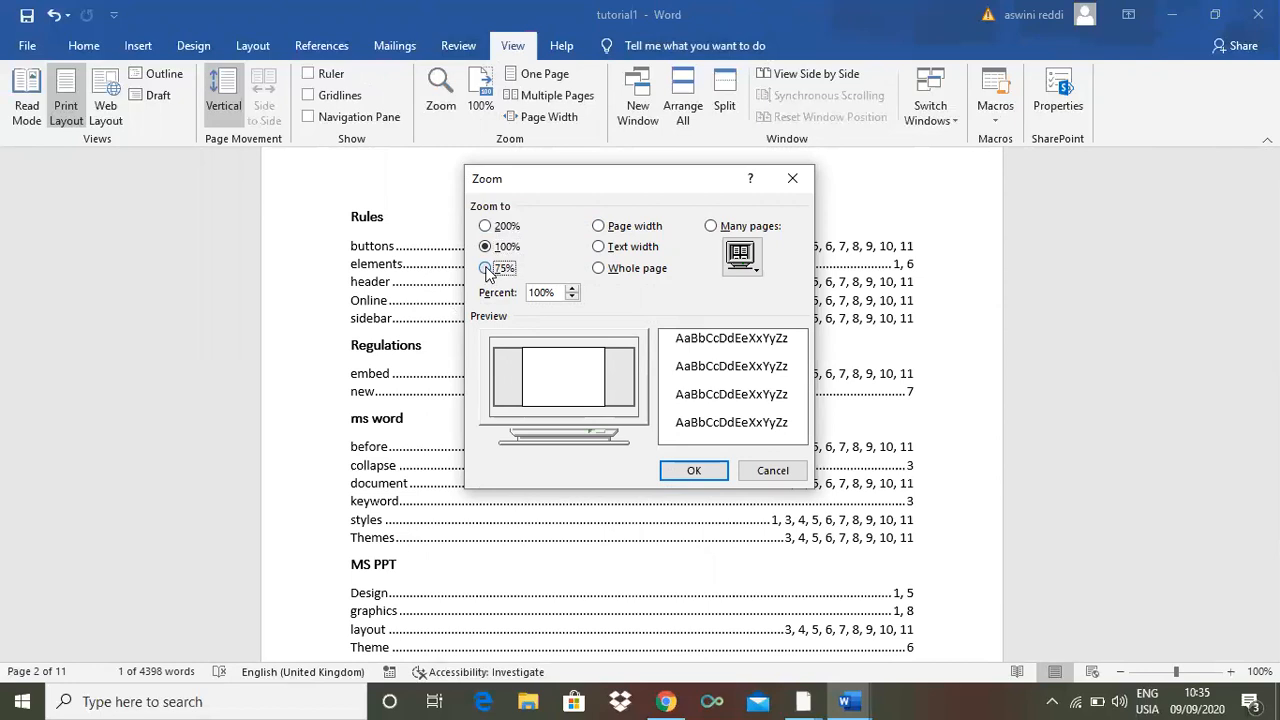
{"action": "left_click", "coordinate": [697, 472]}
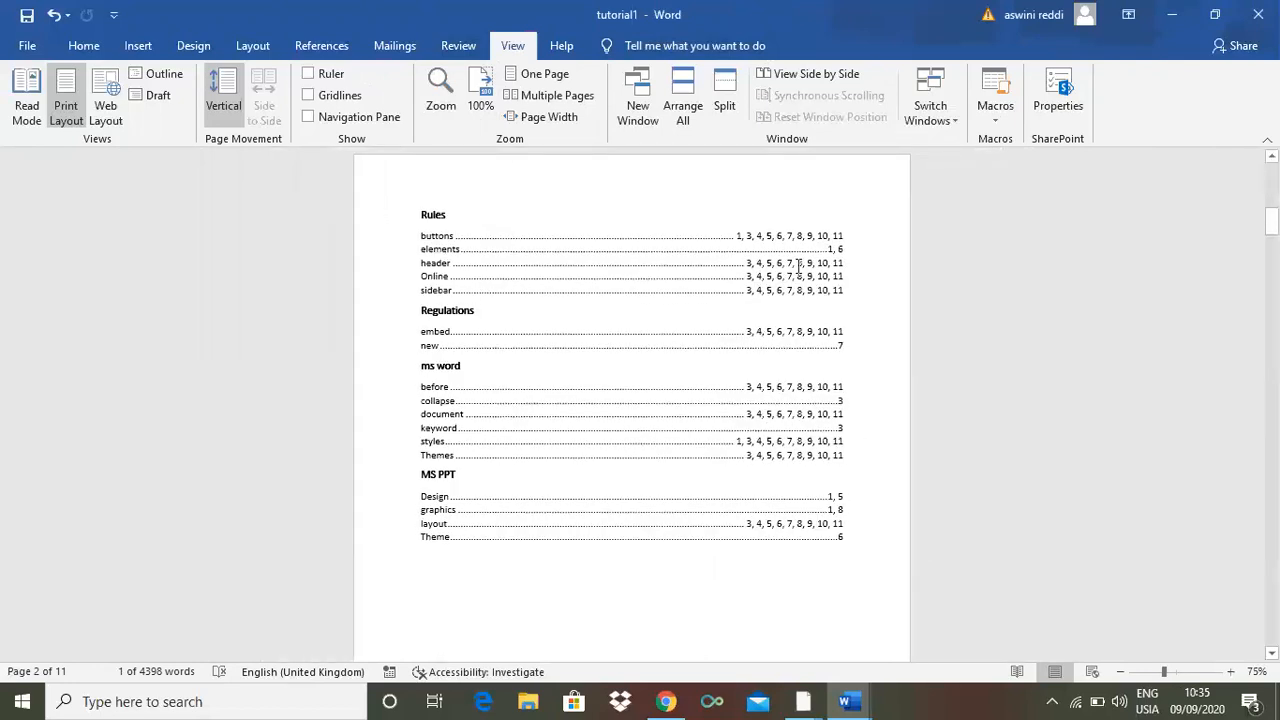
{"action": "left_click", "coordinate": [441, 98]}
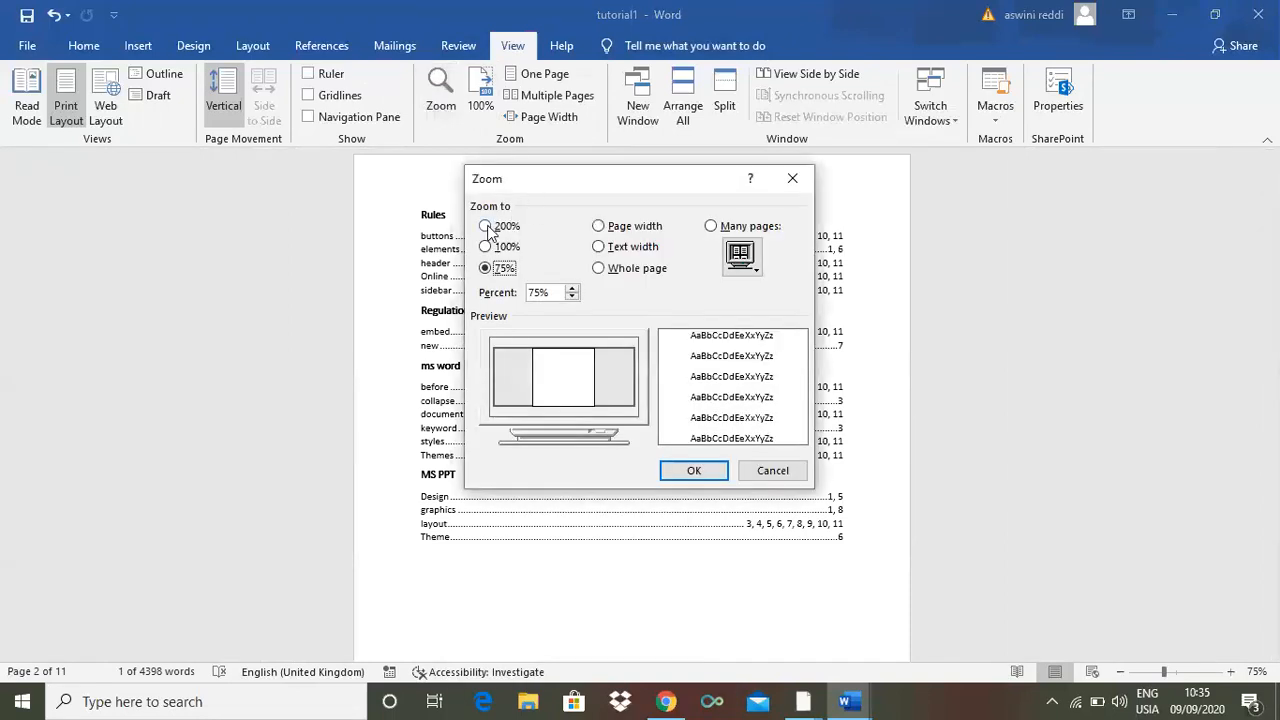
{"action": "left_click", "coordinate": [486, 226]}
{"action": "left_click", "coordinate": [696, 471]}
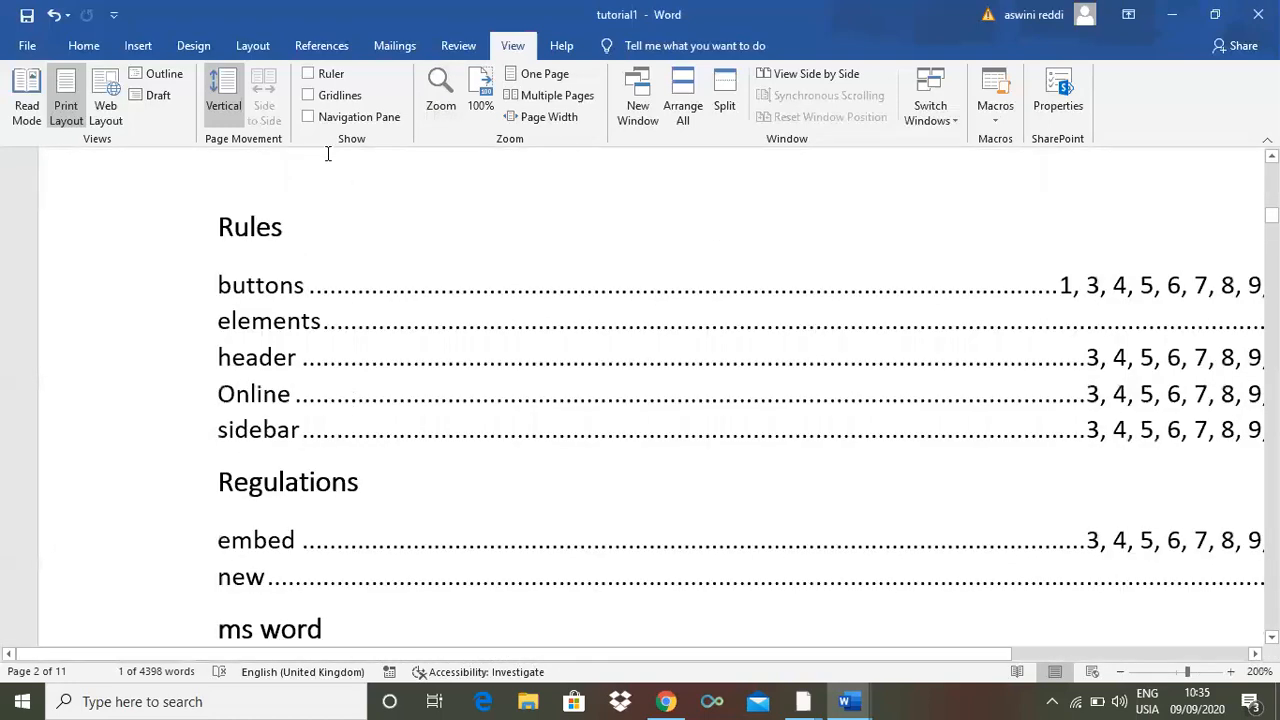
- Set the zoom to 75% with the Zoom dialog, and restore the document to 100%
{"action": "left_click", "coordinate": [430, 100]}
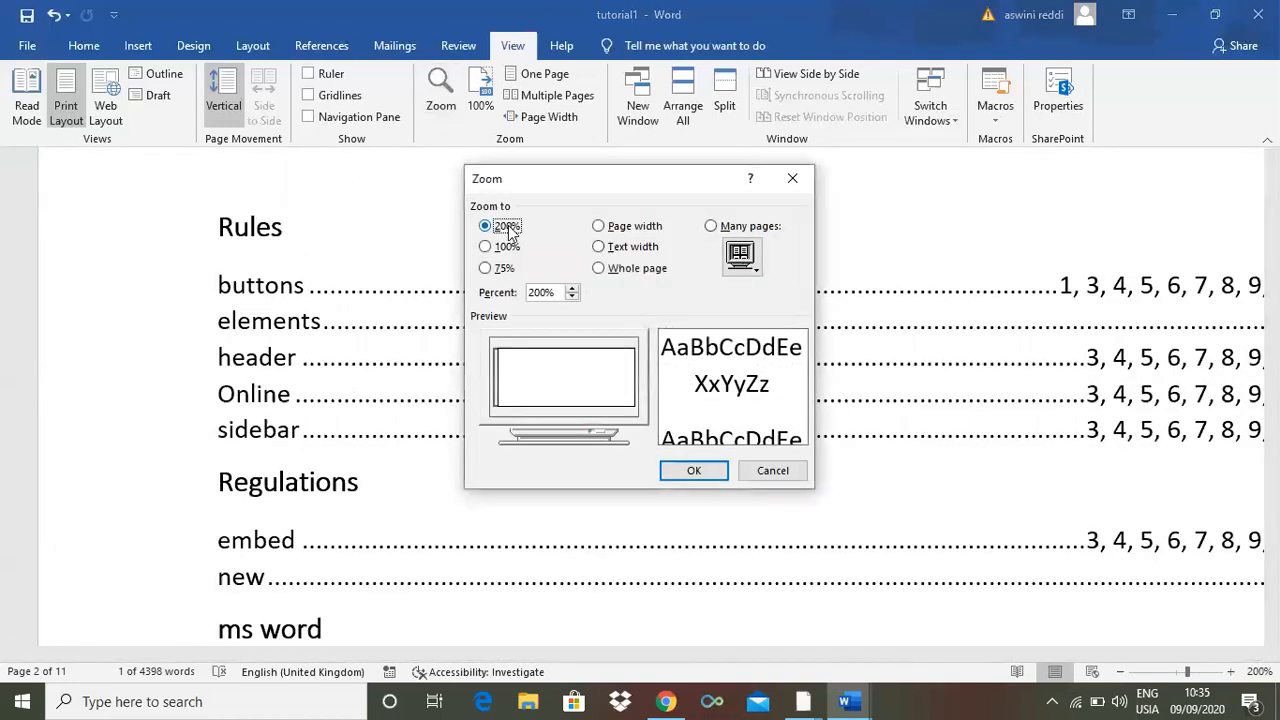
{"action": "left_click", "coordinate": [485, 248]}
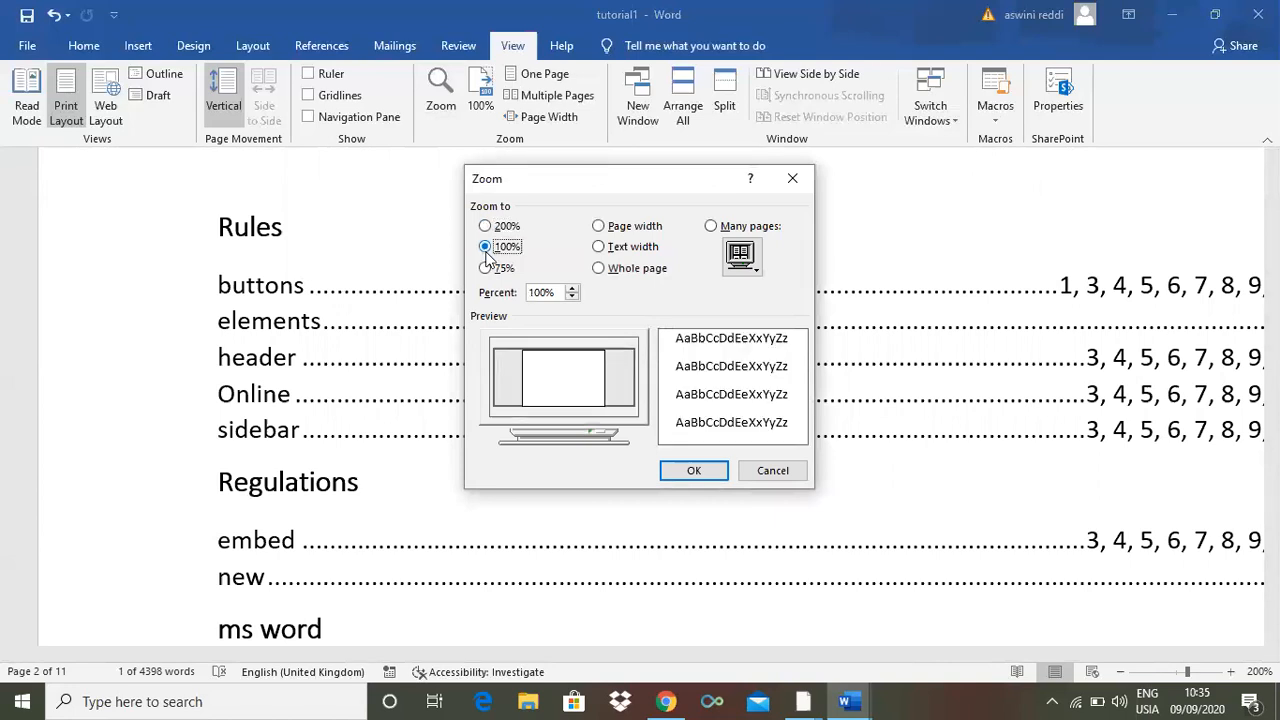
{"action": "left_click", "coordinate": [485, 268]}
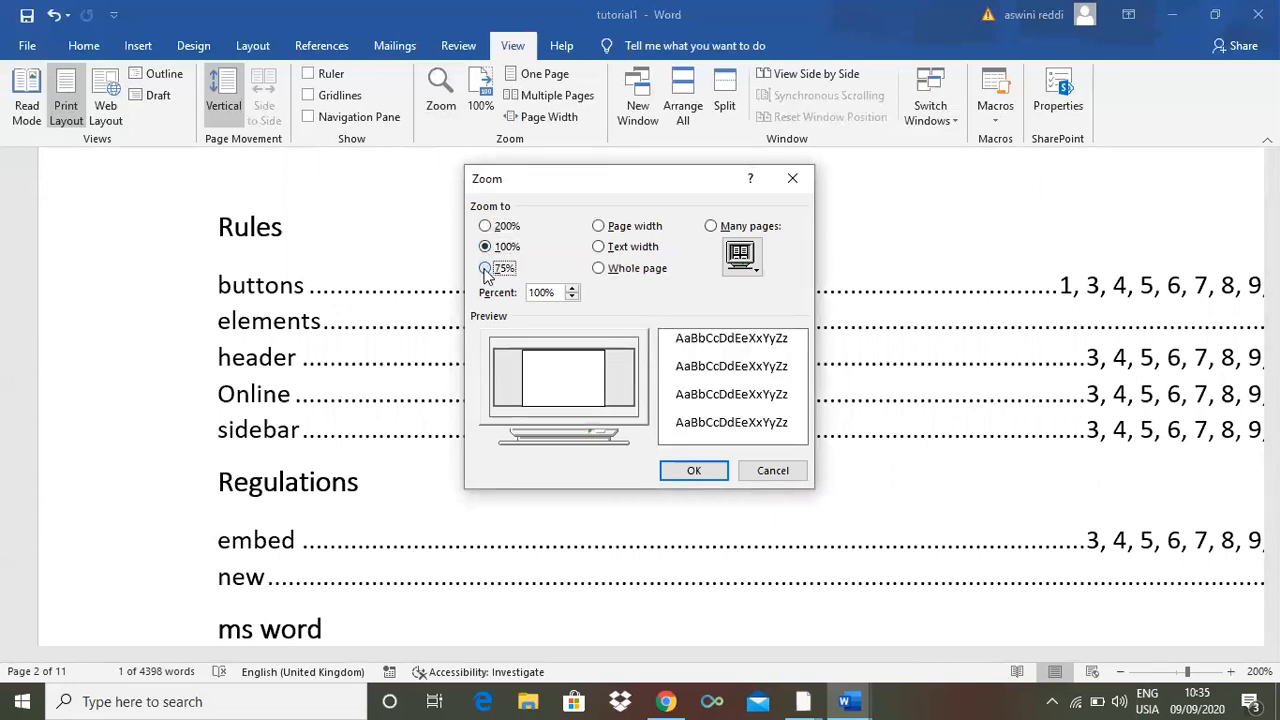
{"action": "left_click", "coordinate": [684, 478]}
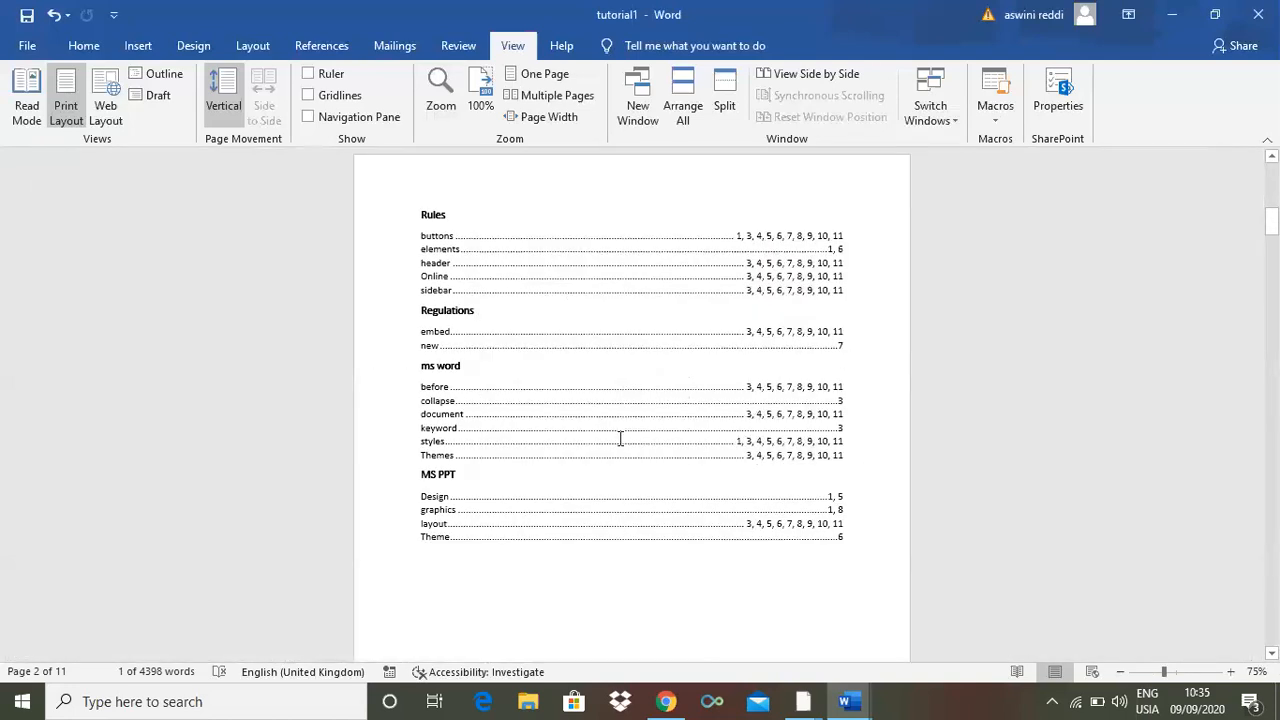
{"action": "left_click", "coordinate": [484, 88]}
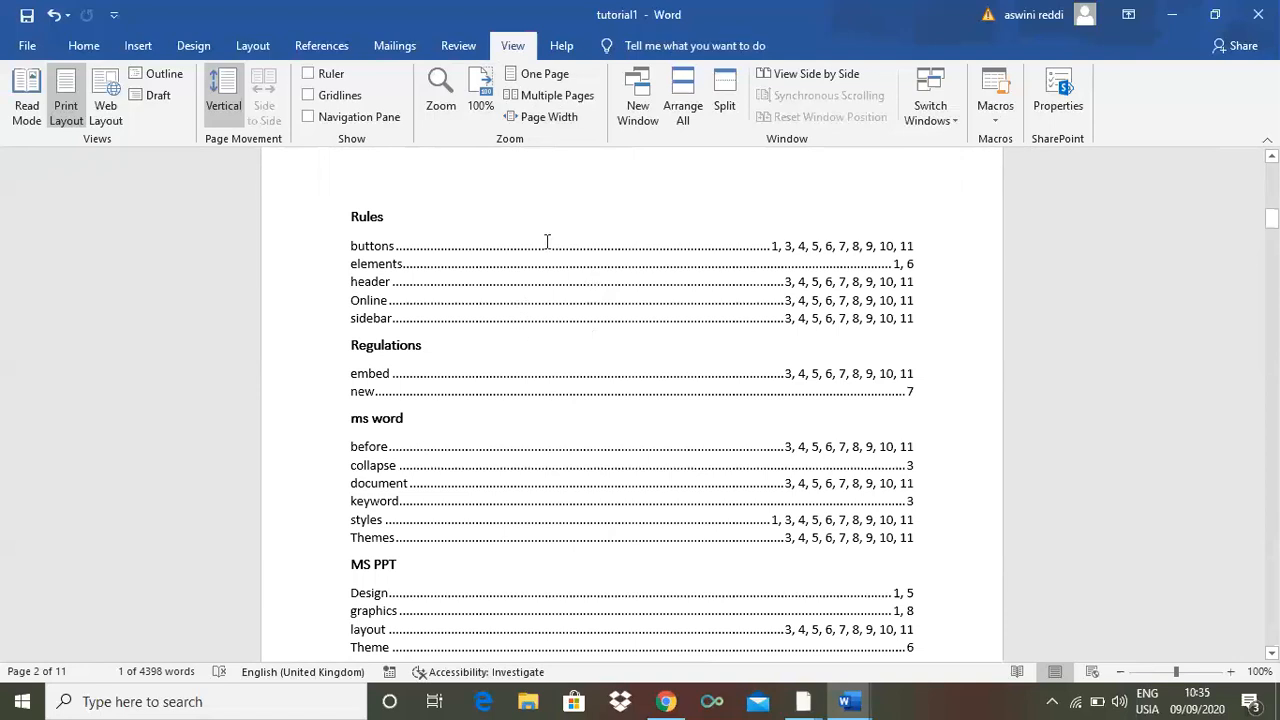
- Zoom the document to One Page and view the whole of page 2
{"action": "left_click", "coordinate": [543, 80]}
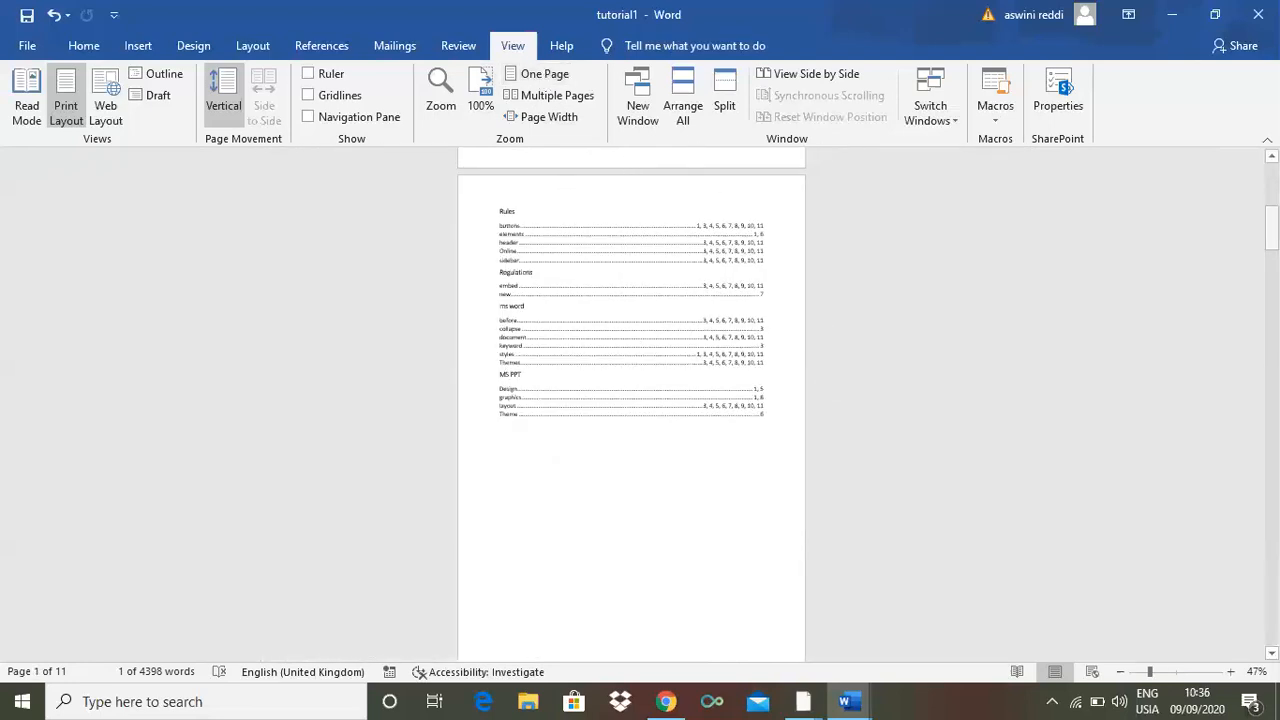
{"action": "left_click_drag", "start_coordinate": [1271, 225], "coordinate": [1271, 226]}
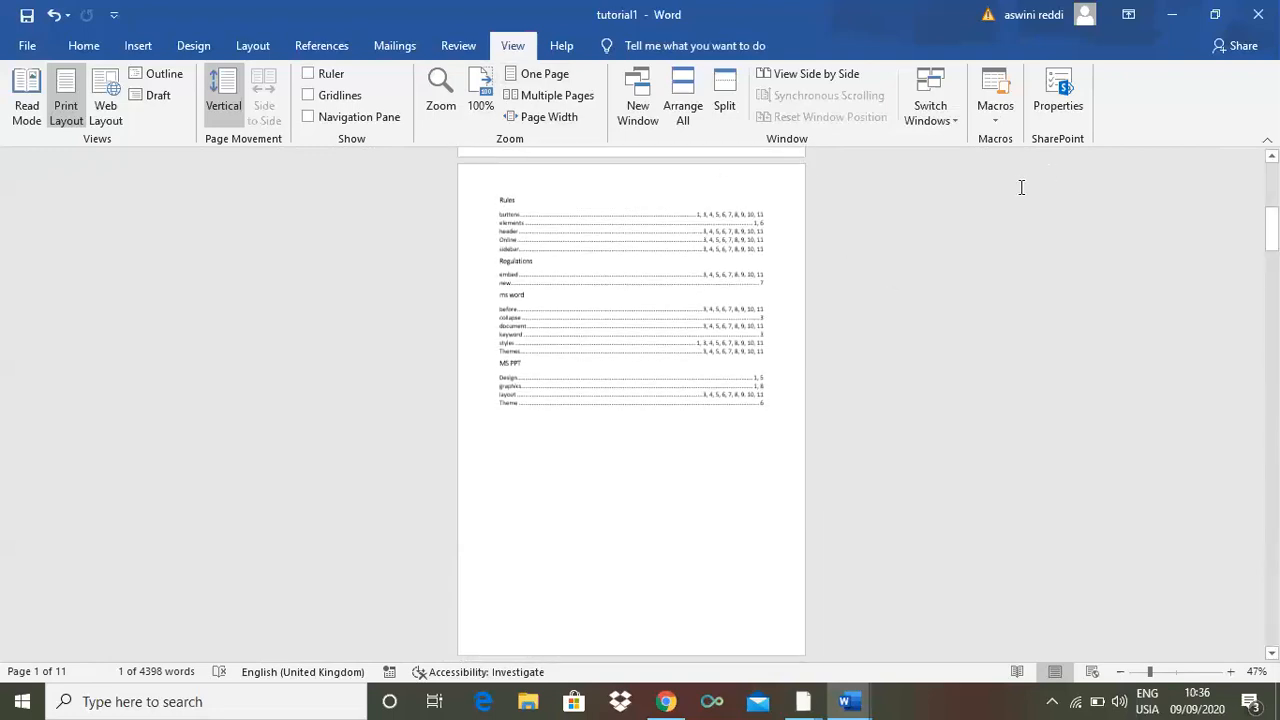
{"action": "mouse_move", "coordinate": [1271, 228]}
{"action": "left_mouse_down"}
{"action": "mouse_move", "coordinate": [1271, 591]}
{"action": "mouse_move", "coordinate": [1271, 196]}
{"action": "mouse_move", "coordinate": [1271, 230]}
{"action": "left_mouse_up"}
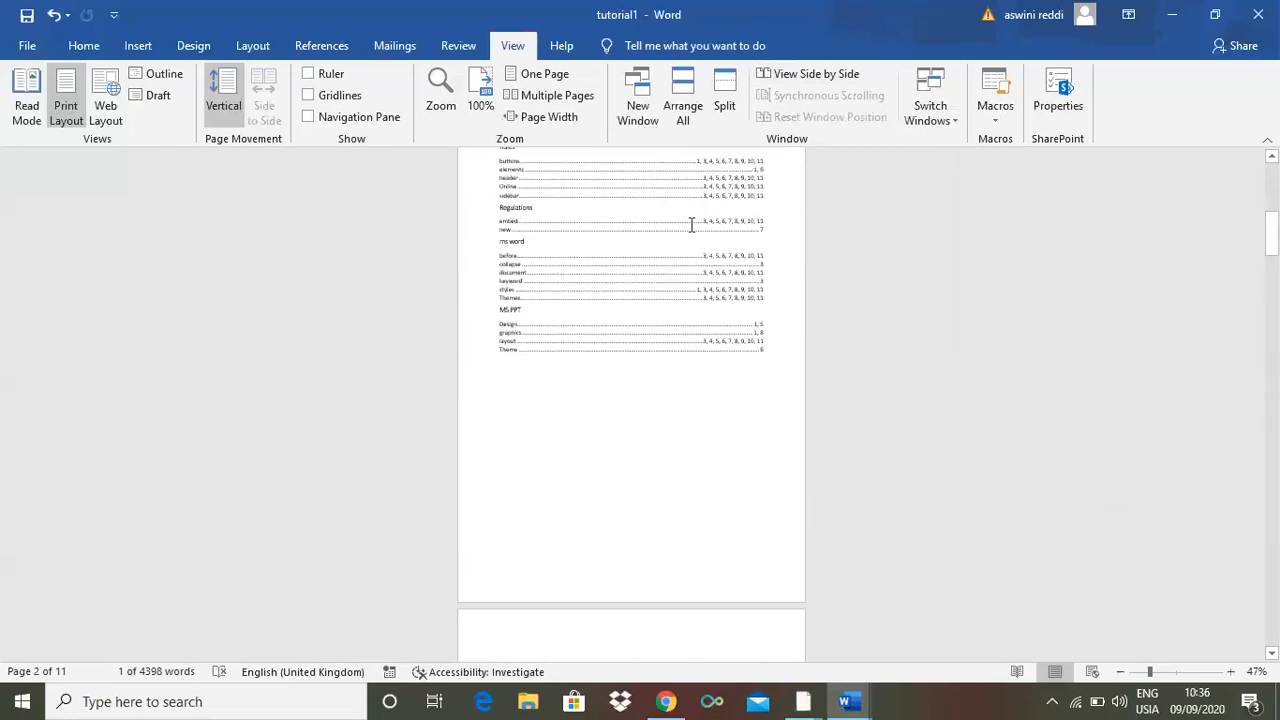
- Show Multiple Pages at once, zoom out to 10%, and zoom in to 20% so all the pages fit
{"action": "left_click", "coordinate": [572, 98]}
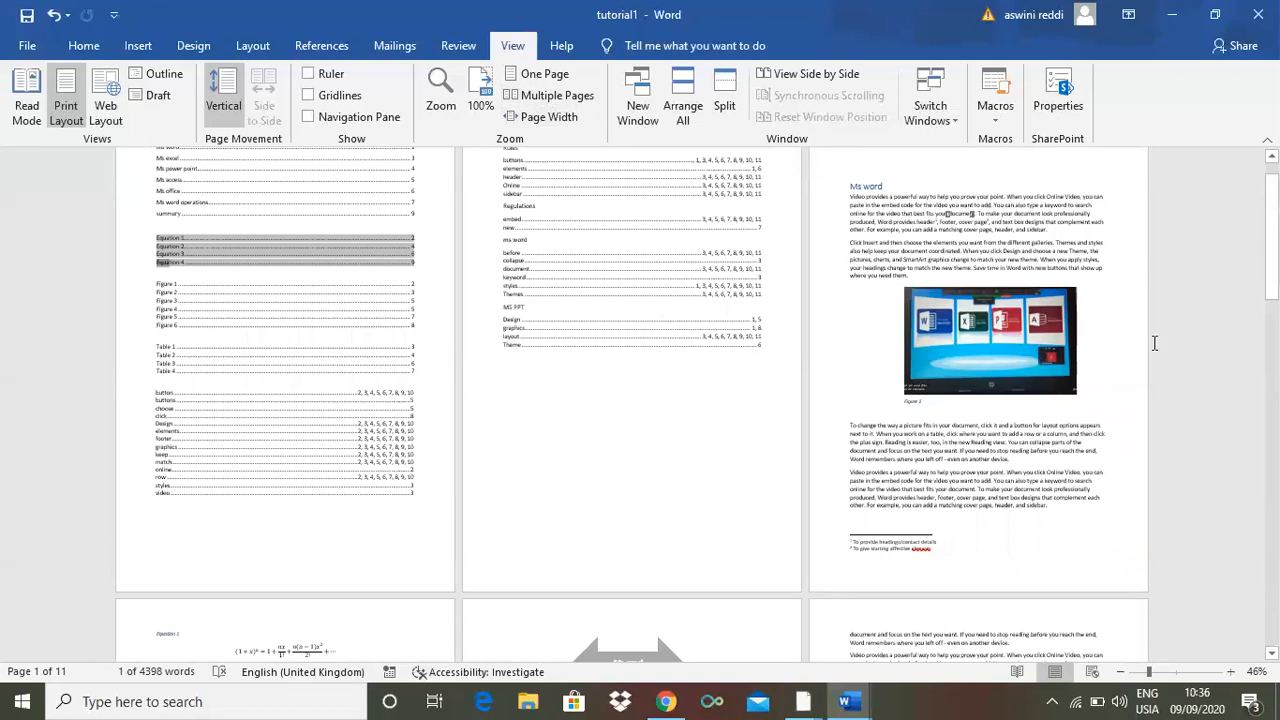
{"action": "mouse_move", "coordinate": [1271, 236]}
{"action": "left_mouse_down"}
{"action": "mouse_move", "coordinate": [1271, 300]}
{"action": "mouse_move", "coordinate": [1271, 236]}
{"action": "left_mouse_up"}
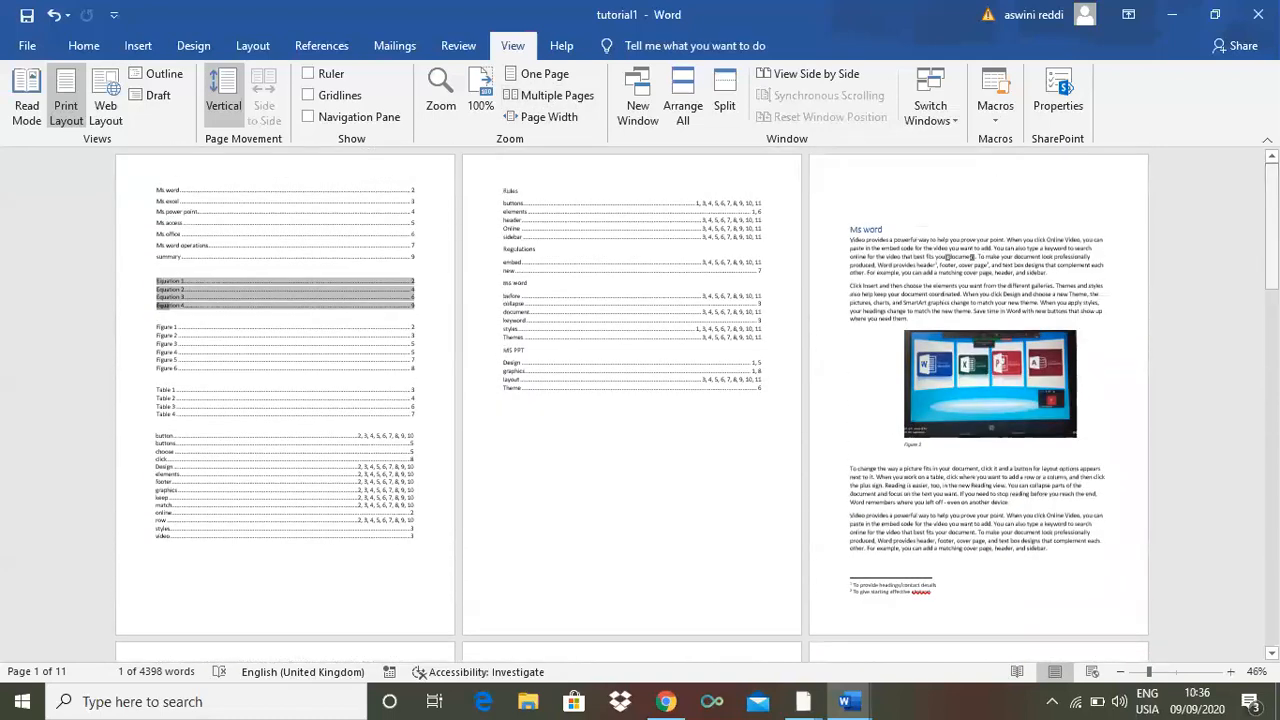
{"action": "scroll", "coordinate": [1019, 306], "scroll_direction": "down", "scroll_amount": 2}
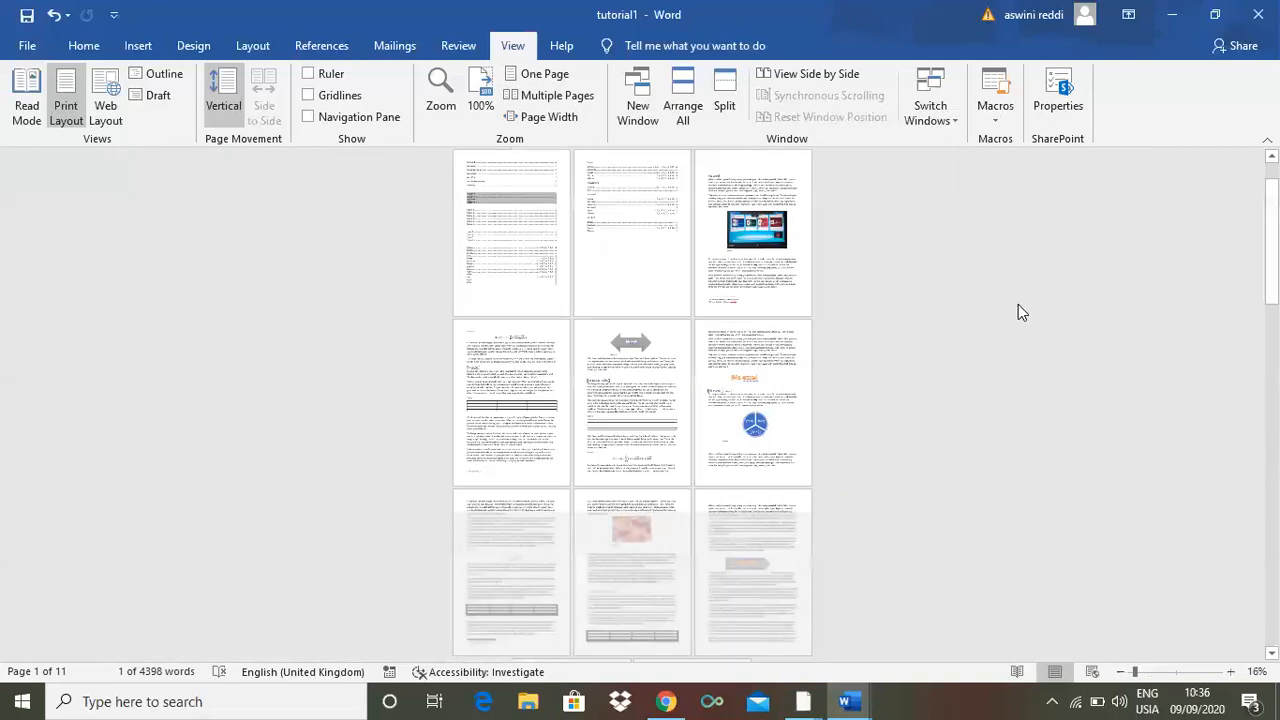
{"action": "scroll", "coordinate": [1019, 306], "scroll_direction": "down", "scroll_amount": 1}
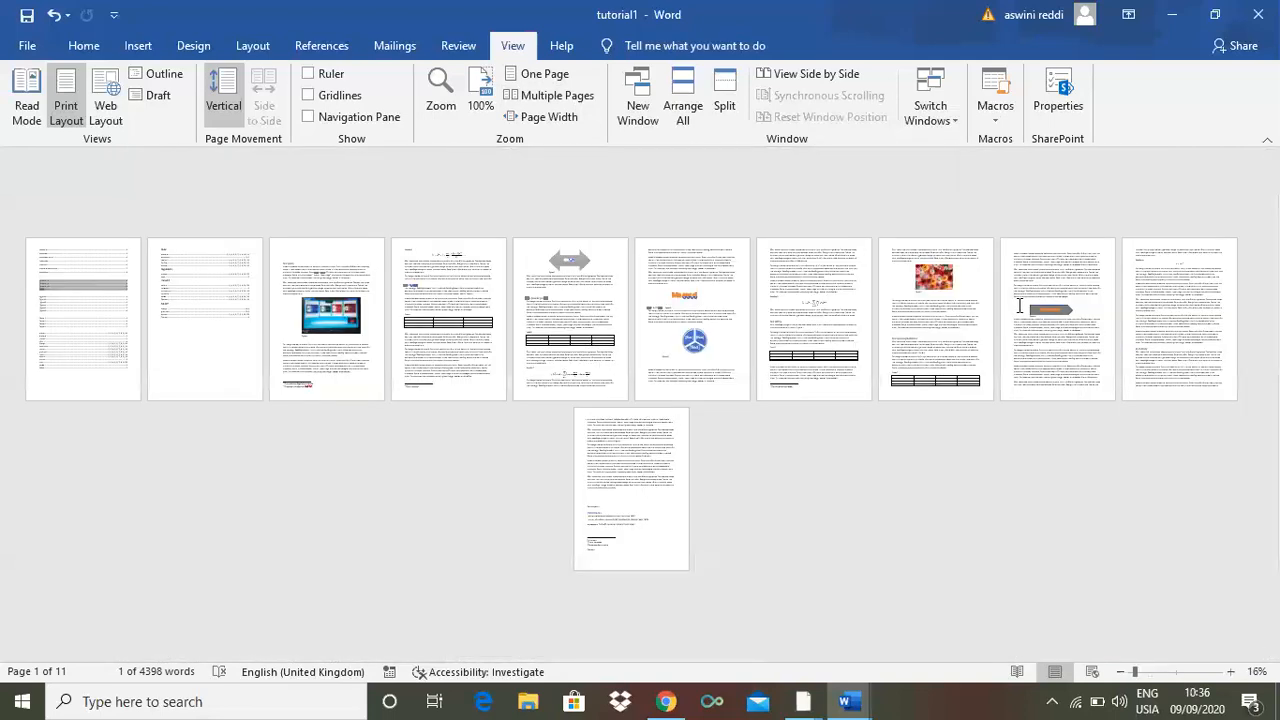
{"action": "scroll", "coordinate": [1019, 305], "scroll_direction": "down", "scroll_amount": 1}
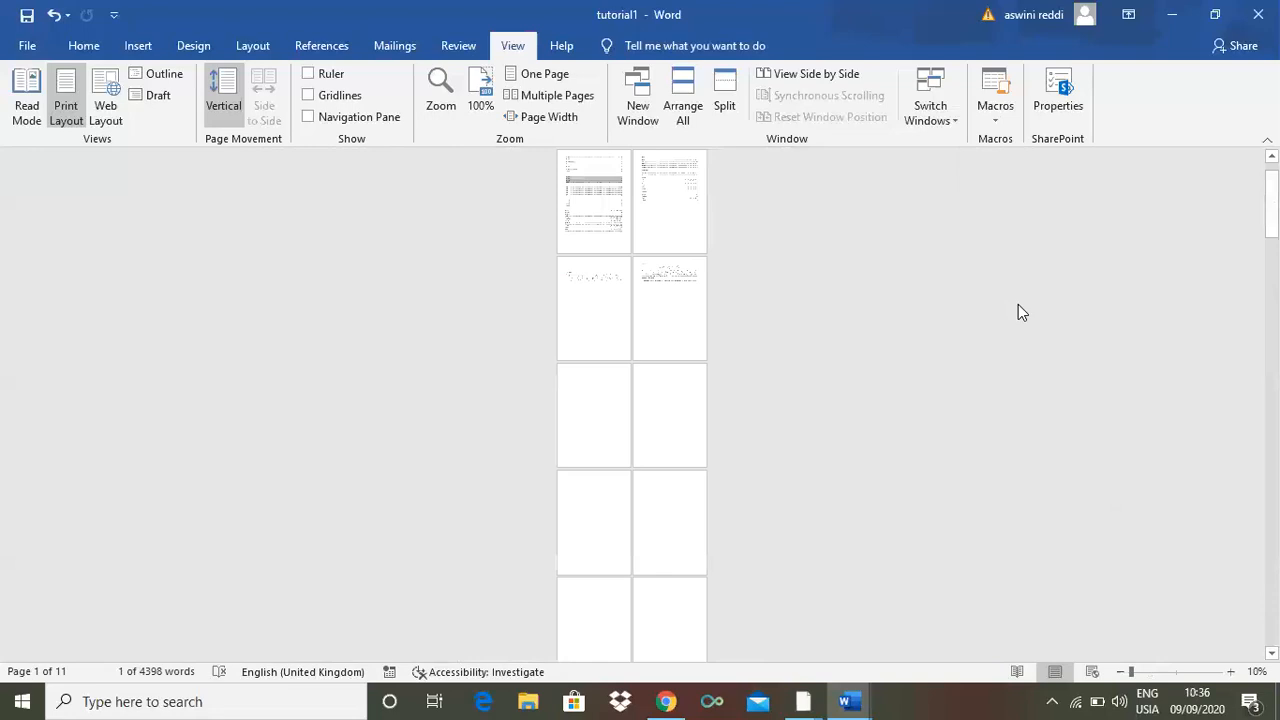
{"action": "scroll", "coordinate": [1018, 304], "scroll_direction": "up", "scroll_amount": 1}
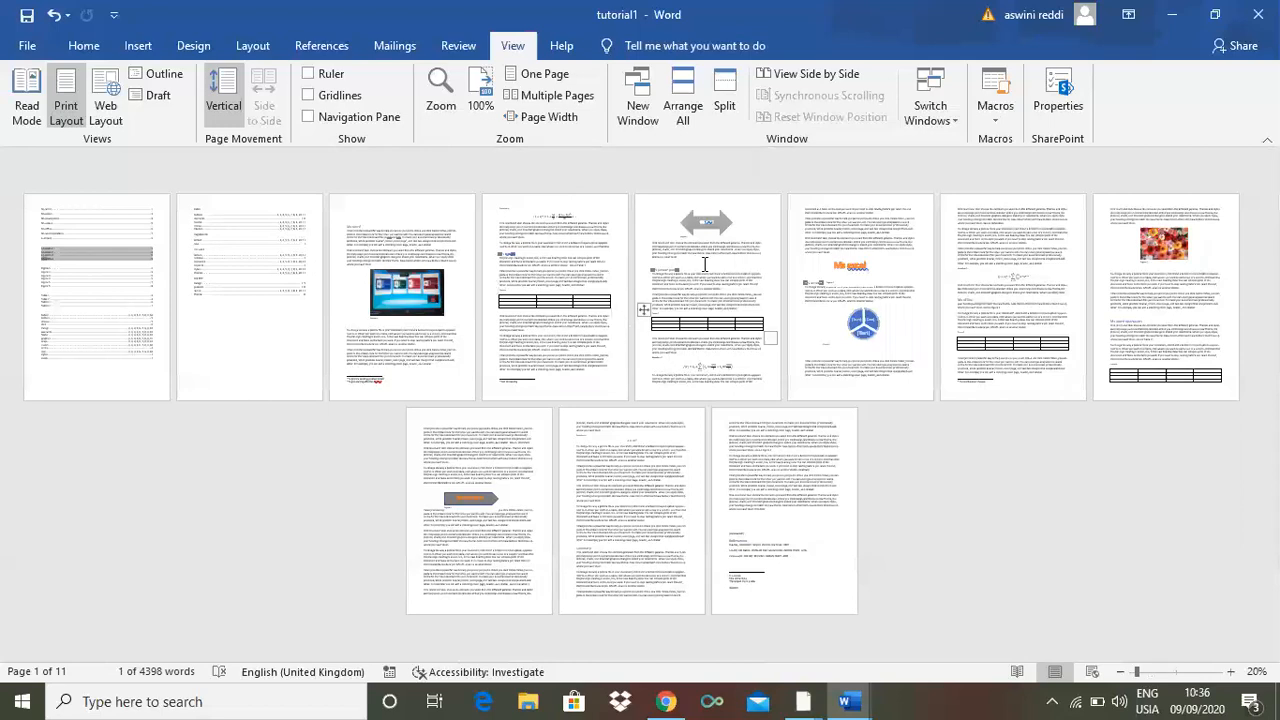
- Switch the display to One Page and back to Multiple Pages, returning to the start of the document
{"action": "left_click", "coordinate": [549, 78]}
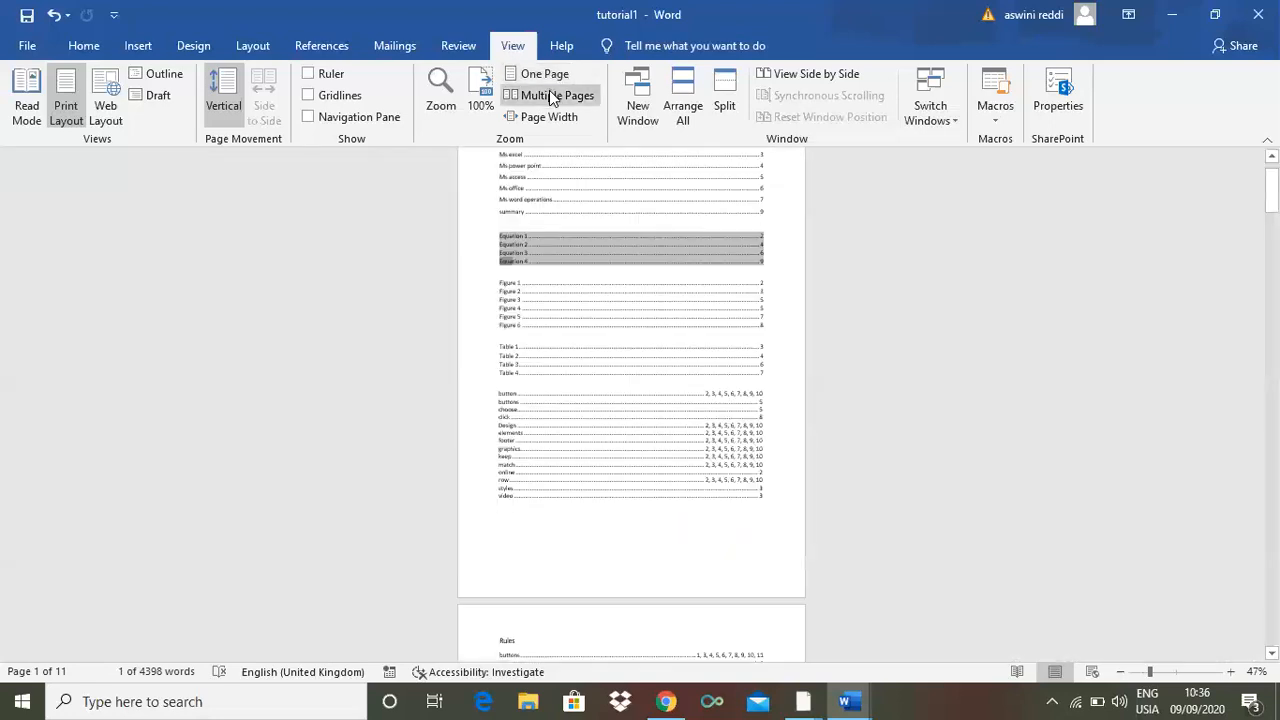
{"action": "left_click", "coordinate": [549, 95]}
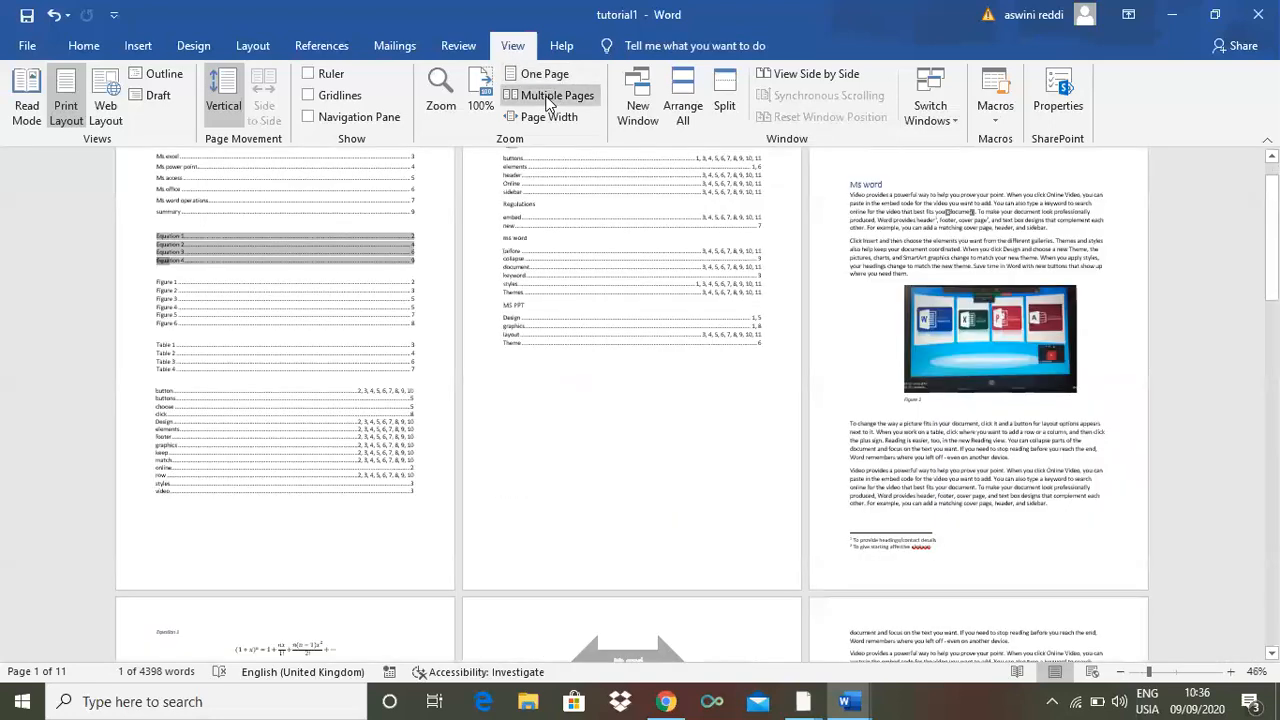
{"action": "left_click_drag", "start_coordinate": [1271, 236], "coordinate": [1271, 165]}
- Return to the One Page display, go to page 3, and adjust its zoom to 67%
{"action": "left_click", "coordinate": [538, 76]}
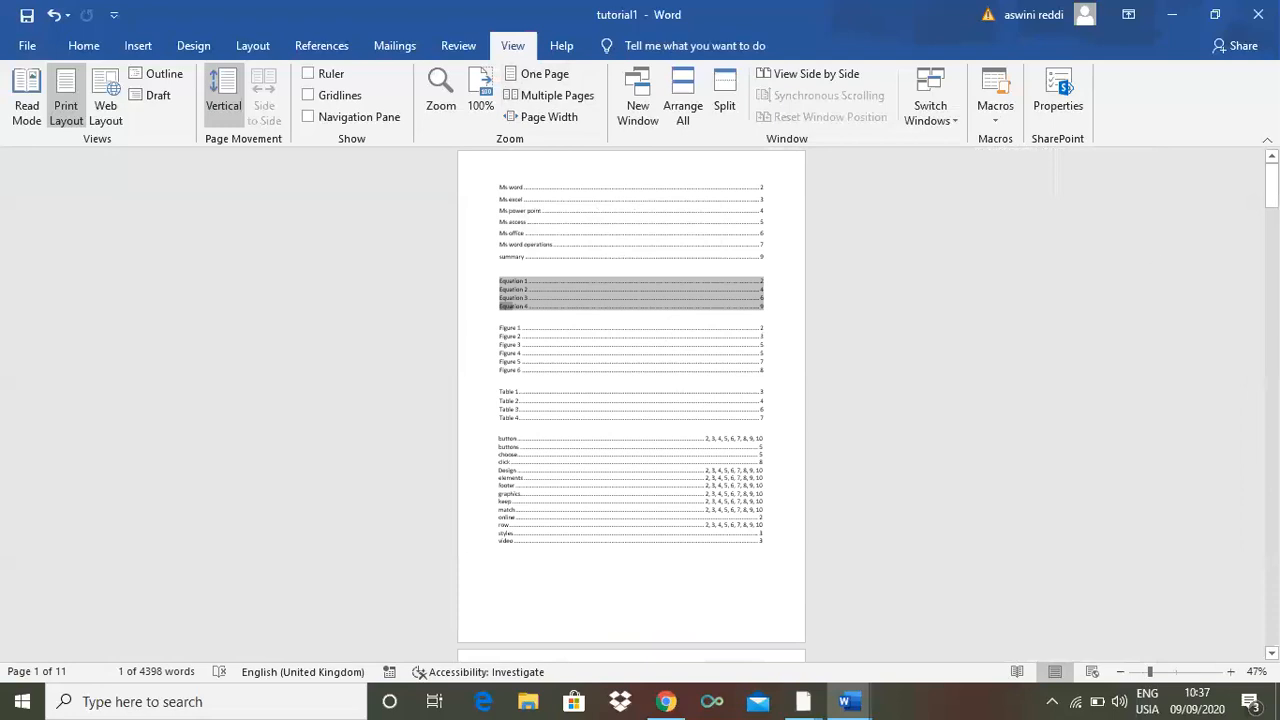
{"action": "left_click_drag", "start_coordinate": [1271, 185], "coordinate": [1271, 292]}
{"action": "scroll", "coordinate": [912, 330], "scroll_direction": "up", "scroll_amount": 3}
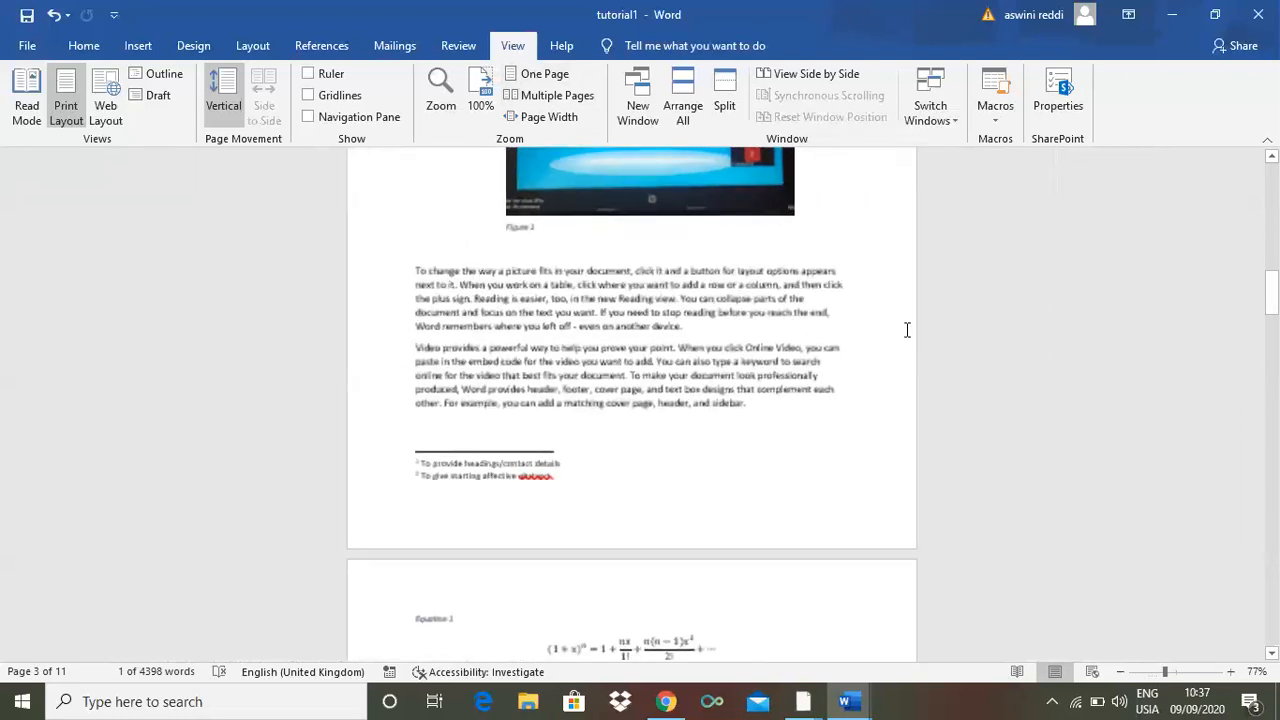
{"action": "scroll", "coordinate": [931, 313], "scroll_direction": "down", "scroll_amount": 2}
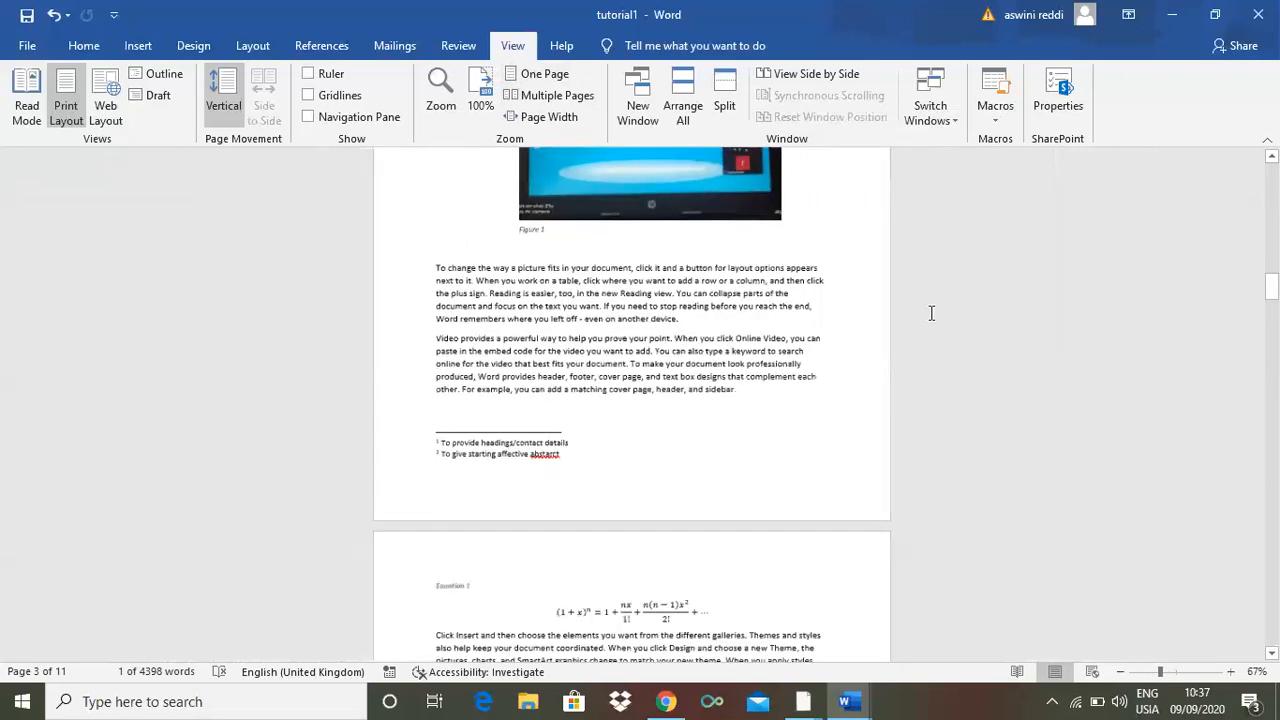
- Fit the document to Page Width, go back to page 1, and return the zoom to 100%
{"action": "left_click_drag", "start_coordinate": [1271, 290], "coordinate": [1271, 316]}
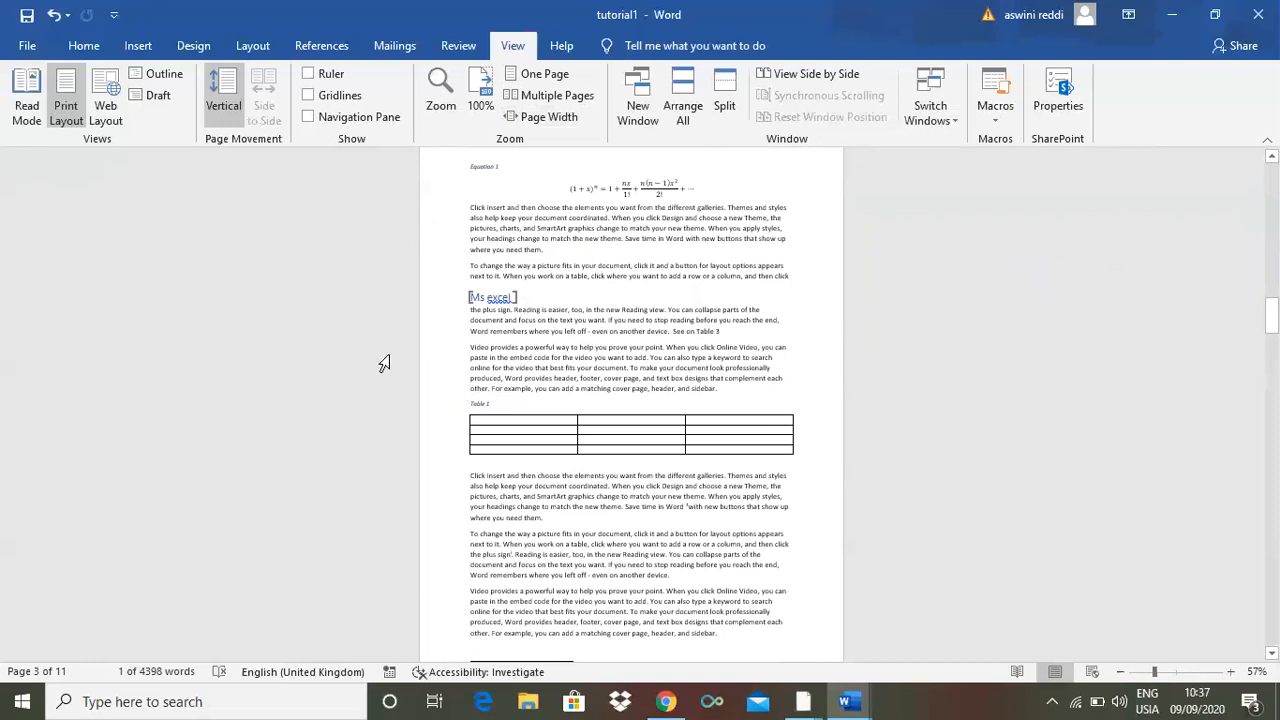
{"action": "left_click", "coordinate": [551, 118]}
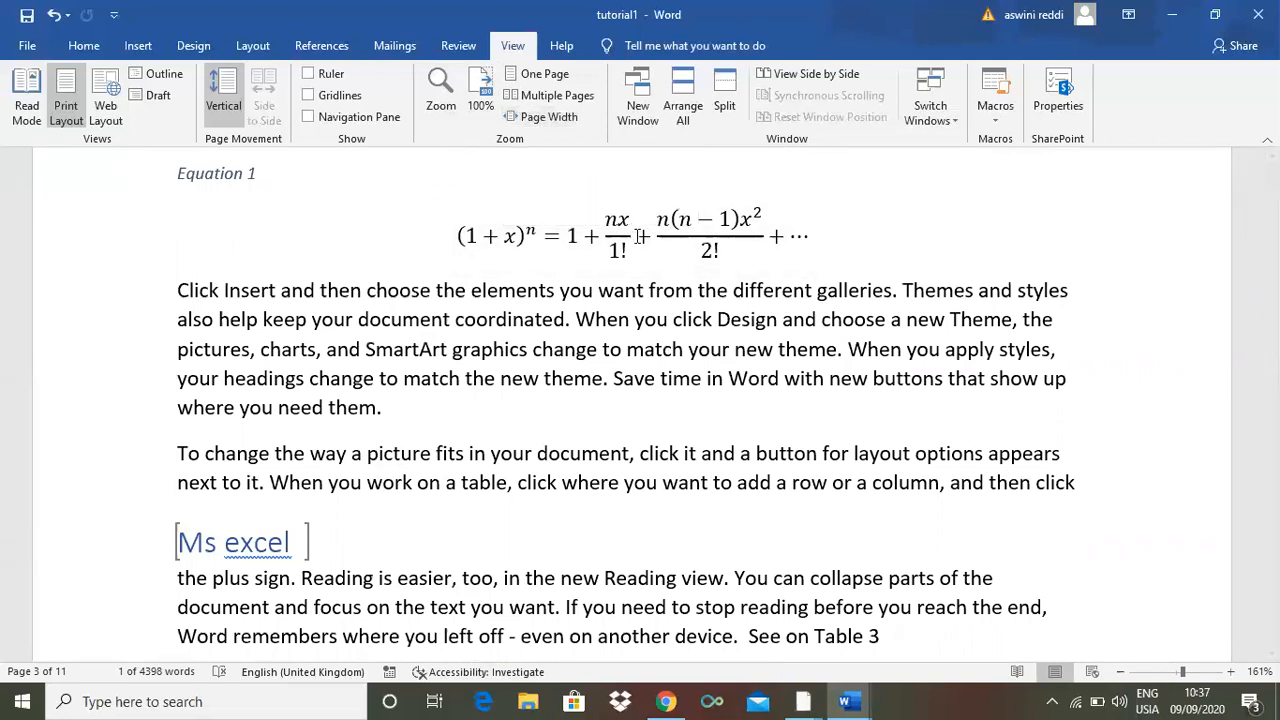
{"action": "left_click_drag", "start_coordinate": [1272, 305], "coordinate": [1272, 207]}
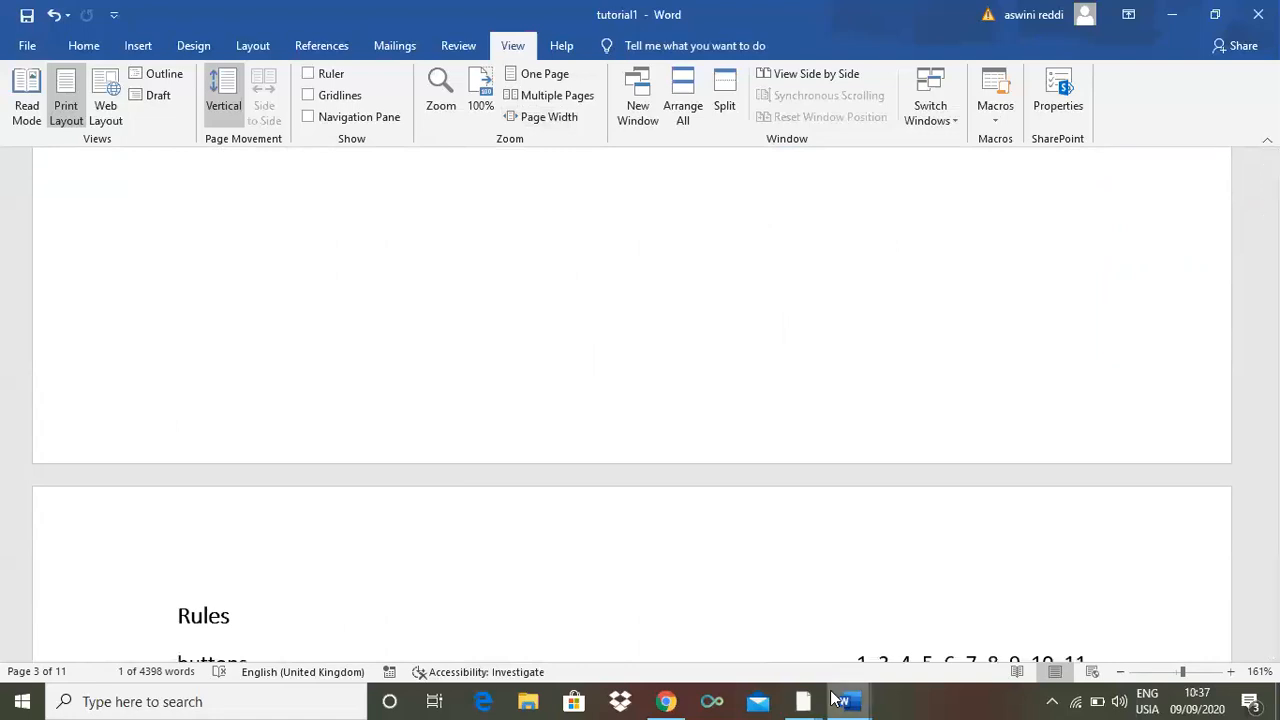
{"action": "mouse_move", "coordinate": [846, 699]}
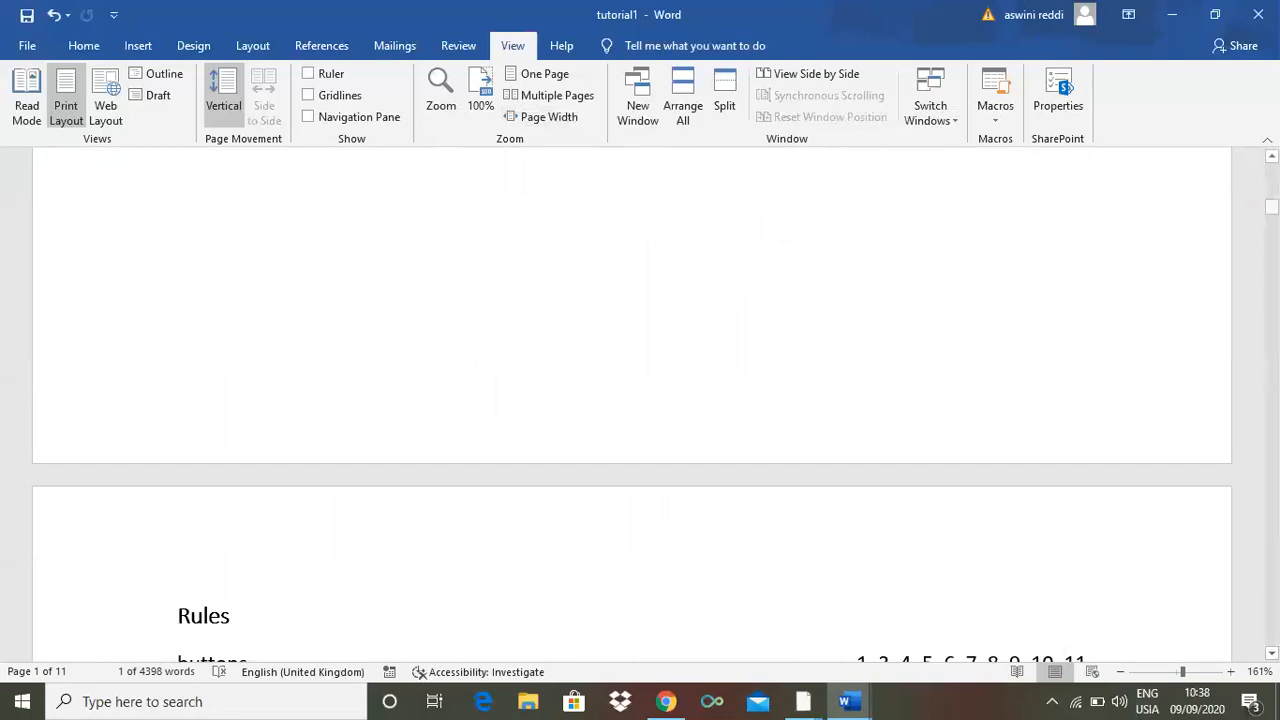
{"action": "left_click", "coordinate": [478, 100]}
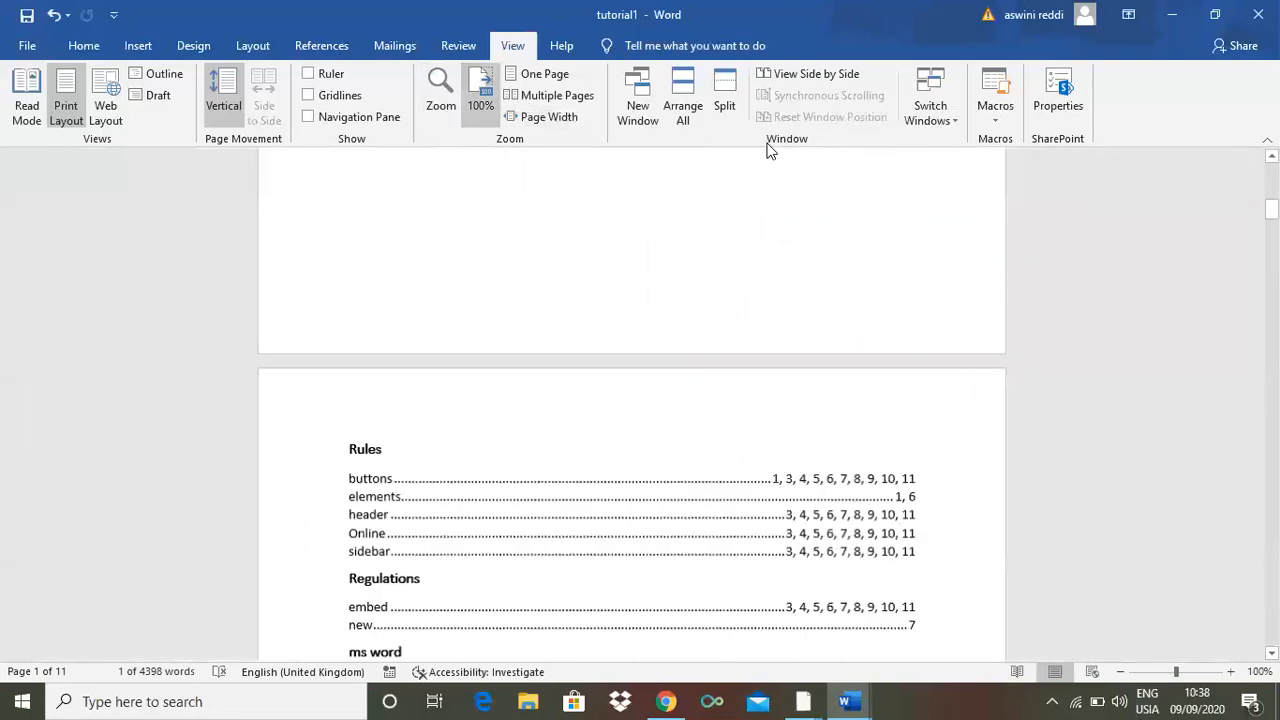
- Open two additional windows of the tutorial1 document and switch back to the tutorial1:1 window
{"action": "left_click", "coordinate": [637, 103]}
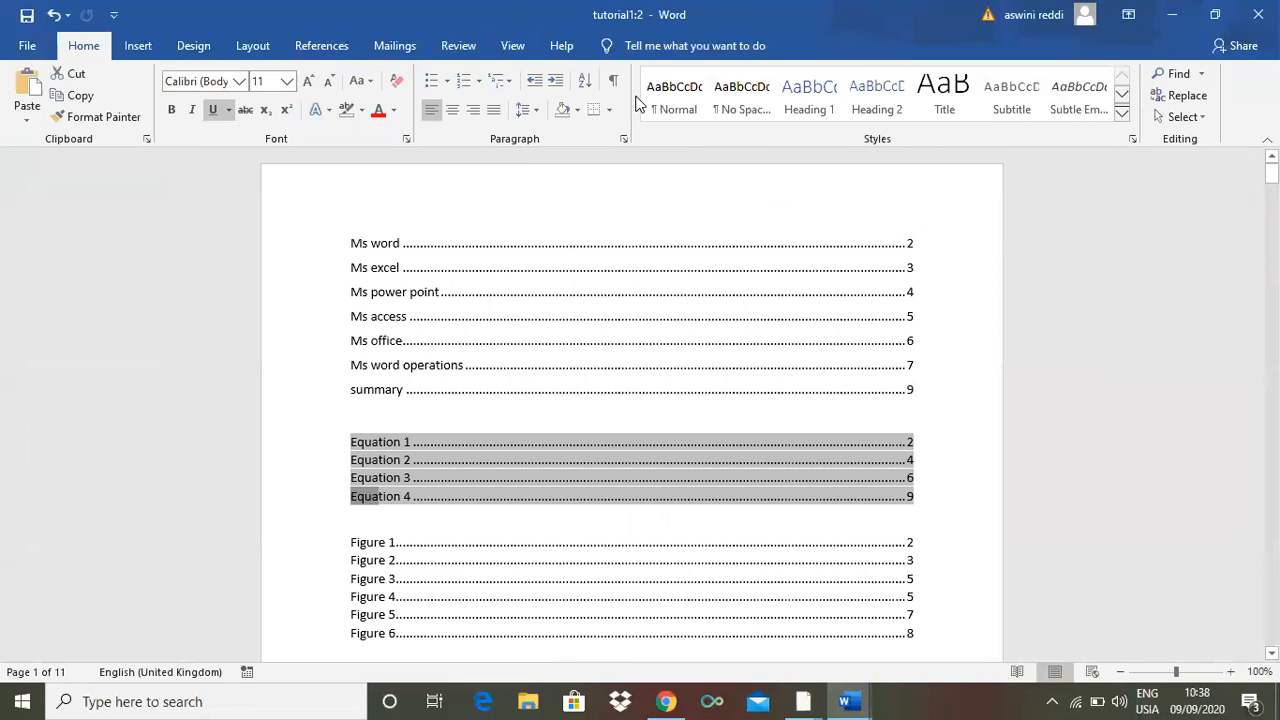
{"action": "left_click", "coordinate": [513, 47]}
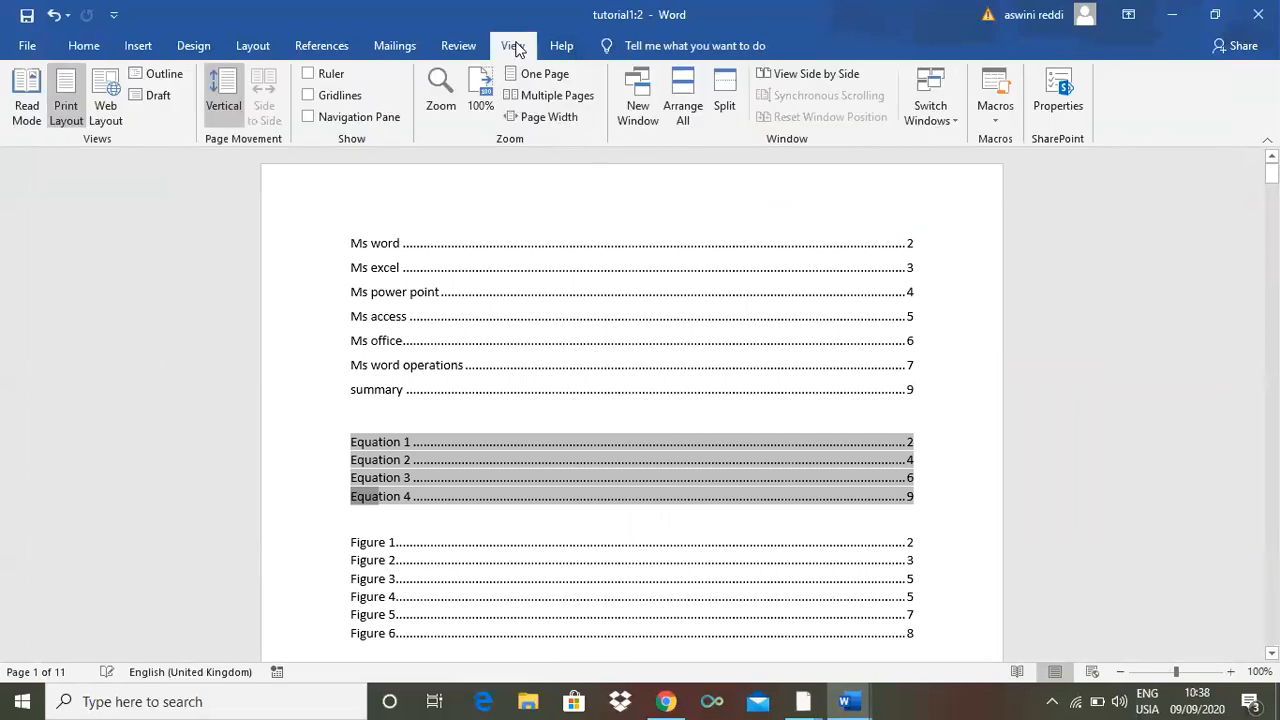
{"action": "left_click", "coordinate": [640, 100]}
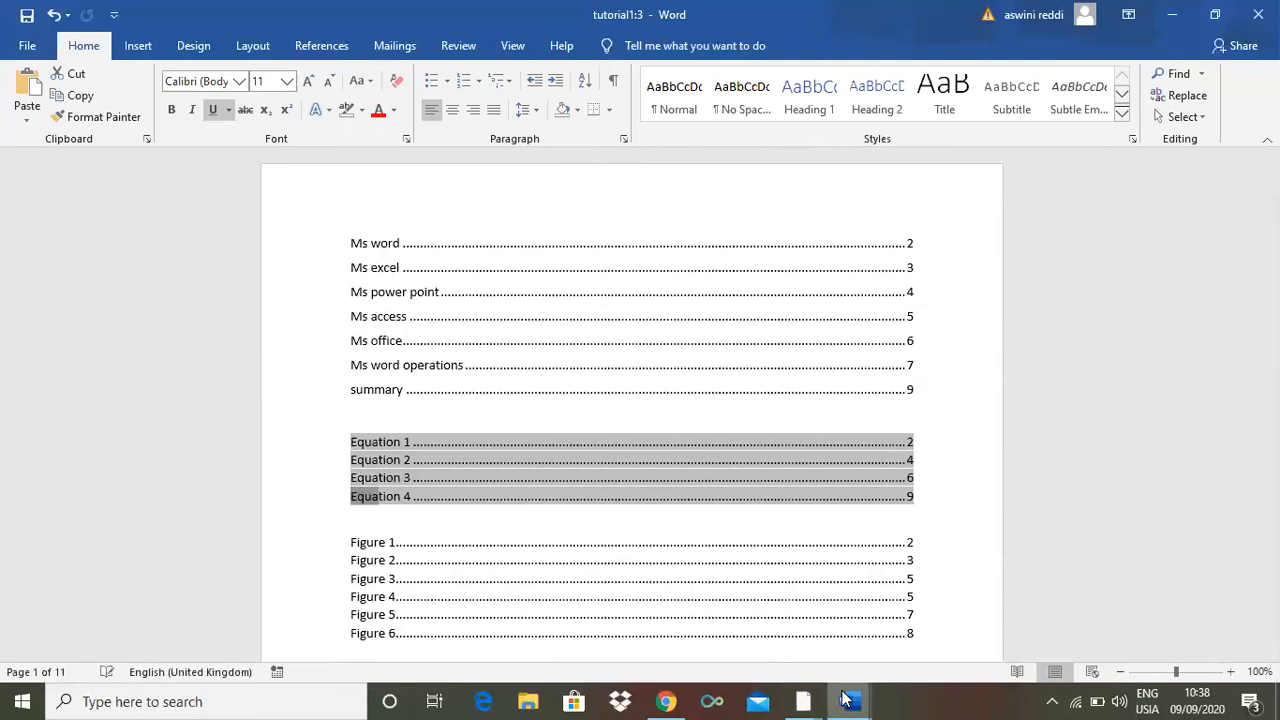
{"action": "mouse_move", "coordinate": [848, 700]}
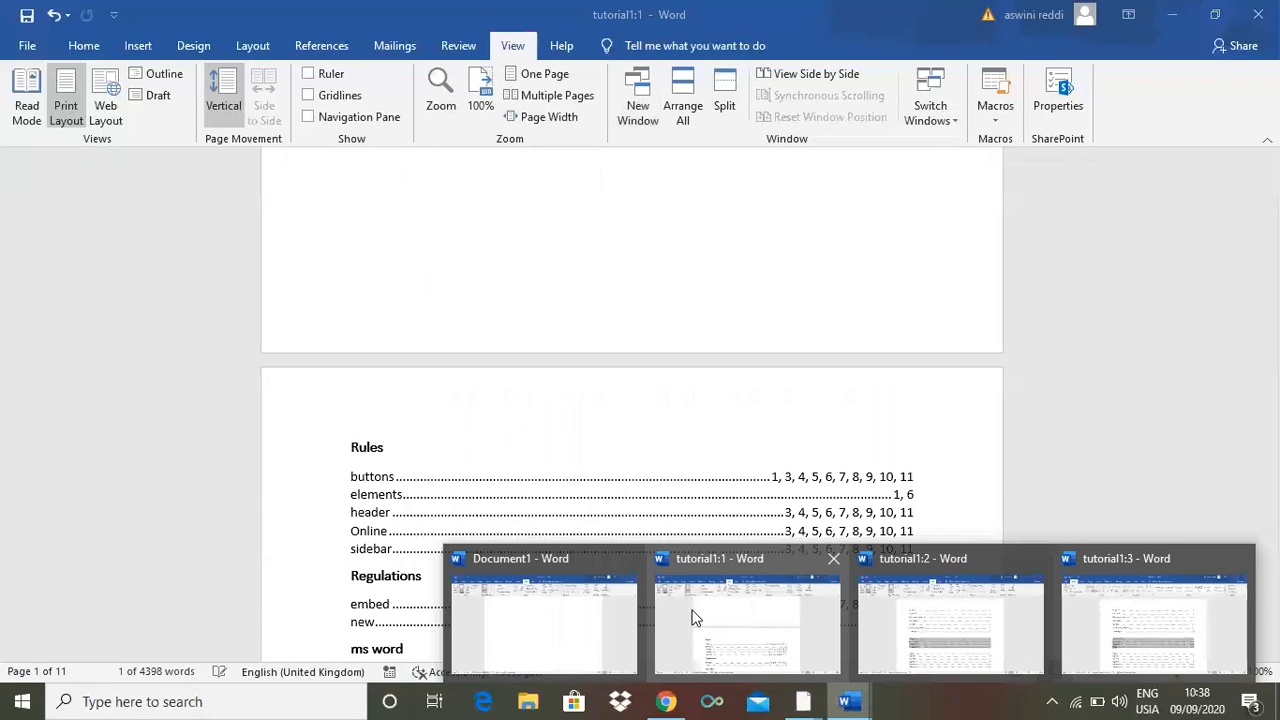
{"action": "left_click", "coordinate": [695, 617]}
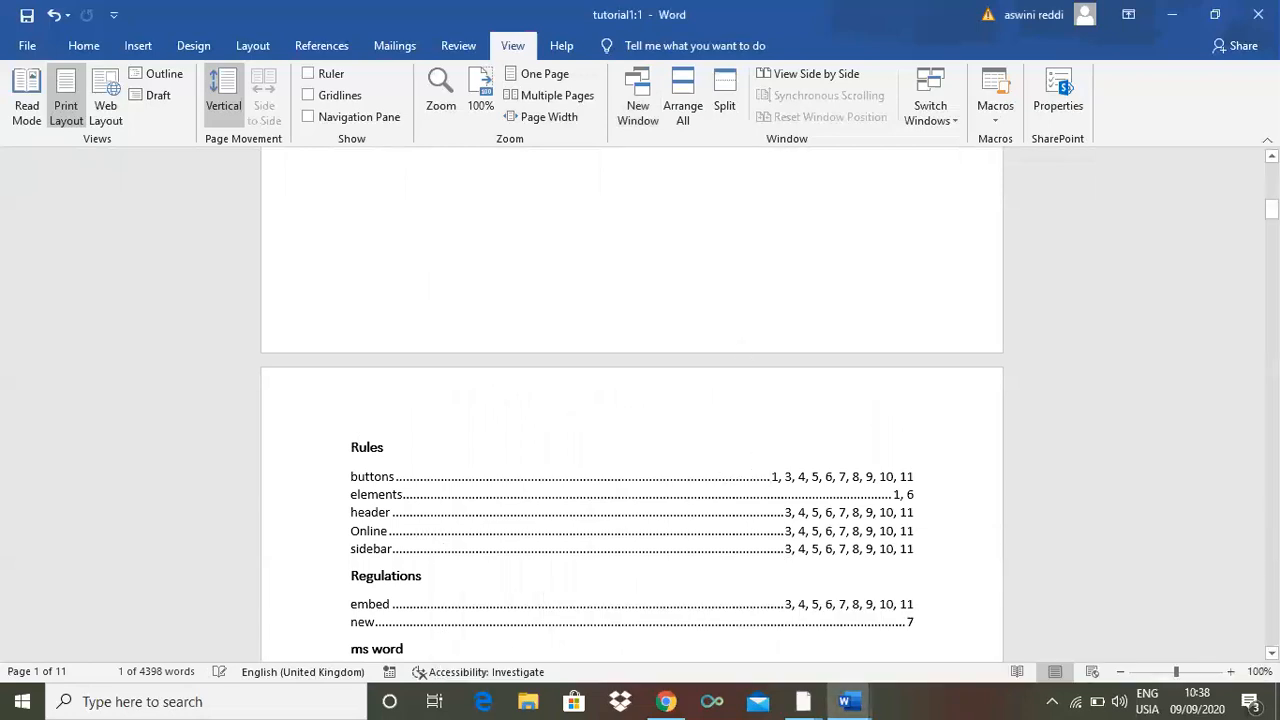
- Preview the open Word windows, close the blank Document1, and return to the tutorial1:1 window
{"action": "mouse_move", "coordinate": [1272, 209]}
{"action": "left_mouse_down"}
{"action": "mouse_move", "coordinate": [1272, 176]}
{"action": "mouse_move", "coordinate": [1272, 229]}
{"action": "mouse_move", "coordinate": [1272, 210]}
{"action": "left_mouse_up"}
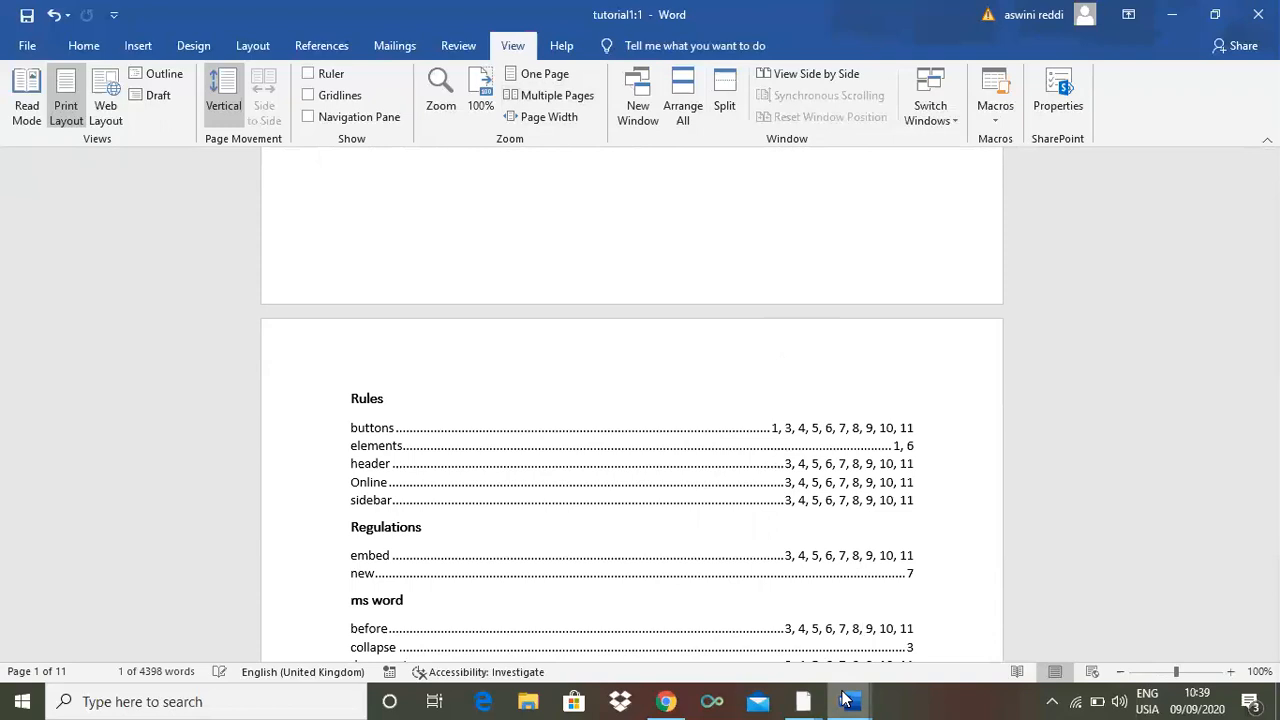
{"action": "mouse_move", "coordinate": [920, 611]}
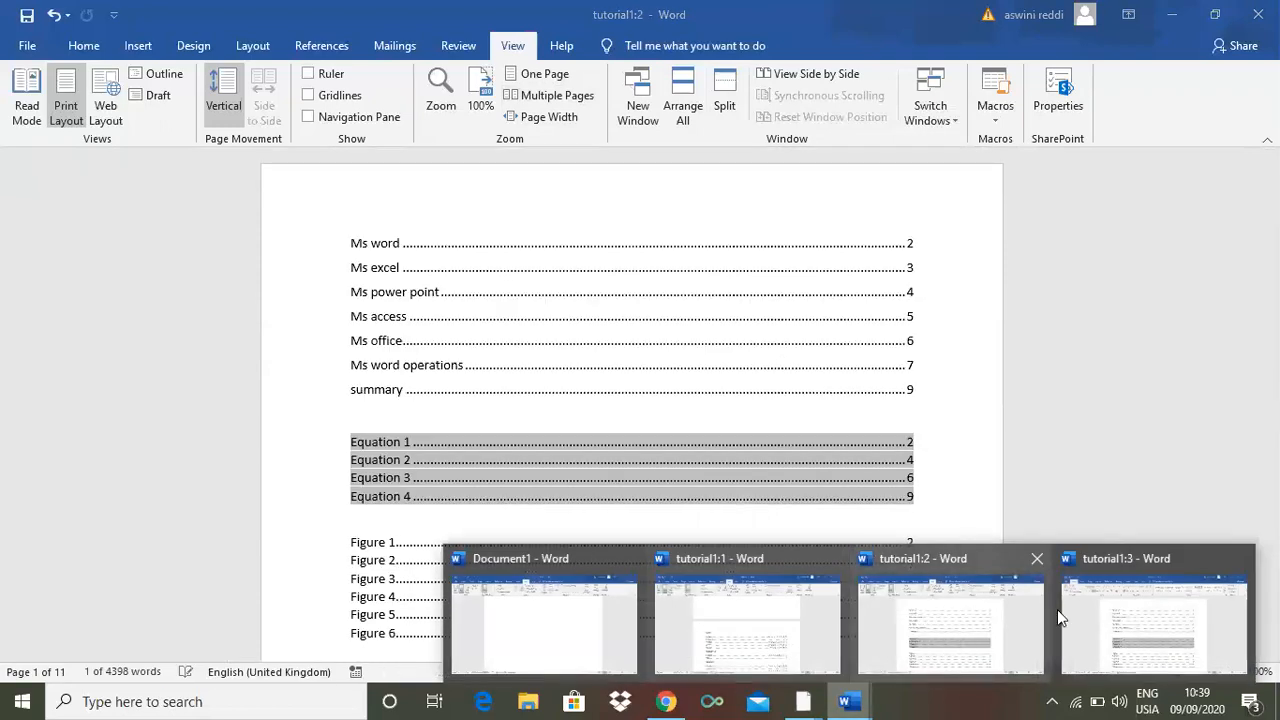
{"action": "mouse_move", "coordinate": [1149, 614]}
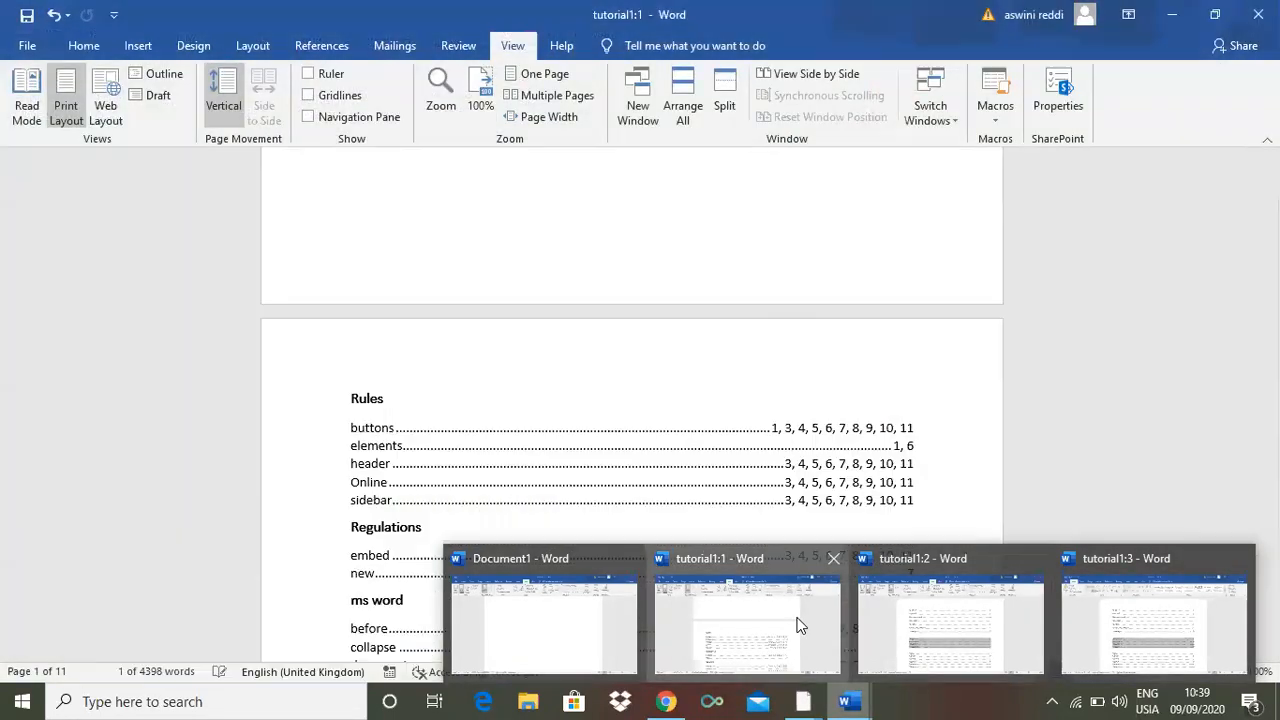
{"action": "mouse_move", "coordinate": [620, 585]}
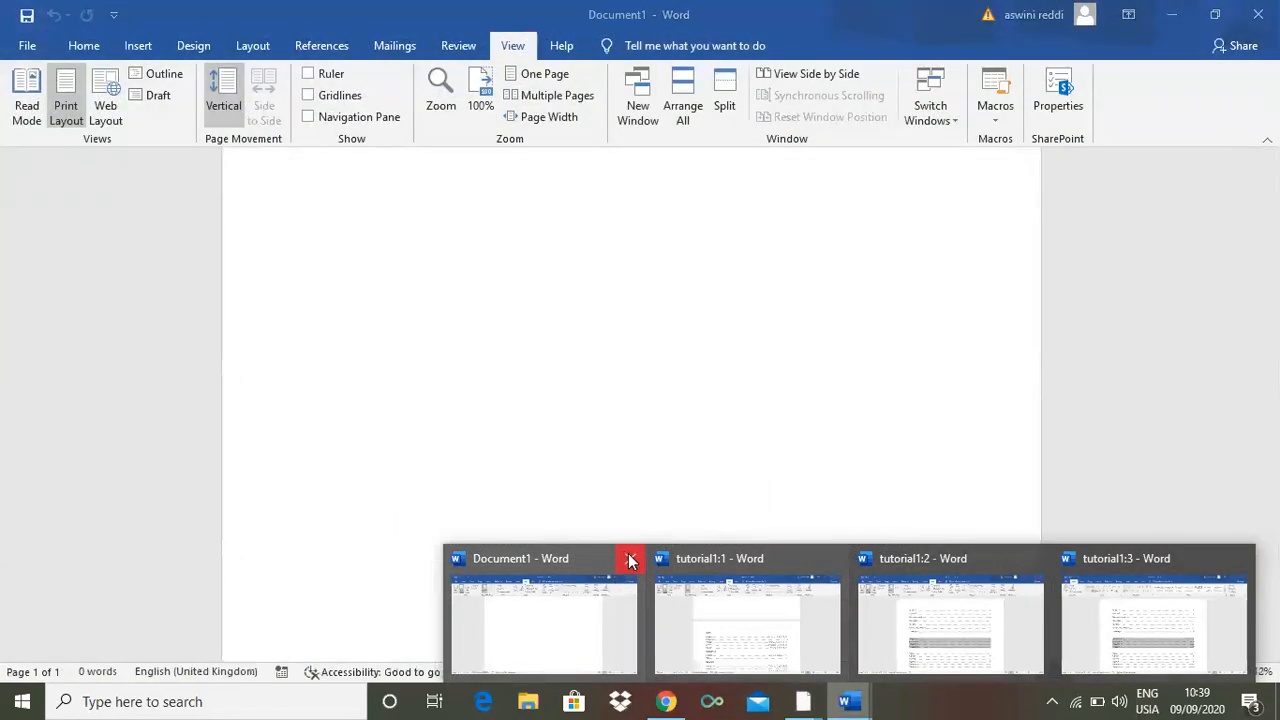
{"action": "left_click", "coordinate": [629, 561]}
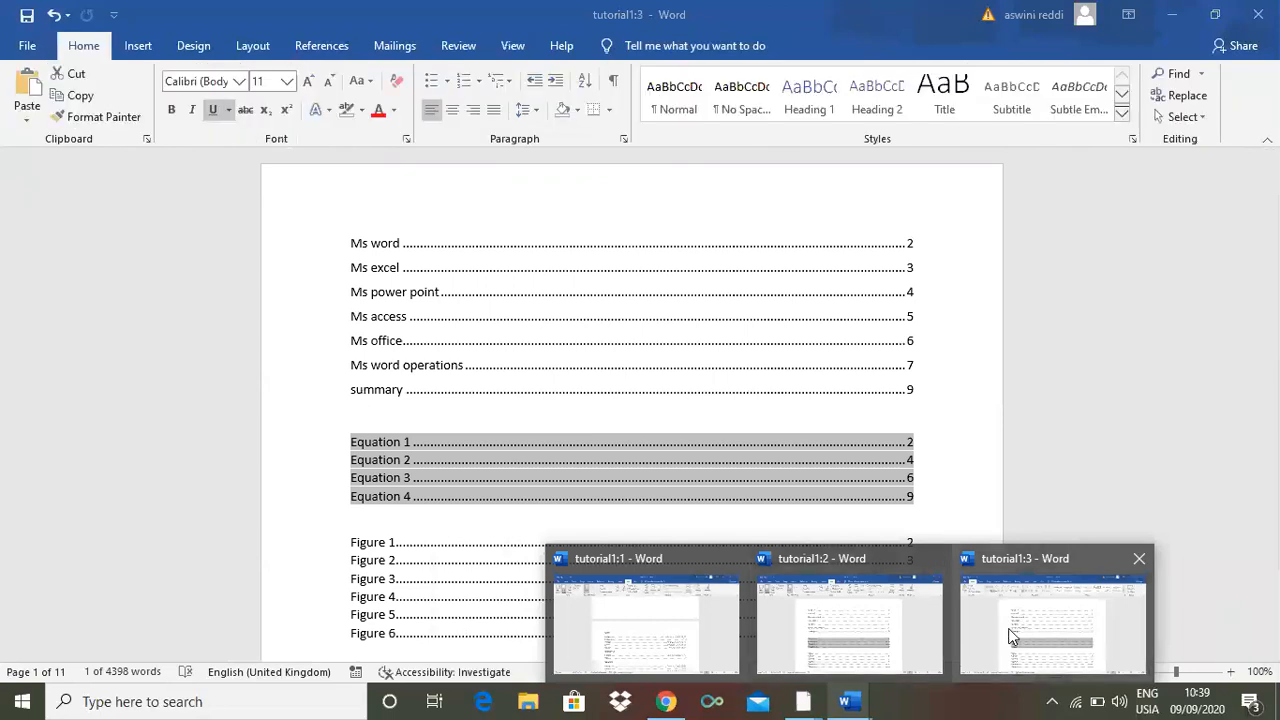
{"action": "left_click", "coordinate": [701, 624]}
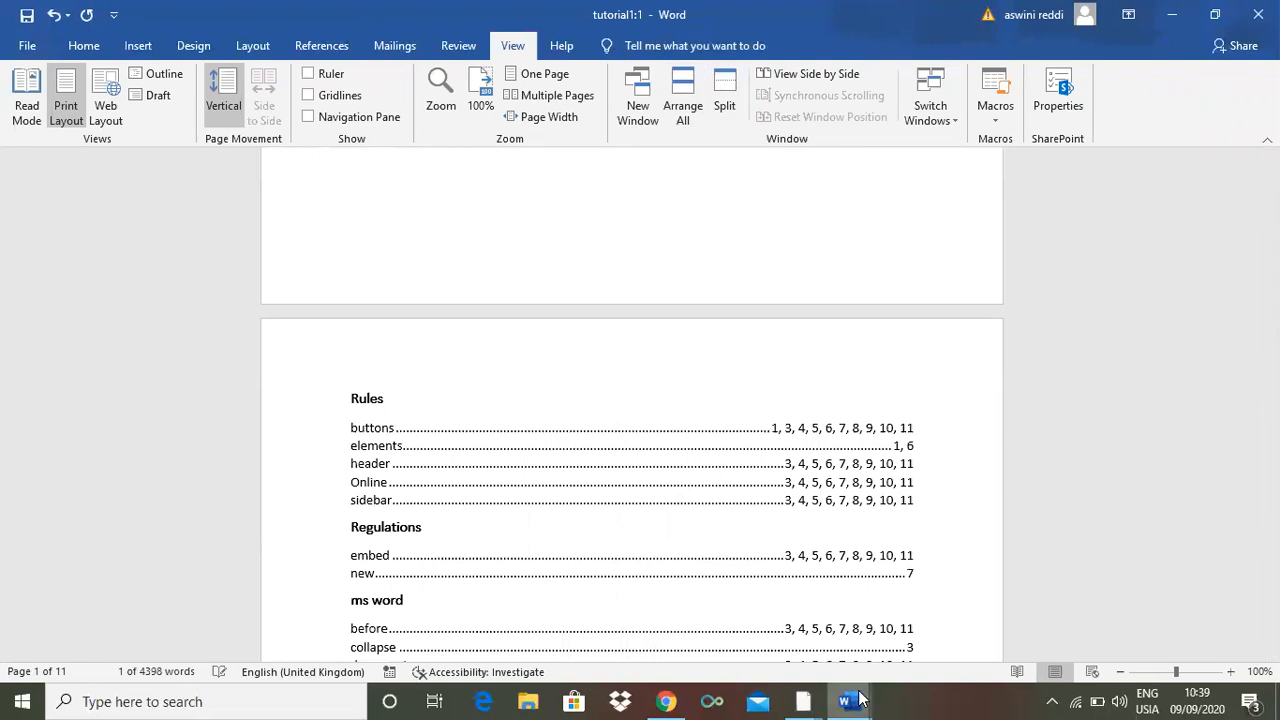
{"action": "mouse_move", "coordinate": [935, 626]}
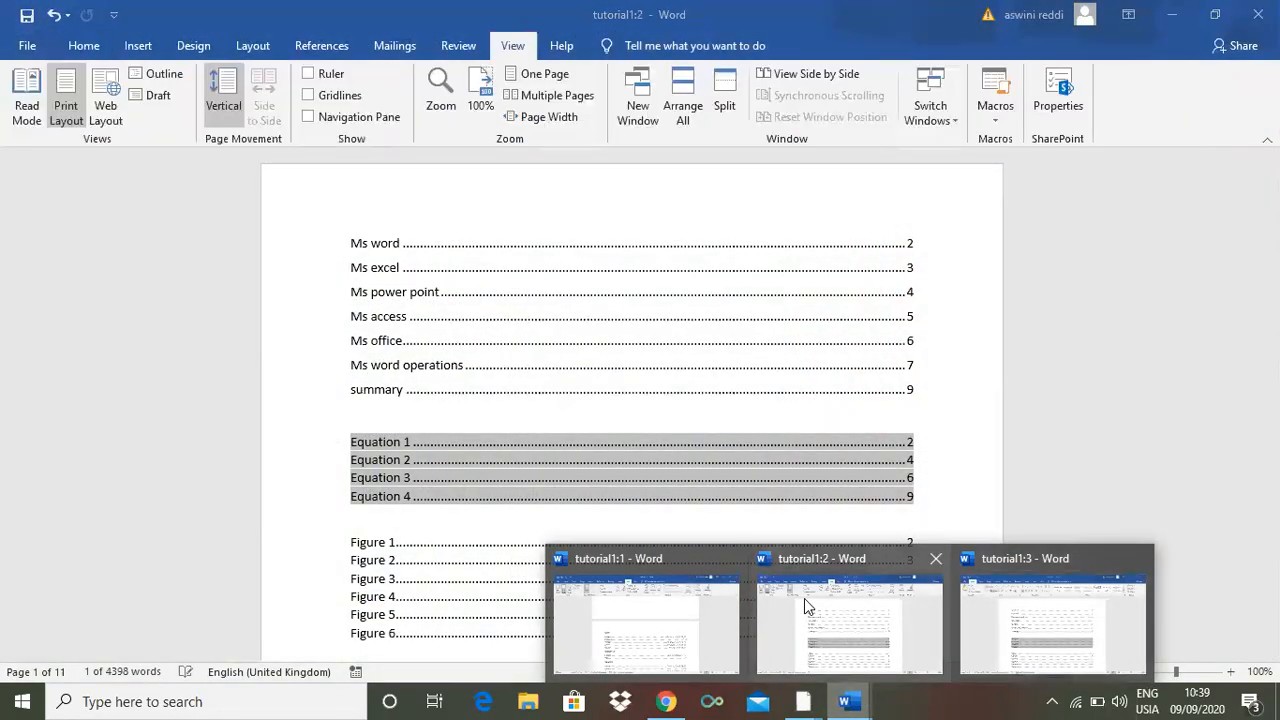
{"action": "mouse_move", "coordinate": [628, 574]}
{"action": "mouse_move", "coordinate": [1005, 580]}
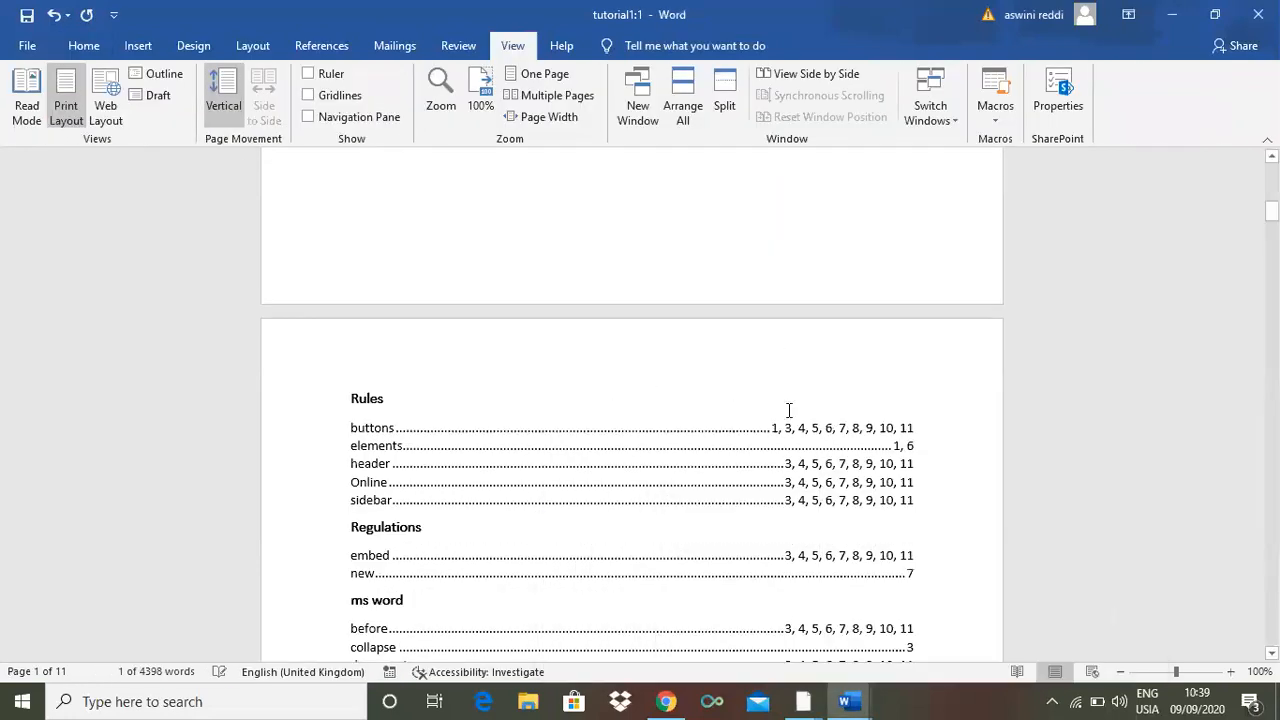
- Arrange all the tutorial1 windows on one screen and check their previews
{"action": "left_click", "coordinate": [682, 94]}
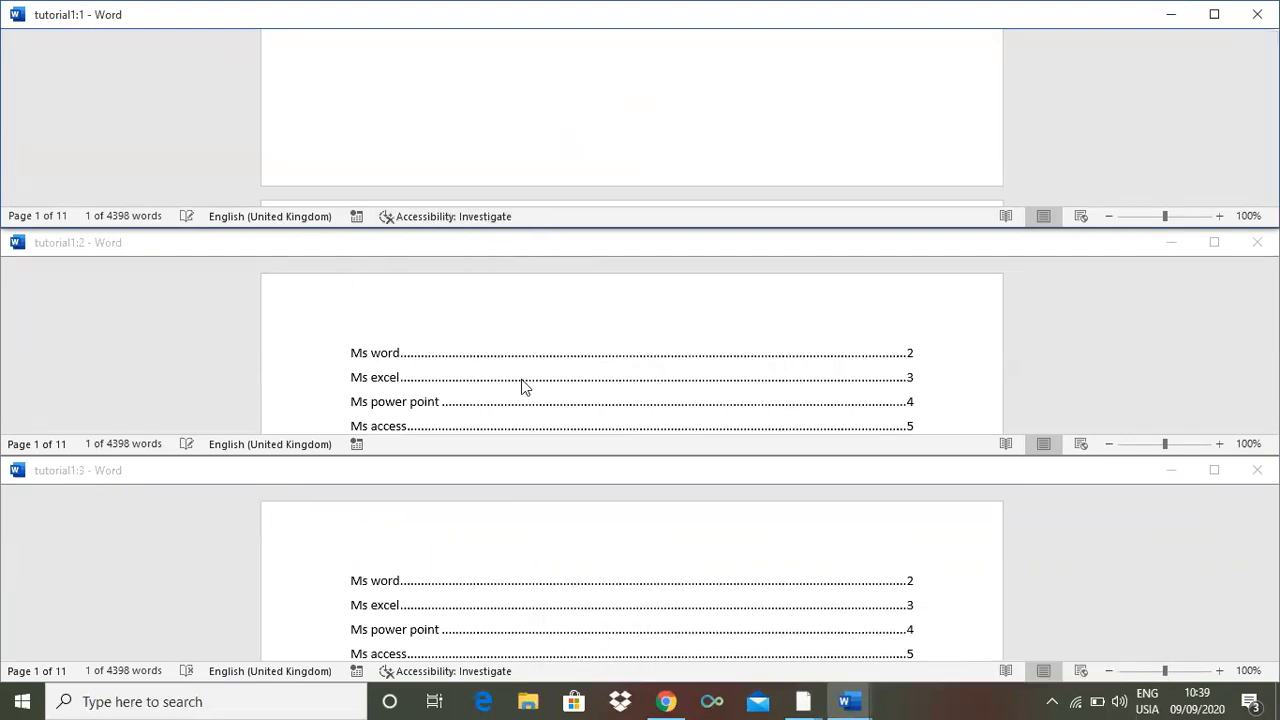
{"action": "left_click", "coordinate": [852, 700]}
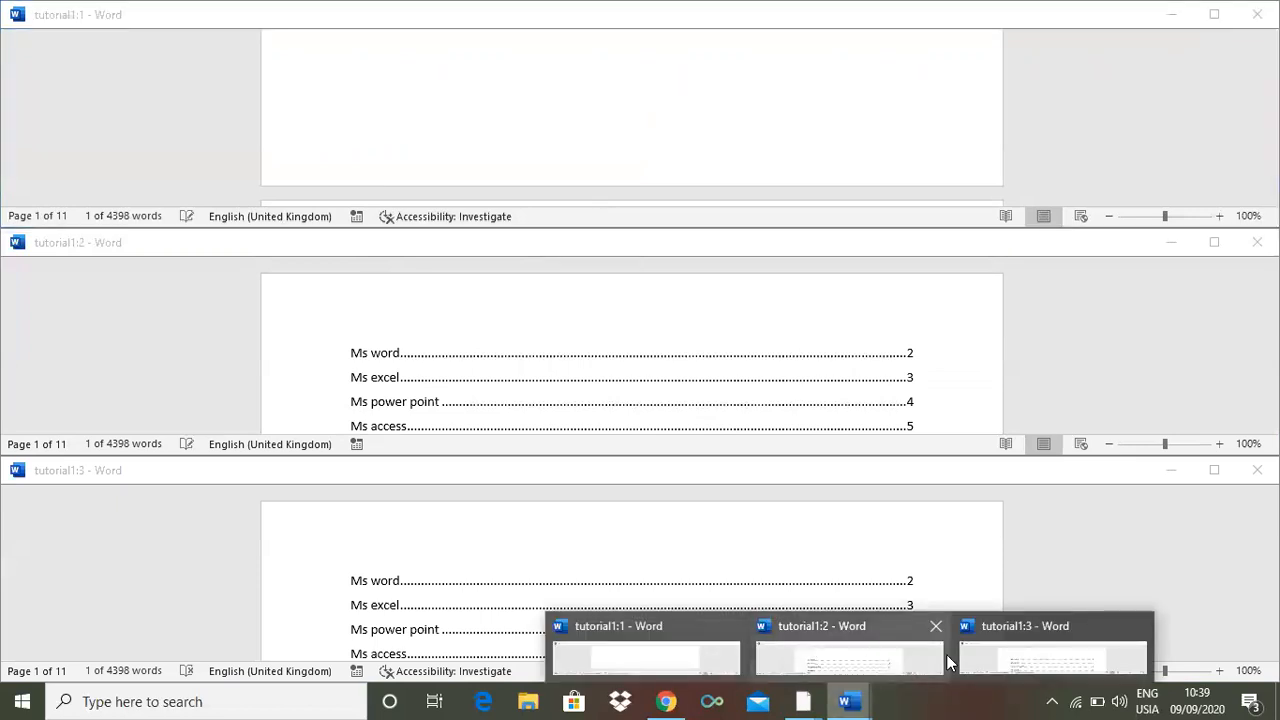
{"action": "mouse_move", "coordinate": [946, 654]}
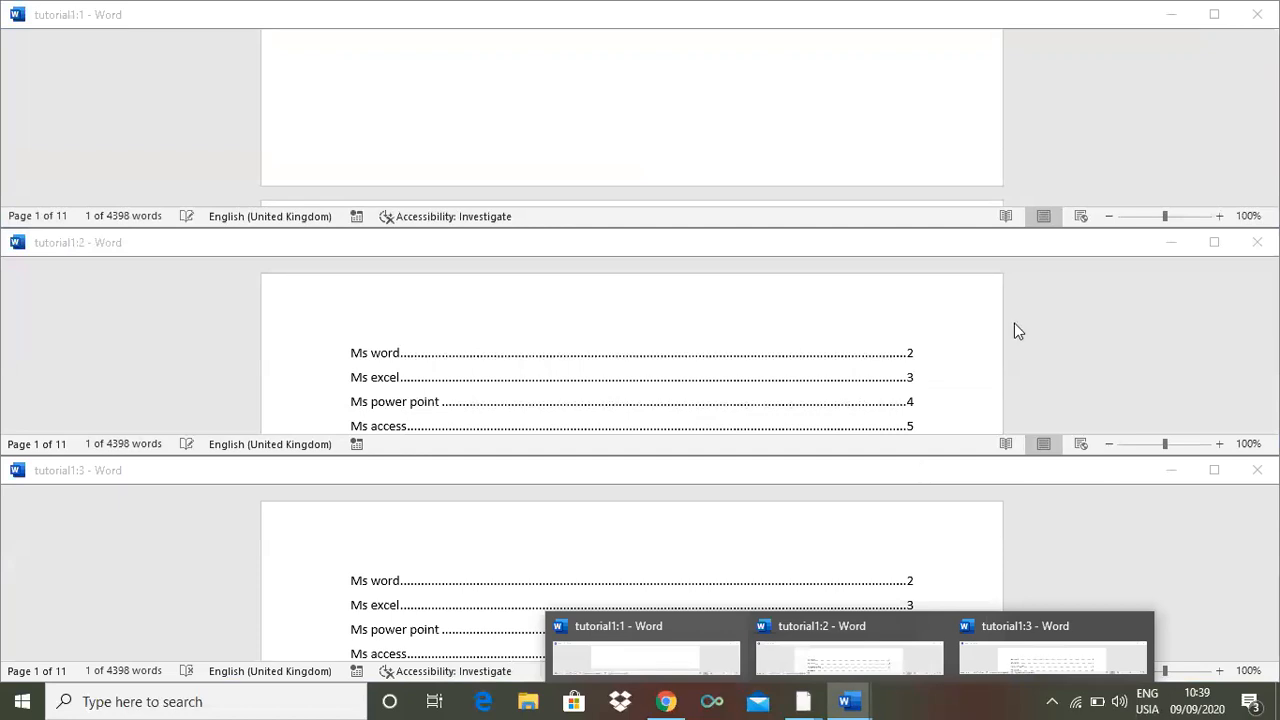
{"action": "left_click", "coordinate": [1027, 327]}
- Scroll the arranged windows independently: tutorial1:1 to page 6, tutorial1:2 to page 3, and tutorial1:3 to page 5
{"action": "left_click", "coordinate": [1040, 121]}
{"action": "left_click_drag", "start_coordinate": [1270, 63], "coordinate": [1270, 118]}
{"action": "left_click", "coordinate": [1180, 325]}
{"action": "left_click_drag", "start_coordinate": [1270, 280], "coordinate": [1270, 312]}
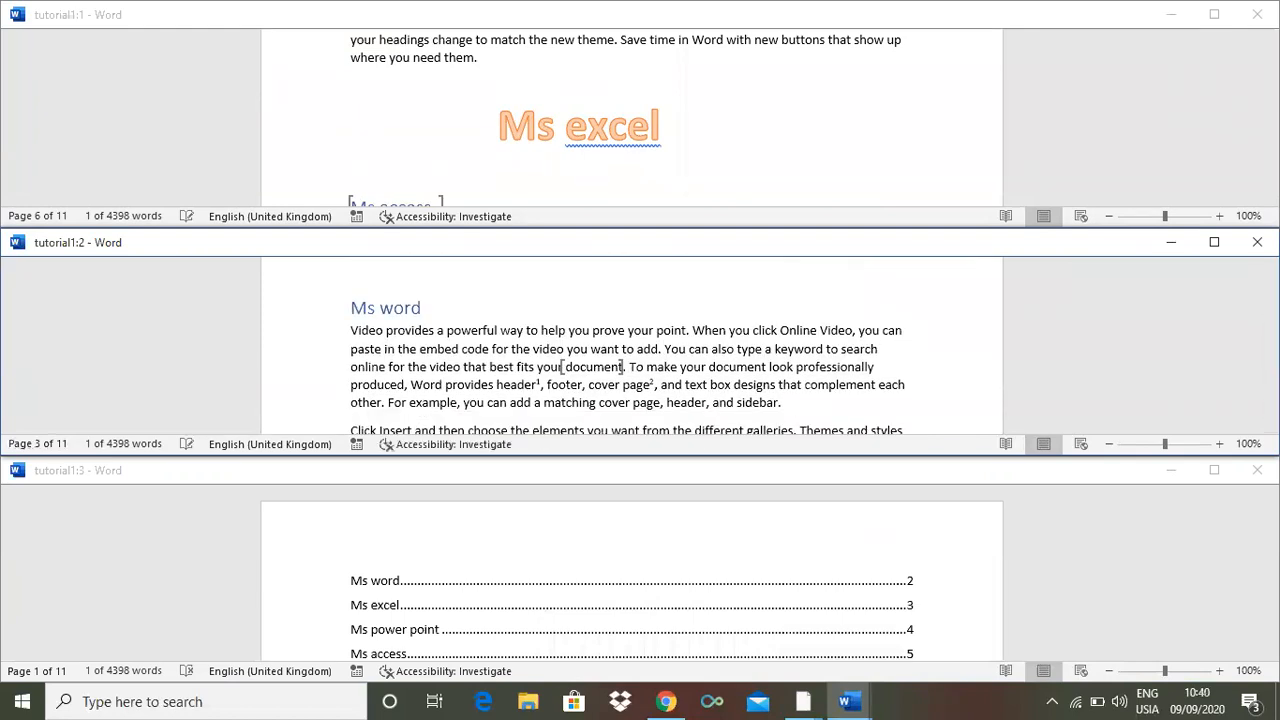
{"action": "left_click", "coordinate": [1270, 530]}
{"action": "left_click_drag", "start_coordinate": [1270, 510], "coordinate": [1270, 563]}
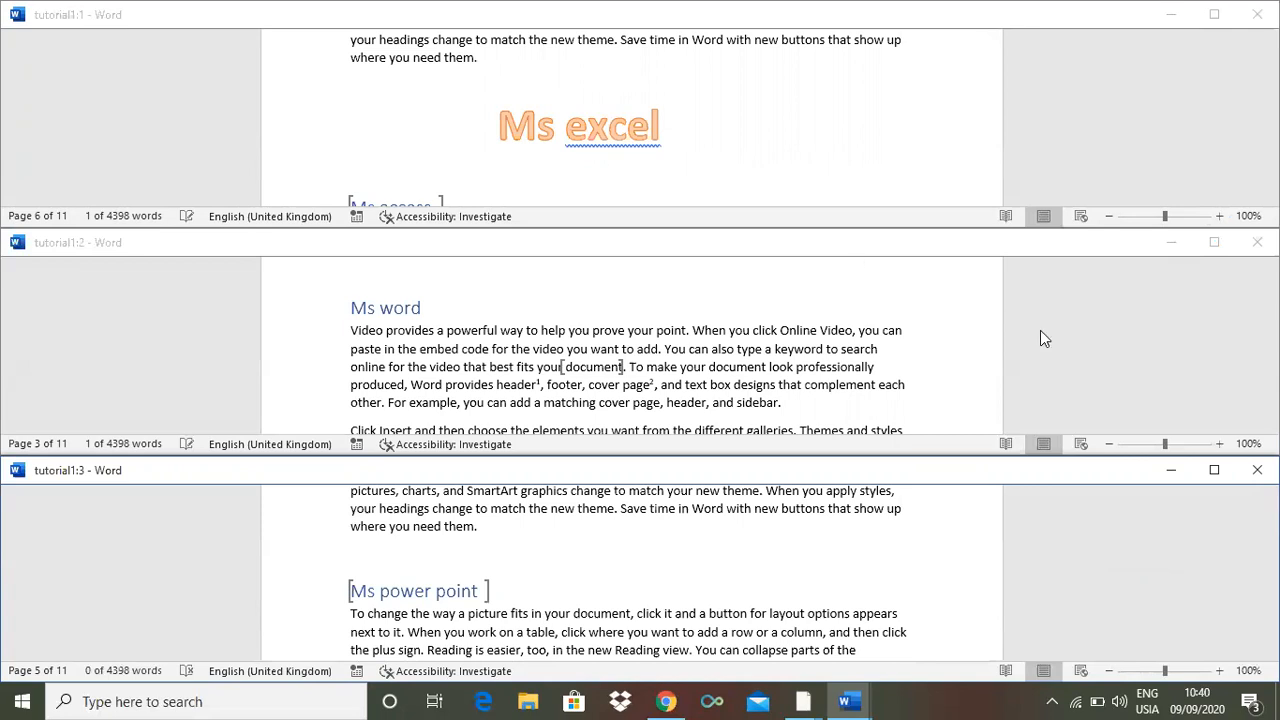
- Minimise the tutorial1:2 and tutorial1:3 windows and maximise tutorial1:1
{"action": "left_click", "coordinate": [1173, 243]}
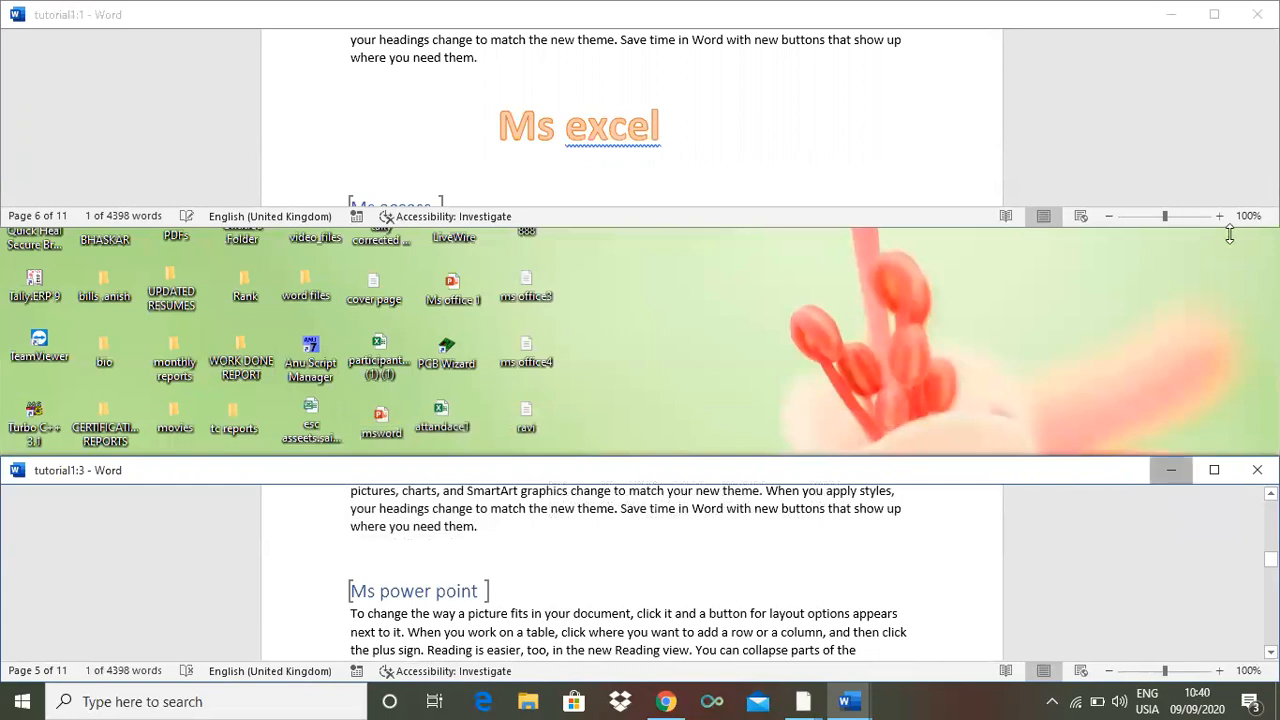
{"action": "left_click", "coordinate": [1175, 470]}
{"action": "left_click", "coordinate": [1216, 20]}
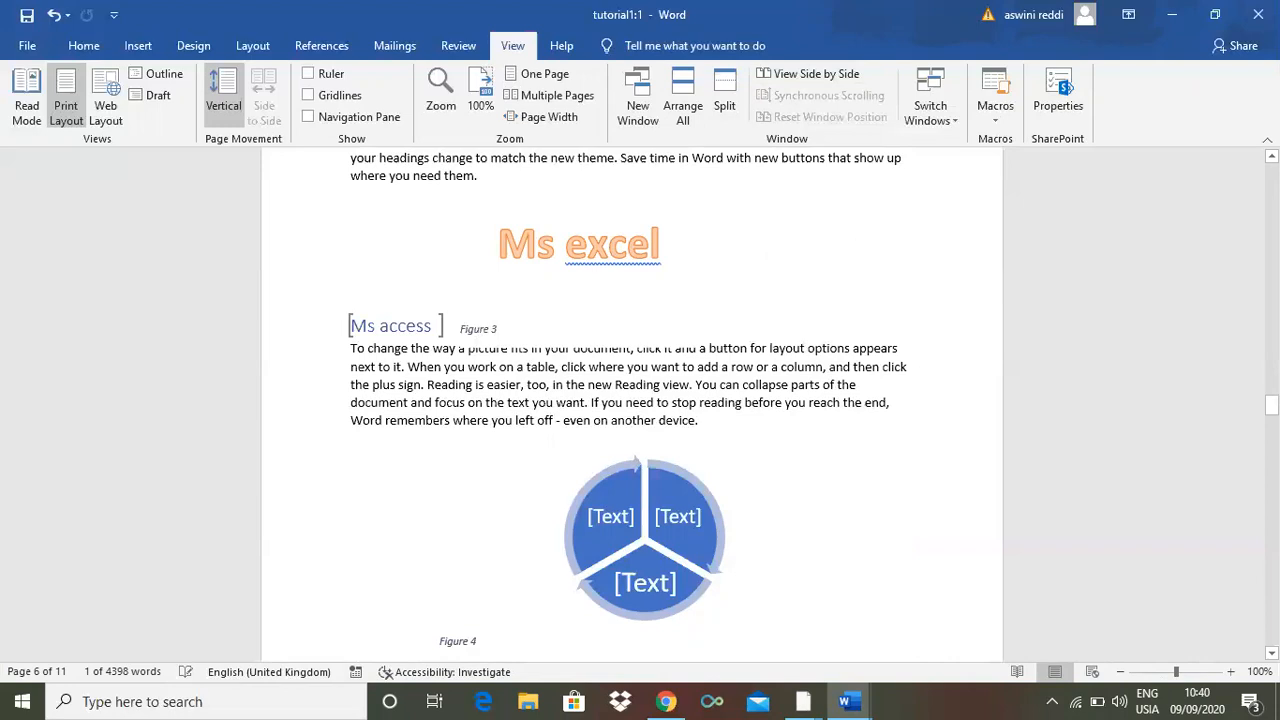
- Split the tutorial1:1 window on page 6, between the Ms access paragraph and the SmartArt graphic
{"action": "left_click_drag", "start_coordinate": [1271, 405], "coordinate": [1271, 410]}
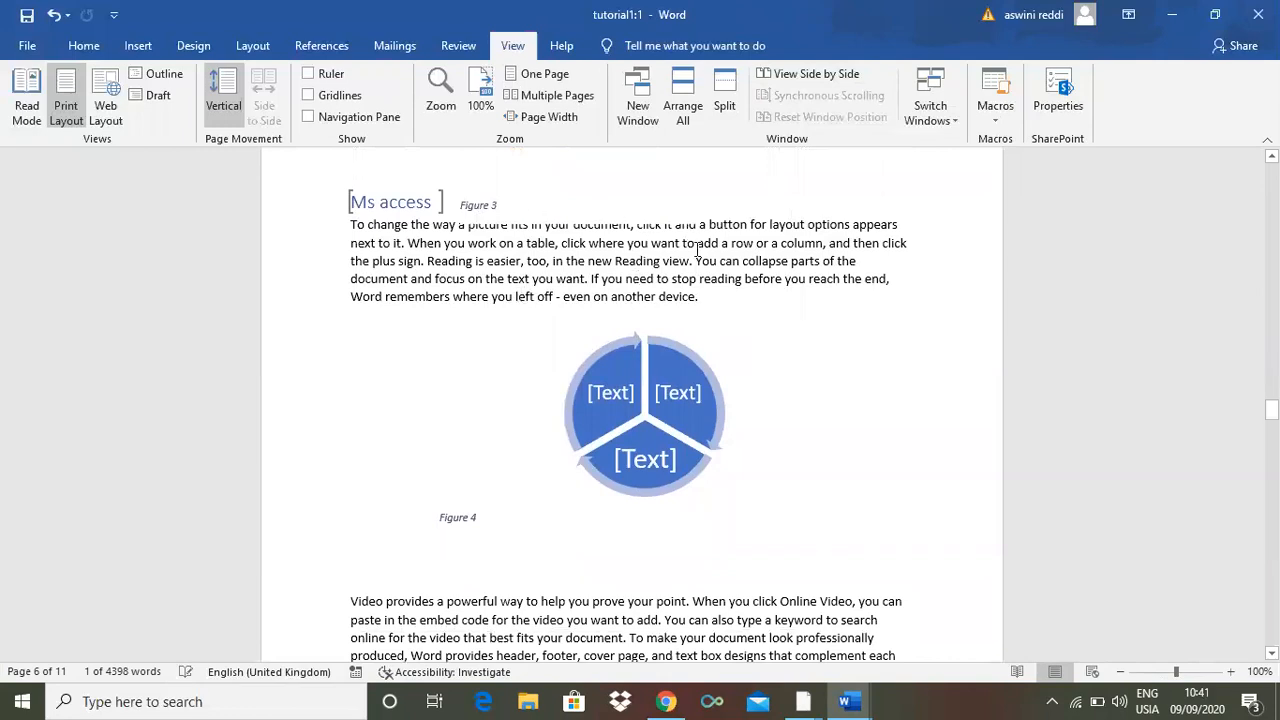
{"action": "mouse_move", "coordinate": [1271, 408]}
{"action": "left_mouse_down"}
{"action": "mouse_move", "coordinate": [1271, 445]}
{"action": "mouse_move", "coordinate": [1271, 405]}
{"action": "left_mouse_up"}
{"action": "left_click", "coordinate": [352, 379]}
{"action": "left_click", "coordinate": [724, 104]}
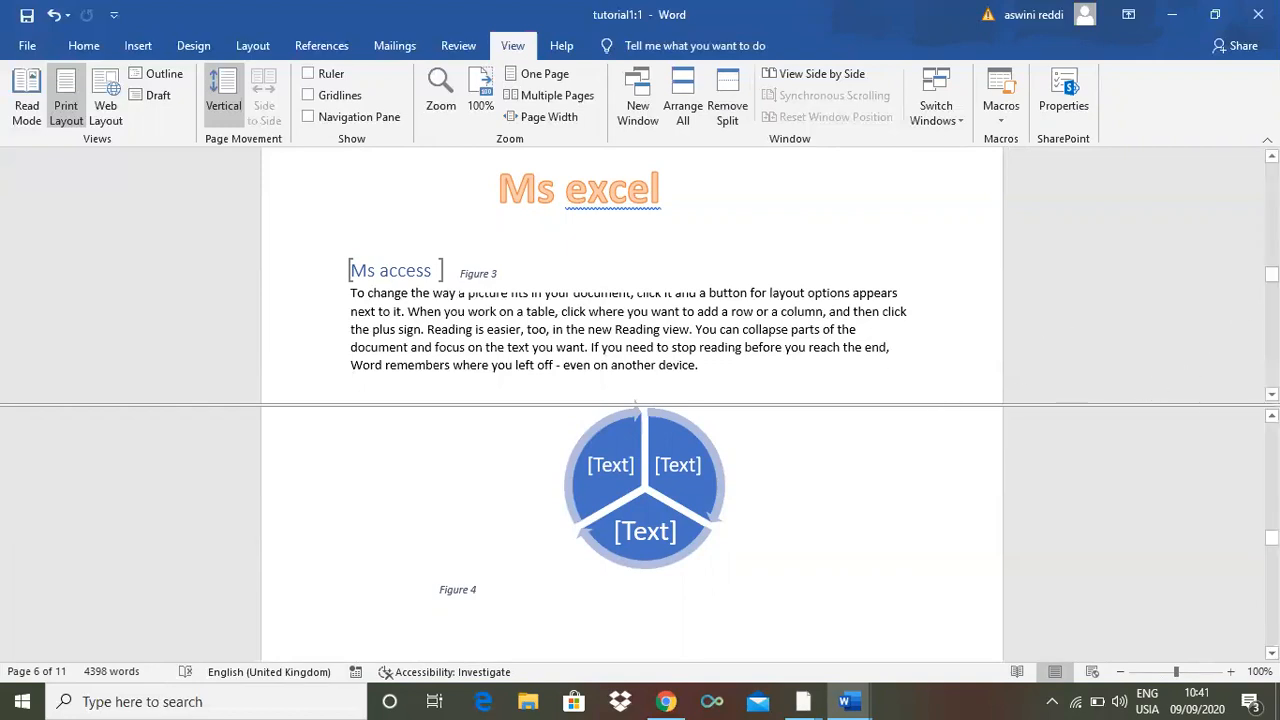
- Scroll the split panes independently, showing Figure 4 in the upper pane and the page 1 table of contents in the lower
{"action": "left_click_drag", "start_coordinate": [1271, 274], "coordinate": [1271, 278]}
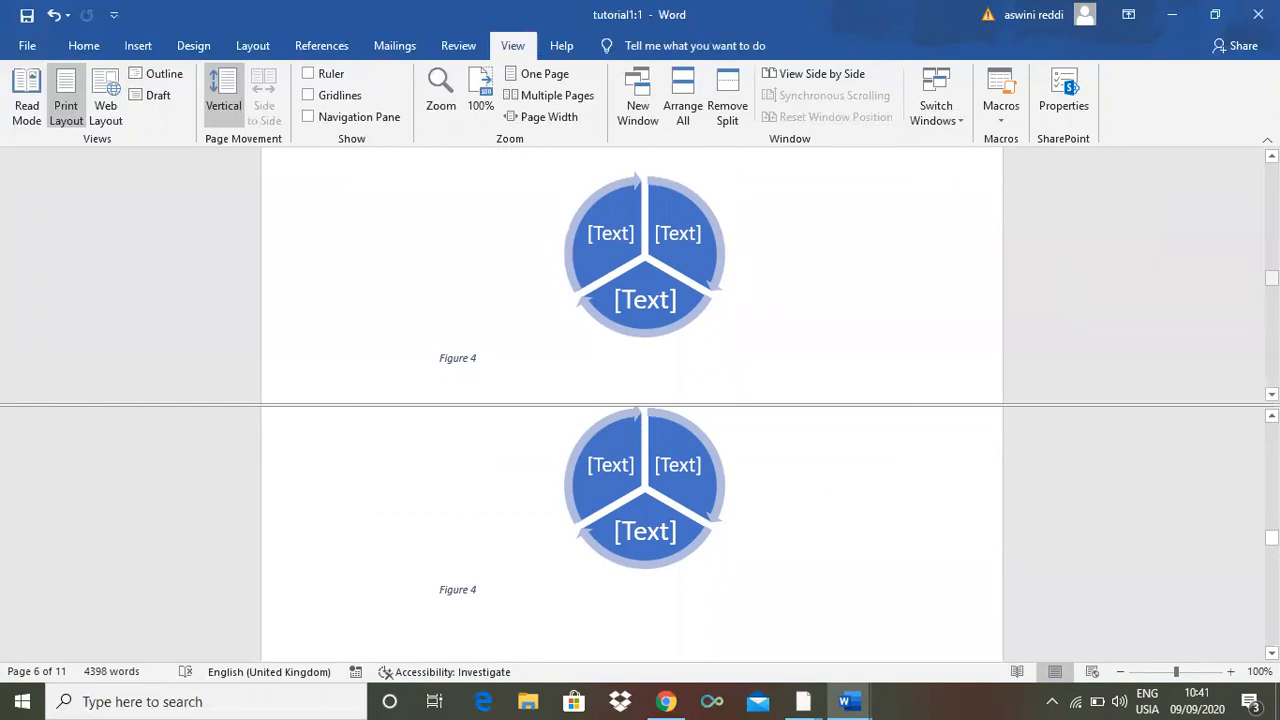
{"action": "left_click_drag", "start_coordinate": [1271, 537], "coordinate": [1271, 567]}
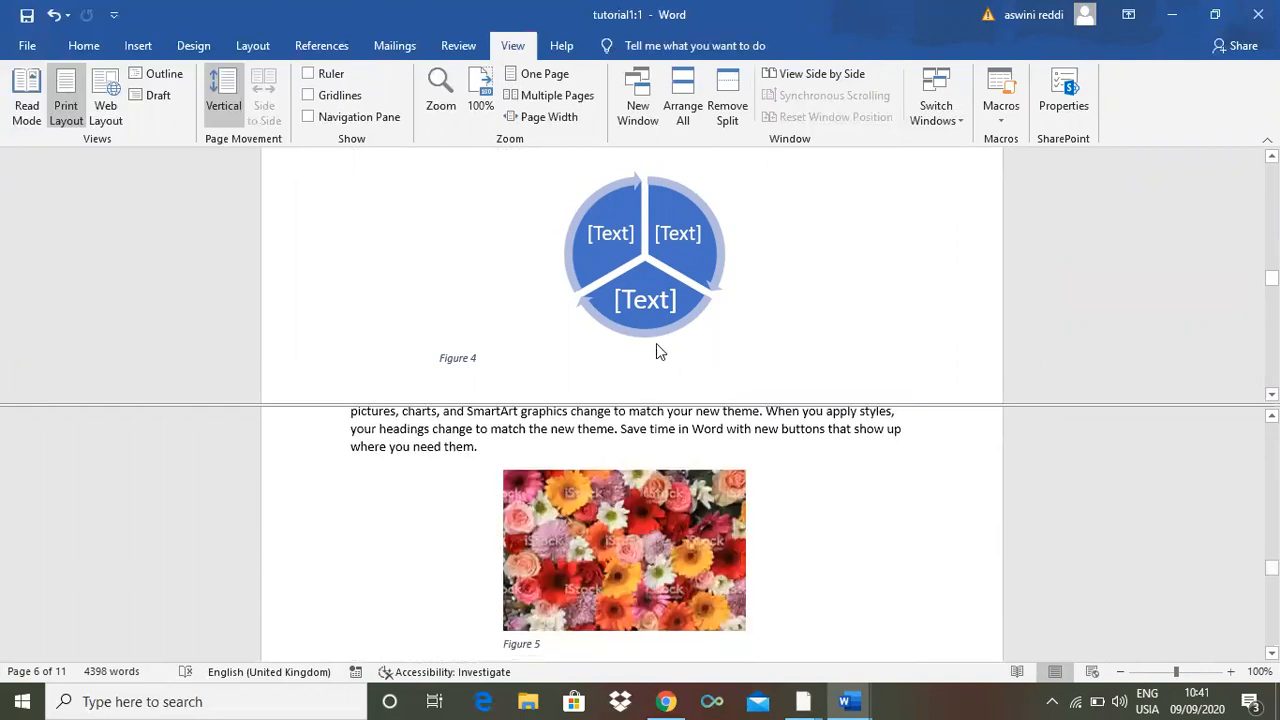
{"action": "left_click_drag", "start_coordinate": [1271, 567], "coordinate": [1271, 432]}
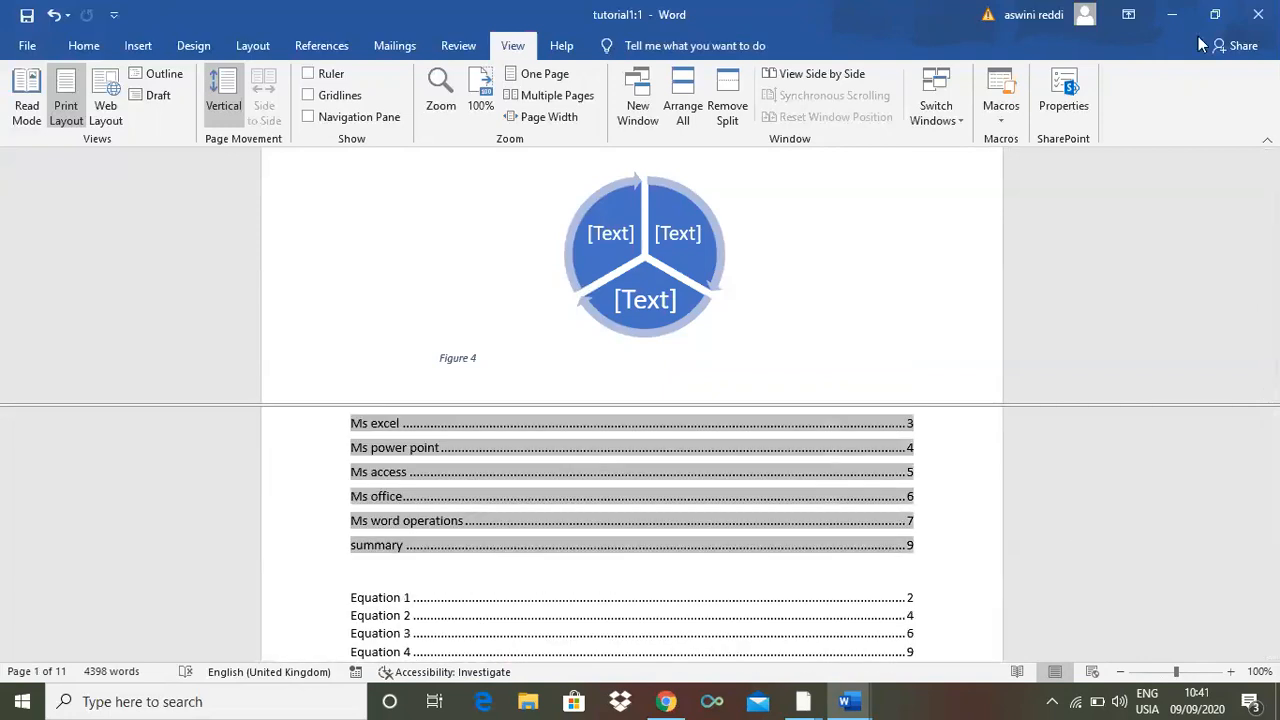
- Undo the latest change in the document and close the split window
{"action": "key", "text": "ctrl+z"}
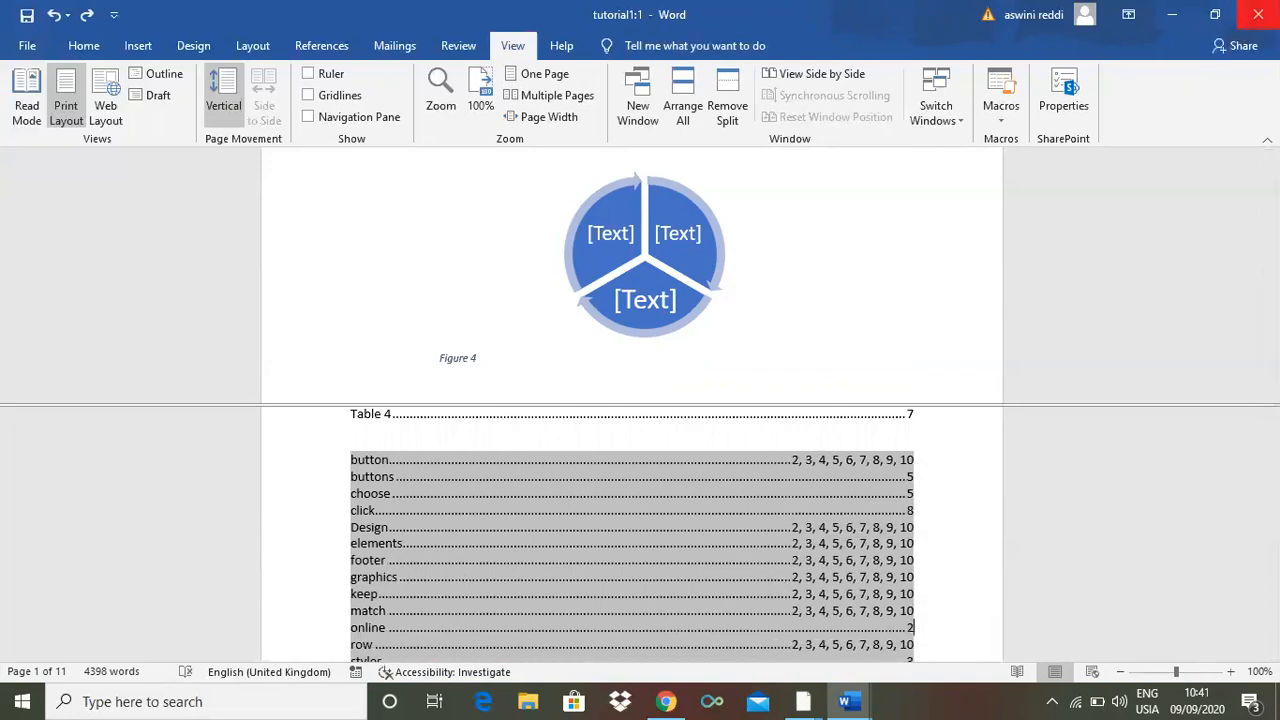
{"action": "left_click", "coordinate": [1258, 14]}
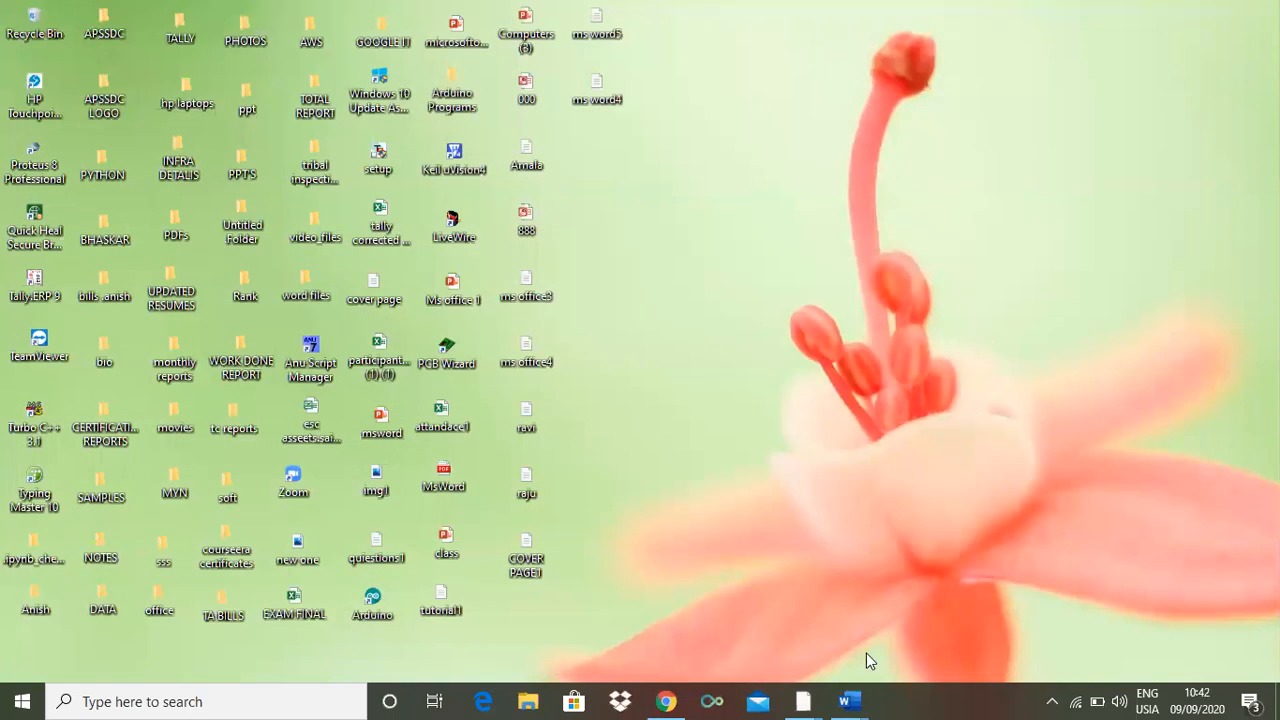
- Bring back the remaining window now named tutorial1:1, showing page 3, and maximise it
{"action": "mouse_move", "coordinate": [852, 699]}
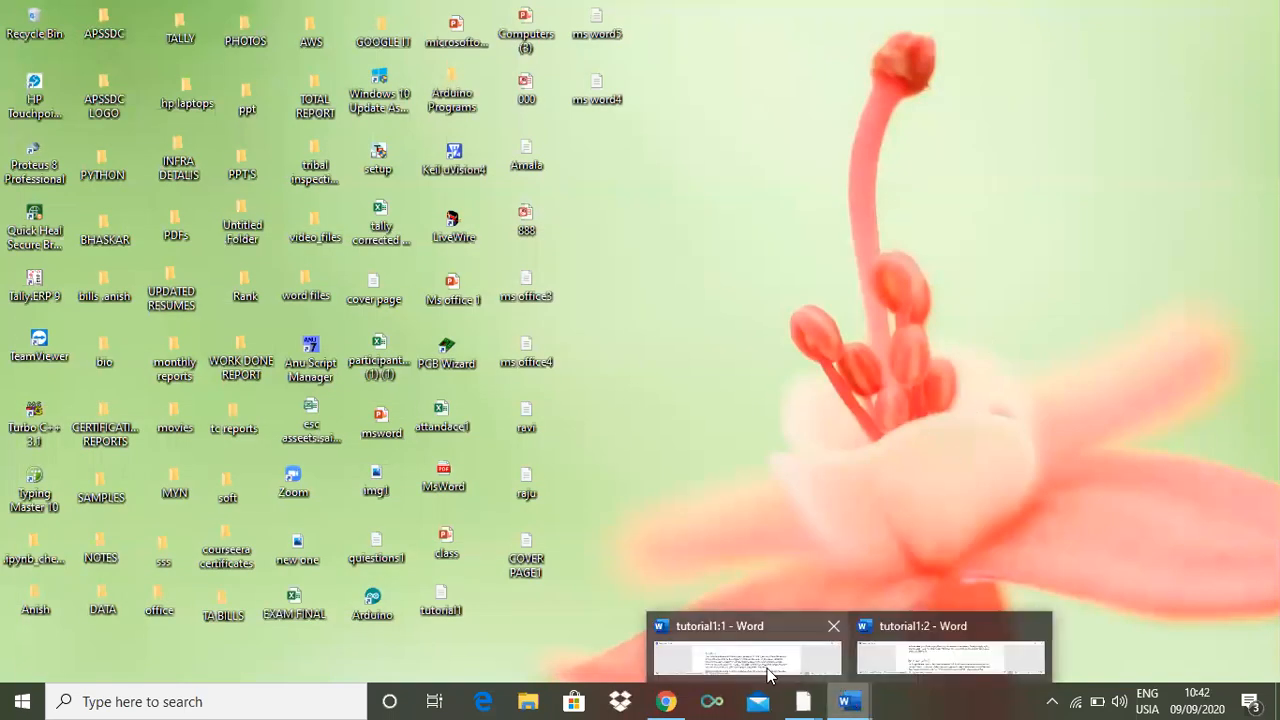
{"action": "left_click", "coordinate": [770, 676]}
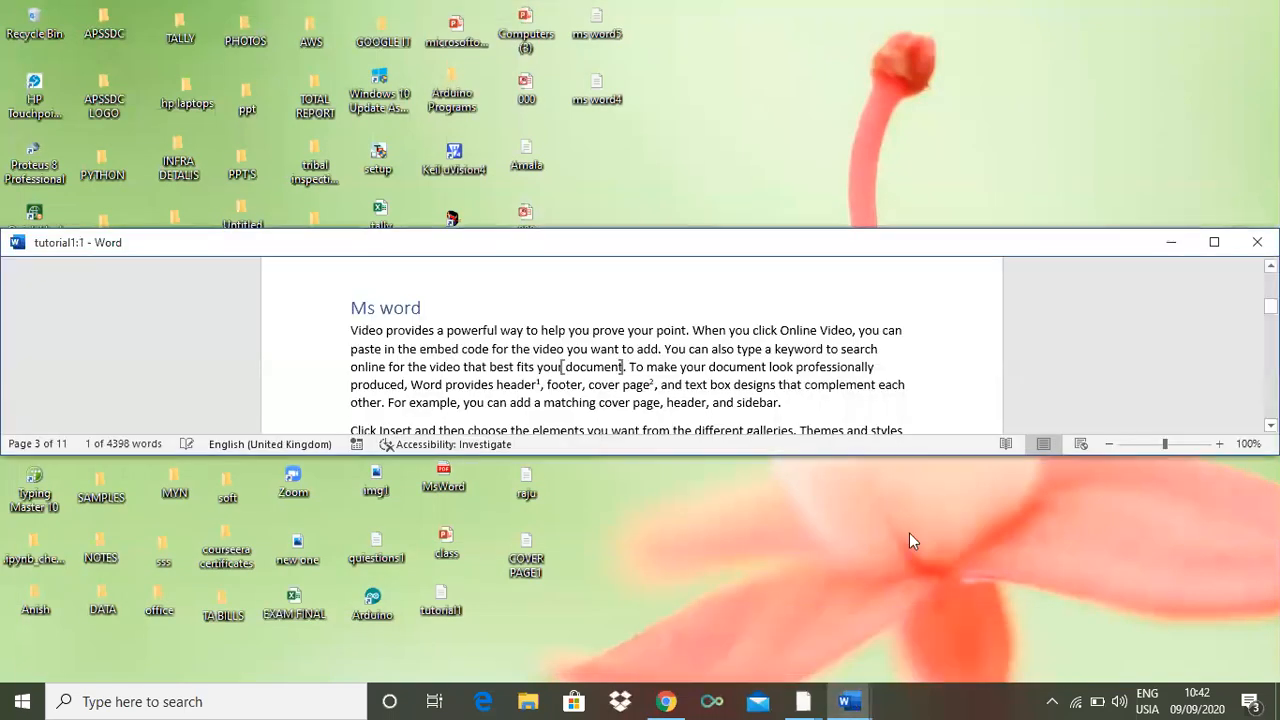
{"action": "left_click", "coordinate": [1214, 244]}
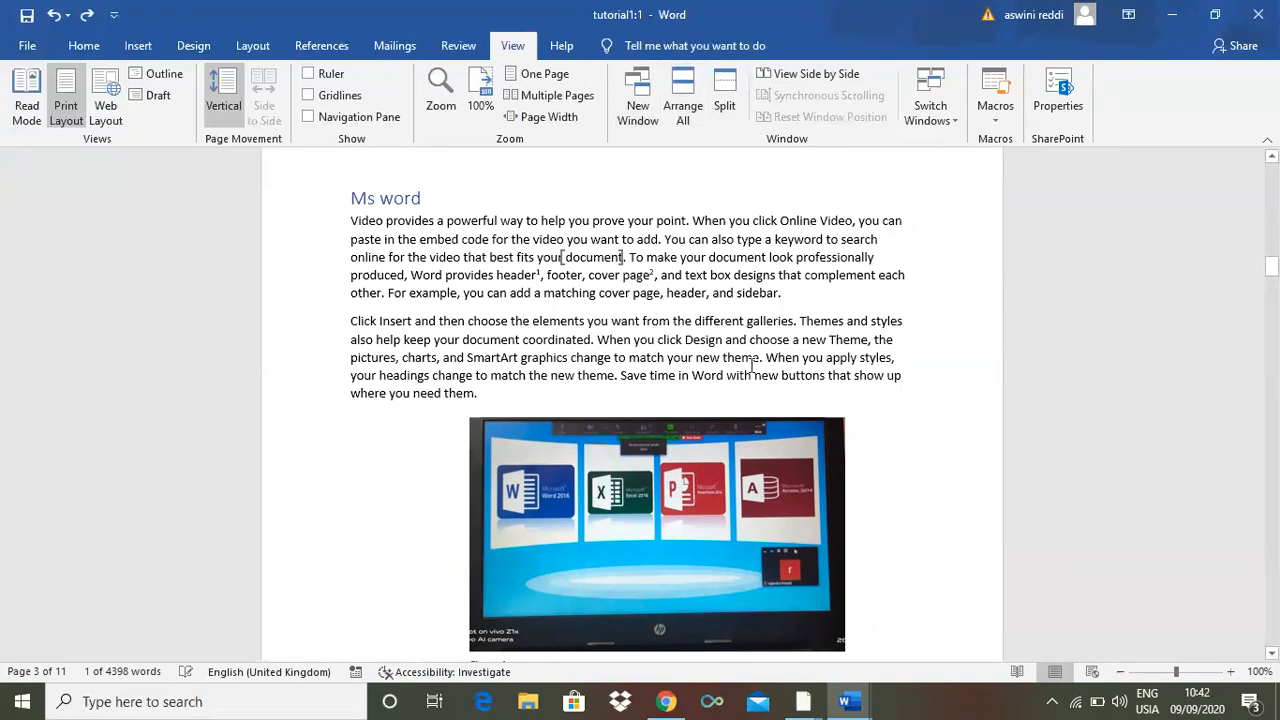
- View the tutorial1:1 and tutorial1:2 windows side by side and scroll both together through the document
{"action": "left_click", "coordinate": [810, 75]}
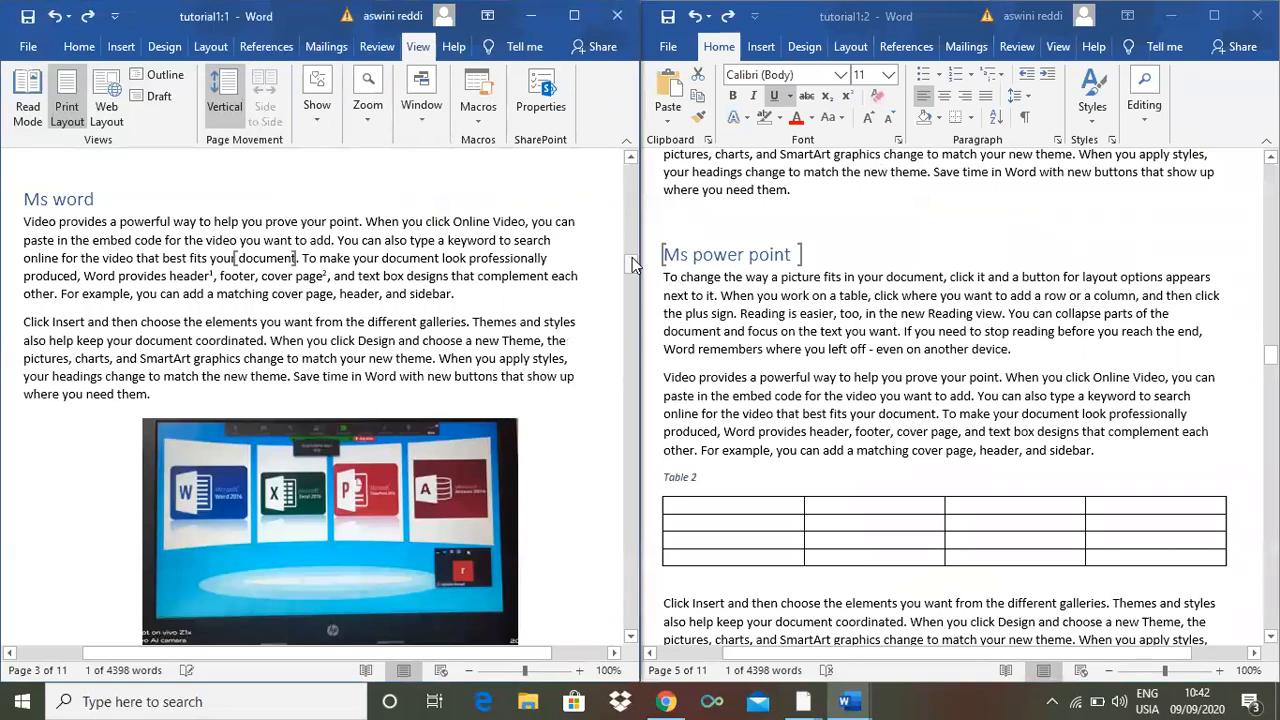
{"action": "left_click_drag", "start_coordinate": [632, 265], "coordinate": [630, 345]}
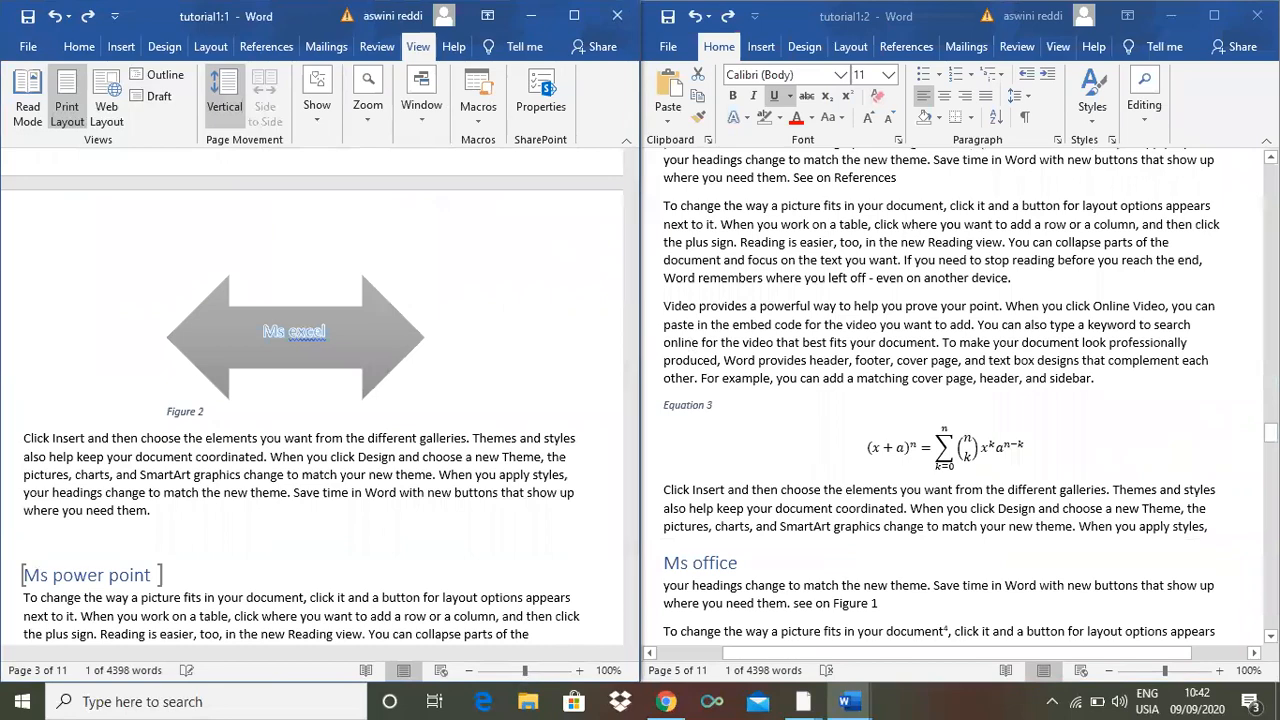
{"action": "left_click", "coordinate": [900, 400]}
{"action": "left_click_drag", "start_coordinate": [1271, 432], "coordinate": [1271, 363]}
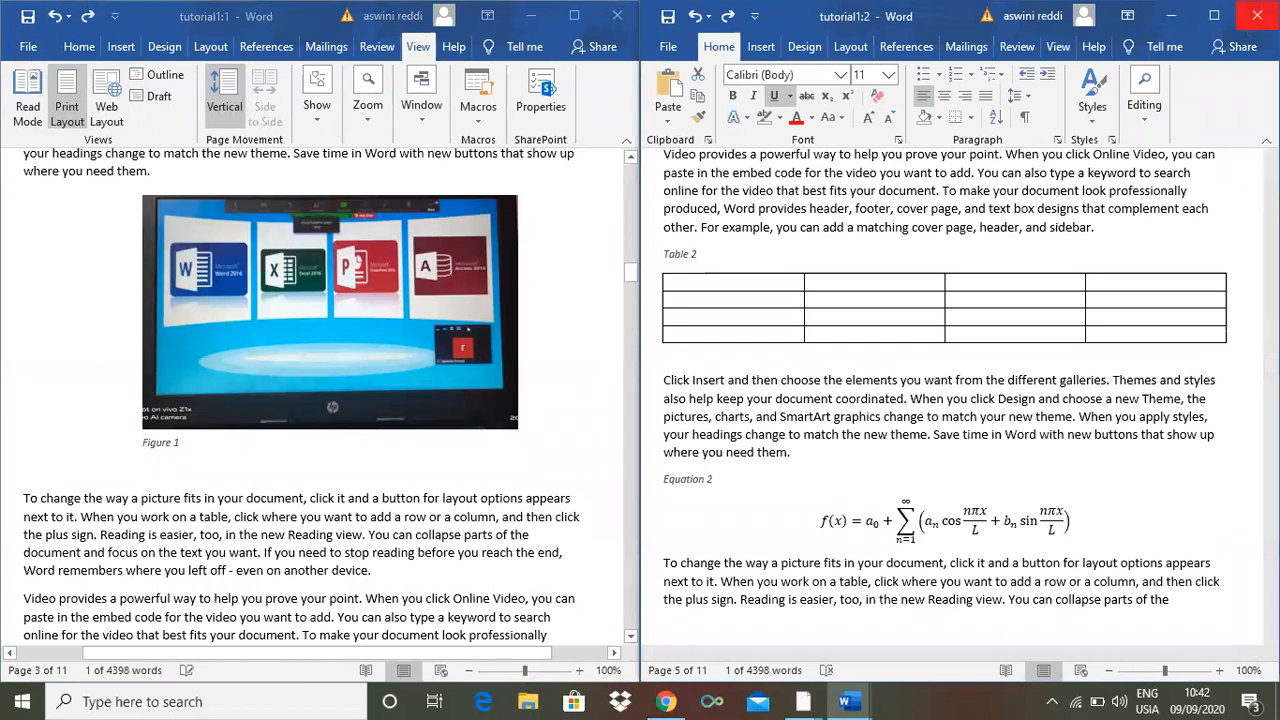
- Close the tutorial1:2 window, keeping only the tutorial1 window open
{"action": "left_click", "coordinate": [1257, 15]}
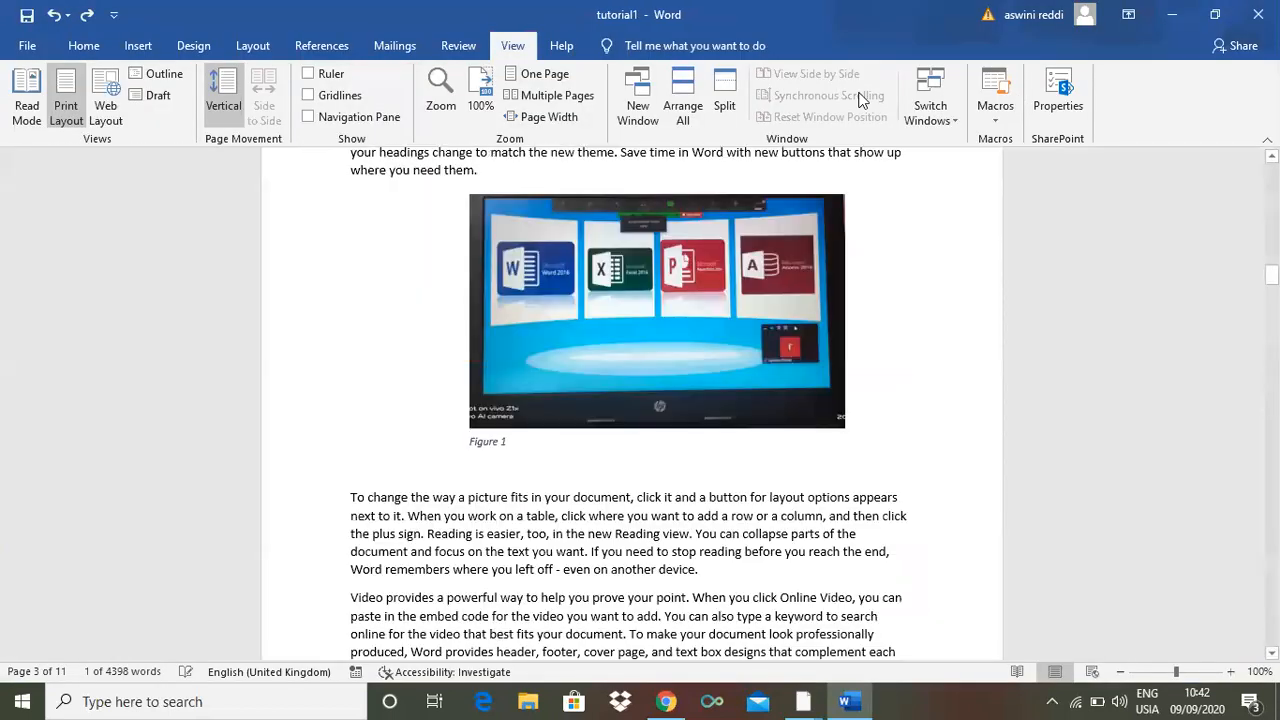
{"action": "left_click", "coordinate": [849, 700]}
{"action": "left_click", "coordinate": [849, 700]}
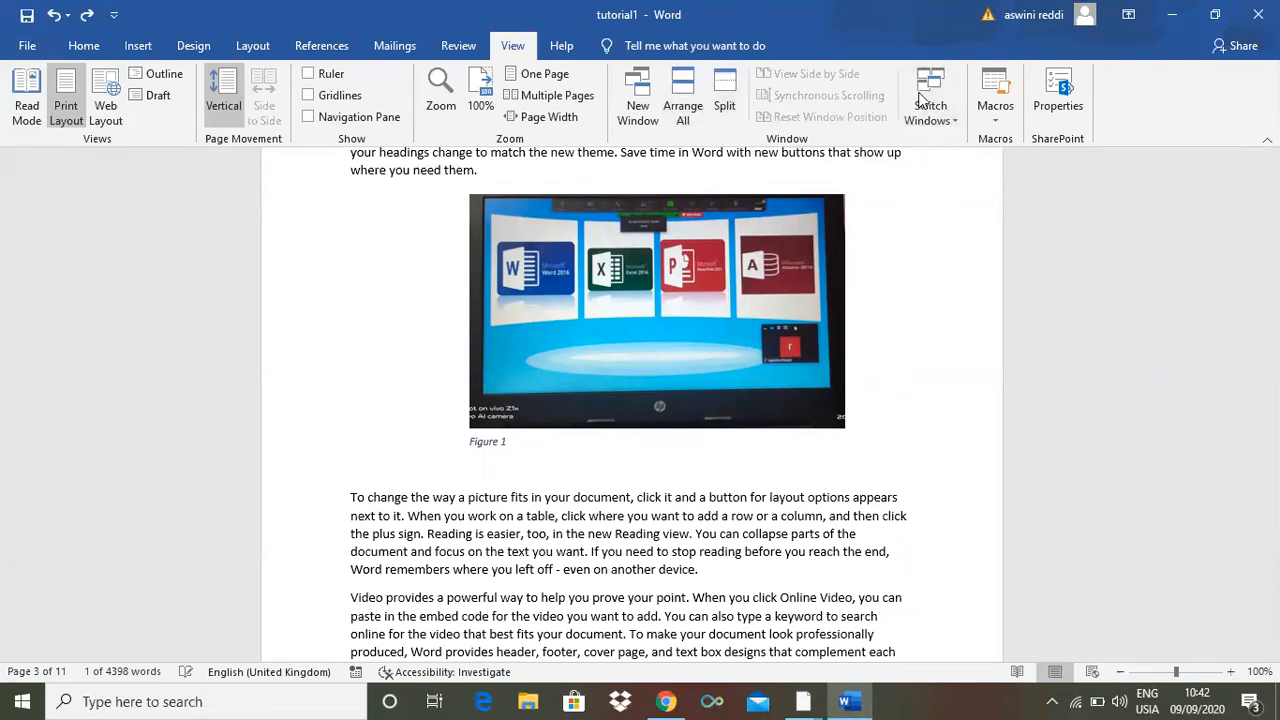
- Open the ms word4 document from the desktop and minimise its window
{"action": "left_click", "coordinate": [1170, 16]}
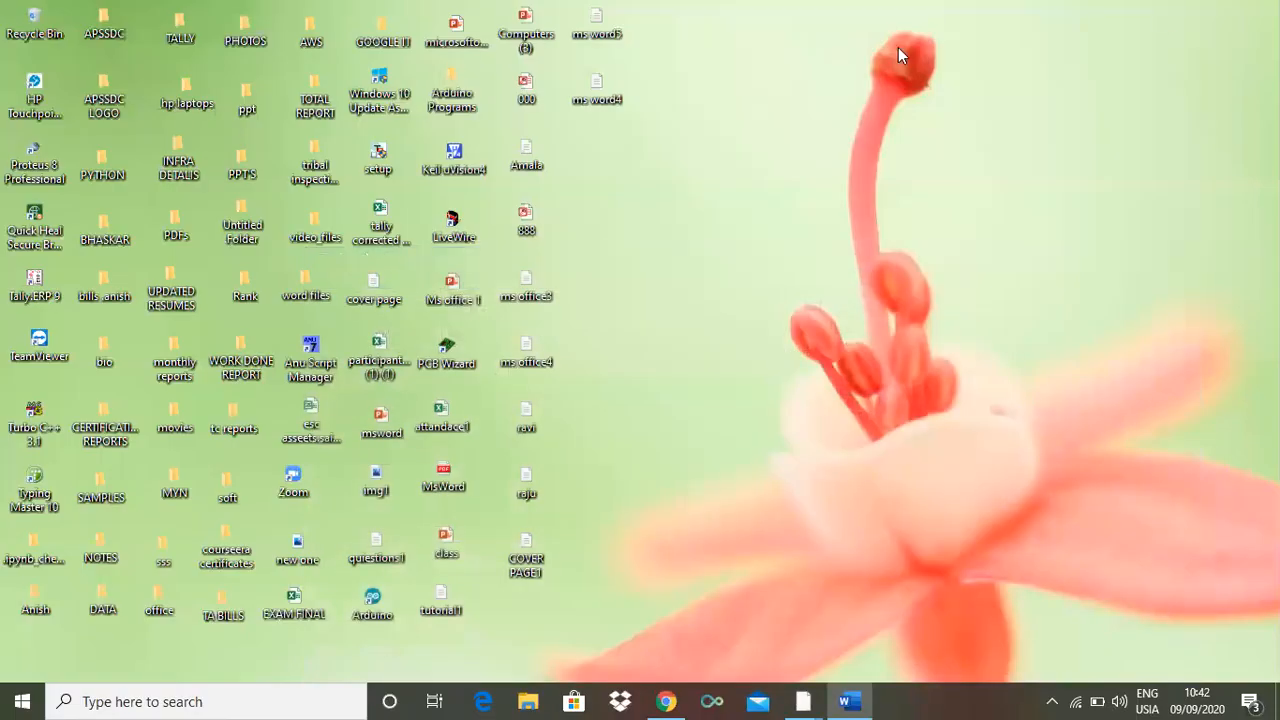
{"action": "double_click", "coordinate": [604, 107]}
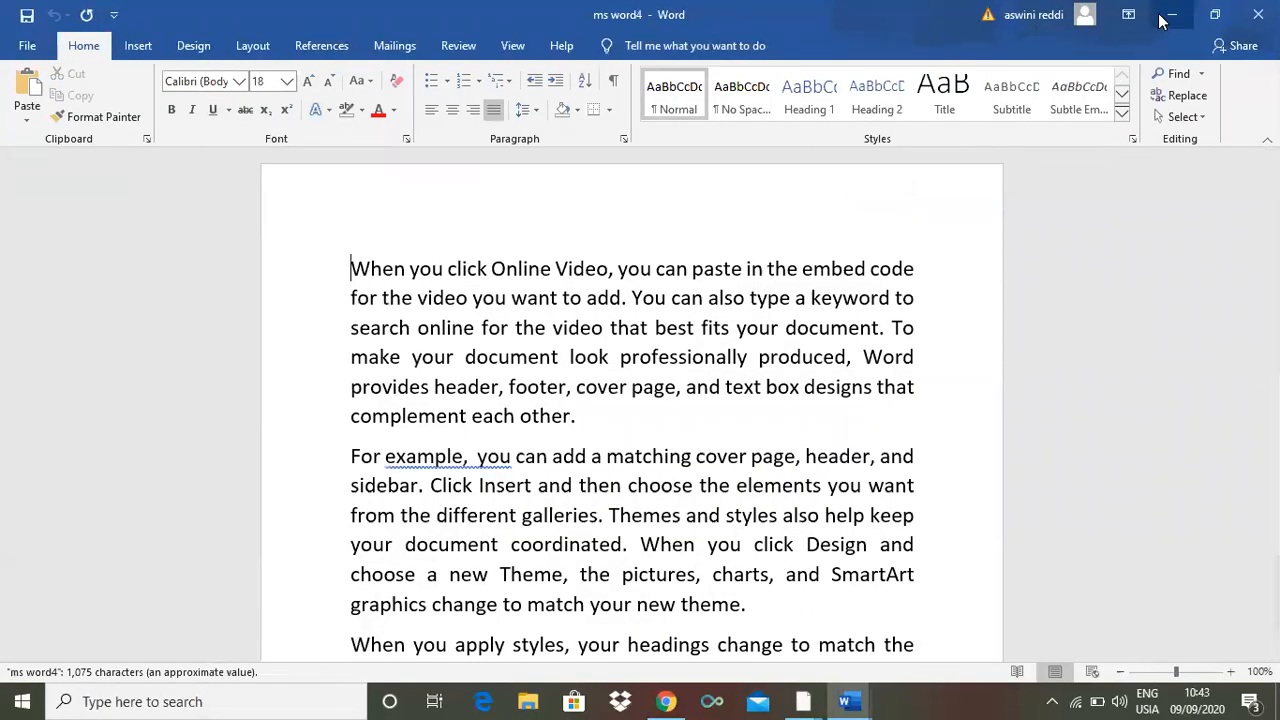
{"action": "left_click", "coordinate": [1170, 22]}
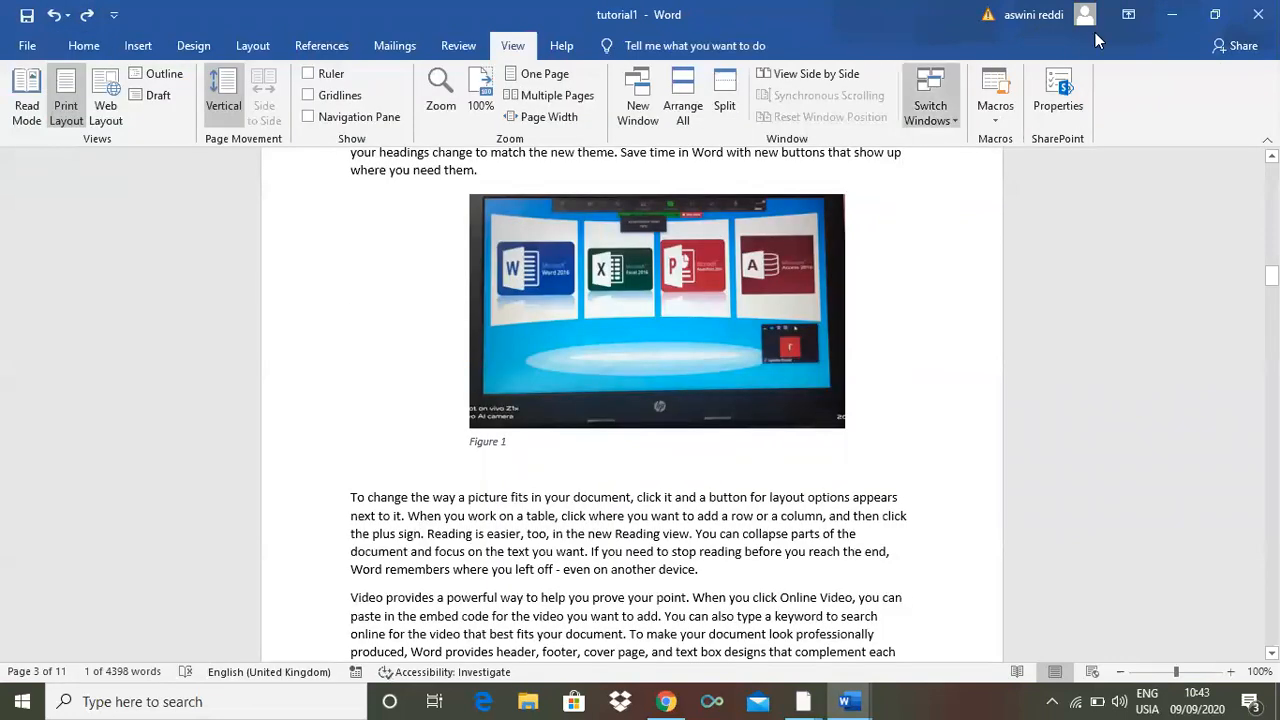
- Open the raju document from the desktop and minimise all open Word windows
{"action": "left_click", "coordinate": [1174, 22]}
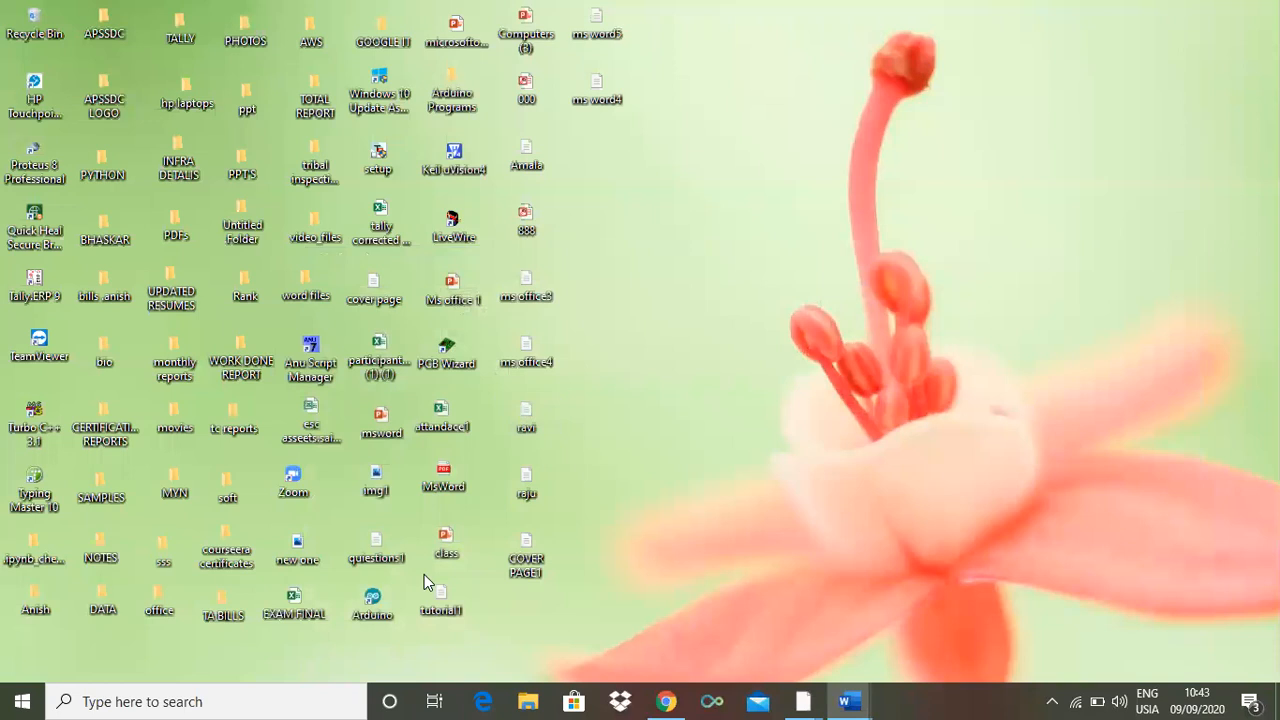
{"action": "double_click", "coordinate": [529, 475]}
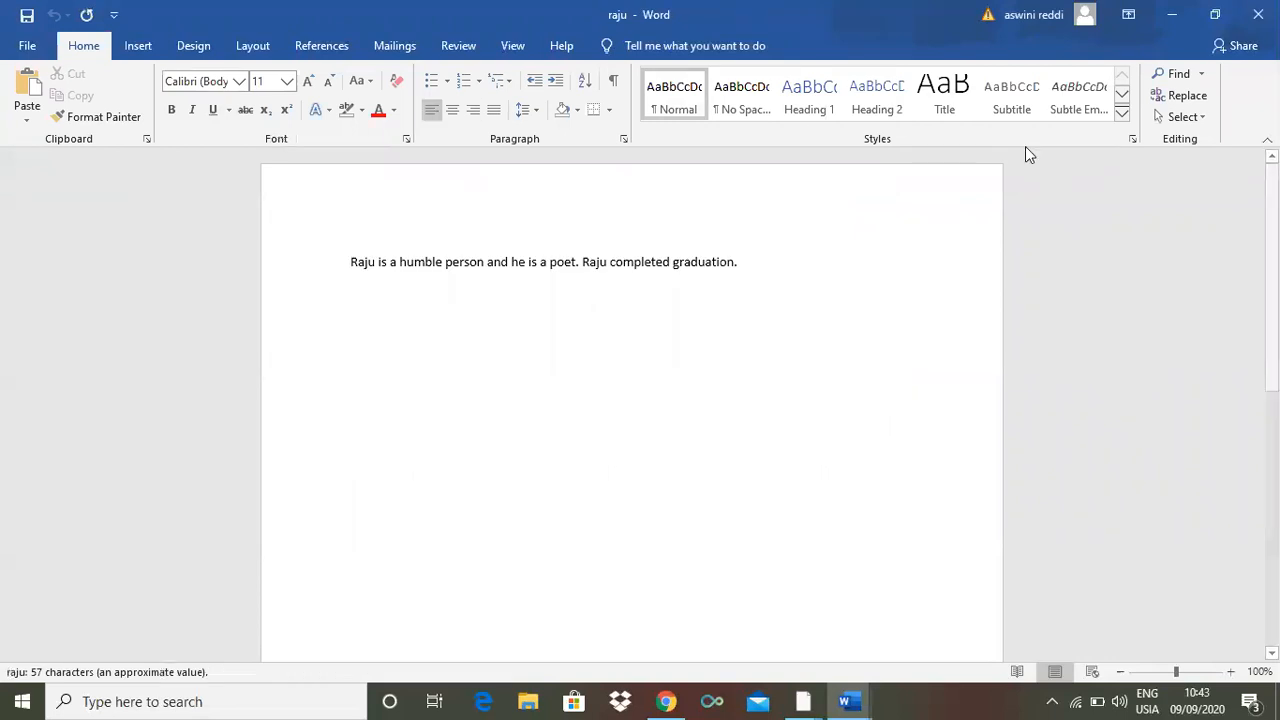
{"action": "left_click", "coordinate": [1178, 17]}
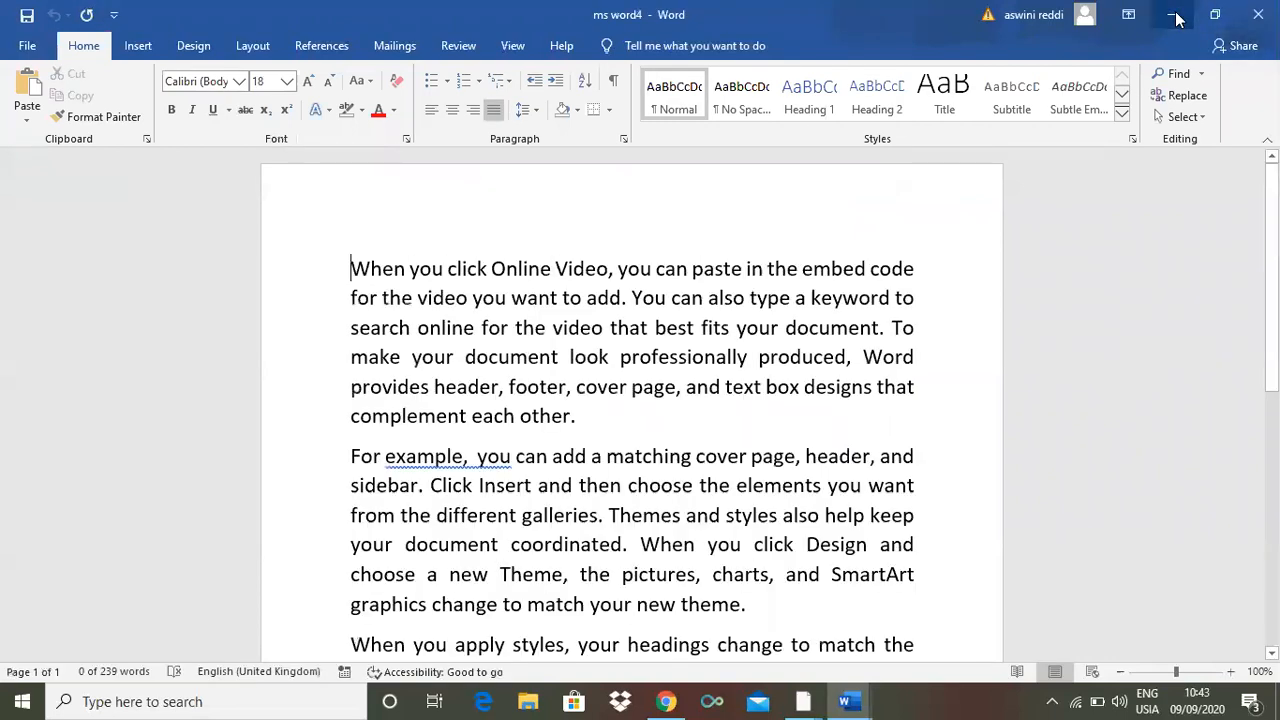
{"action": "left_click", "coordinate": [1178, 17]}
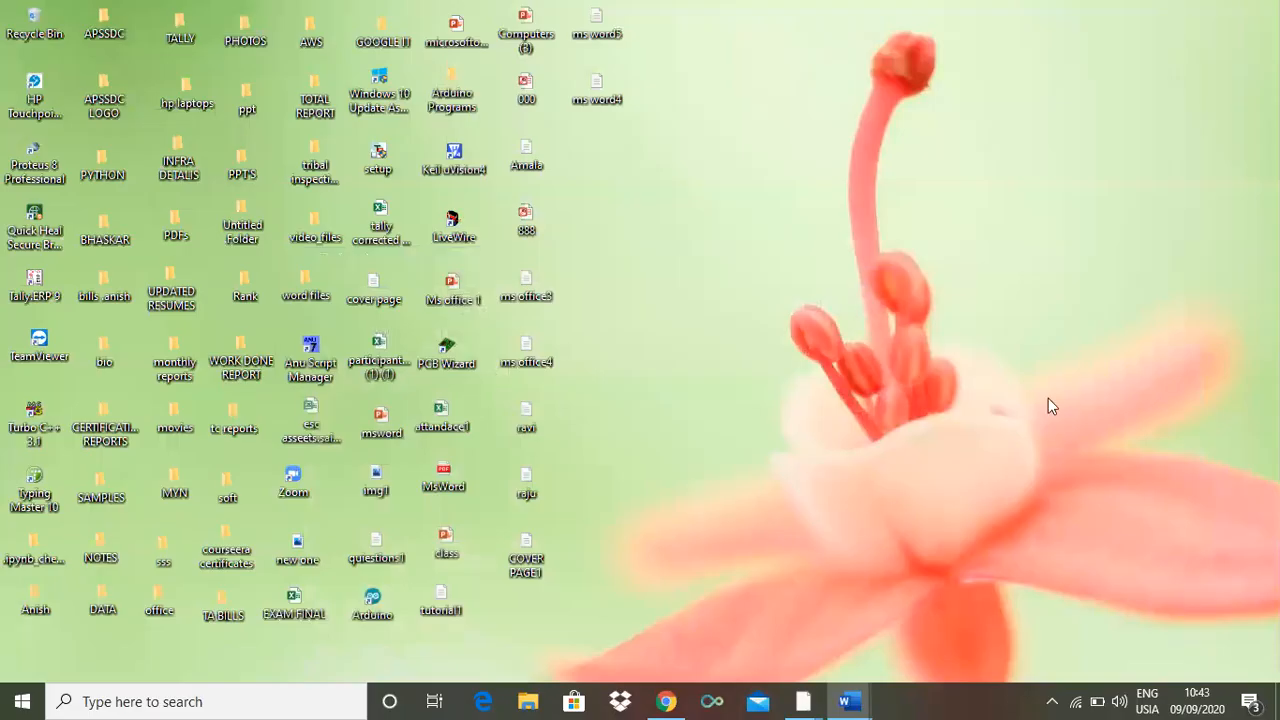
- Restore the tutorial1 window and show the Rules, Regulations, ms word and MS PPT listing on page 2
{"action": "left_click", "coordinate": [852, 699]}
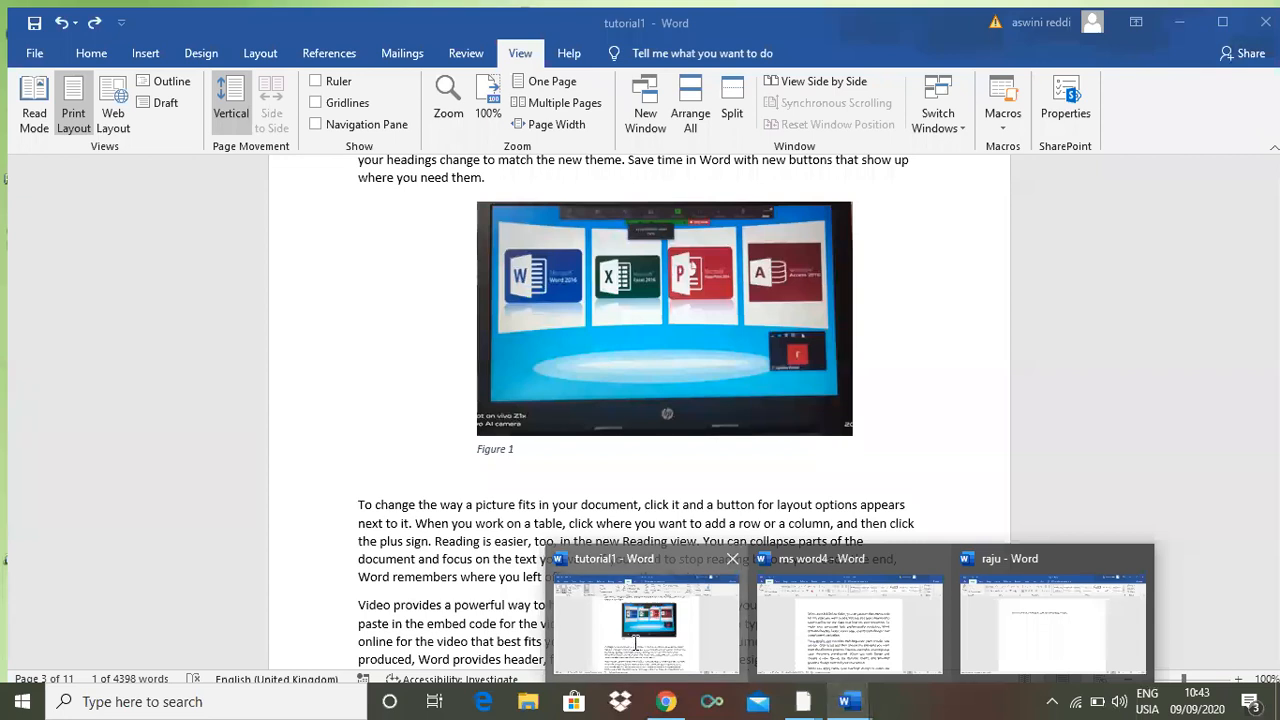
{"action": "left_click", "coordinate": [635, 645]}
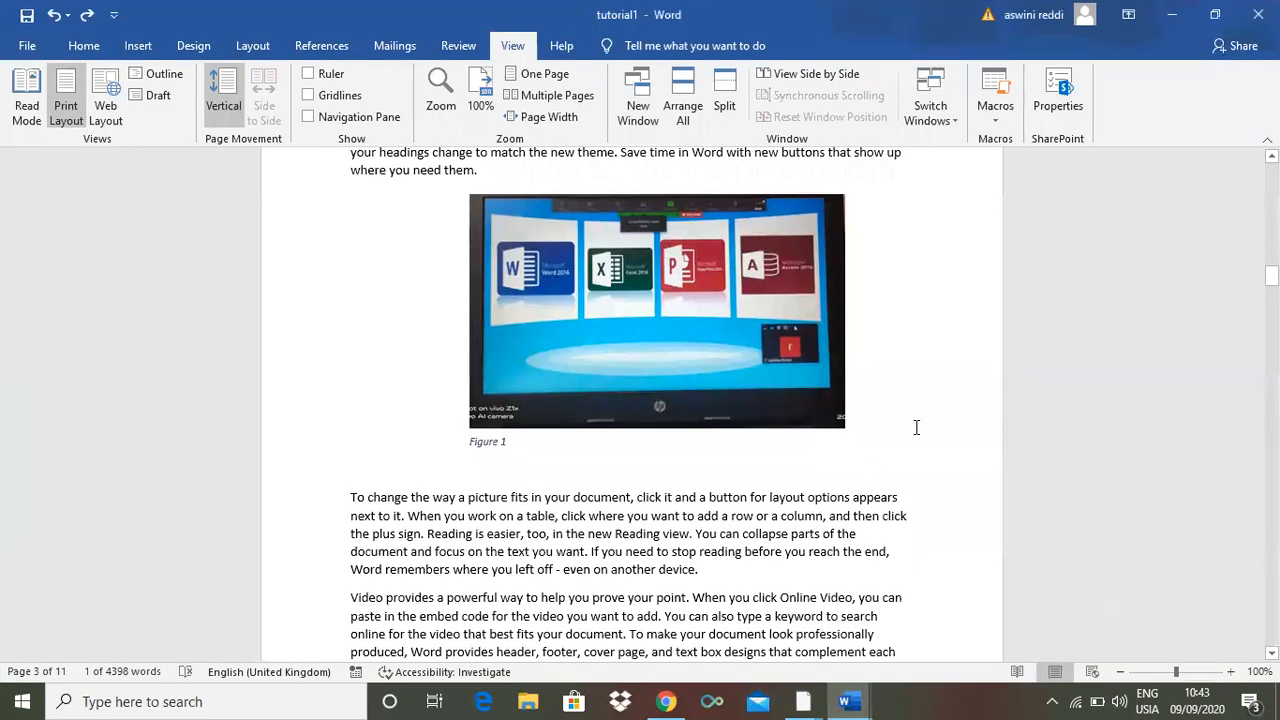
{"action": "scroll", "coordinate": [632, 404], "scroll_direction": "up", "scroll_amount": 20}
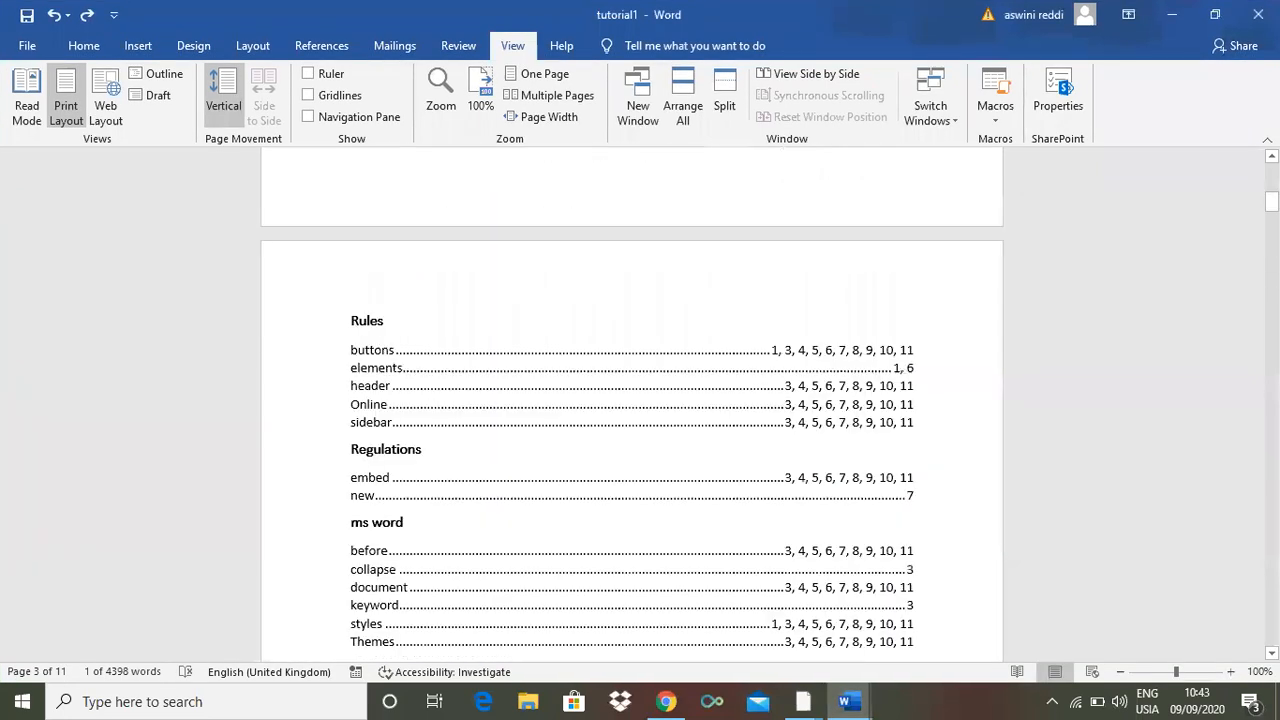
{"action": "left_click_drag", "start_coordinate": [1271, 173], "coordinate": [1271, 224]}
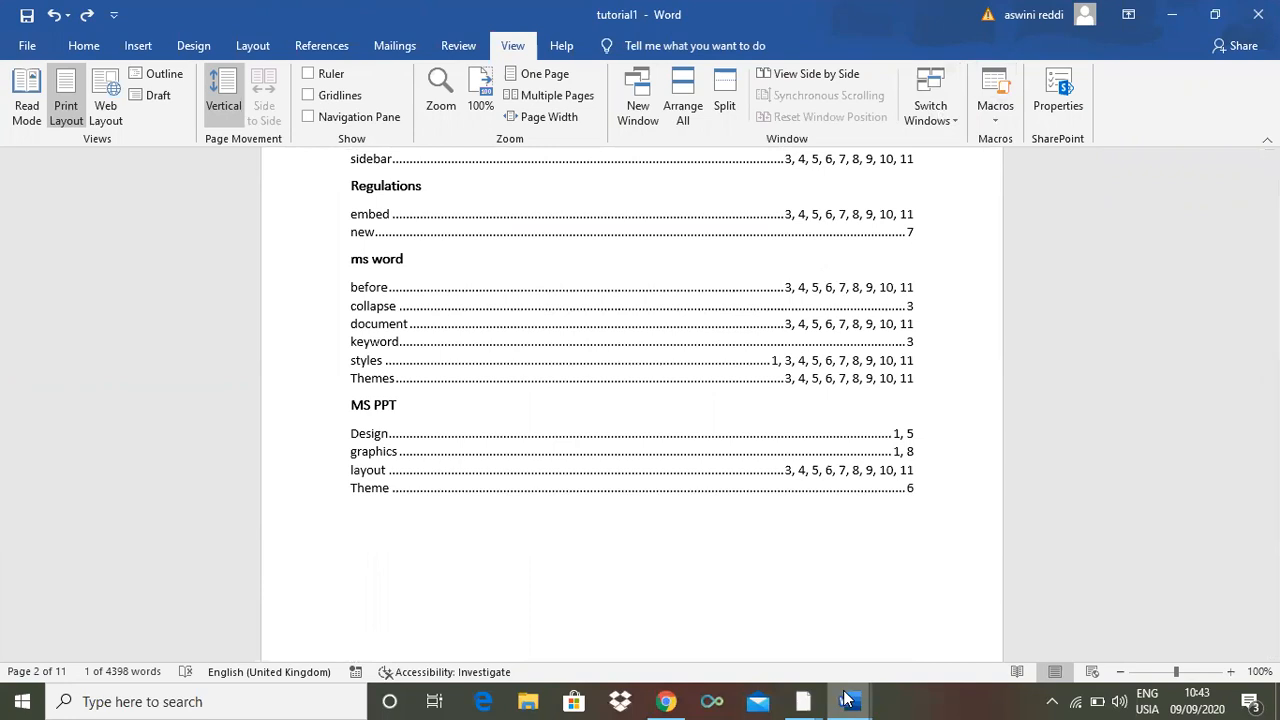
- Compare the Switch Windows list in tutorial1 with the taskbar previews of the open Word documents
{"action": "mouse_move", "coordinate": [852, 699]}
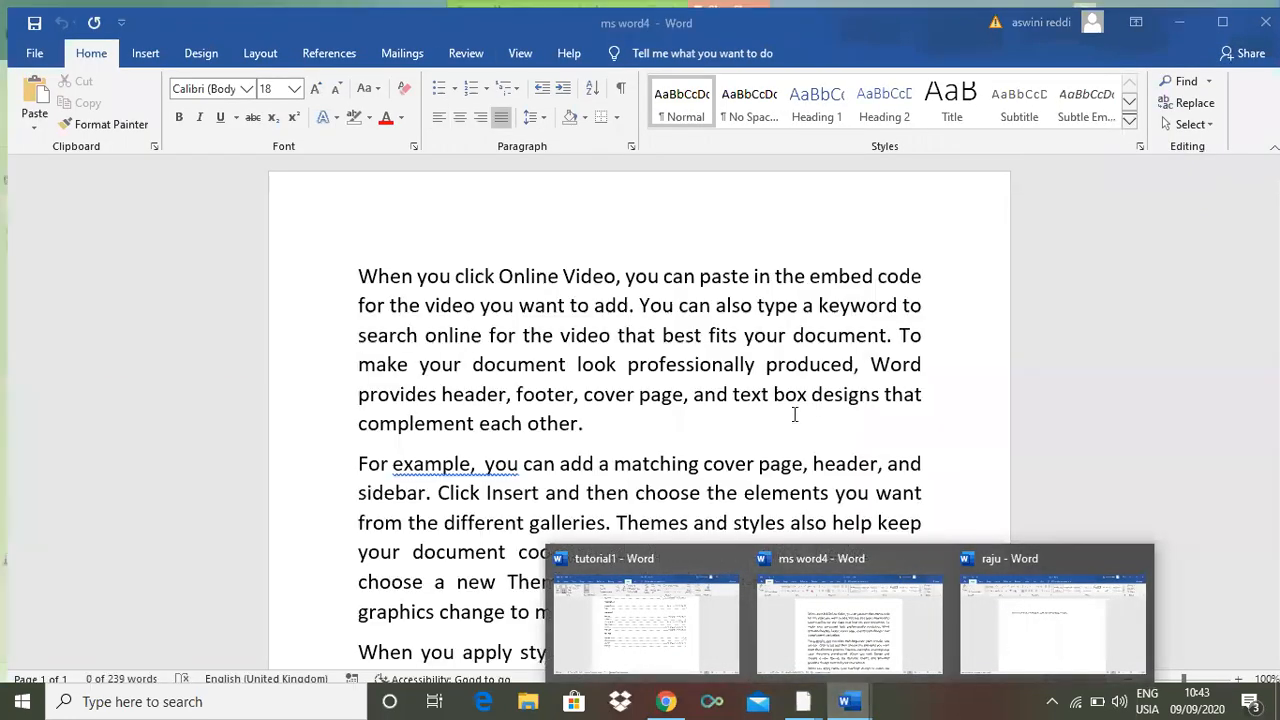
{"action": "left_click", "coordinate": [647, 625]}
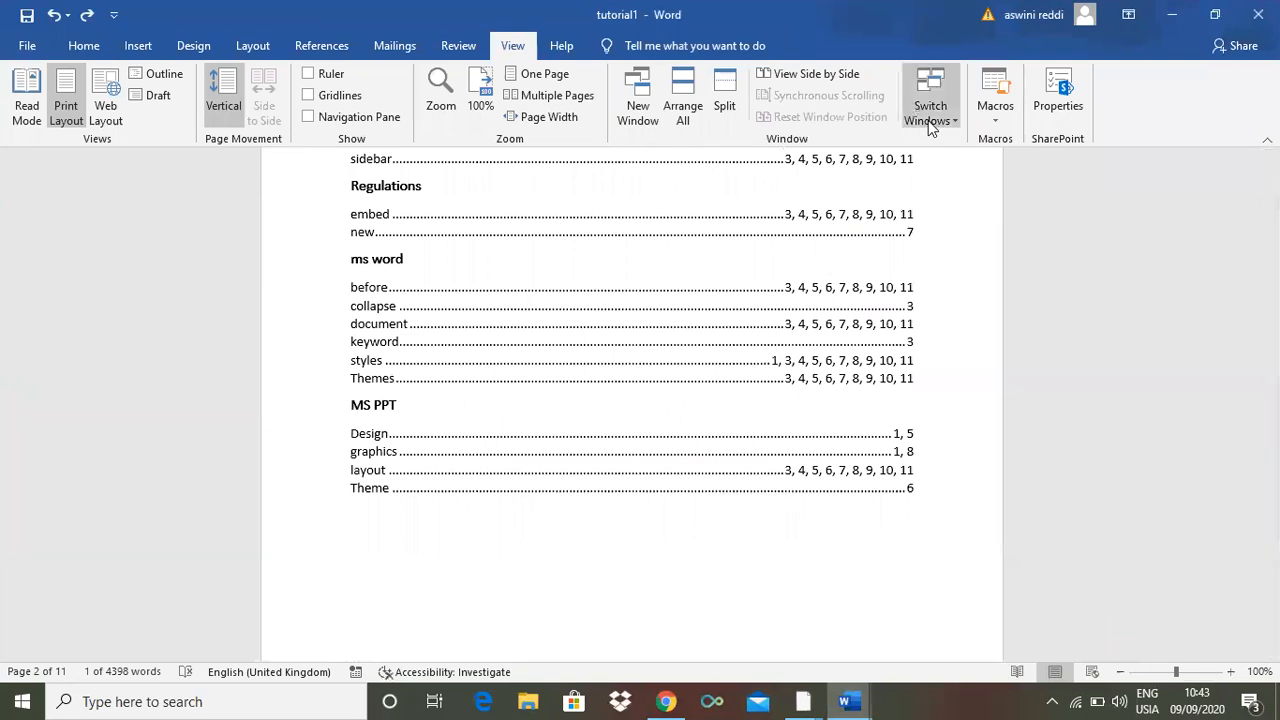
{"action": "left_click", "coordinate": [958, 120]}
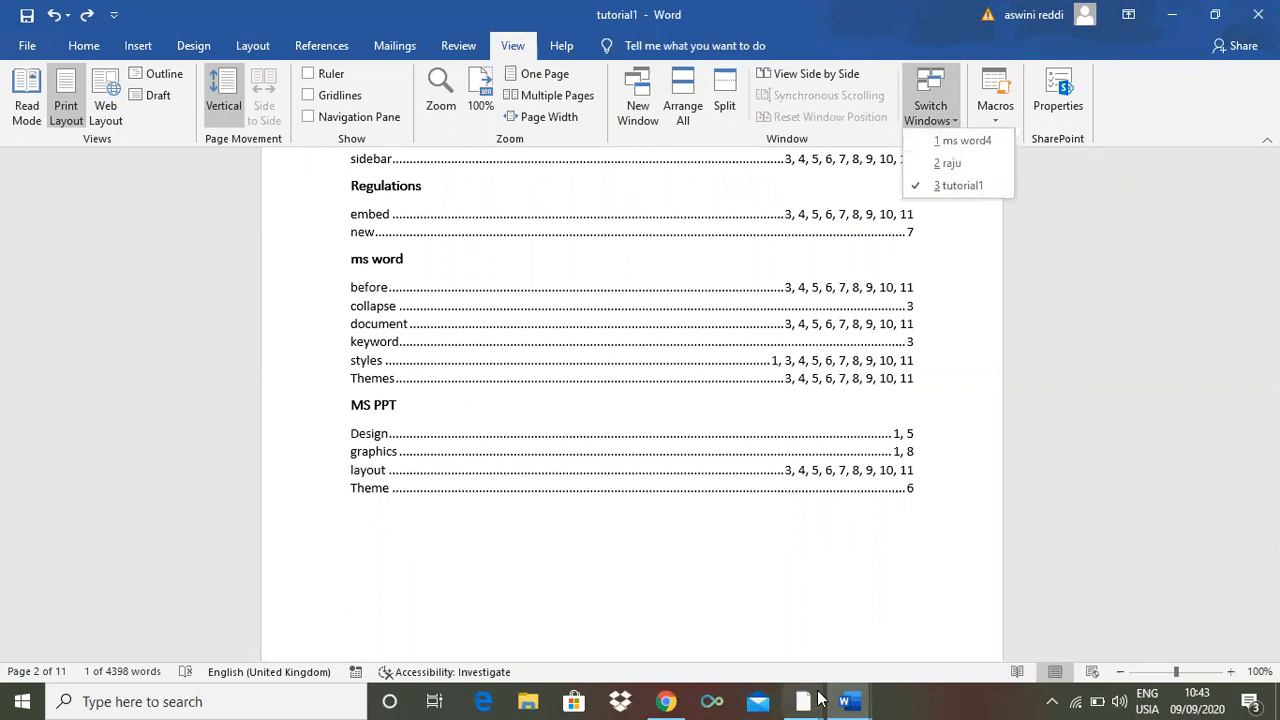
{"action": "mouse_move", "coordinate": [843, 699]}
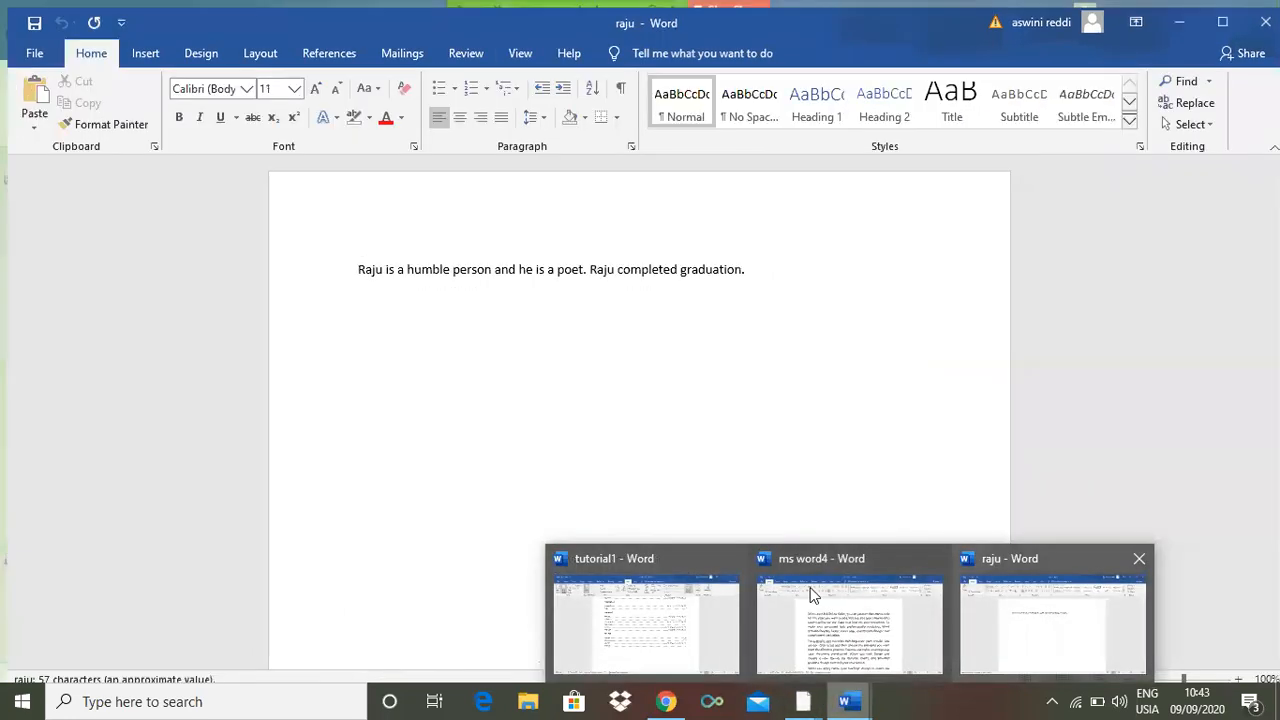
{"action": "mouse_move", "coordinate": [795, 588]}
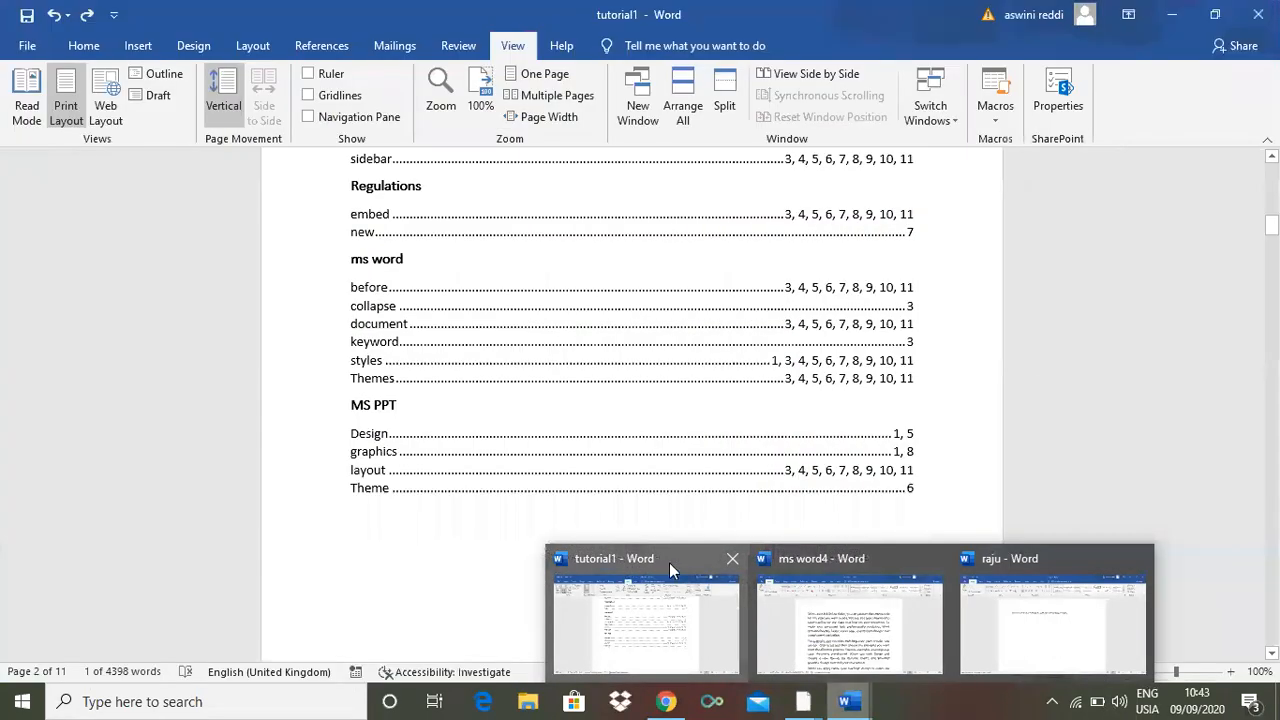
{"action": "mouse_move", "coordinate": [1005, 577]}
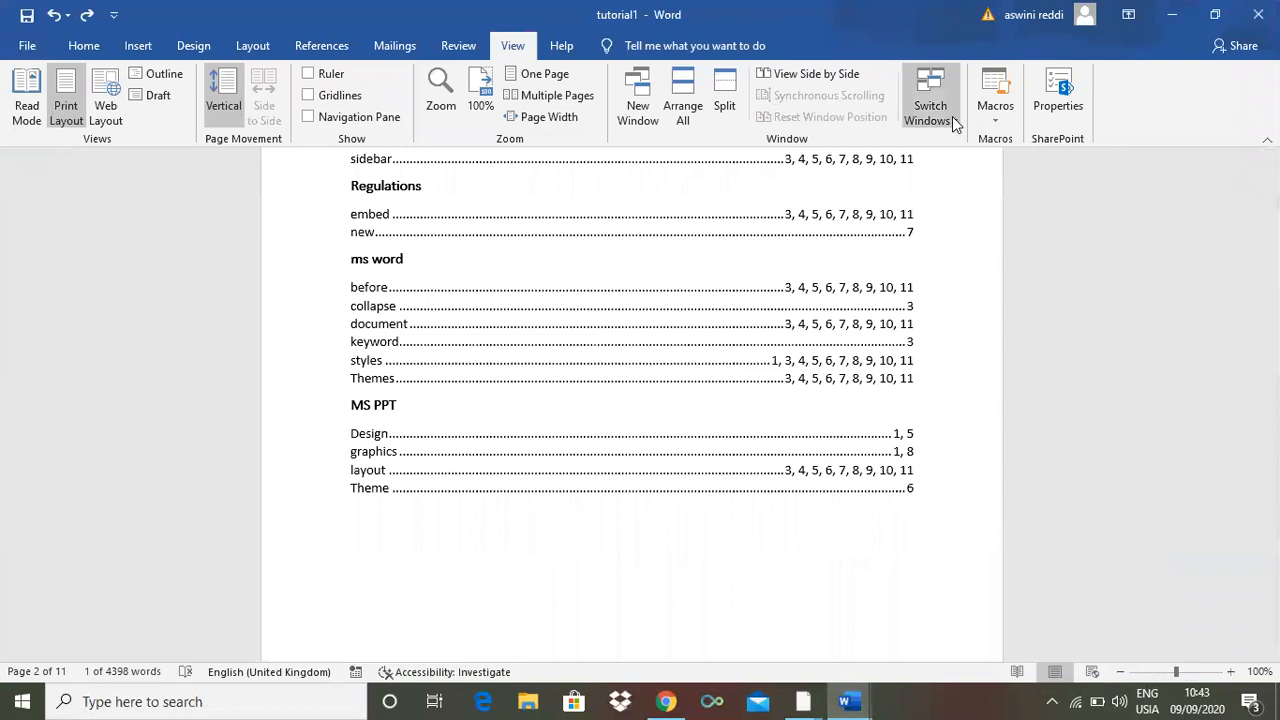
- Use Switch Windows to go from tutorial1 to ms word4 and maximise its window
{"action": "left_click", "coordinate": [952, 120]}
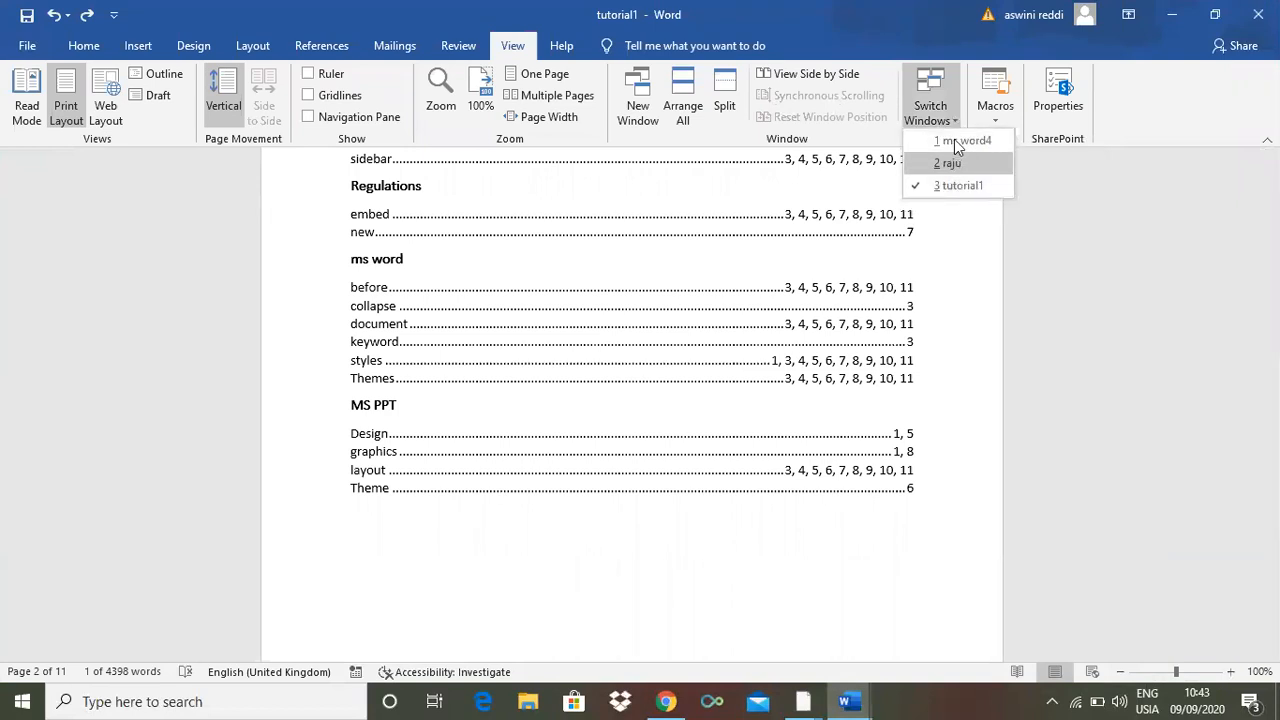
{"action": "left_click", "coordinate": [964, 141]}
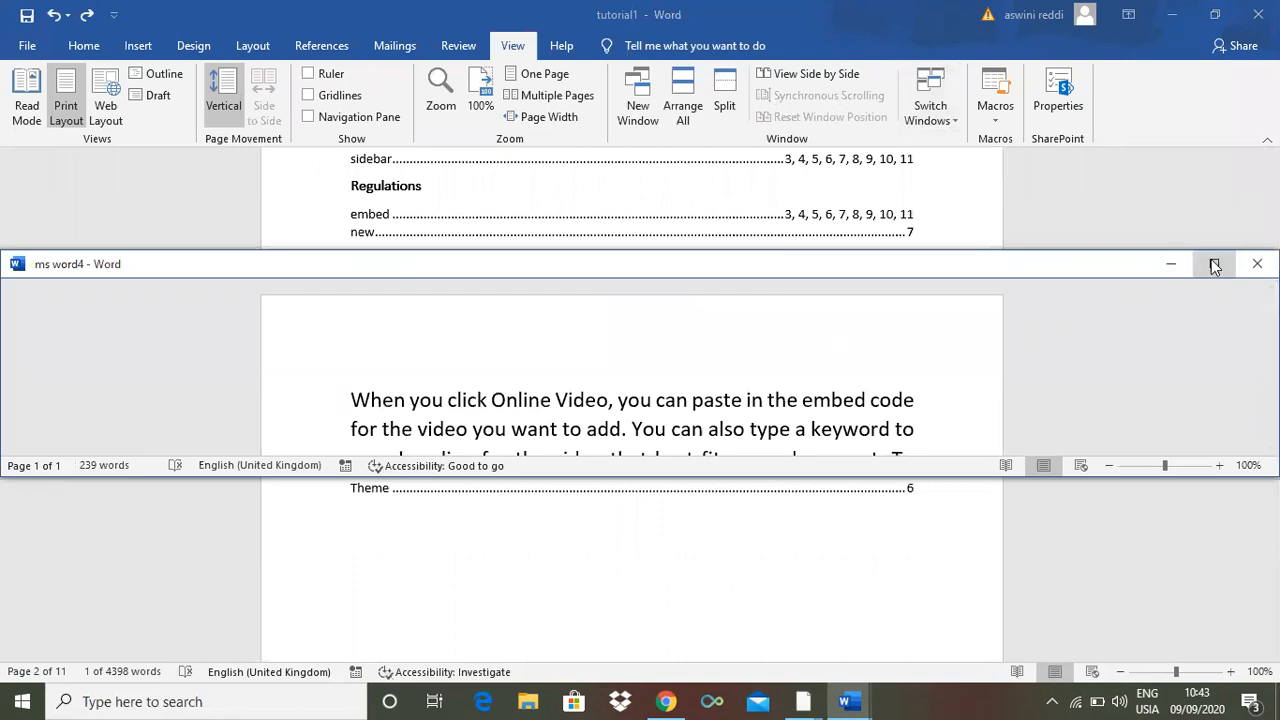
{"action": "left_click", "coordinate": [1211, 259]}
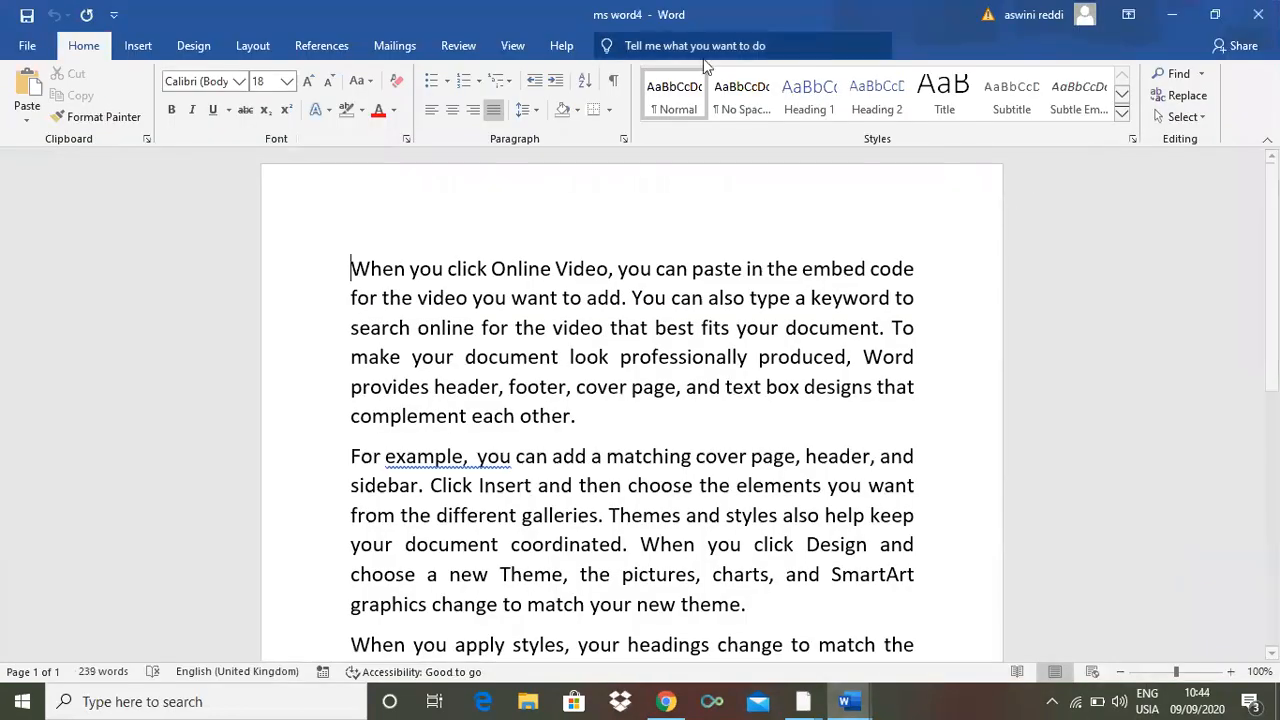
- Use Switch Windows to return from ms word4 to tutorial1
{"action": "left_click", "coordinate": [514, 48]}
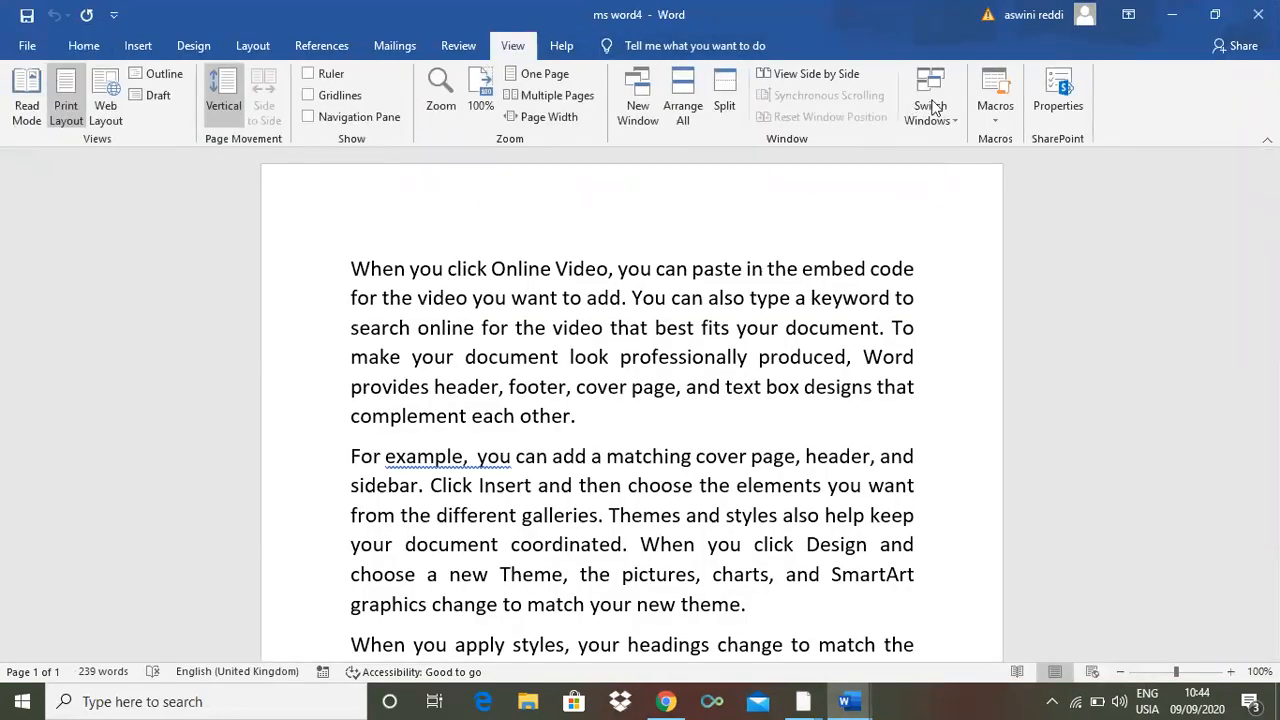
{"action": "left_click", "coordinate": [956, 116]}
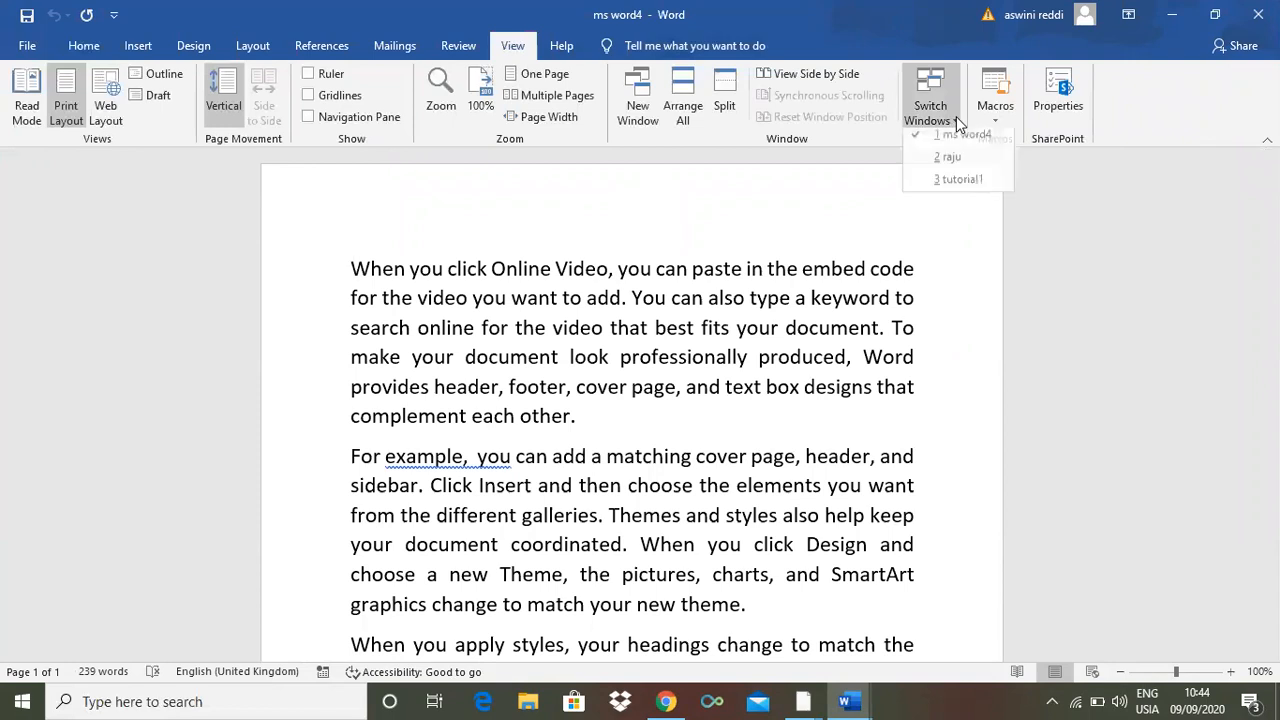
{"action": "left_click", "coordinate": [960, 186]}
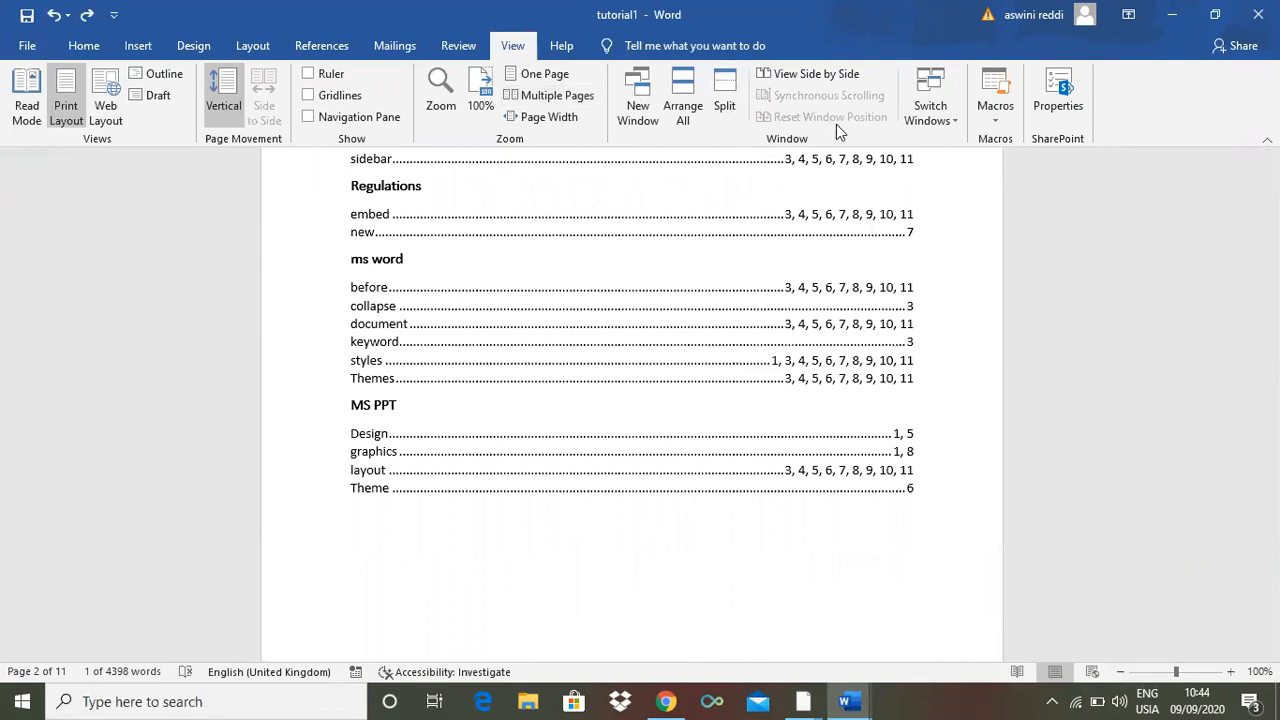
- Use Switch Windows to go from tutorial1 to the raju document and maximise its window
{"action": "left_click", "coordinate": [951, 121]}
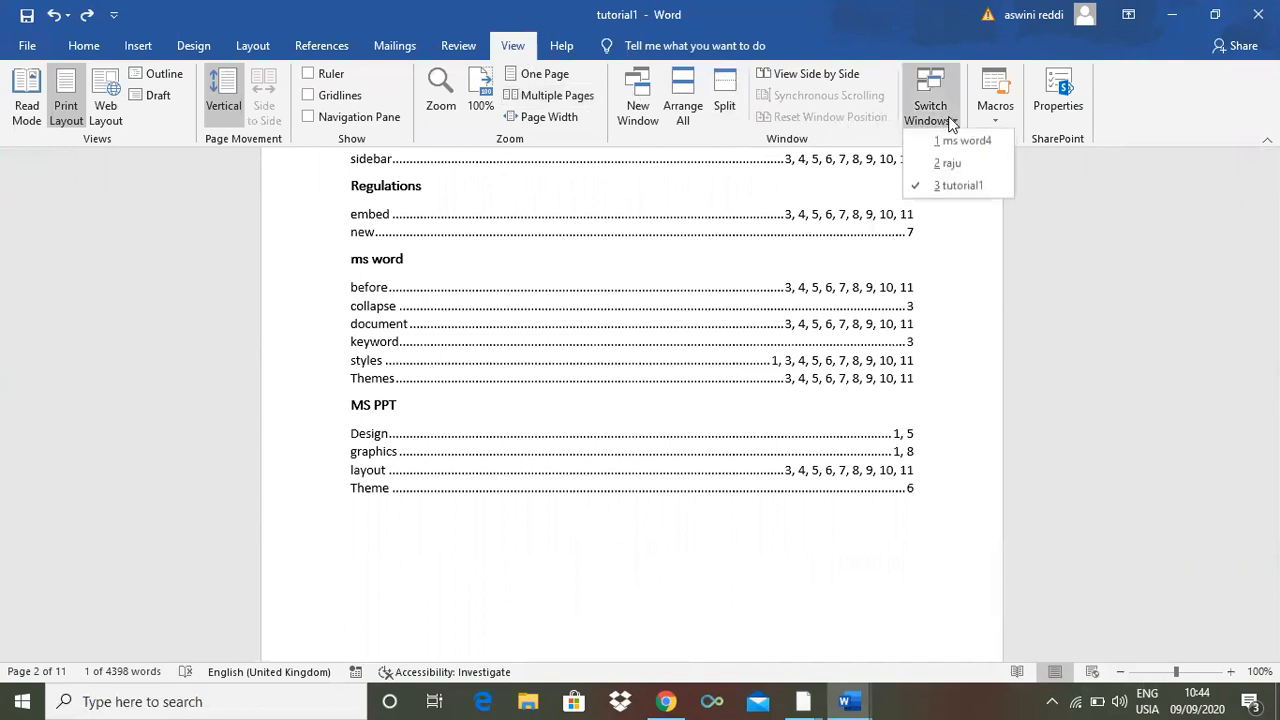
{"action": "left_click", "coordinate": [950, 164]}
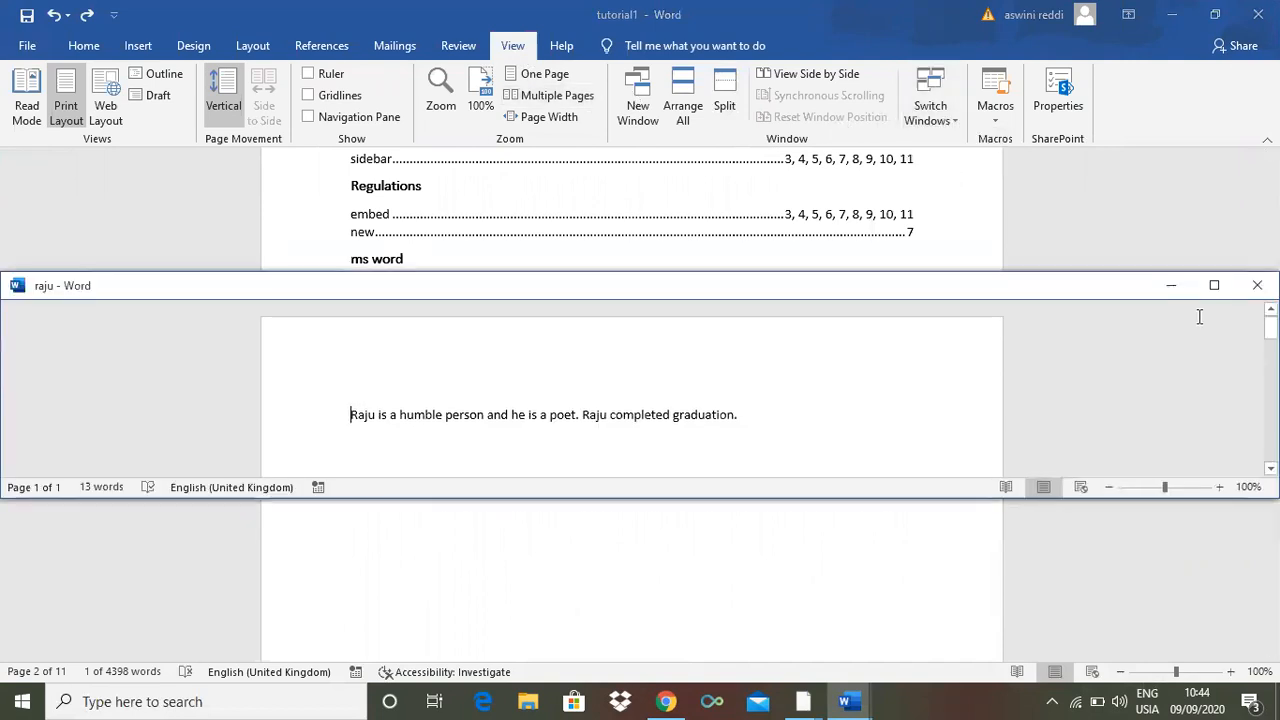
{"action": "left_click", "coordinate": [1215, 286]}
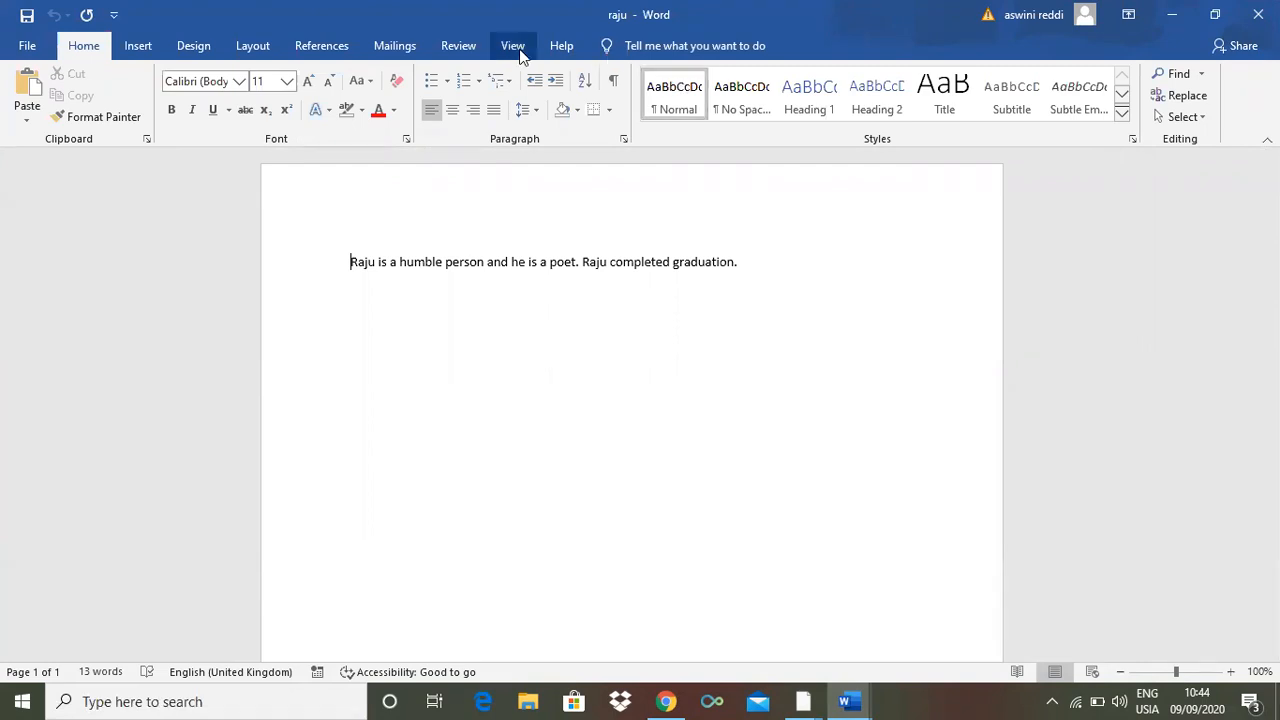
- Use Switch Windows to return from the raju document to tutorial1
{"action": "left_click", "coordinate": [512, 46]}
{"action": "left_click", "coordinate": [956, 118]}
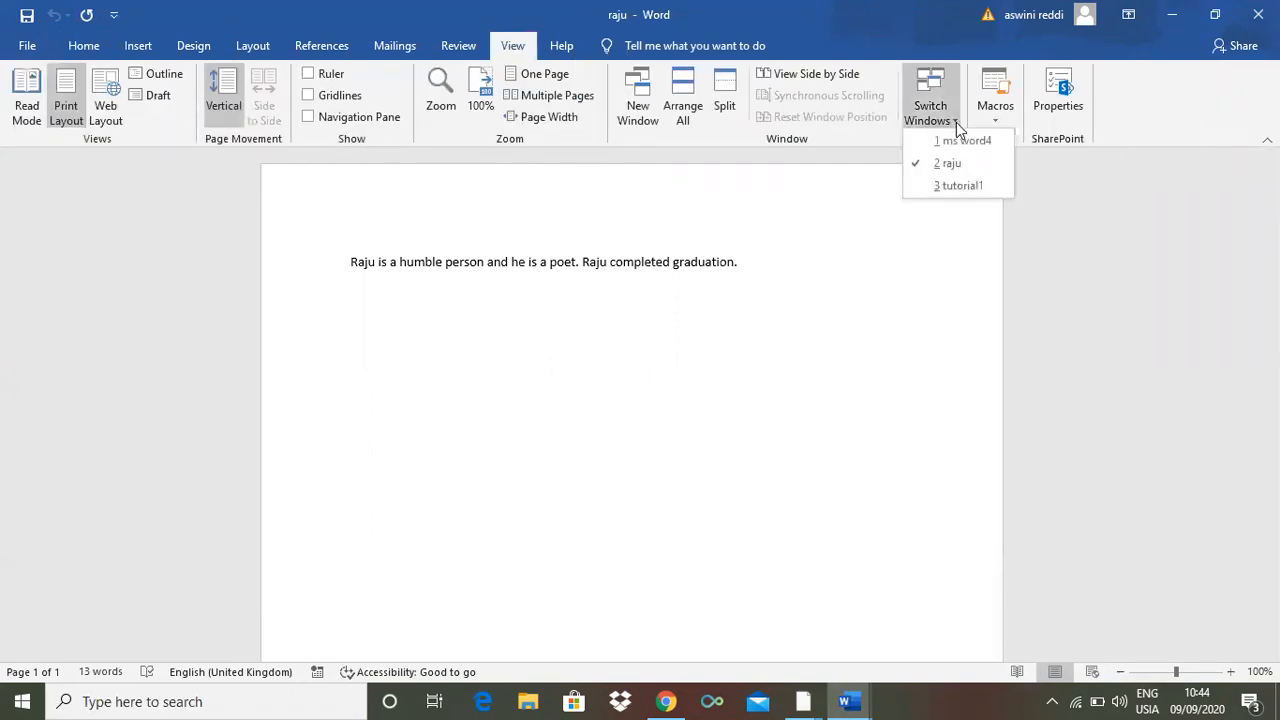
{"action": "left_click", "coordinate": [958, 186]}
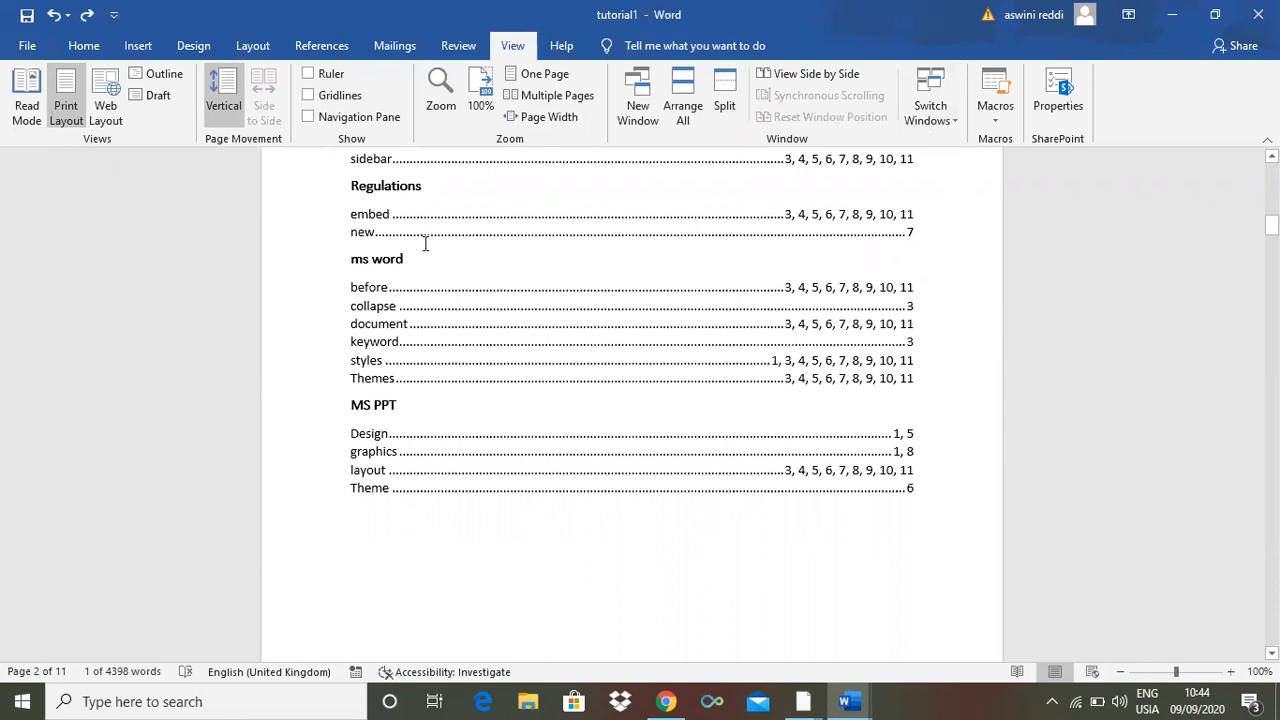
- Show the Ms word section on page 3 of tutorial1, and bring the raju document to the front
{"action": "left_click_drag", "start_coordinate": [1271, 225], "coordinate": [1271, 265]}
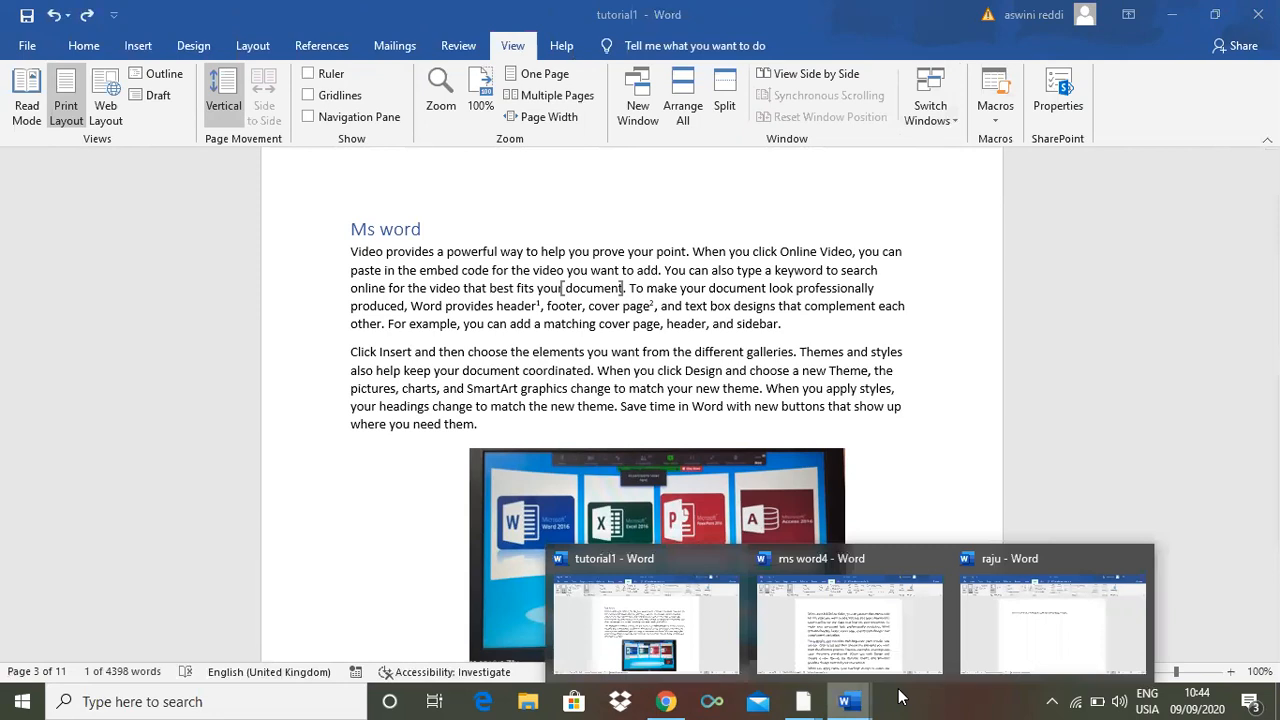
{"action": "left_click", "coordinate": [1038, 661]}
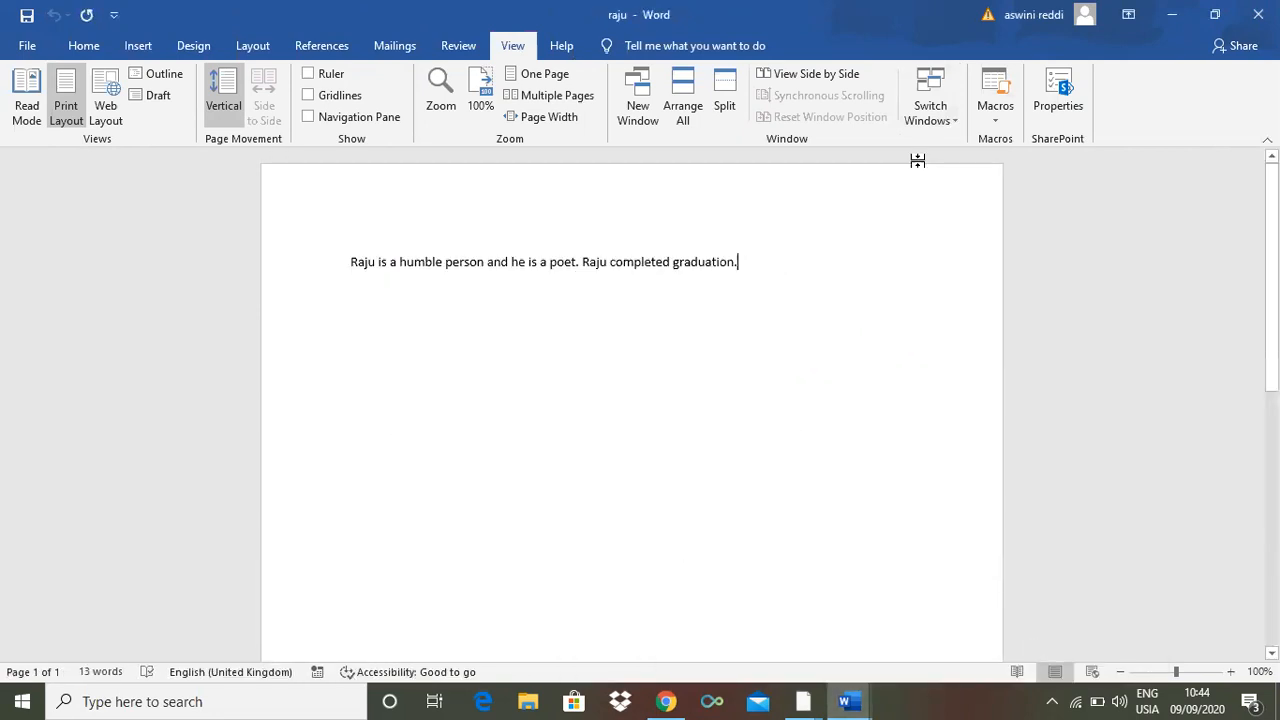
- Write "Creative life channel" in larger text on a new line below the opening sentence of the raju document
{"action": "key", "text": "BackSpace"}
{"action": "scroll", "coordinate": [620, 318], "scroll_direction": "up", "scroll_amount": 1}
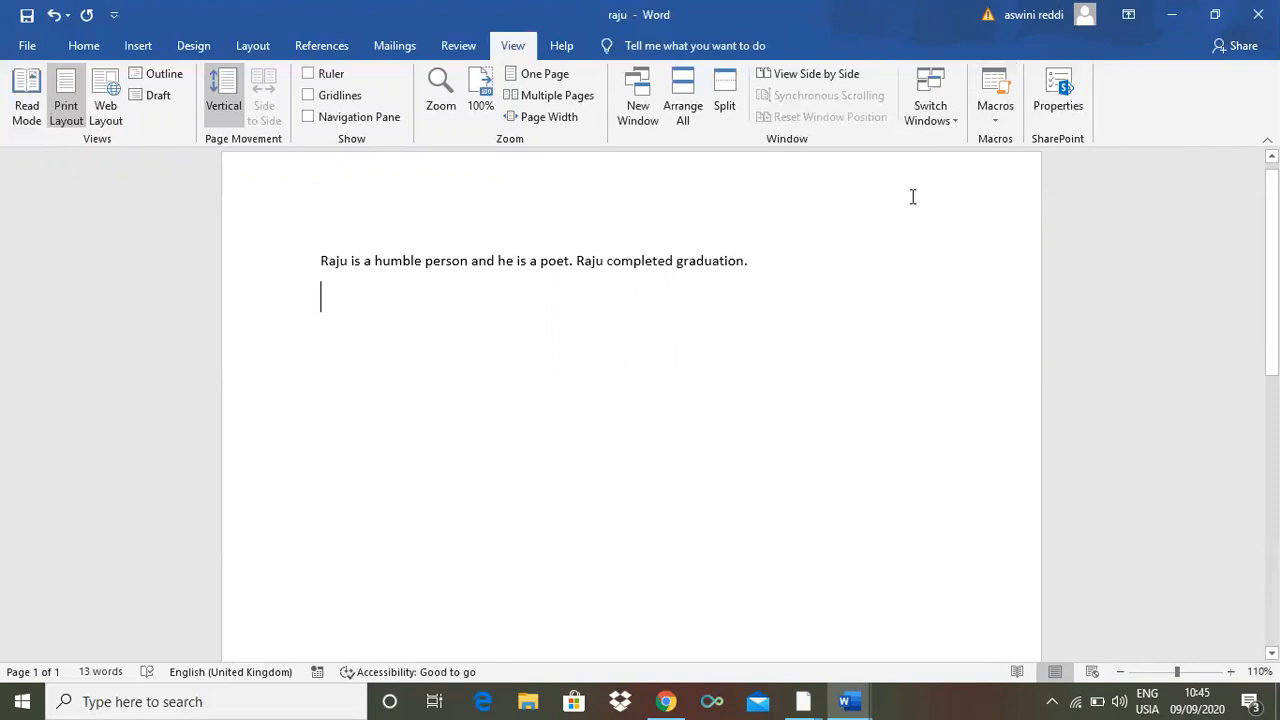
{"action": "type", "text": "crea"}
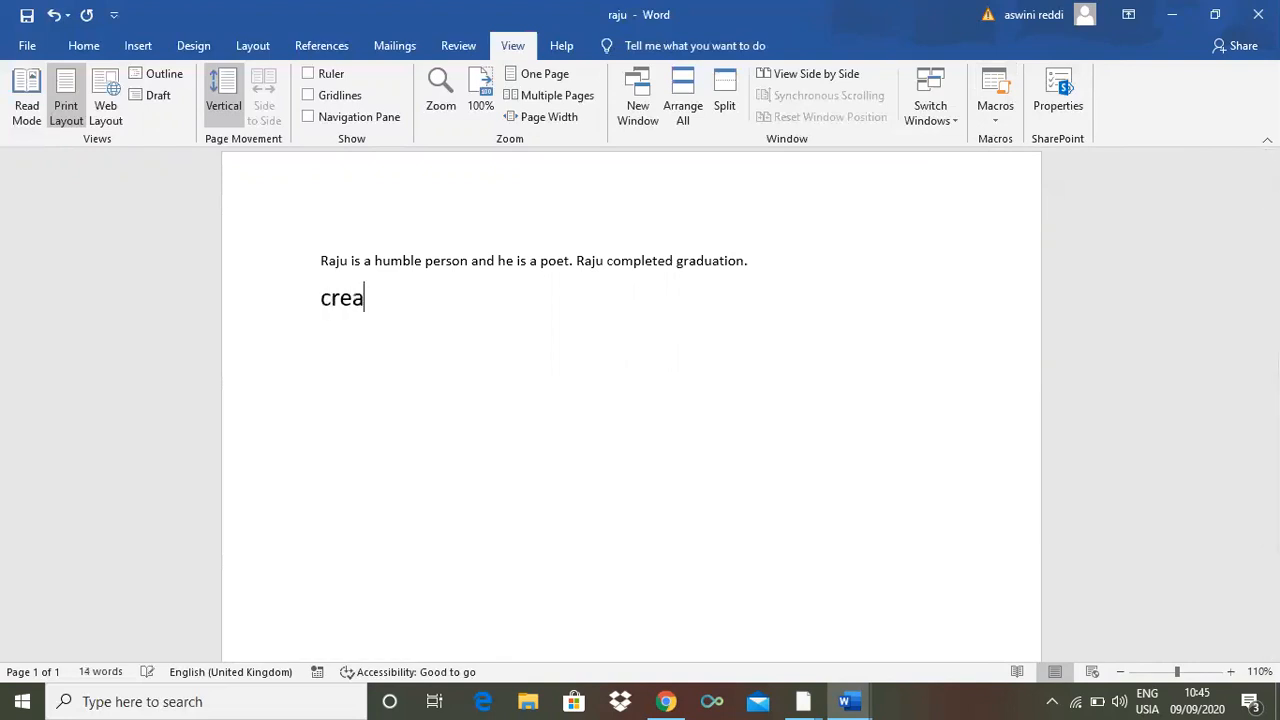
{"action": "type", "text": "tive"}
{"action": "key", "text": "BackSpace"}
{"action": "type", "text": "l"}
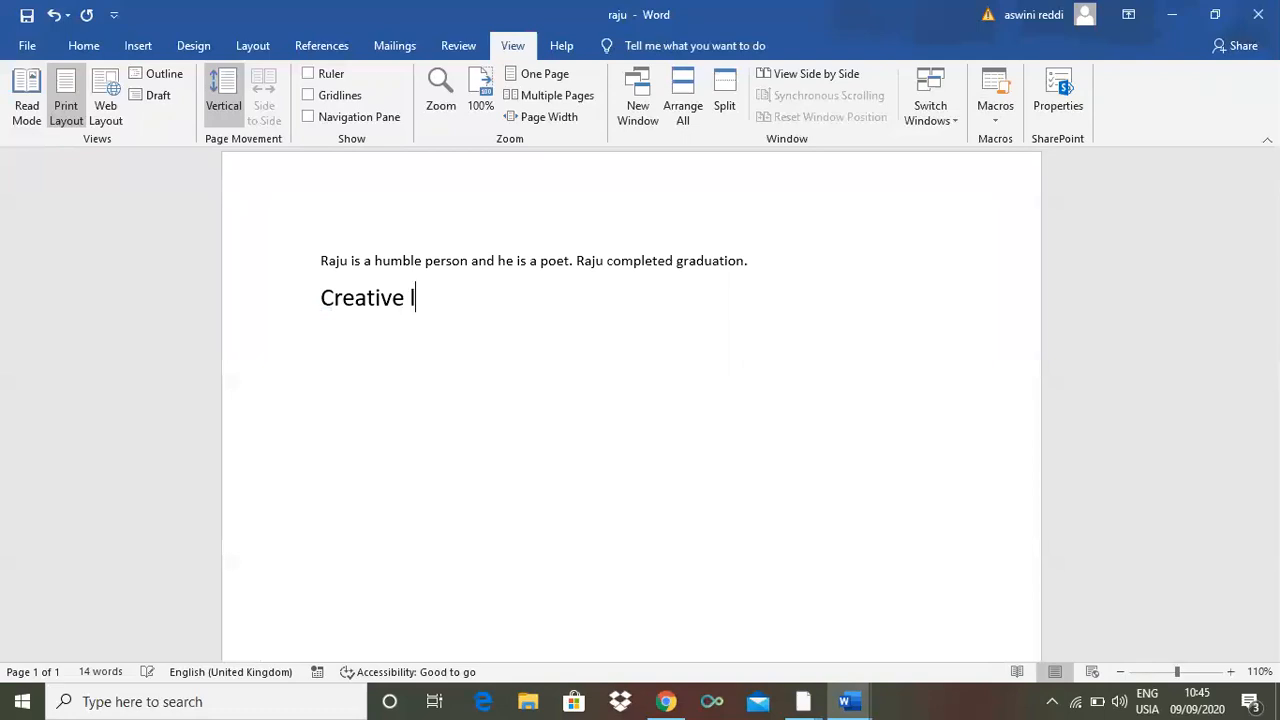
{"action": "type", "text": "ife chan"}
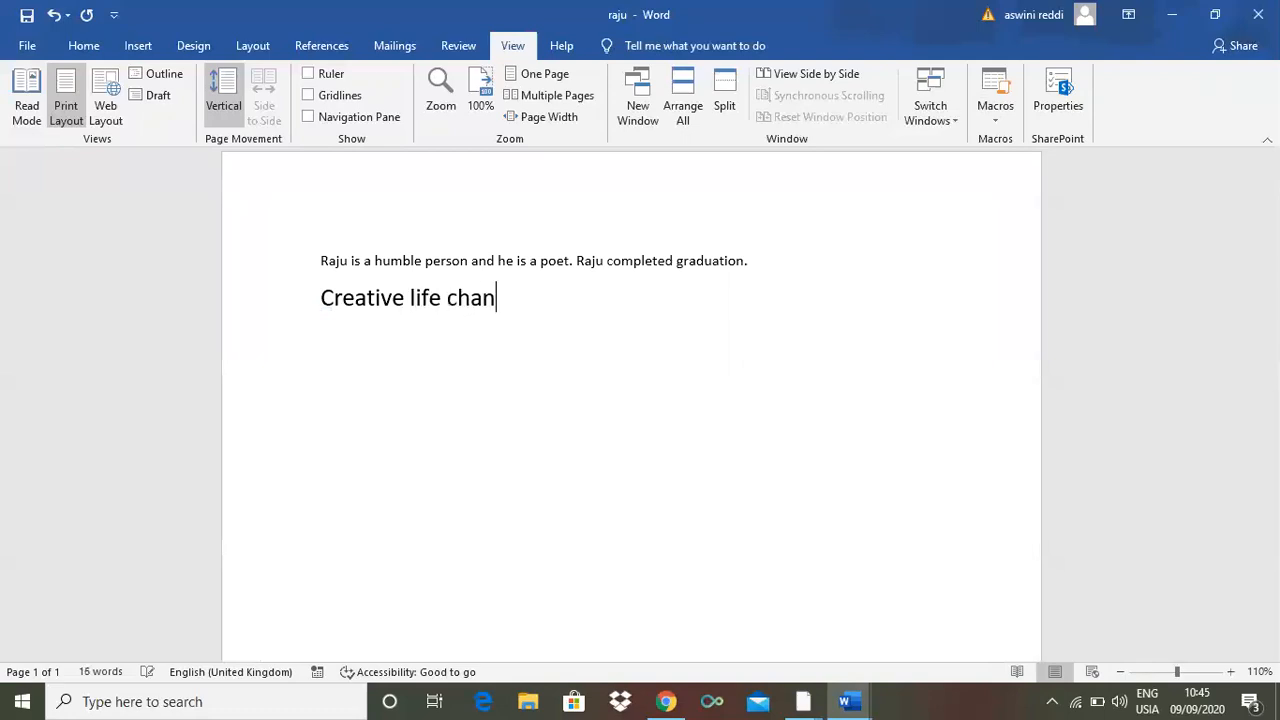
{"action": "type", "text": "nel"}
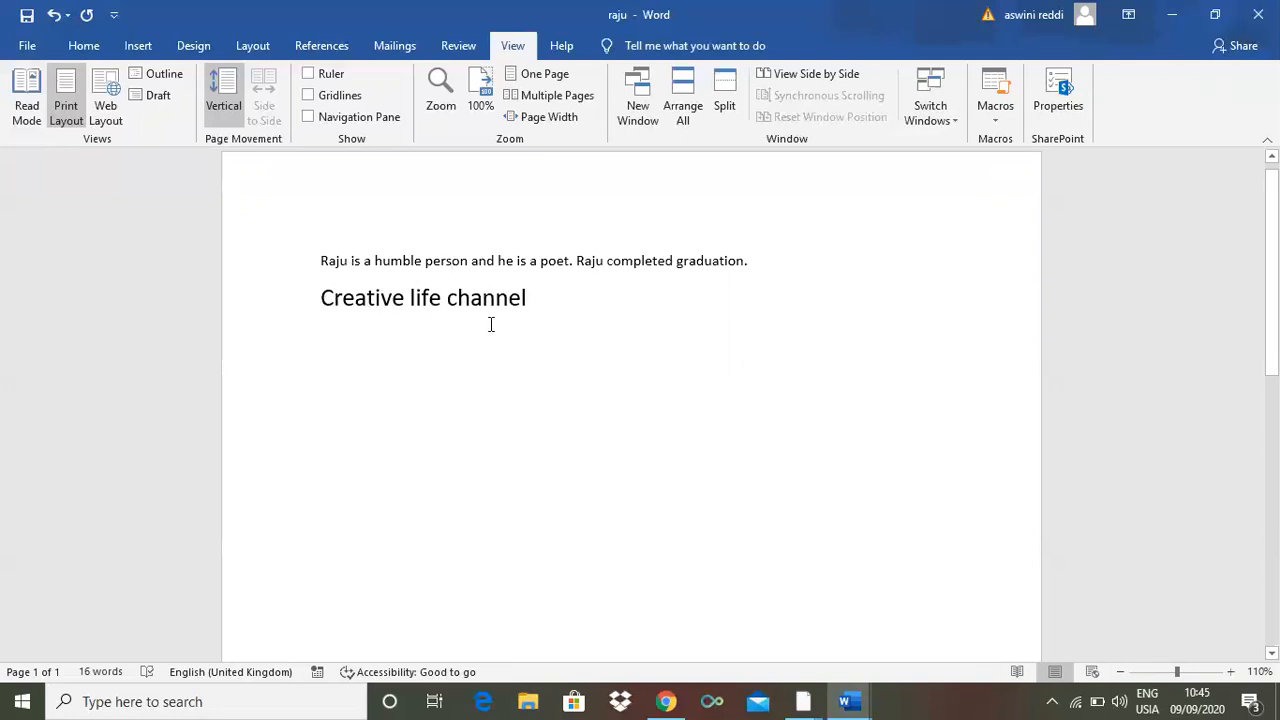
- Make the Creative life channel line bold, remove the bold again, and start a new line below it
{"action": "left_click_drag", "start_coordinate": [526, 297], "coordinate": [336, 304]}
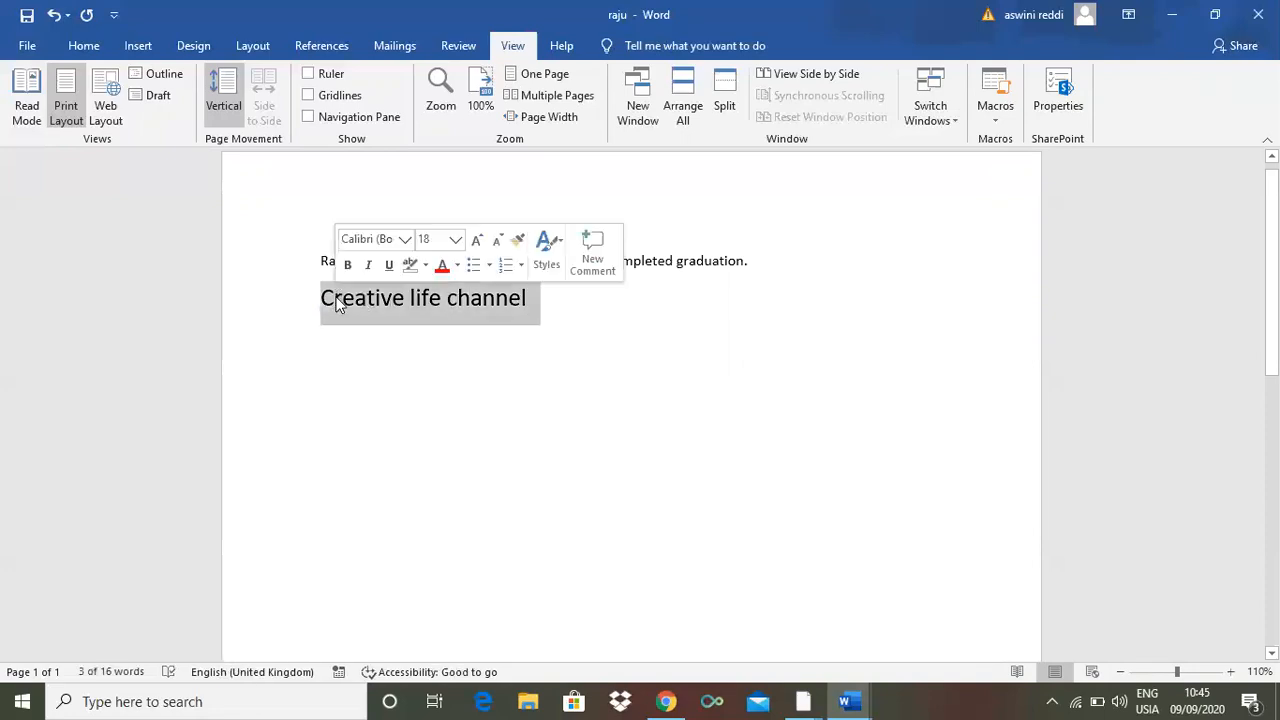
{"action": "key", "text": "ctrl+b"}
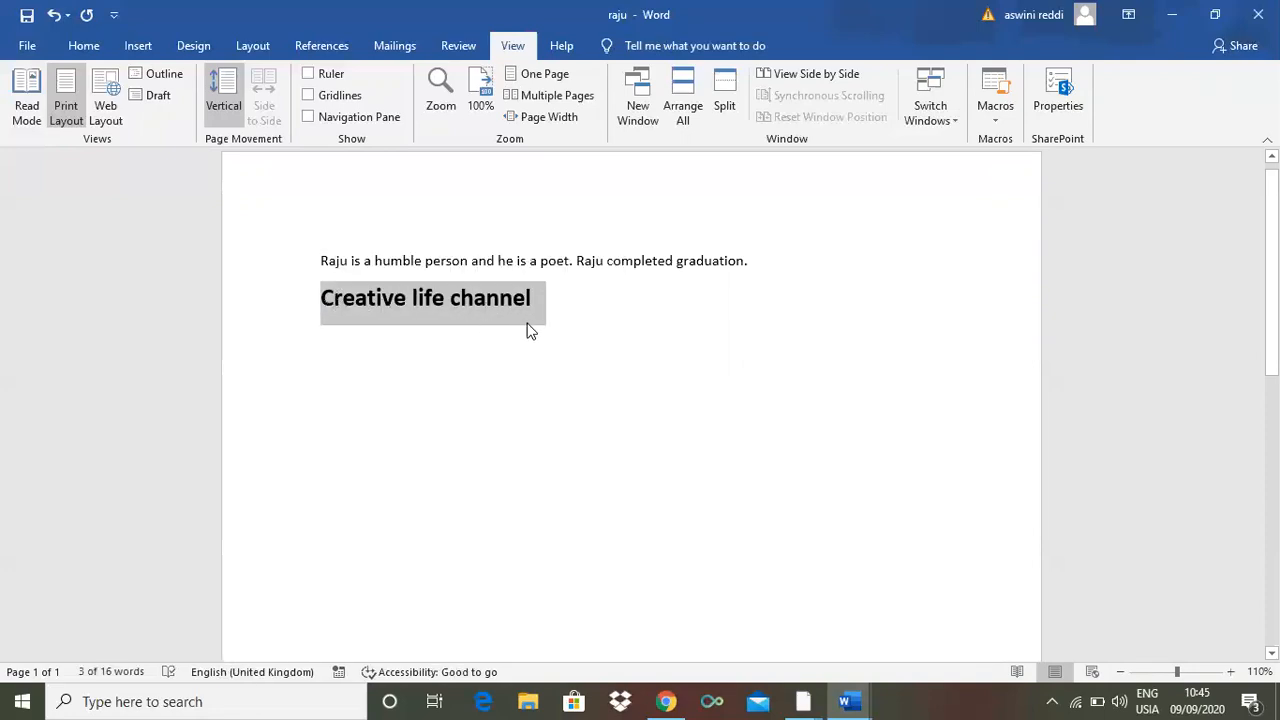
{"action": "left_click", "coordinate": [533, 323]}
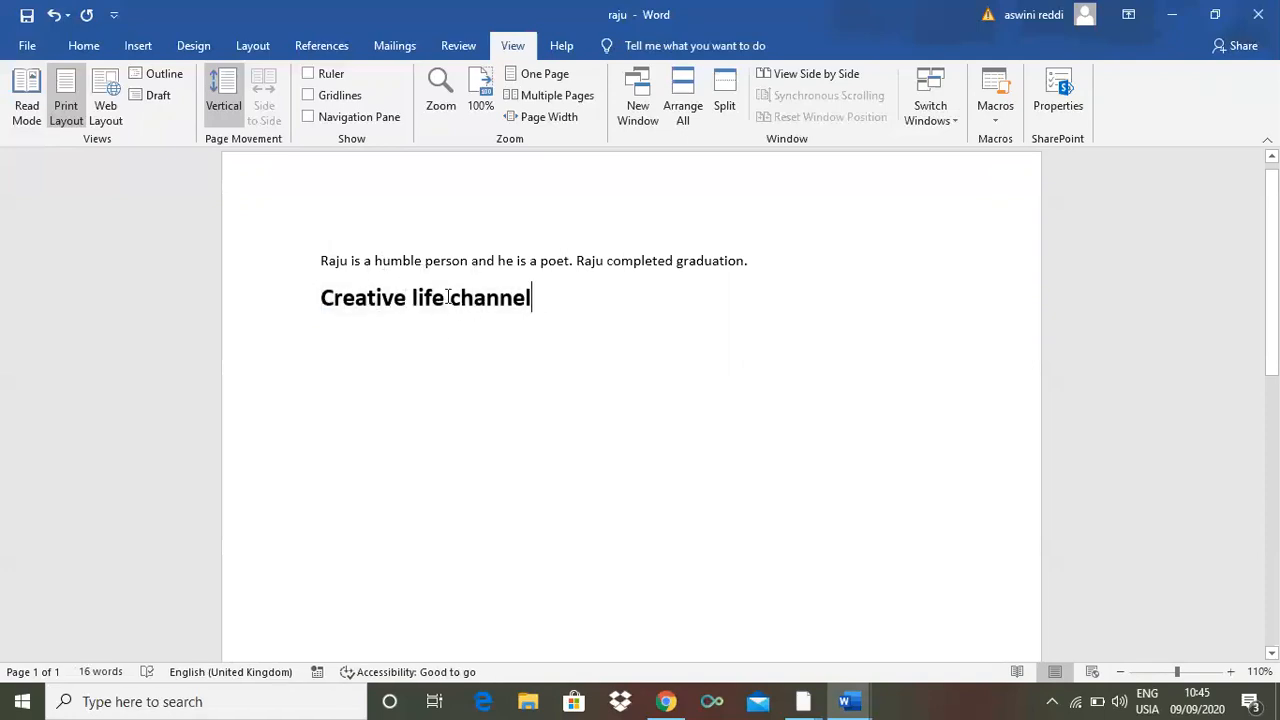
{"action": "left_click_drag", "start_coordinate": [537, 301], "coordinate": [314, 281]}
{"action": "key", "text": "ctrl+b"}
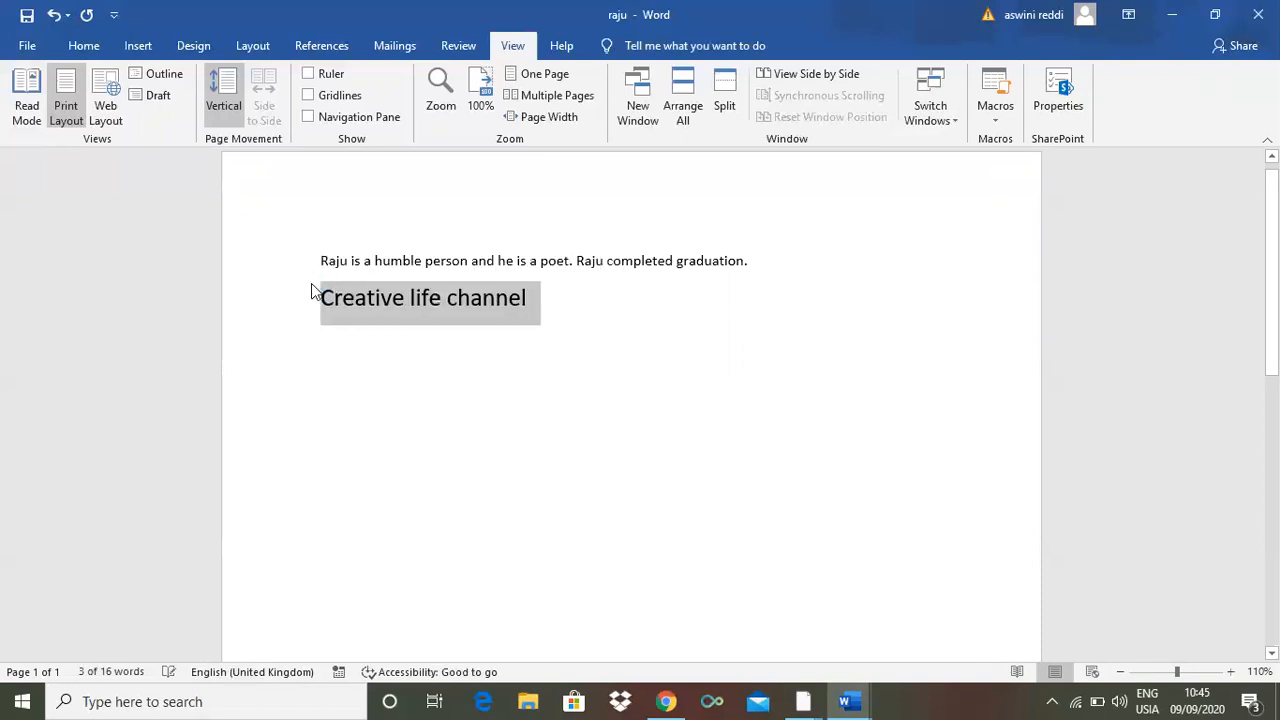
{"action": "left_click", "coordinate": [541, 309]}
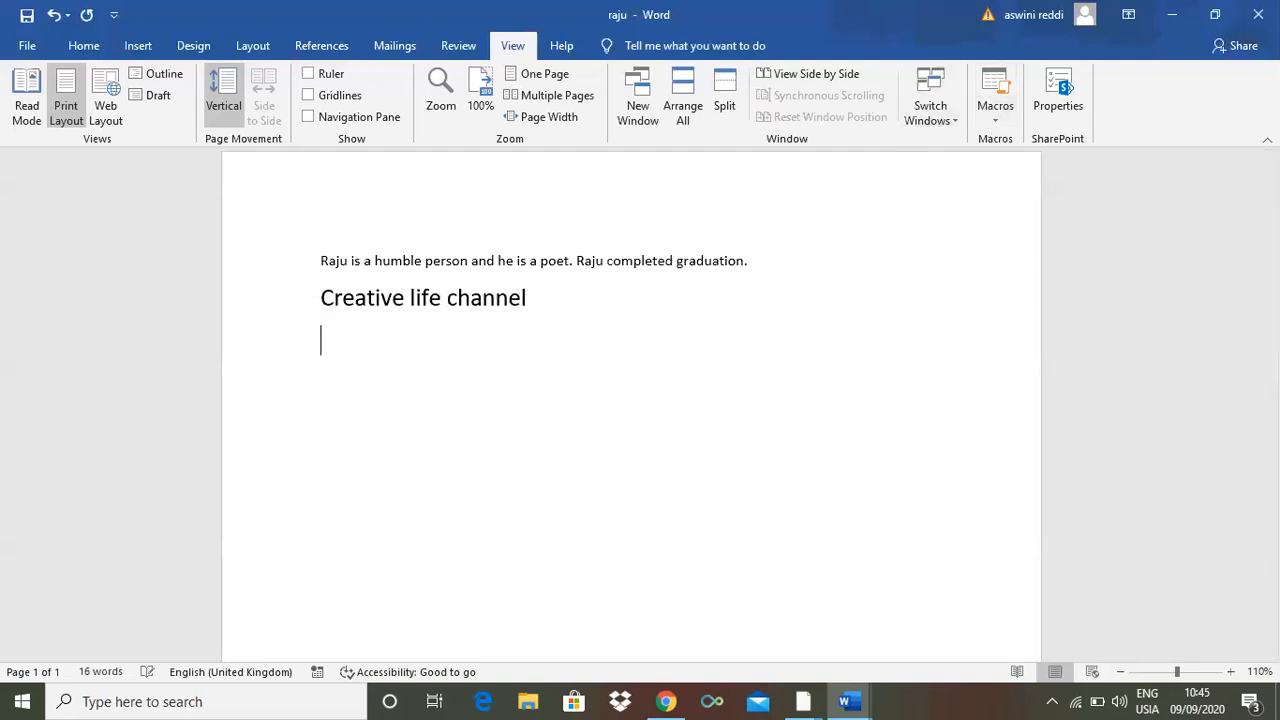
- Start recording a macro named Macro1, stored in All Documents (Normal.dotm), with Ctrl+3 assigned as its keyboard shortcut
{"action": "left_click", "coordinate": [992, 123]}
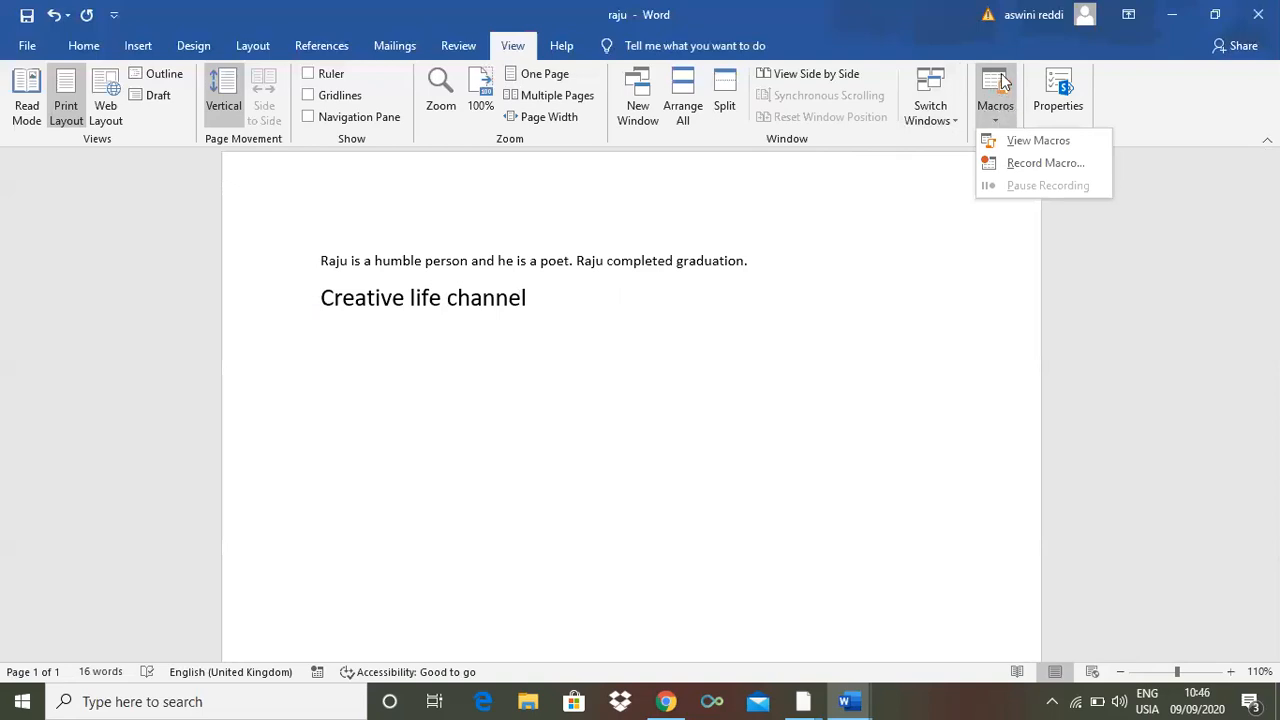
{"action": "left_click", "coordinate": [1038, 165]}
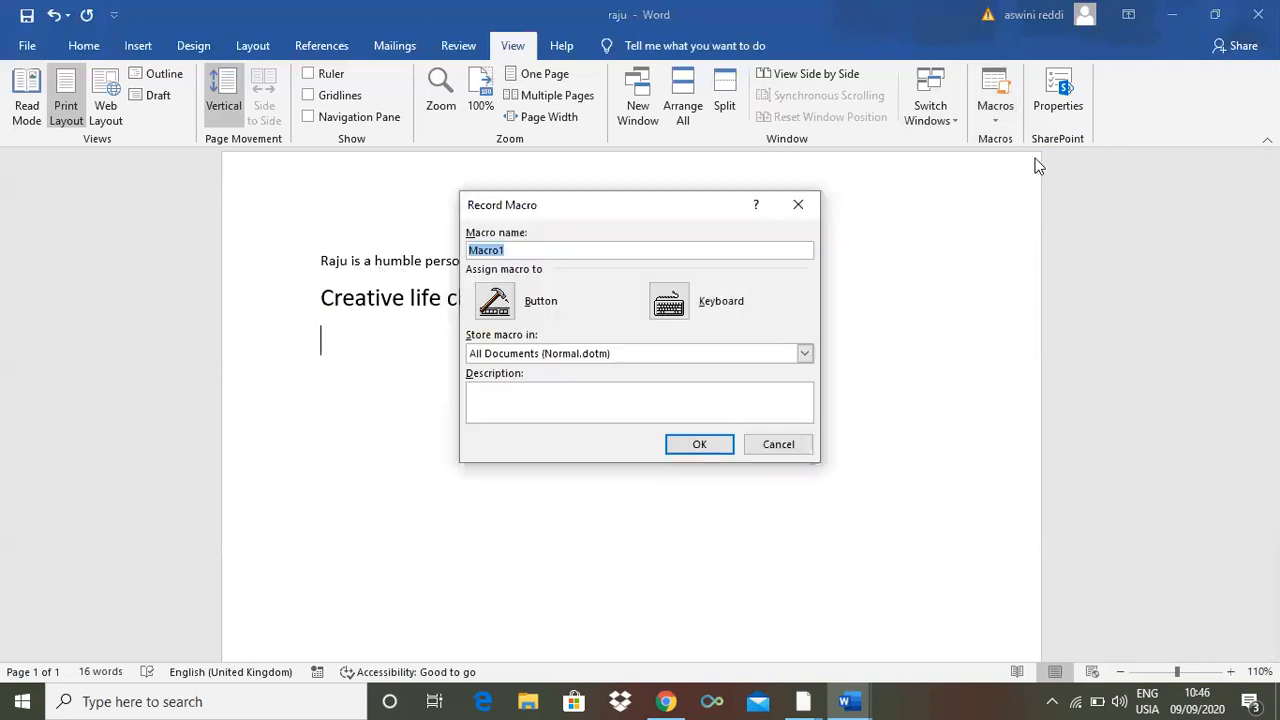
{"action": "left_click", "coordinate": [676, 299]}
{"action": "left_click", "coordinate": [511, 250]}
{"action": "left_click", "coordinate": [668, 305]}
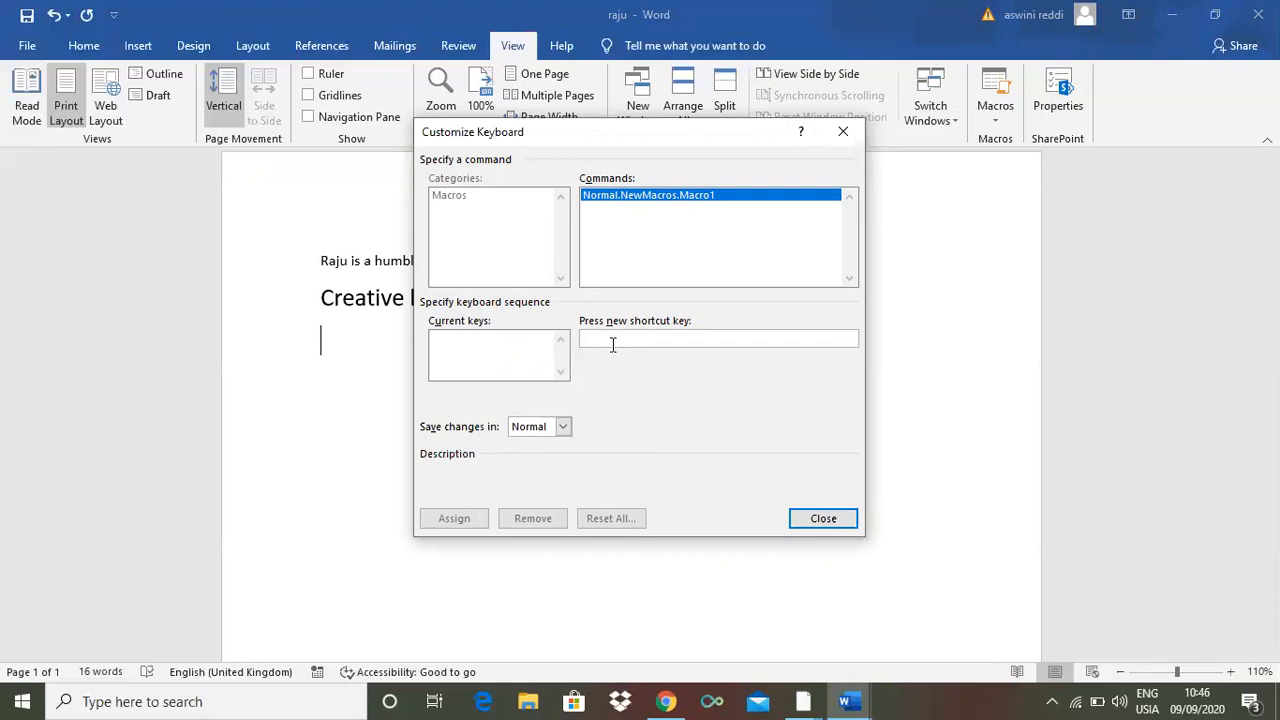
{"action": "key", "text": "ctrl+3"}
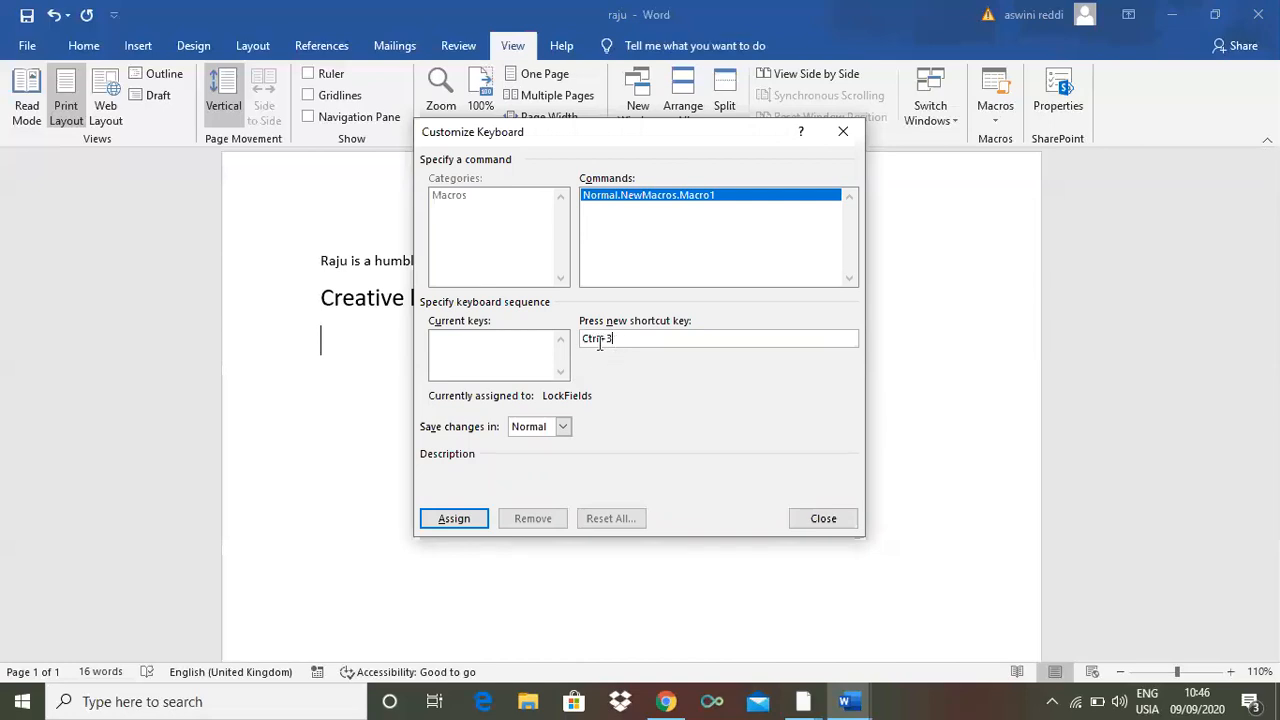
{"action": "left_click", "coordinate": [443, 521]}
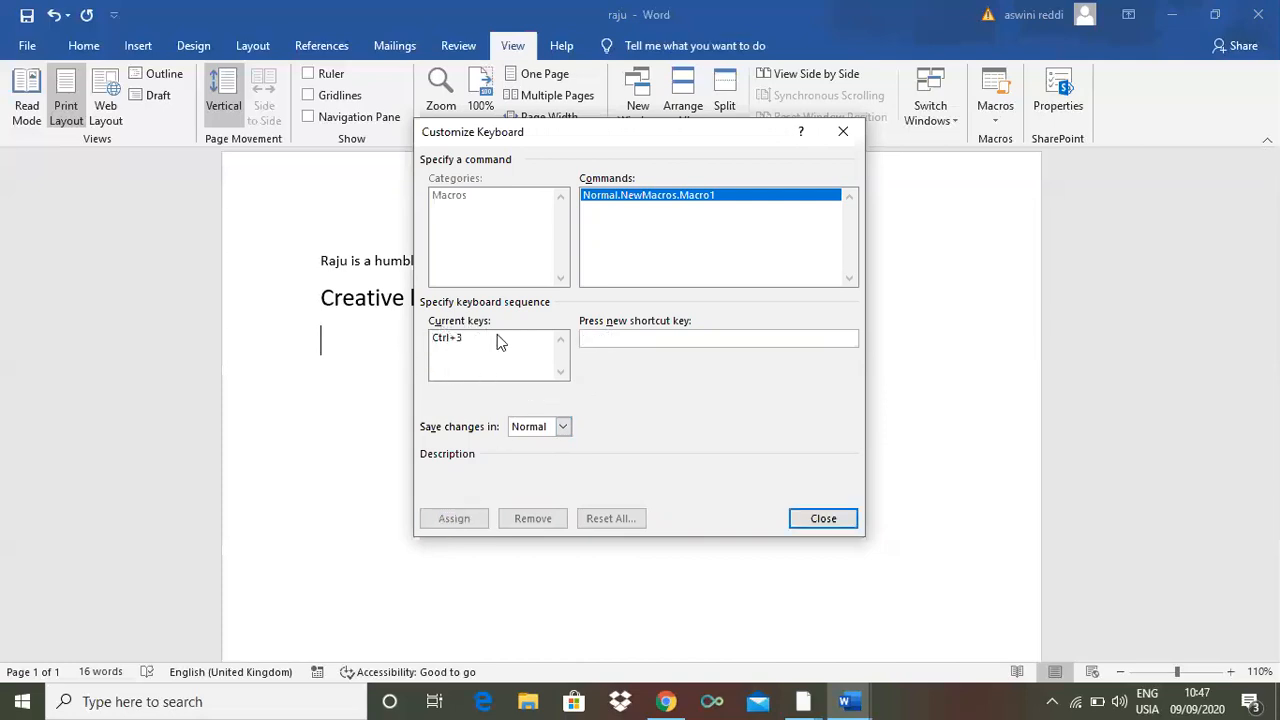
{"action": "left_click", "coordinate": [823, 518]}
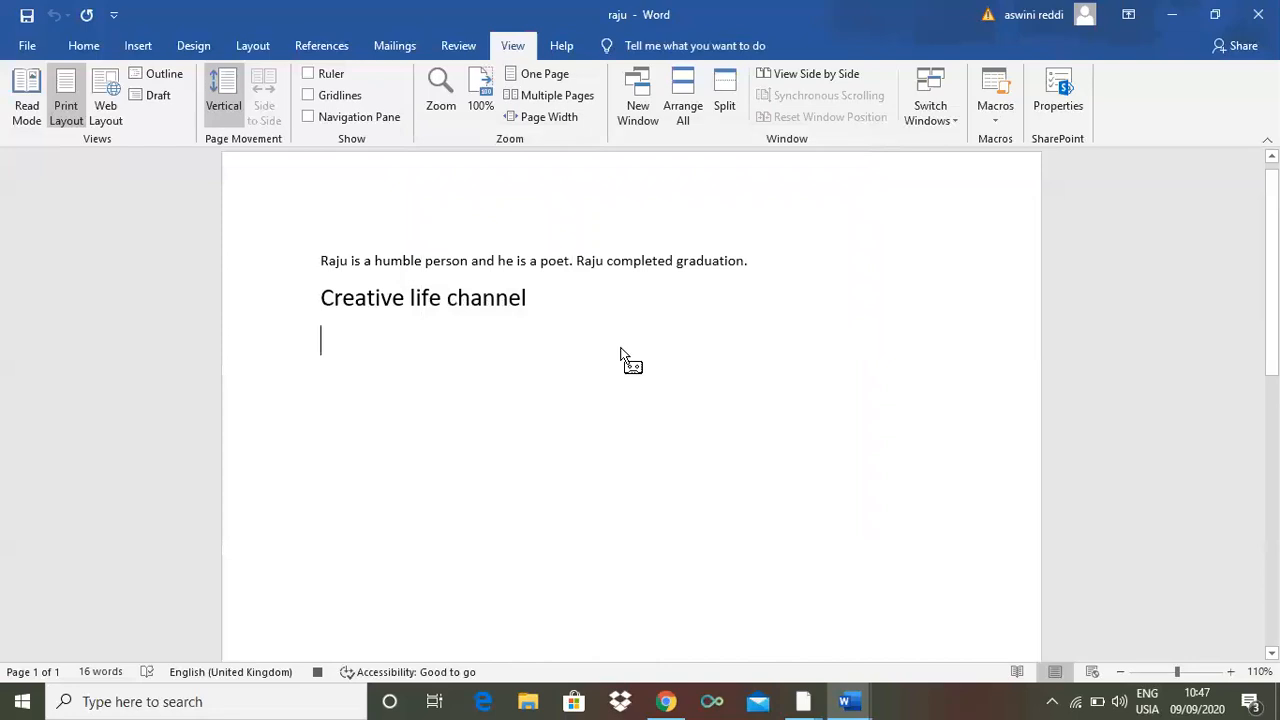
- Record the text "creative life channel" on the empty line into the macro and stop the recording
{"action": "scroll", "coordinate": [621, 355], "scroll_direction": "up", "scroll_amount": 4}
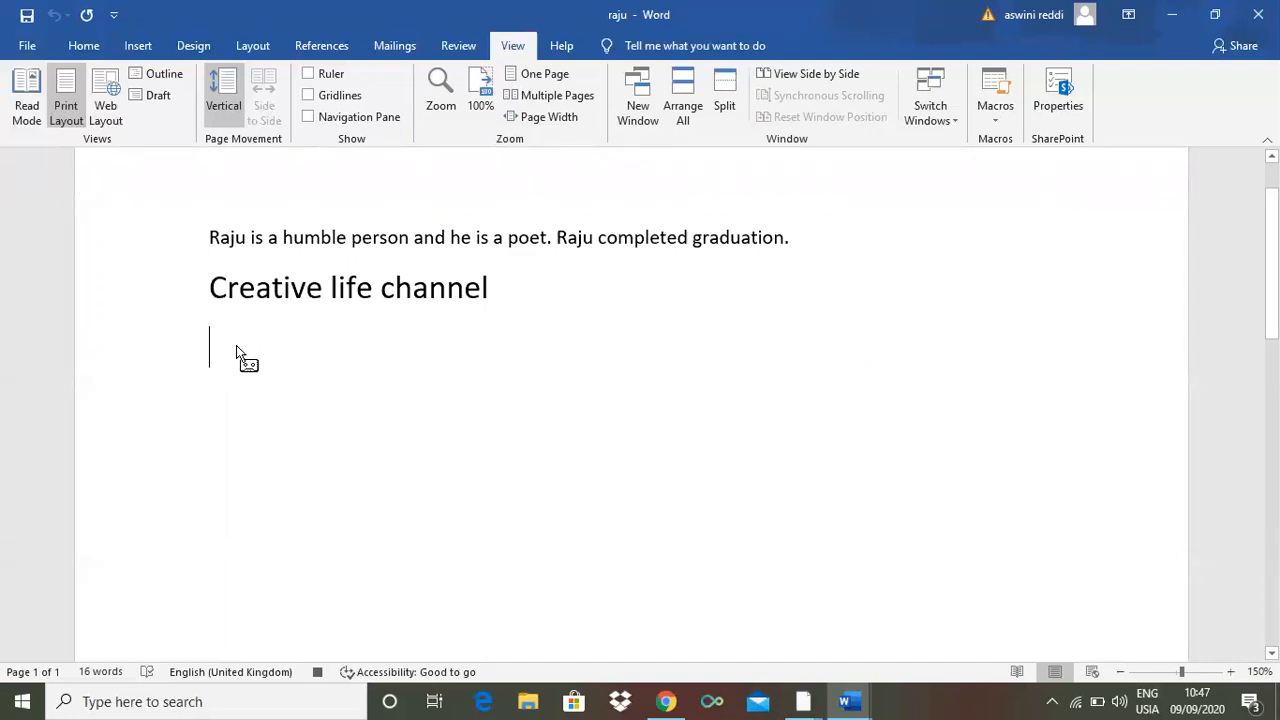
{"action": "type", "text": "crea"}
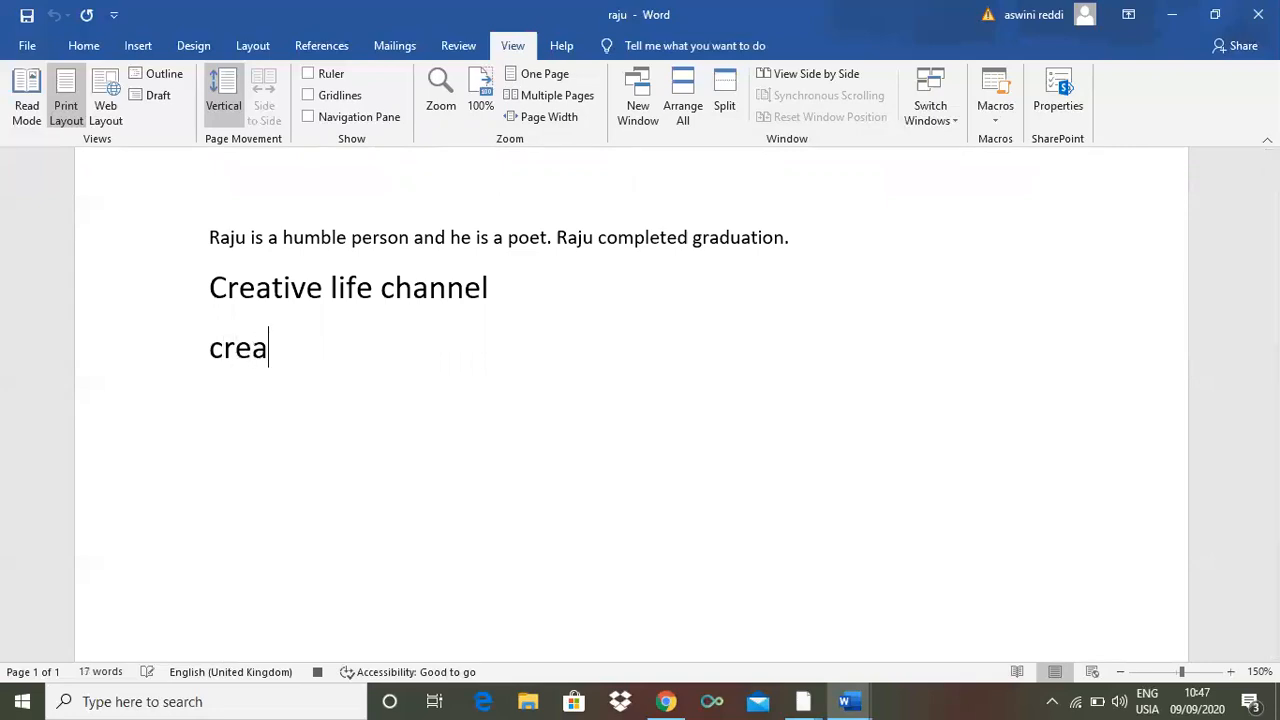
{"action": "type", "text": "tive life channel"}
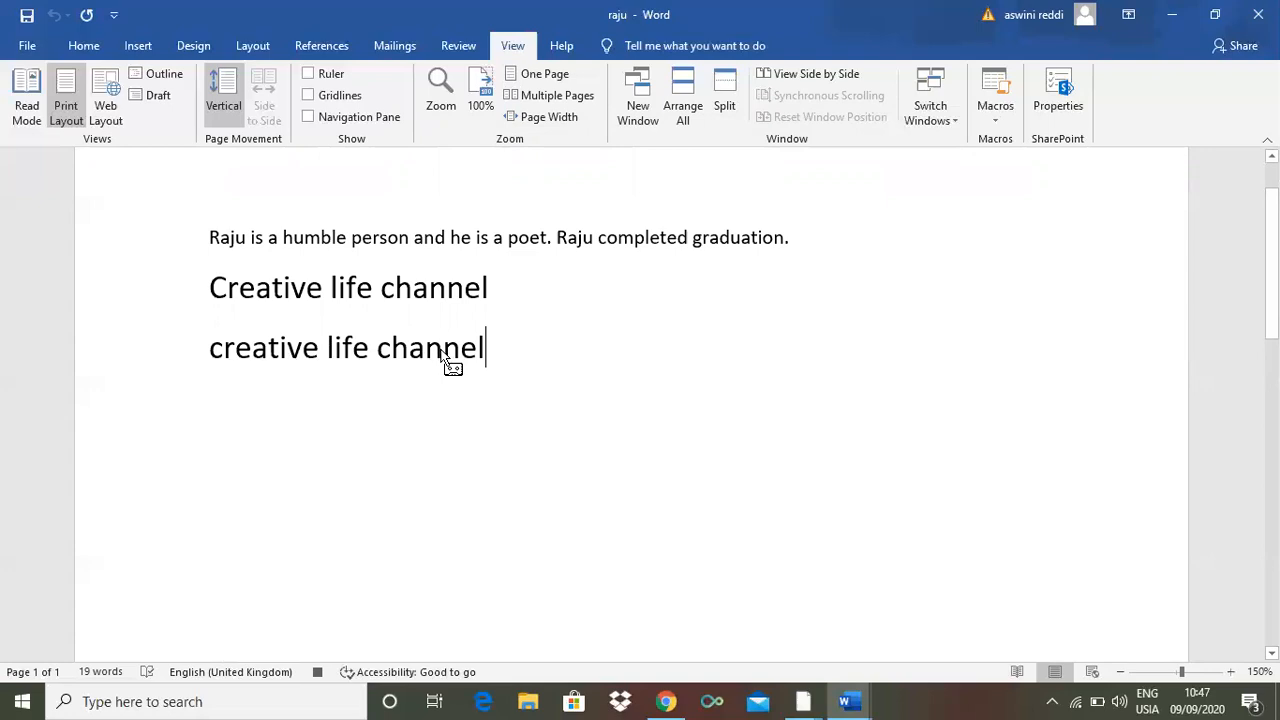
{"action": "left_click", "coordinate": [999, 122]}
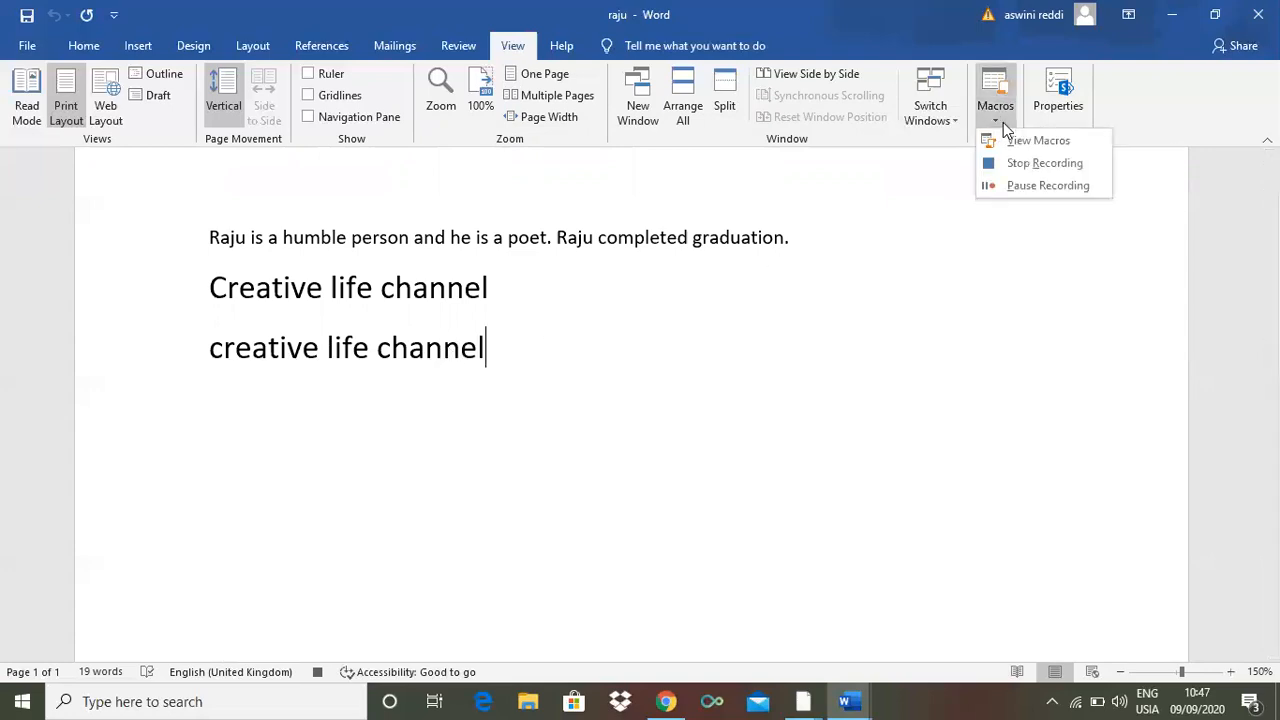
{"action": "left_click", "coordinate": [1035, 165]}
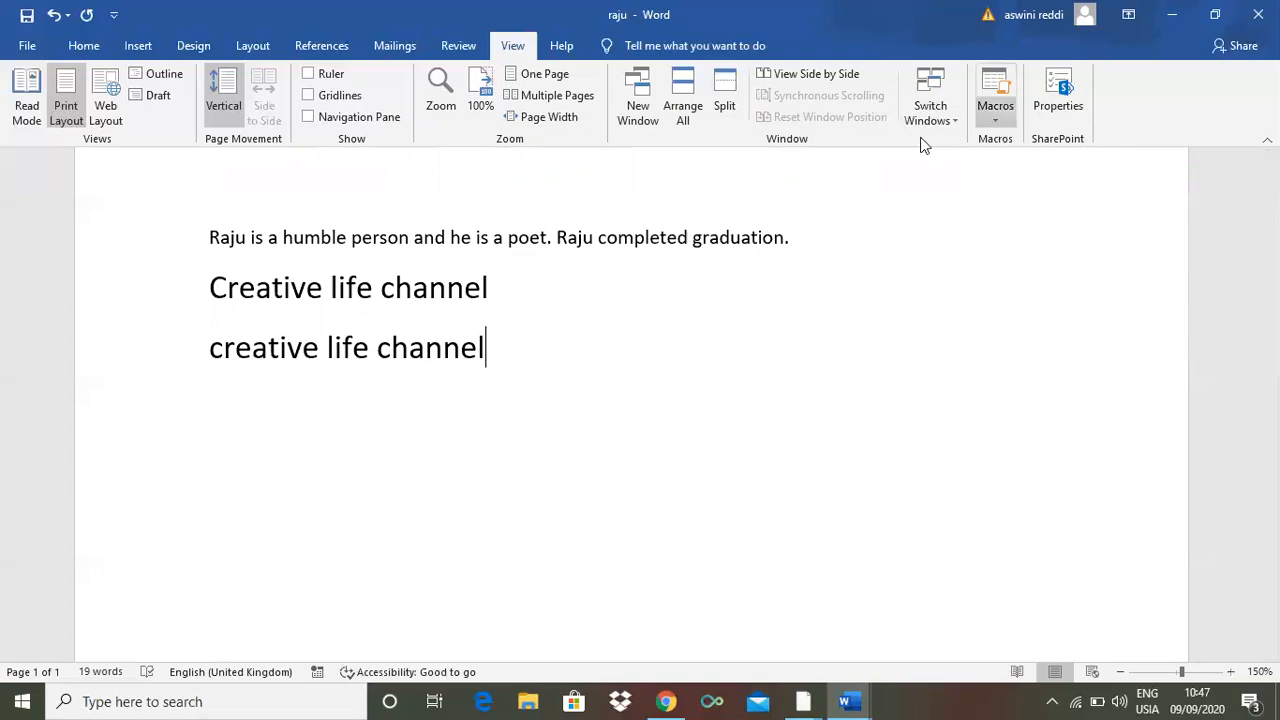
- Run the macro repeatedly on a new line to insert "creative life channel" many times in a row
{"action": "key", "text": "Return"}
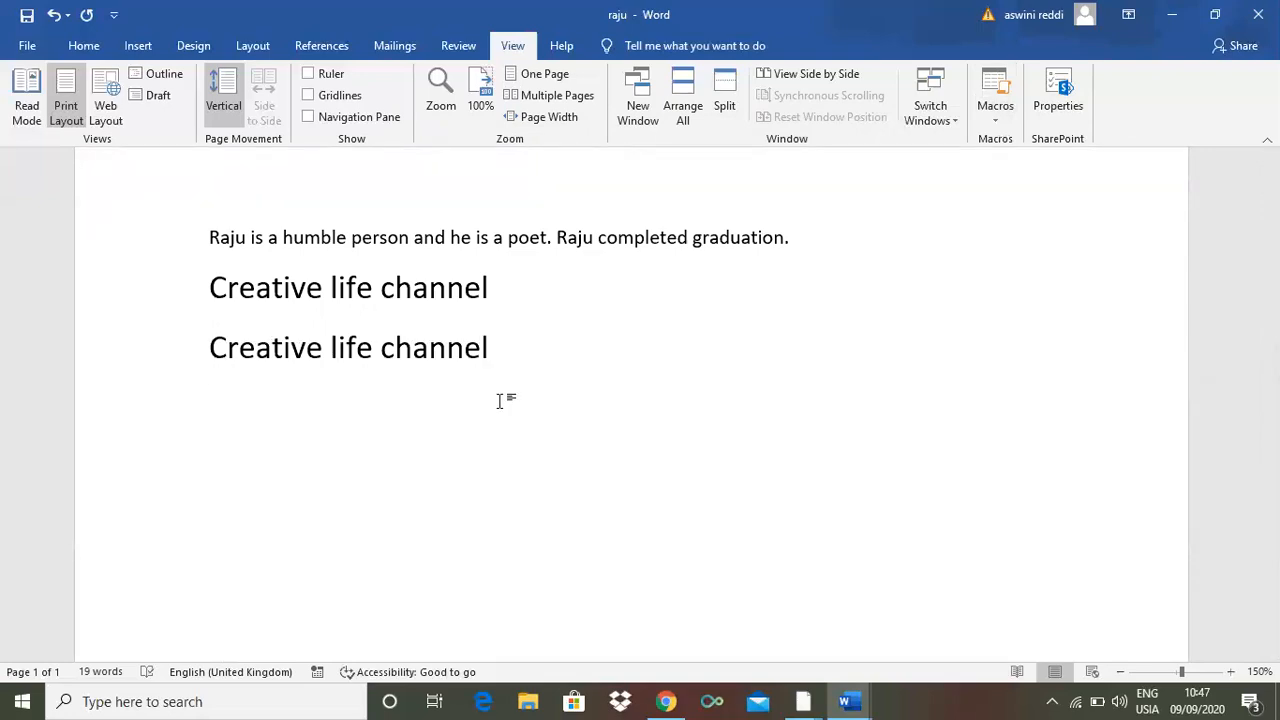
{"action": "type", "text": "creative life channel"}
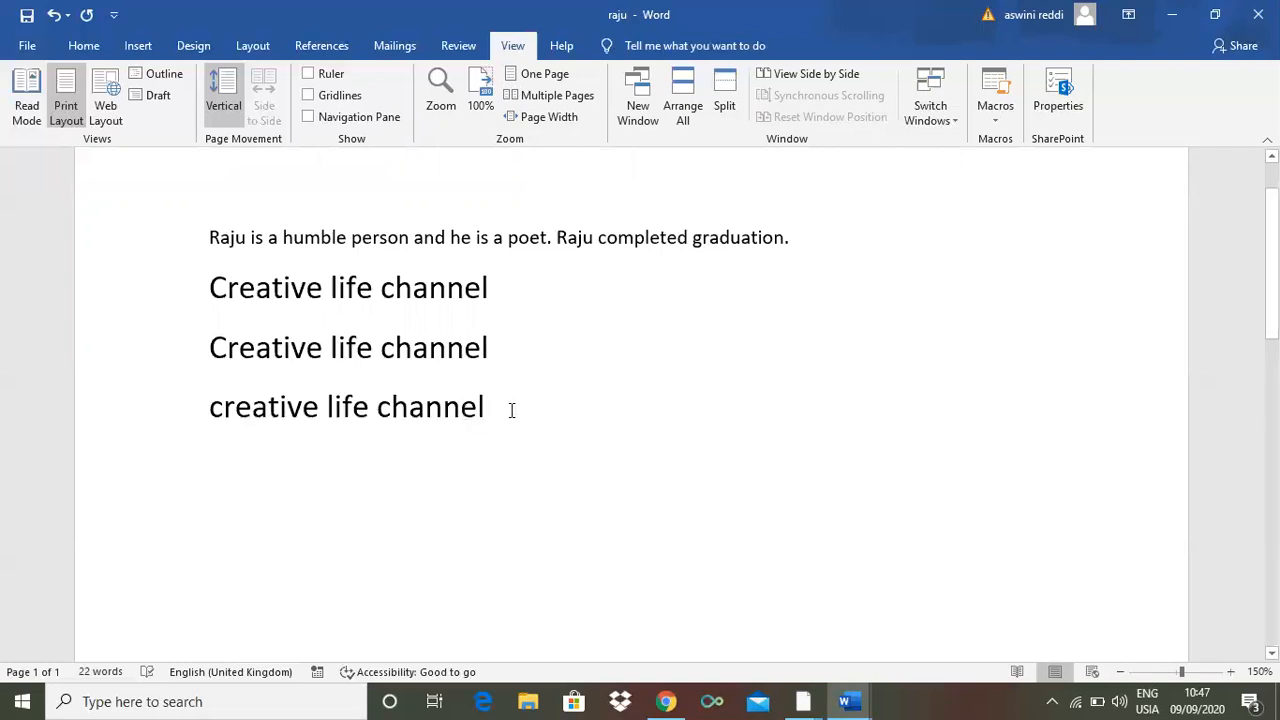
{"action": "type", "text": "creative life channel"}
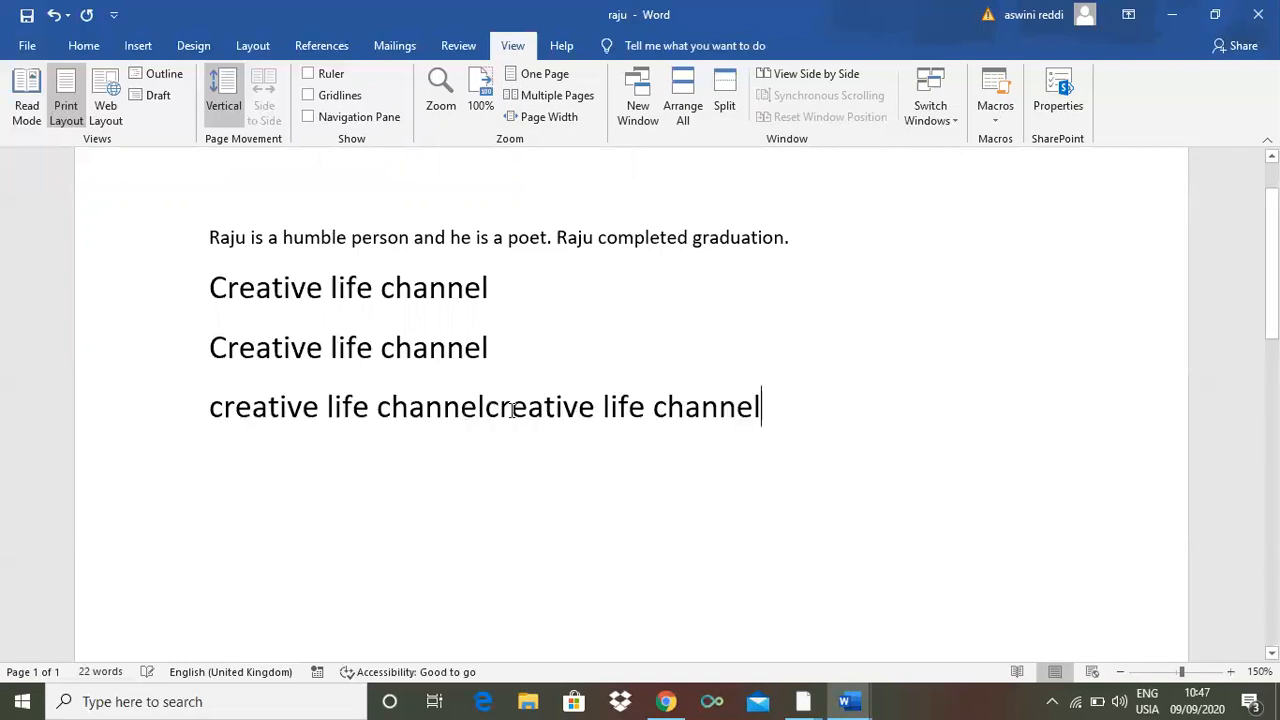
{"action": "type", "text": "creative life channel"}
{"action": "key", "text": "ctrl+v"}
{"action": "key", "text": "ctrl+v"}
{"action": "key", "text": "ctrl+v"}
{"action": "key", "text": "ctrl+v"}
{"action": "key", "text": "ctrl+v"}
{"action": "key", "text": "ctrl+v"}
{"action": "key", "text": "ctrl+v"}
{"action": "key", "text": "ctrl+v"}
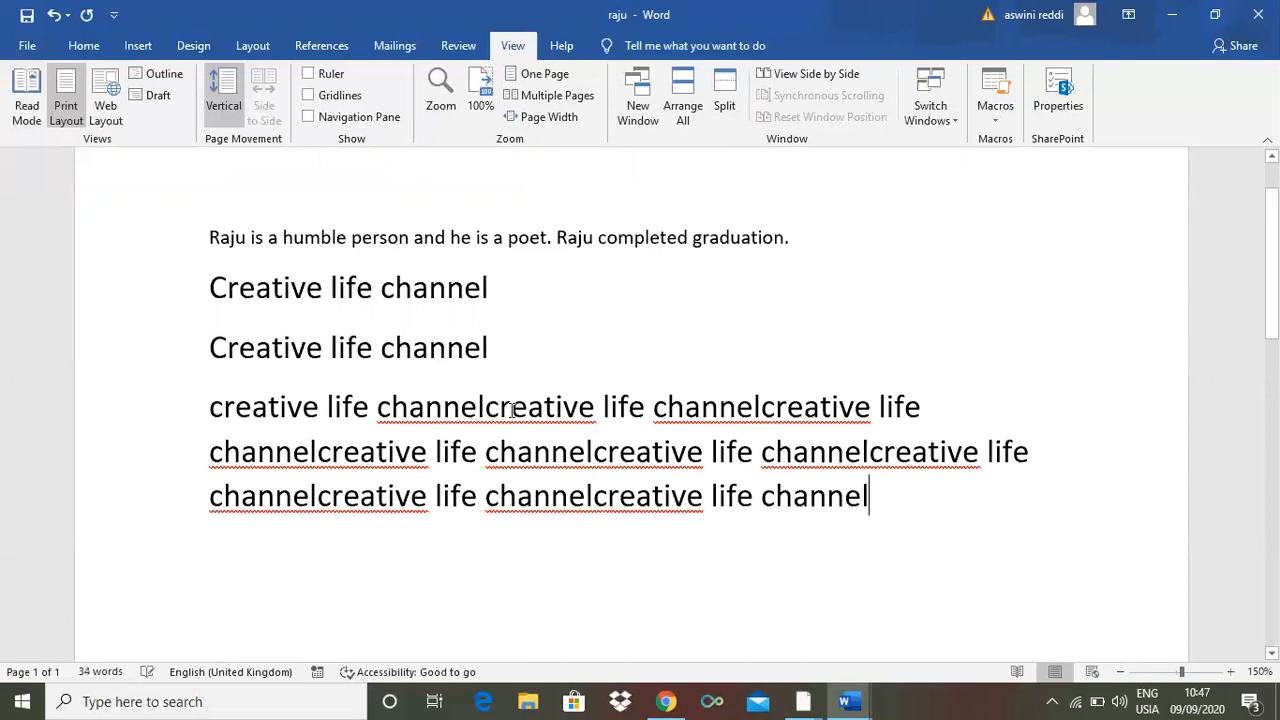
{"action": "type", "text": "creative life channel"}
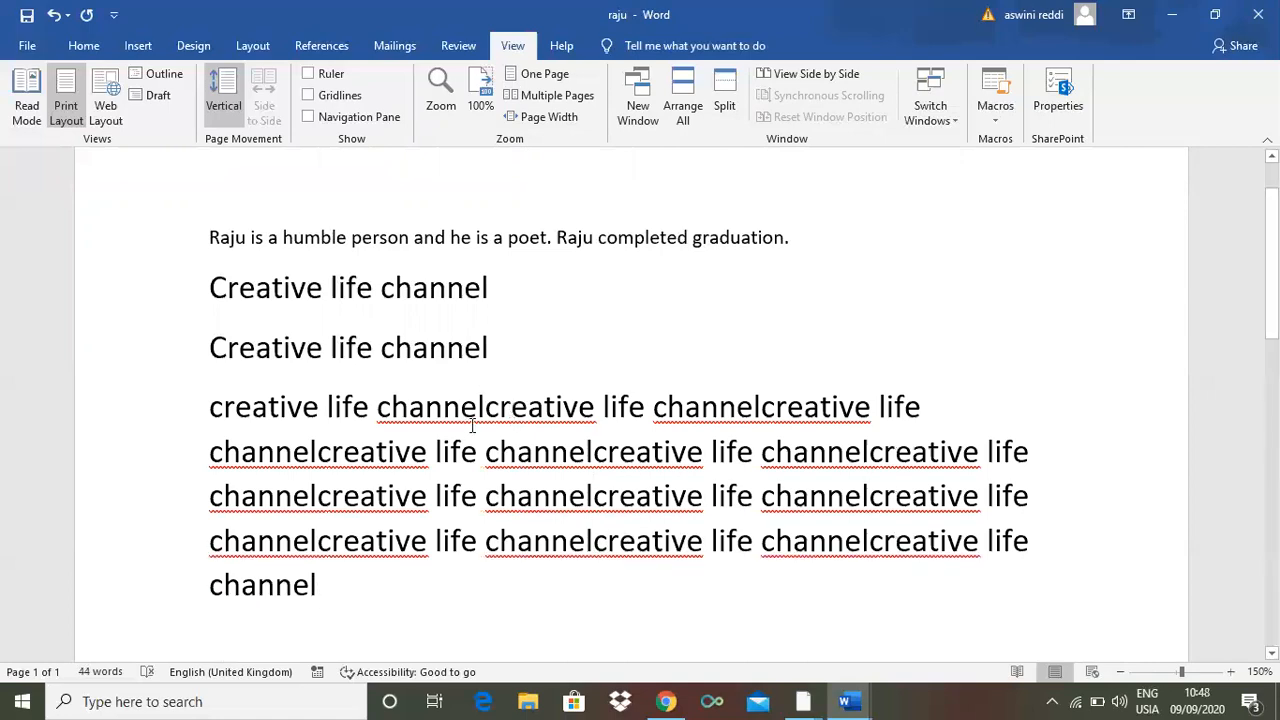
- Undo all the repeated macro insertions on the third Creative life channel line
{"action": "key", "text": "ctrl+z"}
{"action": "key", "text": "ctrl+z"}
{"action": "key", "text": "ctrl+z"}
{"action": "key", "text": "ctrl+z"}
{"action": "key", "text": "ctrl+z"}
{"action": "key", "text": "ctrl+z"}
{"action": "key", "text": "ctrl+z"}
{"action": "key", "text": "ctrl+z"}
{"action": "key", "text": "ctrl+z"}
{"action": "key", "text": "ctrl+z"}
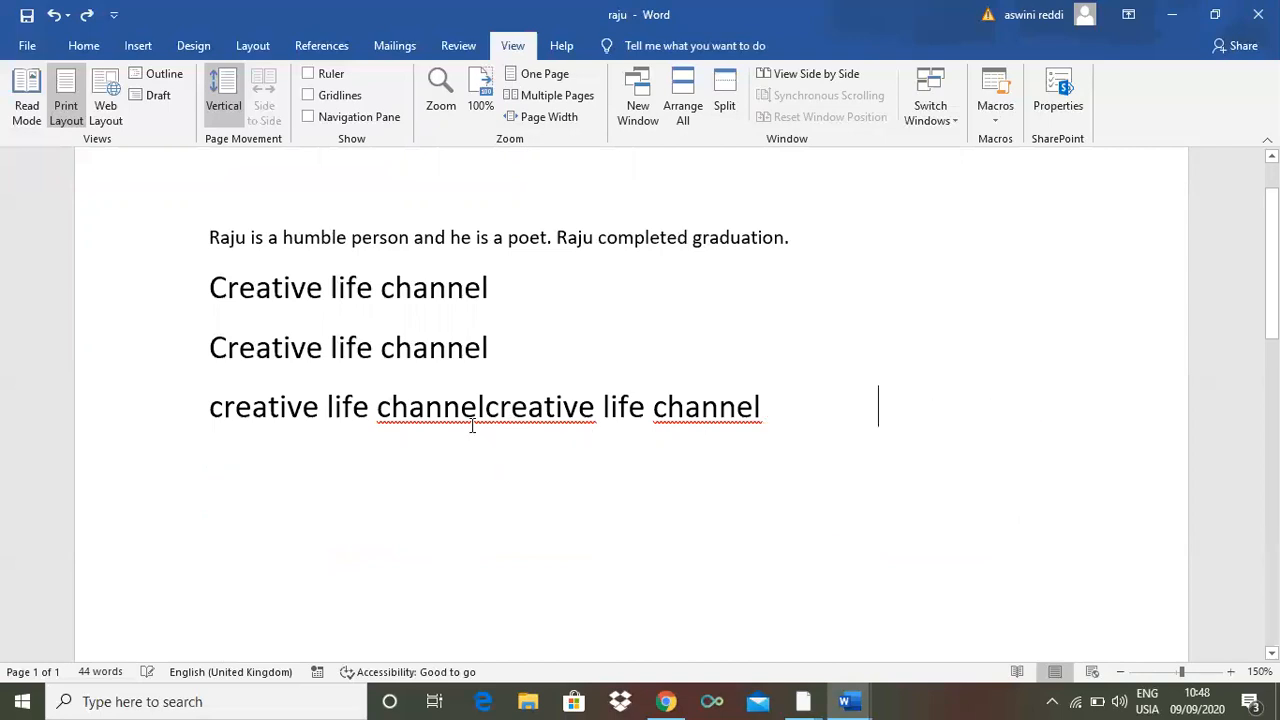
{"action": "key", "text": "ctrl+z"}
{"action": "key", "text": "ctrl+z"}
{"action": "key", "text": "ctrl+z"}
{"action": "key", "text": "ctrl+z"}
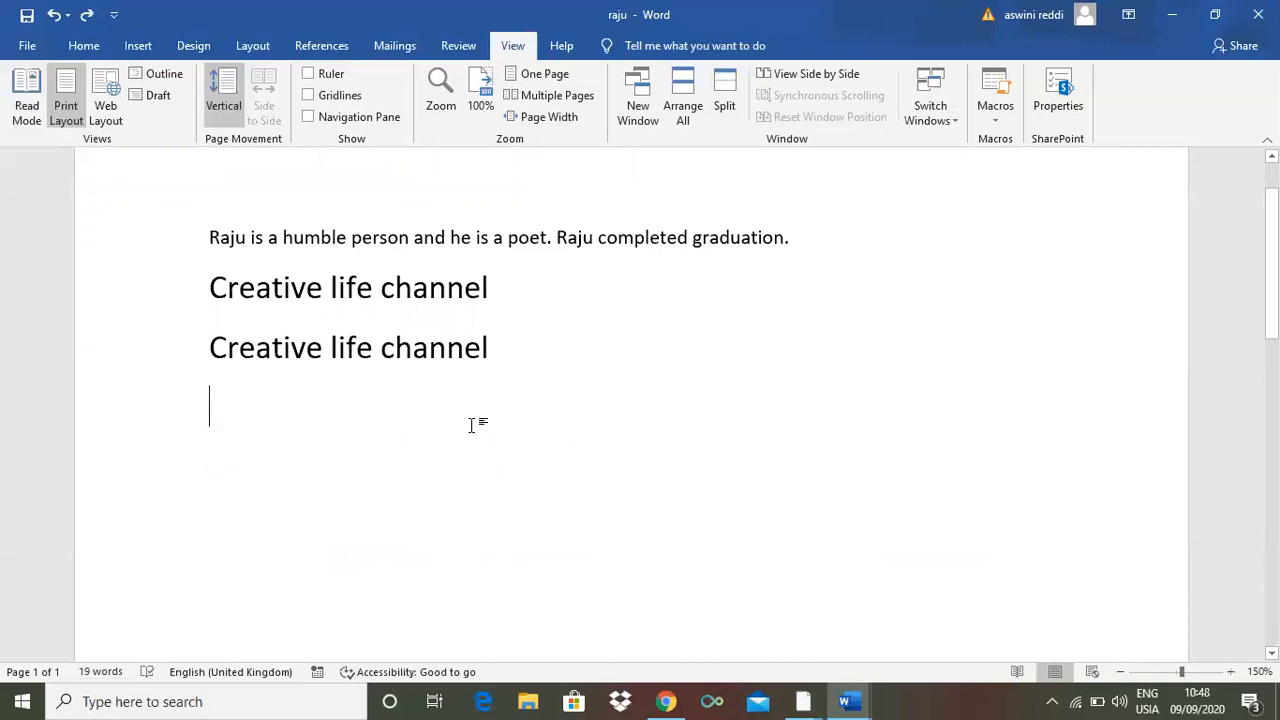
- Run the macro once on each of two separate lines to insert "creative life channel"
{"action": "type", "text": "creative life channel"}
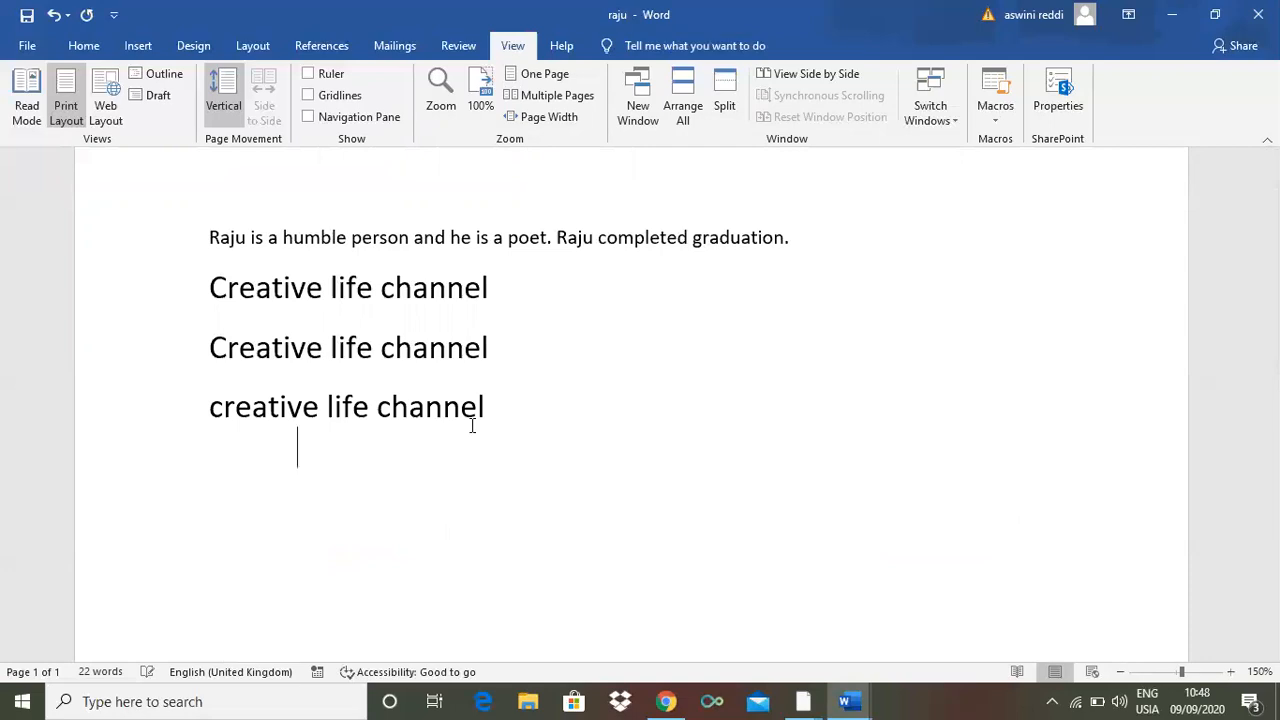
{"action": "type", "text": "creative life channel"}
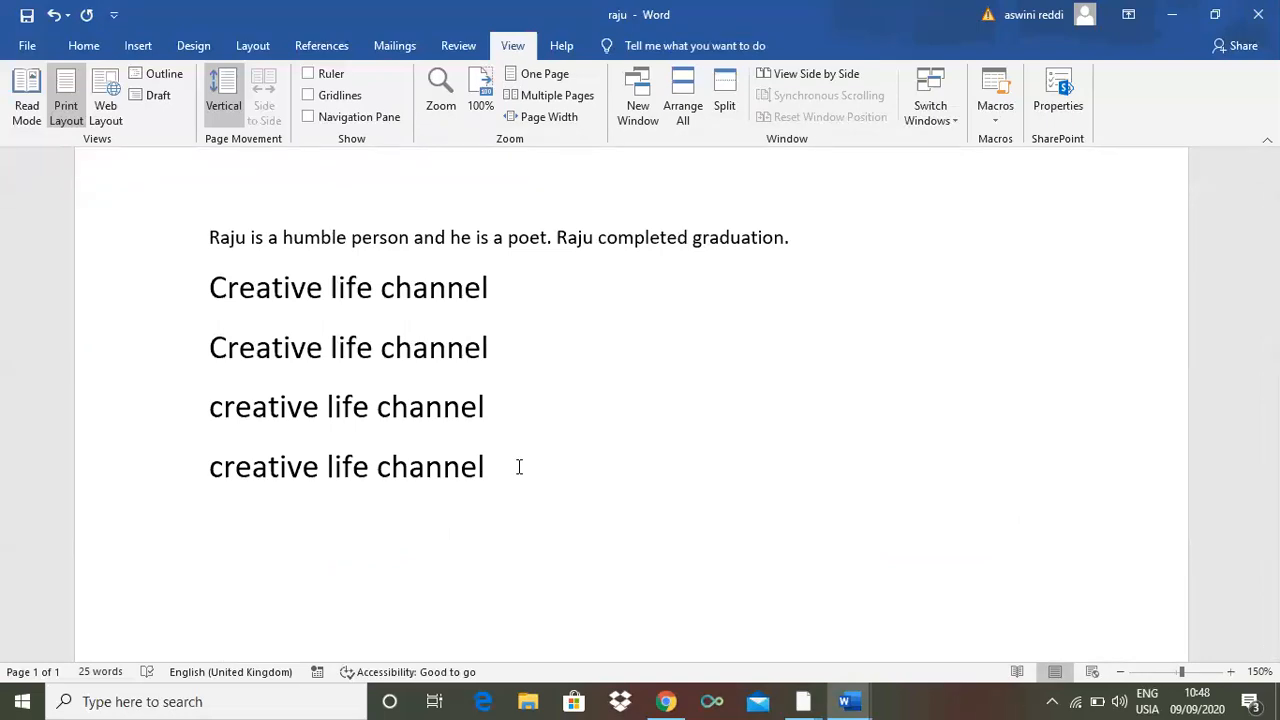
- Undo the macro insertions and all the Creative life channel text, back to an empty line below the opening sentence
{"action": "key", "text": "ctrl+z"}
{"action": "key", "text": "ctrl+z"}
{"action": "key", "text": "ctrl+z"}
{"action": "key", "text": "ctrl+z"}
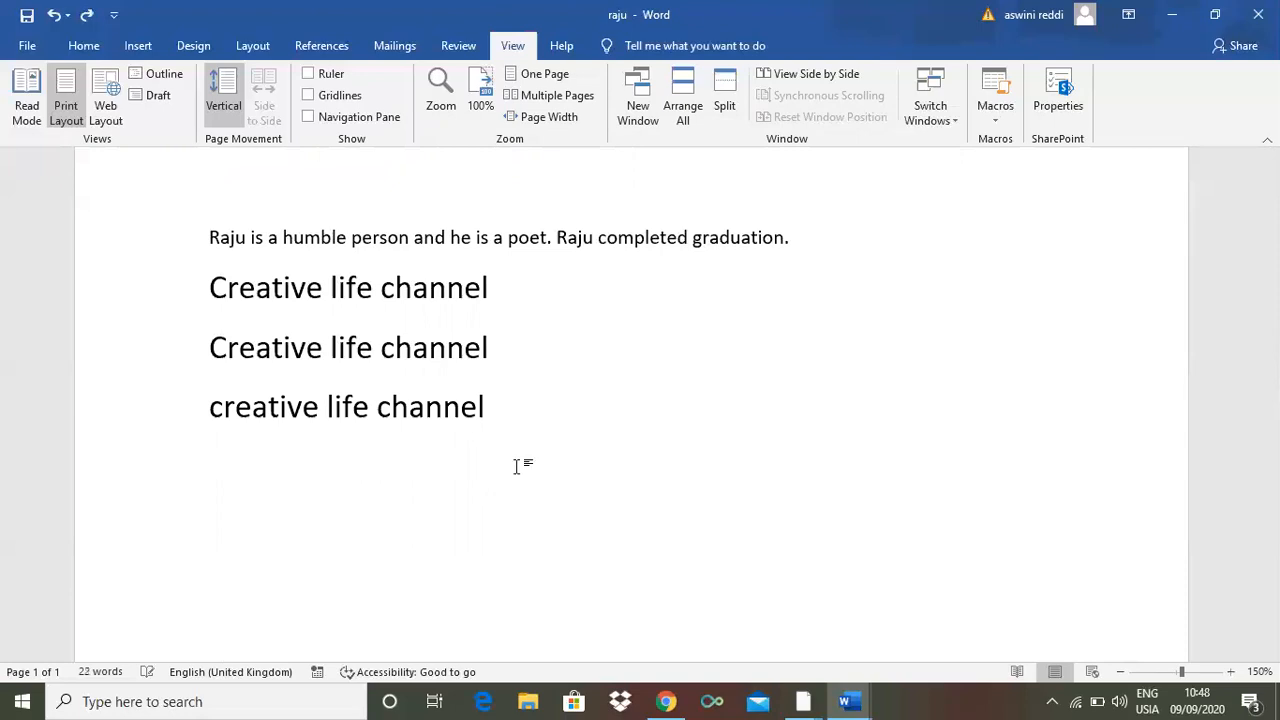
{"action": "key", "text": "ctrl+z"}
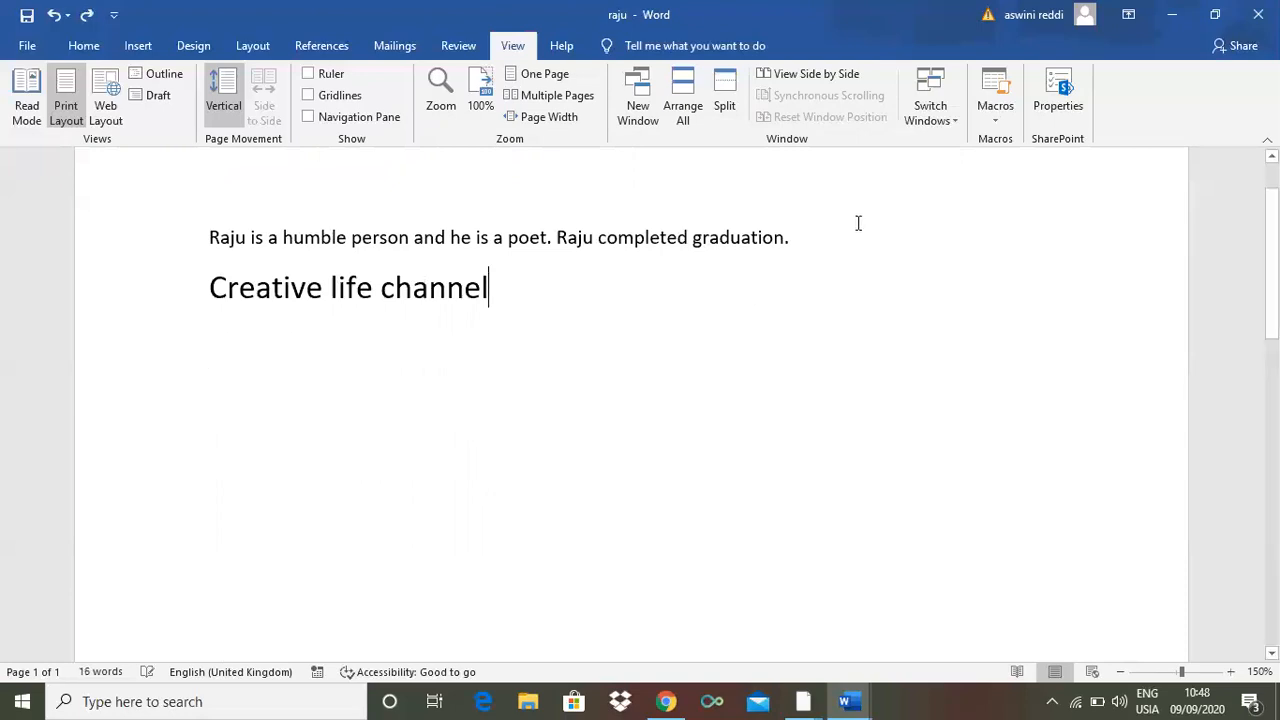
{"action": "key", "text": "ctrl+z"}
{"action": "key", "text": "ctrl+z"}
{"action": "key", "text": "ctrl+z"}
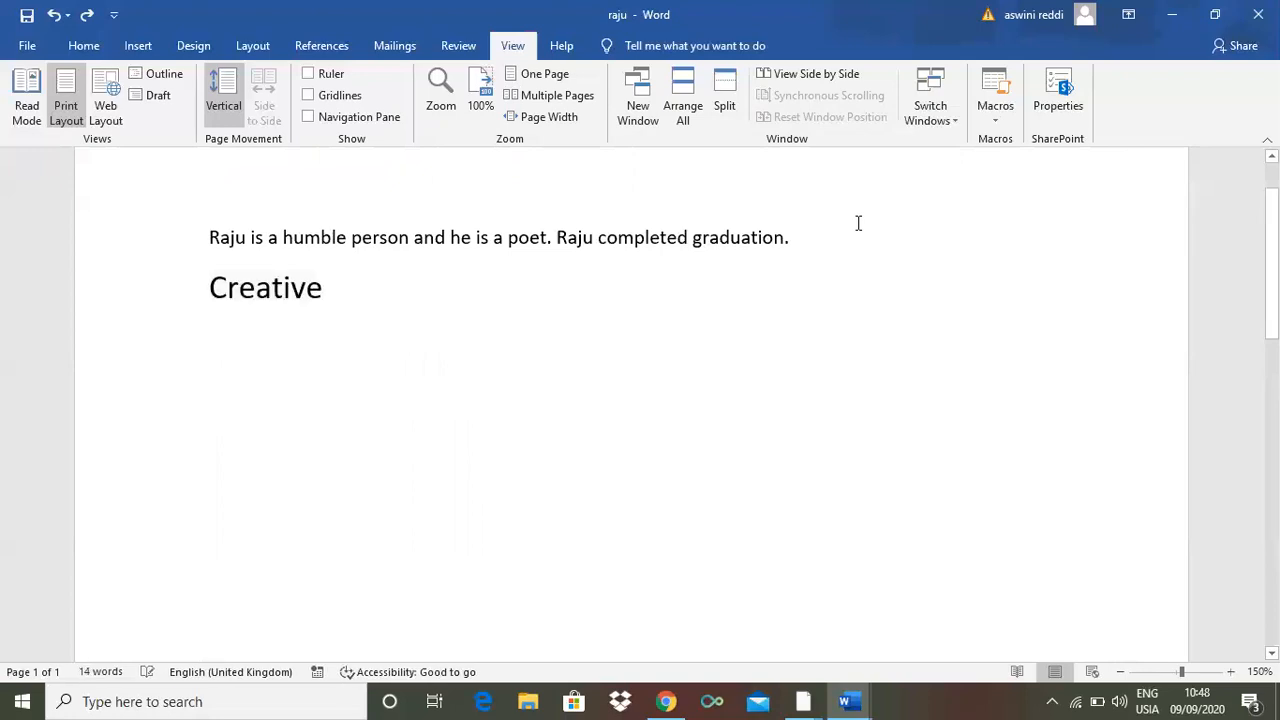
{"action": "key", "text": "ctrl+z"}
{"action": "key", "text": "ctrl+z"}
{"action": "key", "text": "ctrl+z"}
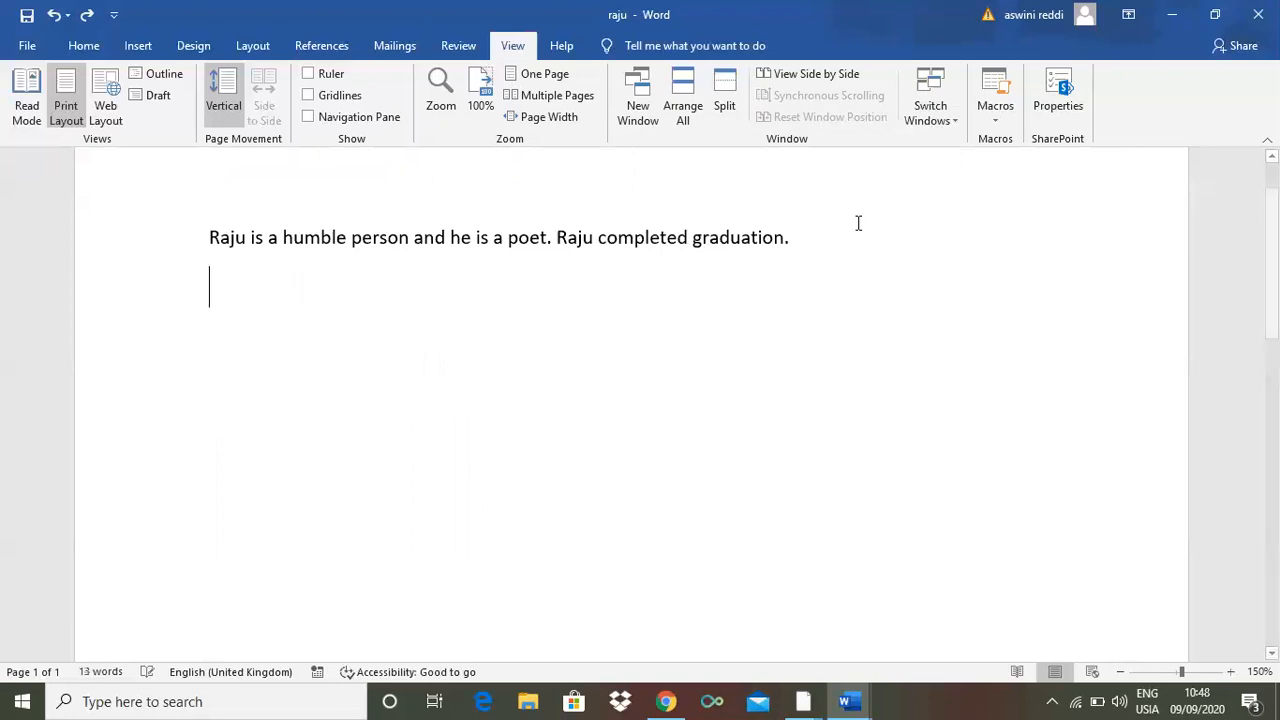
- Start recording a new macro stored in all documents, with Ctrl+4 assigned as its keyboard shortcut
{"action": "left_click", "coordinate": [994, 120]}
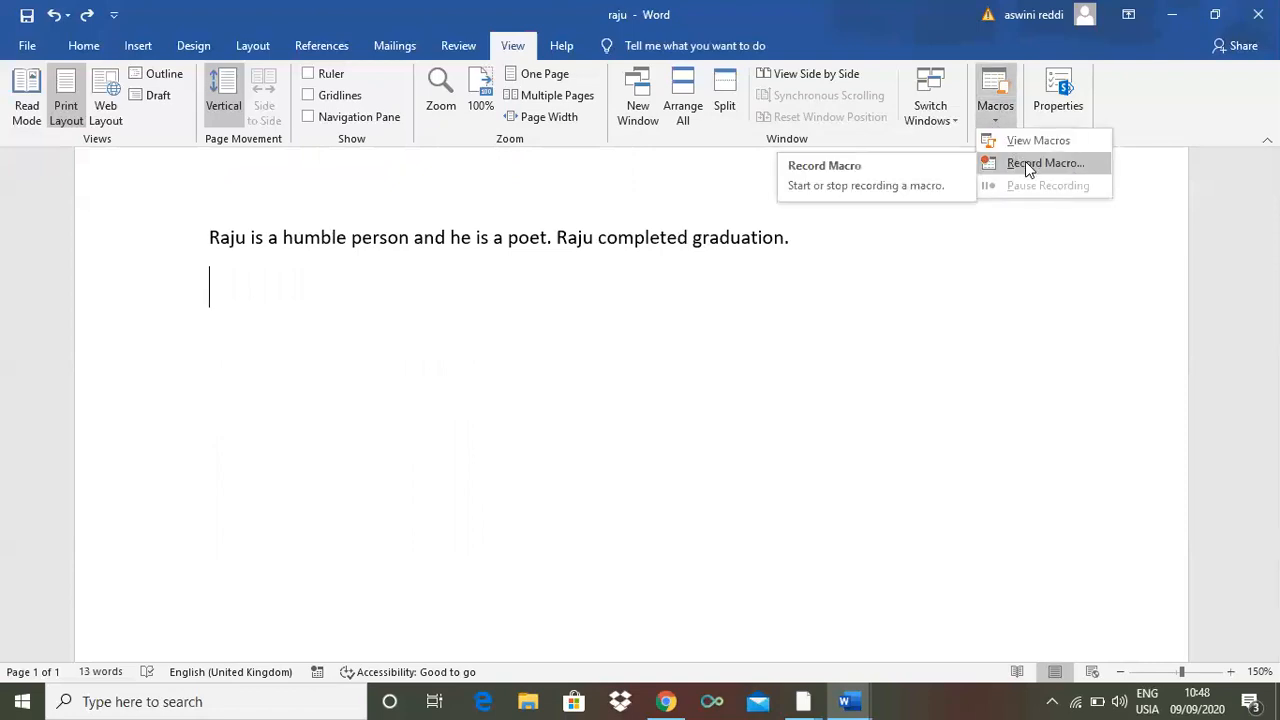
{"action": "left_click", "coordinate": [1025, 163]}
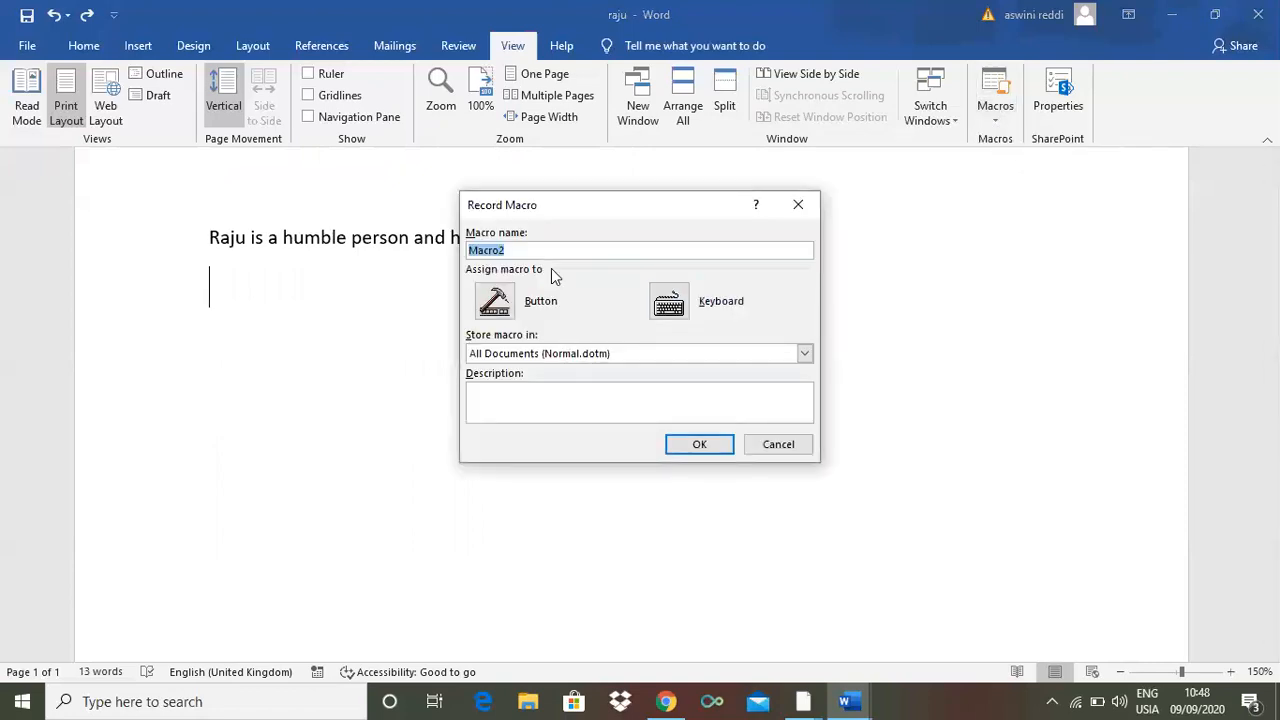
{"action": "left_click", "coordinate": [511, 251]}
{"action": "left_click", "coordinate": [669, 303]}
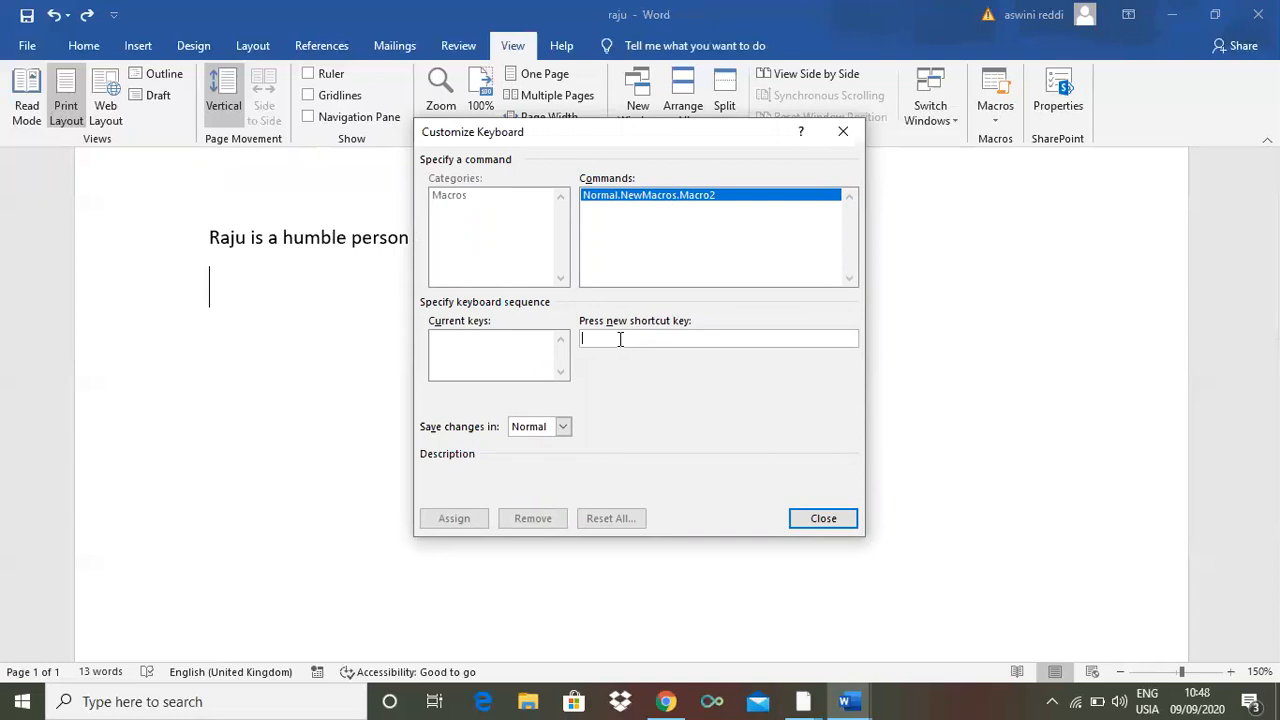
{"action": "key", "text": "ctrl+4"}
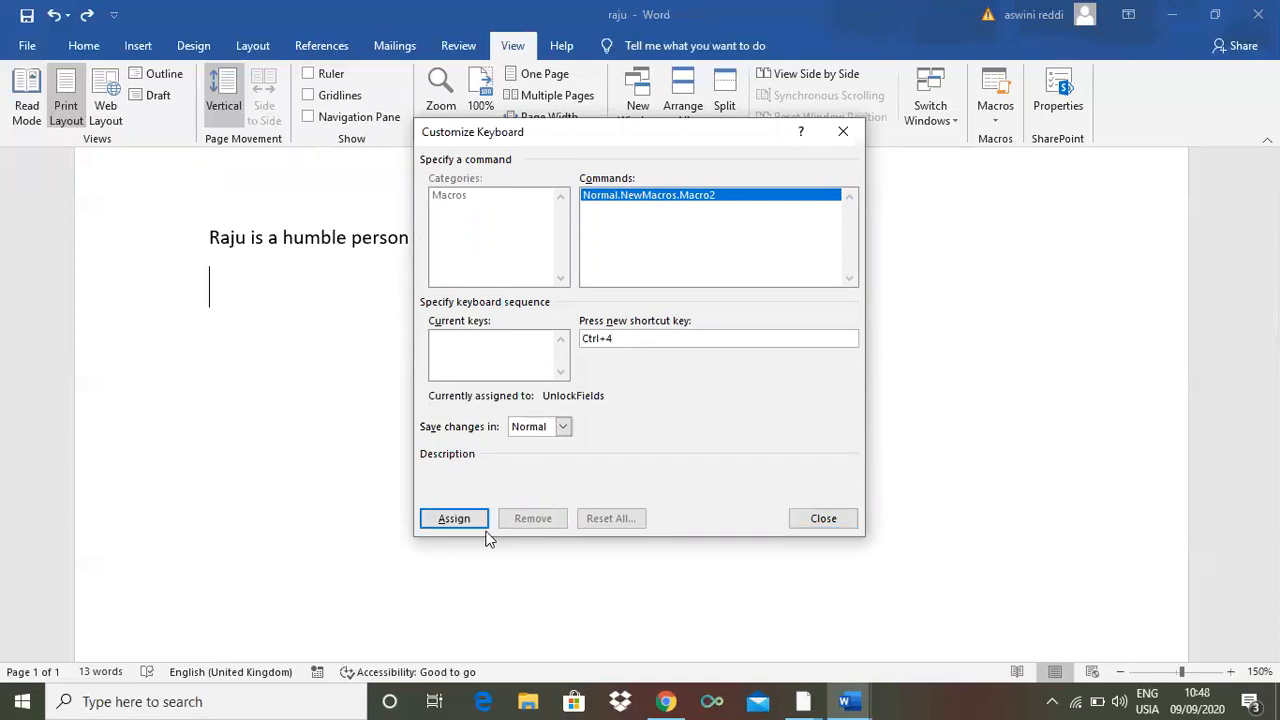
{"action": "left_click", "coordinate": [454, 518]}
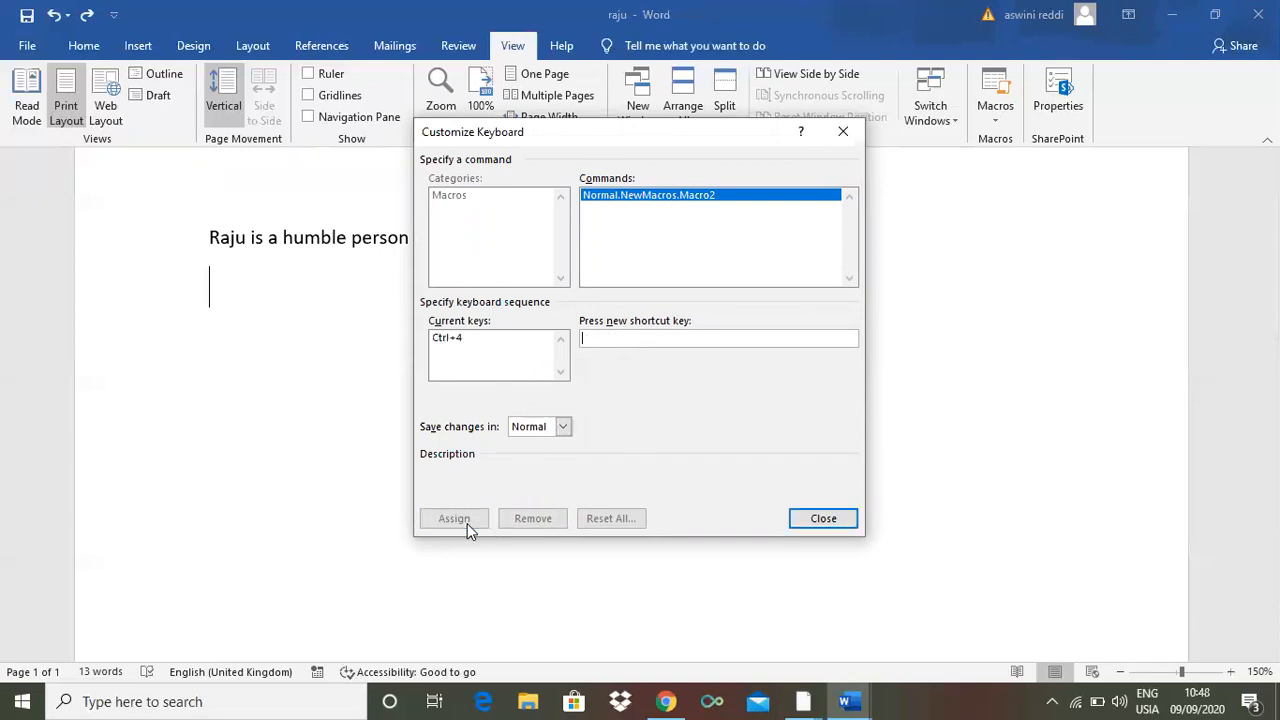
{"action": "left_click", "coordinate": [826, 526]}
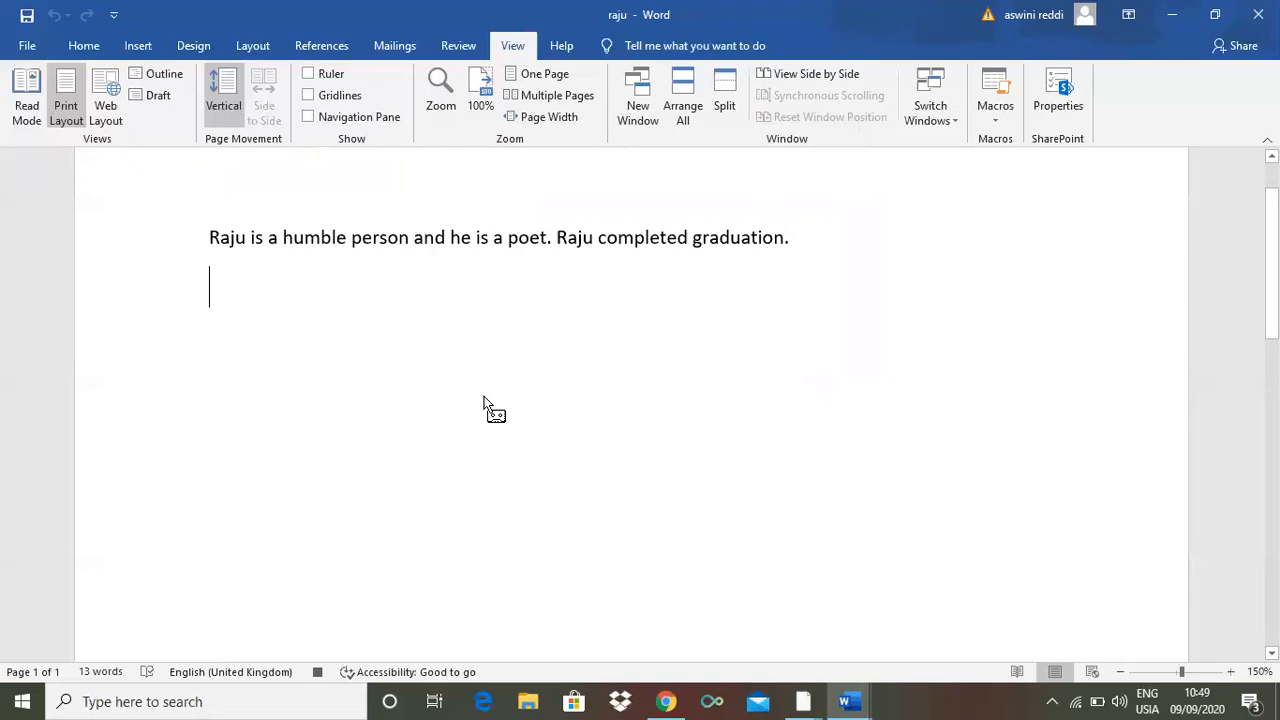
- Record the text ***___*** on the empty line below the opening sentence and stop the macro recording
{"action": "type", "text": "***"}
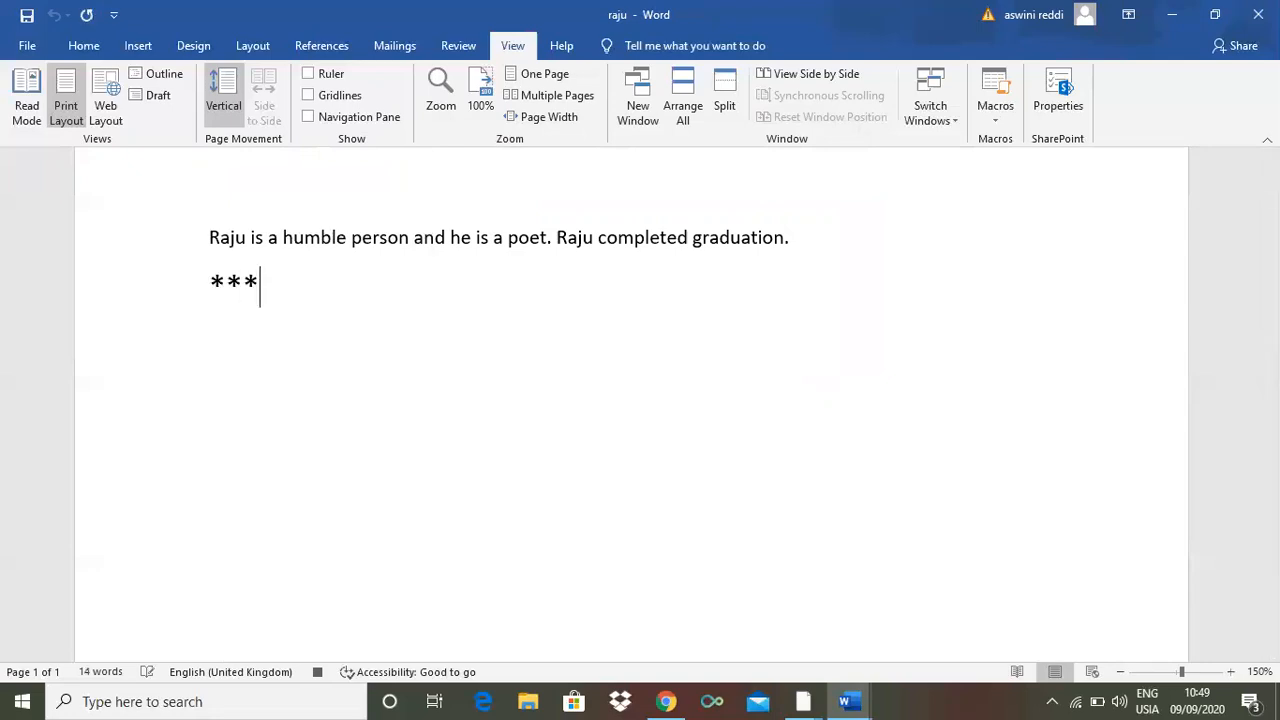
{"action": "type", "text": "___***"}
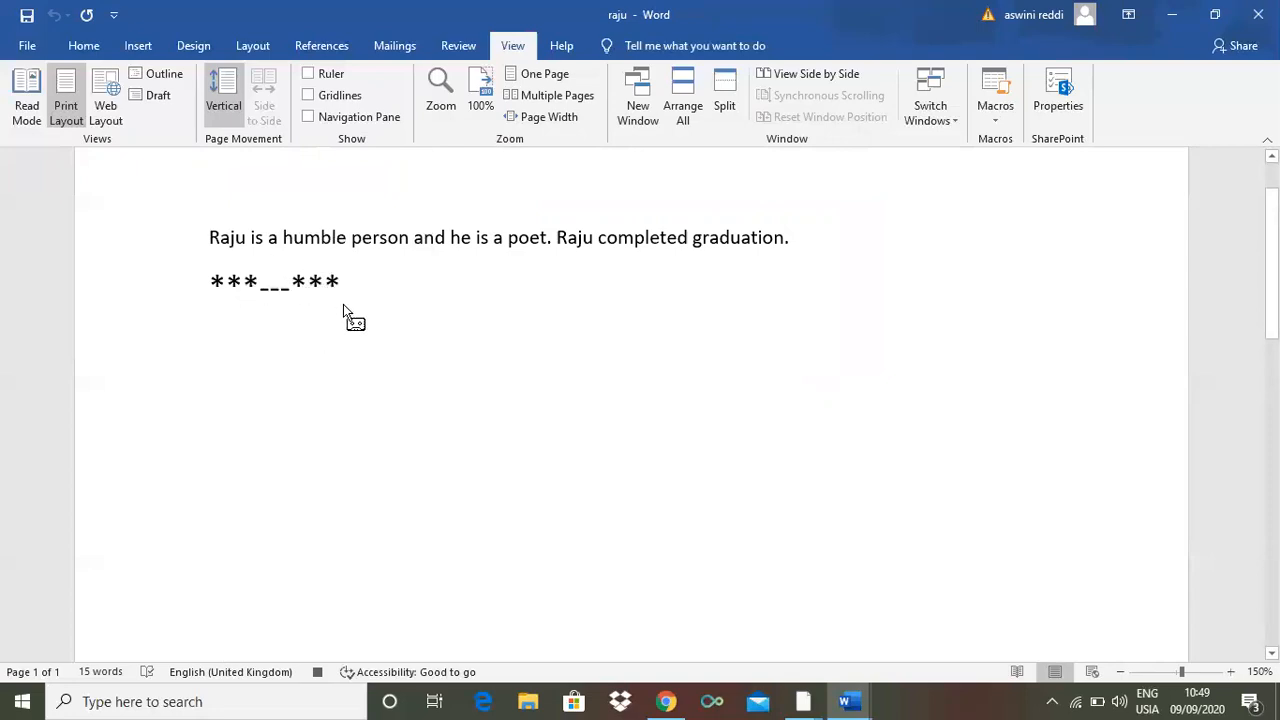
{"action": "left_click", "coordinate": [993, 122]}
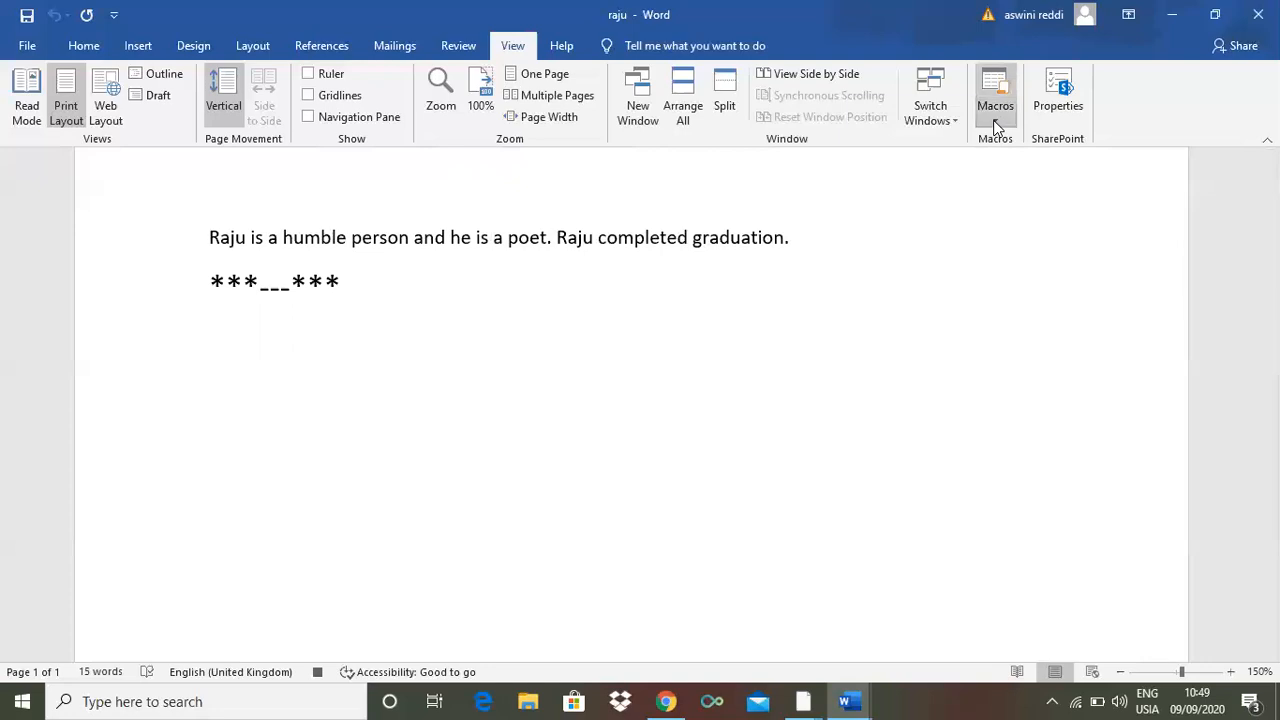
{"action": "left_click", "coordinate": [1013, 163]}
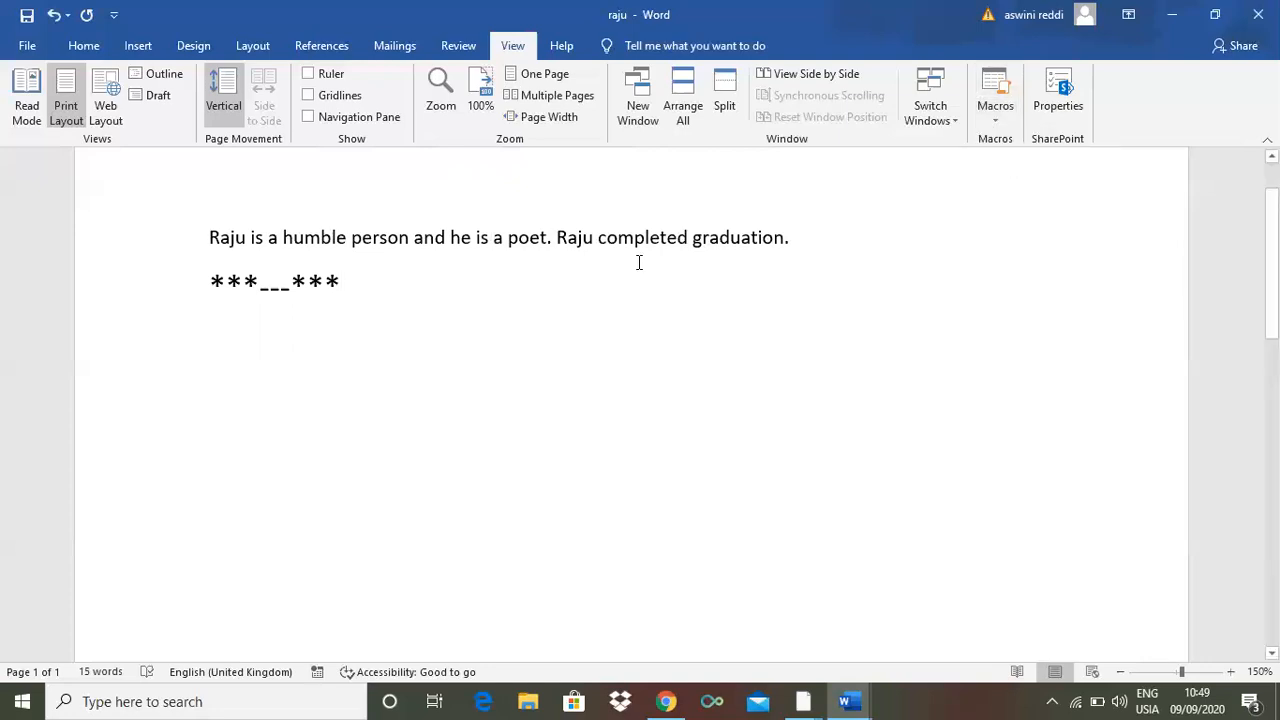
- Run the new macro once on a new line to insert ***___***
{"action": "key", "text": "Return"}
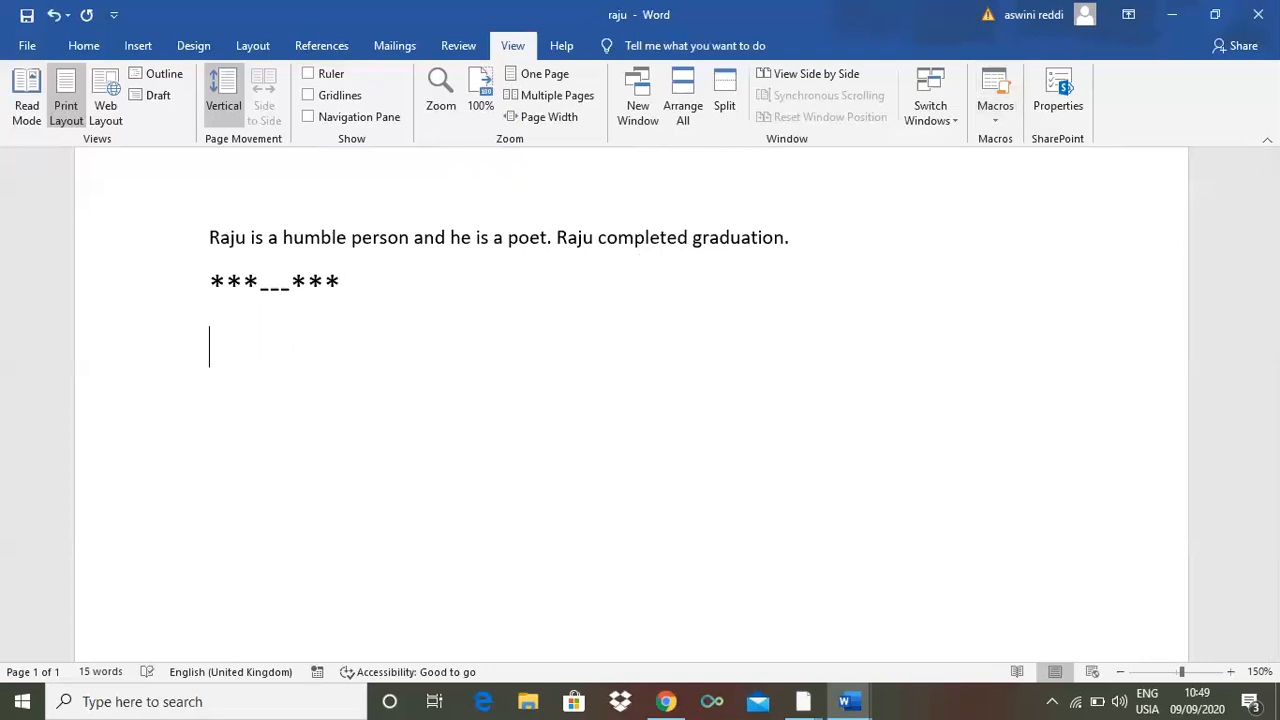
{"action": "key", "text": "ctrl+m"}
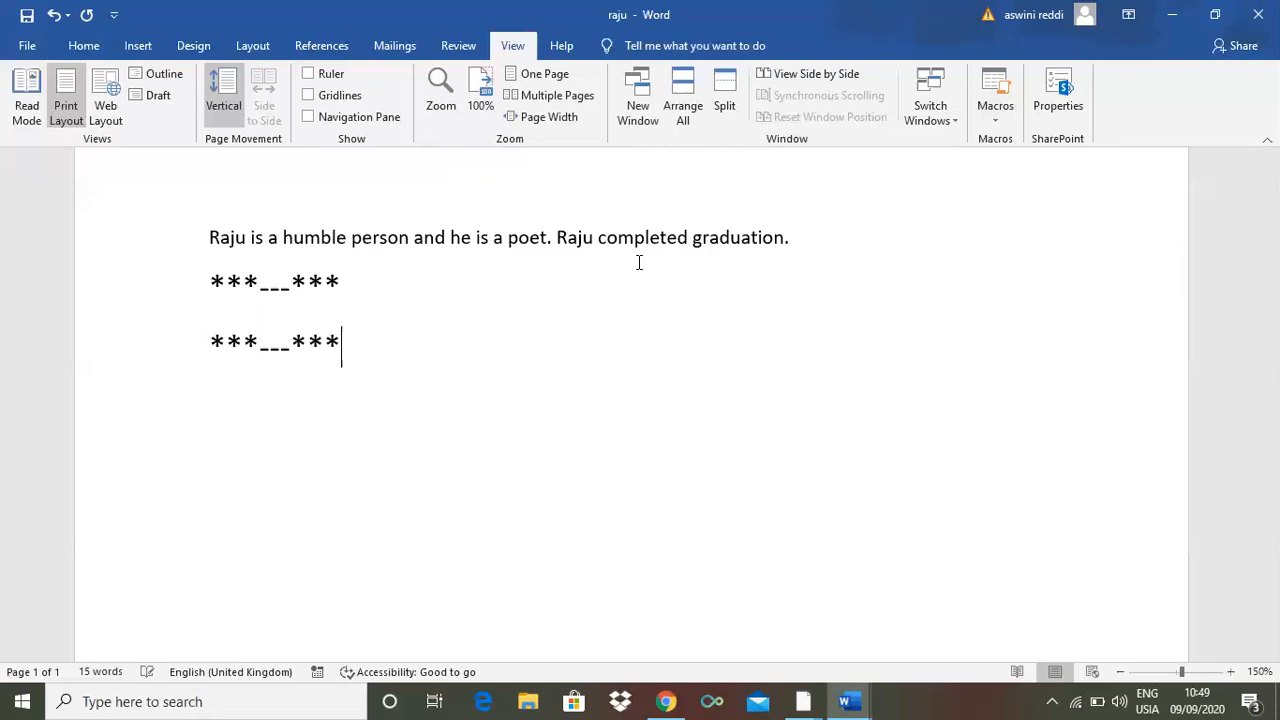
{"action": "key", "text": "ctrl+Return"}
{"action": "key", "text": "ctrl+m"}
{"action": "key", "text": "ctrl+m"}
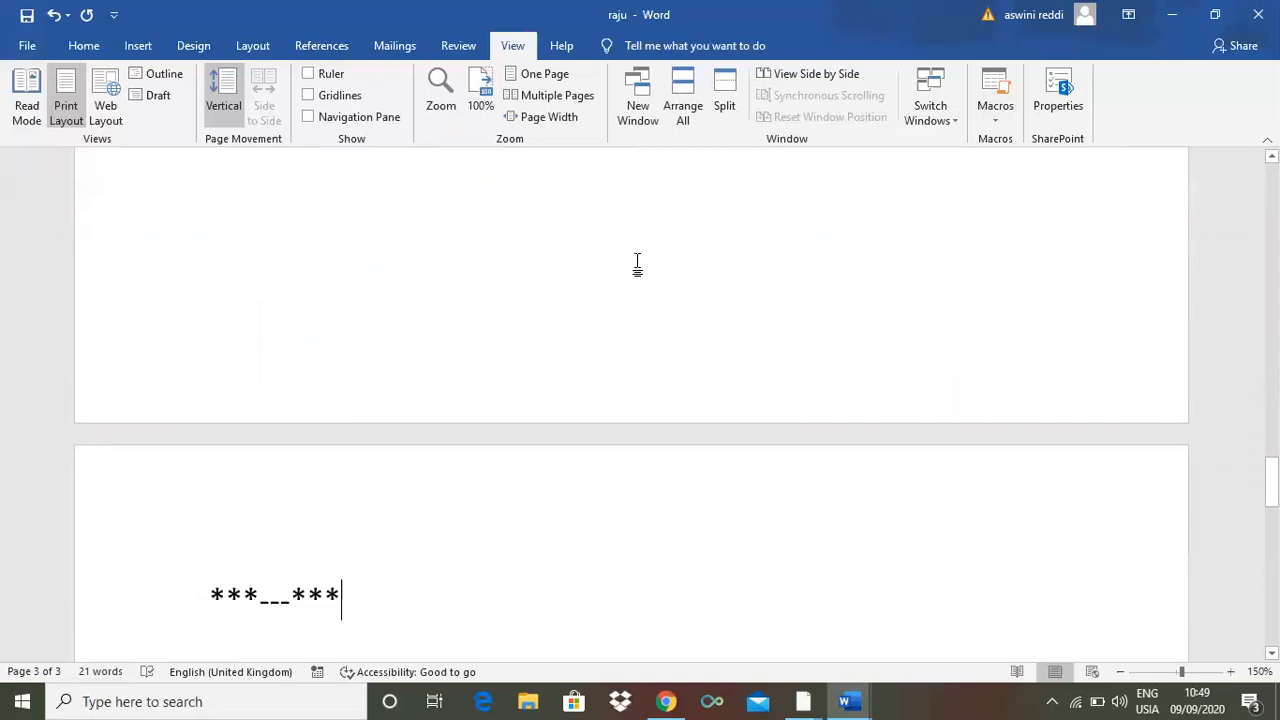
{"action": "key", "text": "ctrl+z"}
{"action": "key", "text": "ctrl+z"}
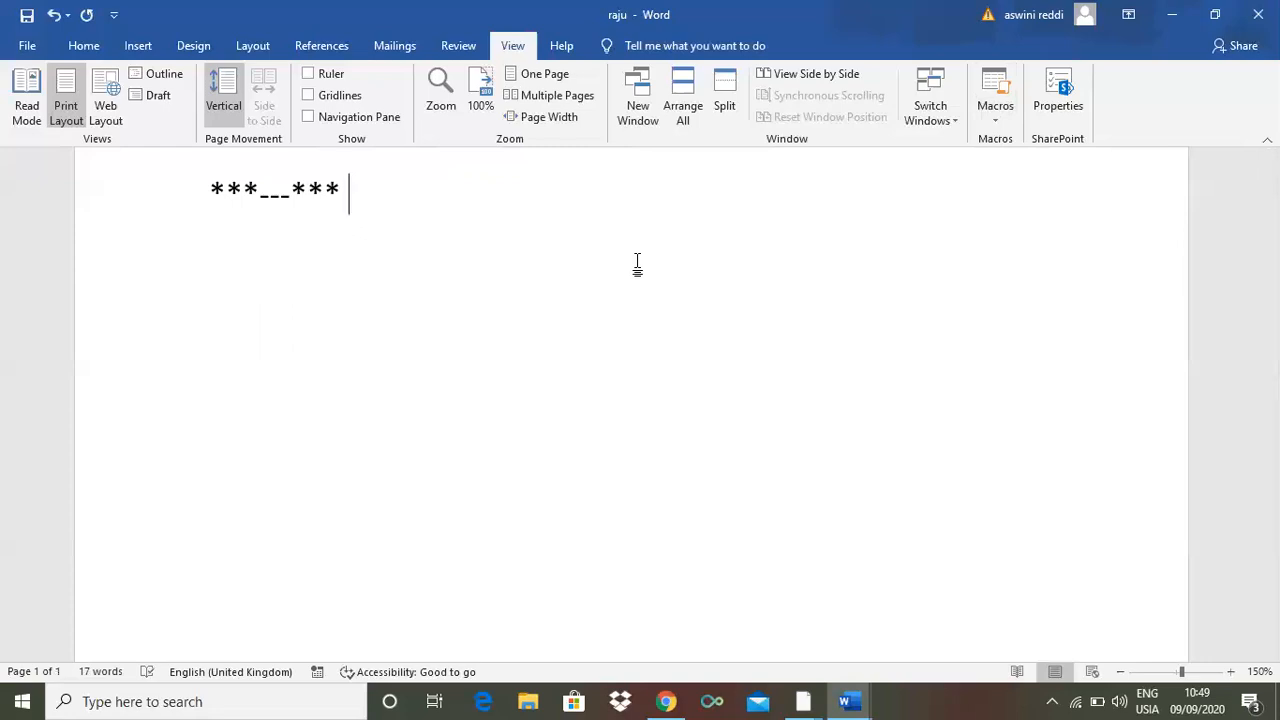
- Run the ***___*** macro repeatedly, first with spaces between the patterns and then without, to fill about seven lines
{"action": "type", "text": "***___***"}
{"action": "type", "text": "***___***"}
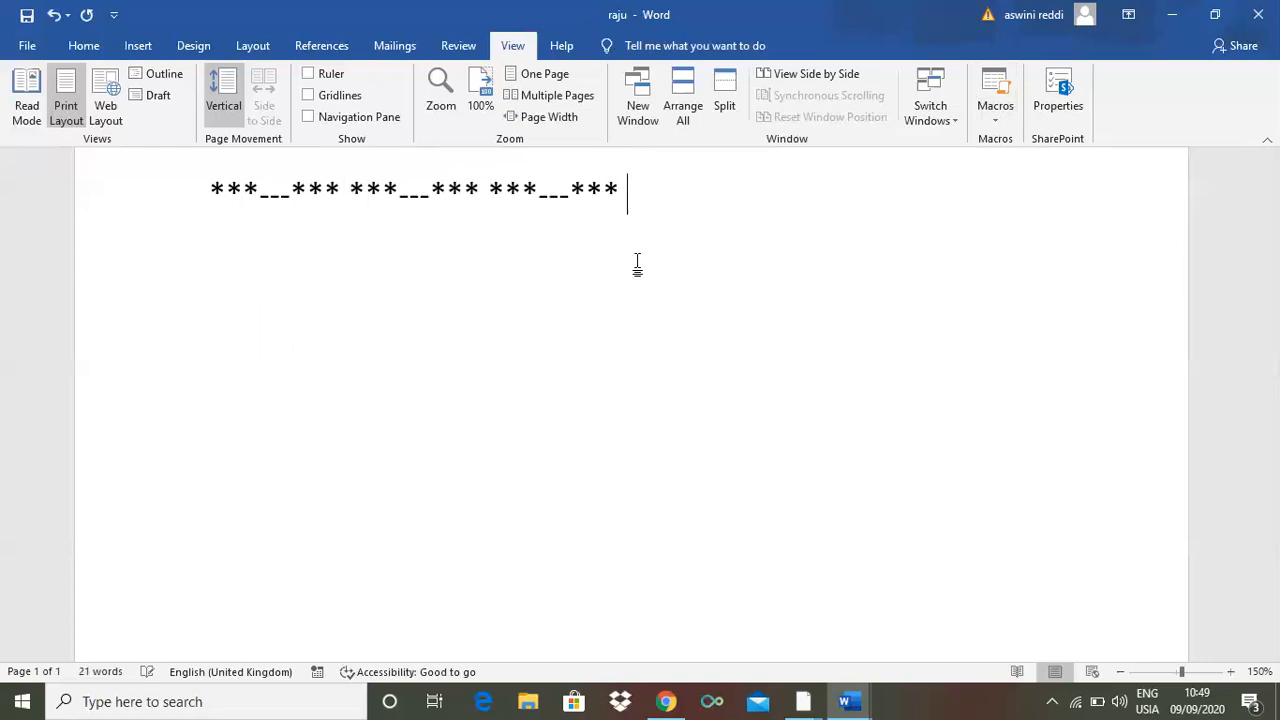
{"action": "key", "text": "ctrl+v"}
{"action": "key", "text": "ctrl+v"}
{"action": "key", "text": "ctrl+v"}
{"action": "key", "text": "ctrl+v"}
{"action": "key", "text": "ctrl+v"}
{"action": "key", "text": "ctrl+v"}
{"action": "key", "text": "ctrl+v"}
{"action": "key", "text": "ctrl+v"}
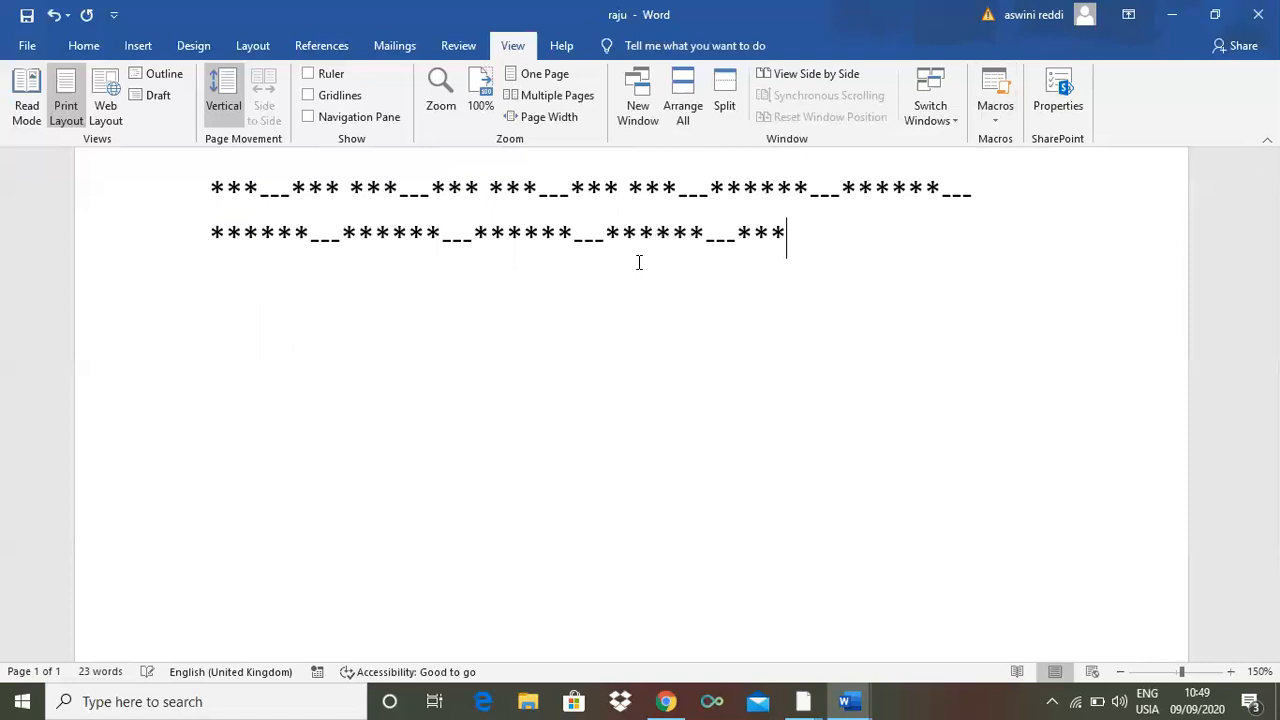
{"action": "key", "text": "ctrl+v"}
{"action": "key", "text": "ctrl+v"}
{"action": "key", "text": "ctrl+v"}
{"action": "key", "text": "ctrl+v"}
{"action": "key", "text": "ctrl+v"}
{"action": "key", "text": "ctrl+v"}
{"action": "key", "text": "ctrl+v"}
{"action": "key", "text": "ctrl+v"}
{"action": "key", "text": "ctrl+v"}
{"action": "key", "text": "ctrl+v"}
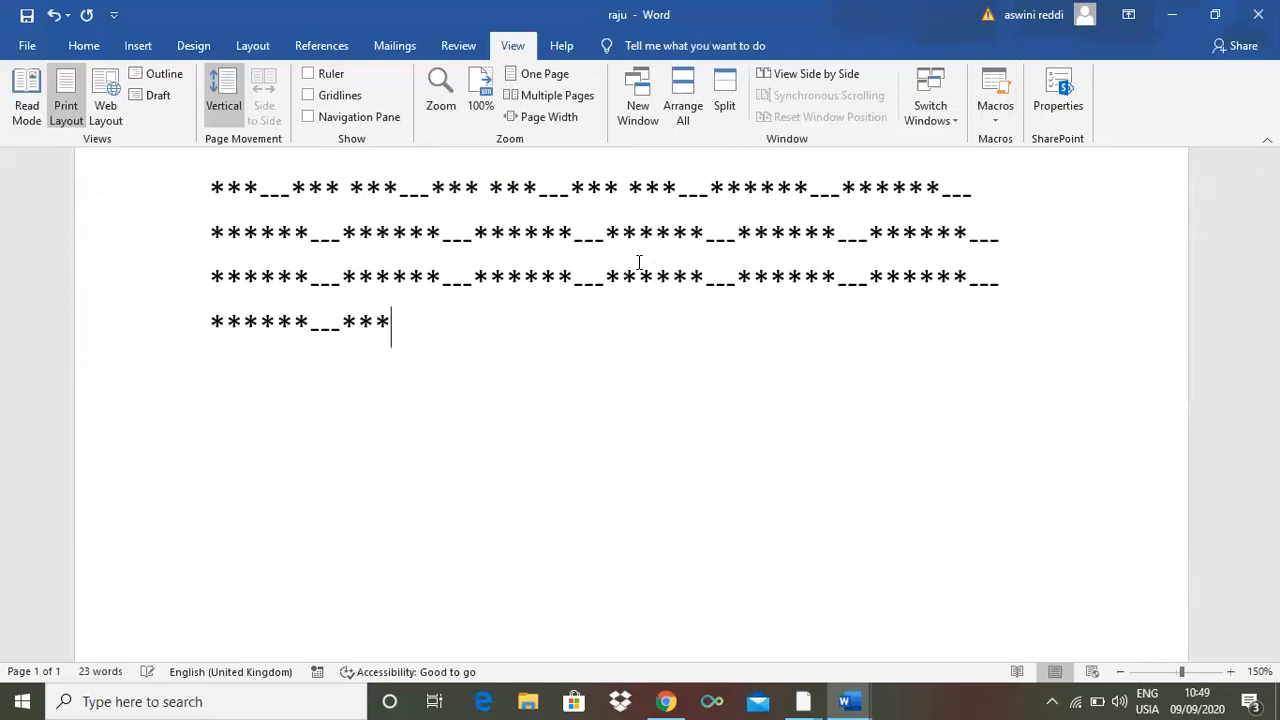
{"action": "key", "text": "ctrl+v"}
{"action": "key", "text": "ctrl+v"}
{"action": "key", "text": "ctrl+v"}
{"action": "key", "text": "ctrl+v"}
{"action": "key", "text": "ctrl+v"}
{"action": "key", "text": "ctrl+v"}
{"action": "key", "text": "ctrl+v"}
{"action": "key", "text": "ctrl+v"}
{"action": "key", "text": "ctrl+v"}
{"action": "key", "text": "ctrl+v"}
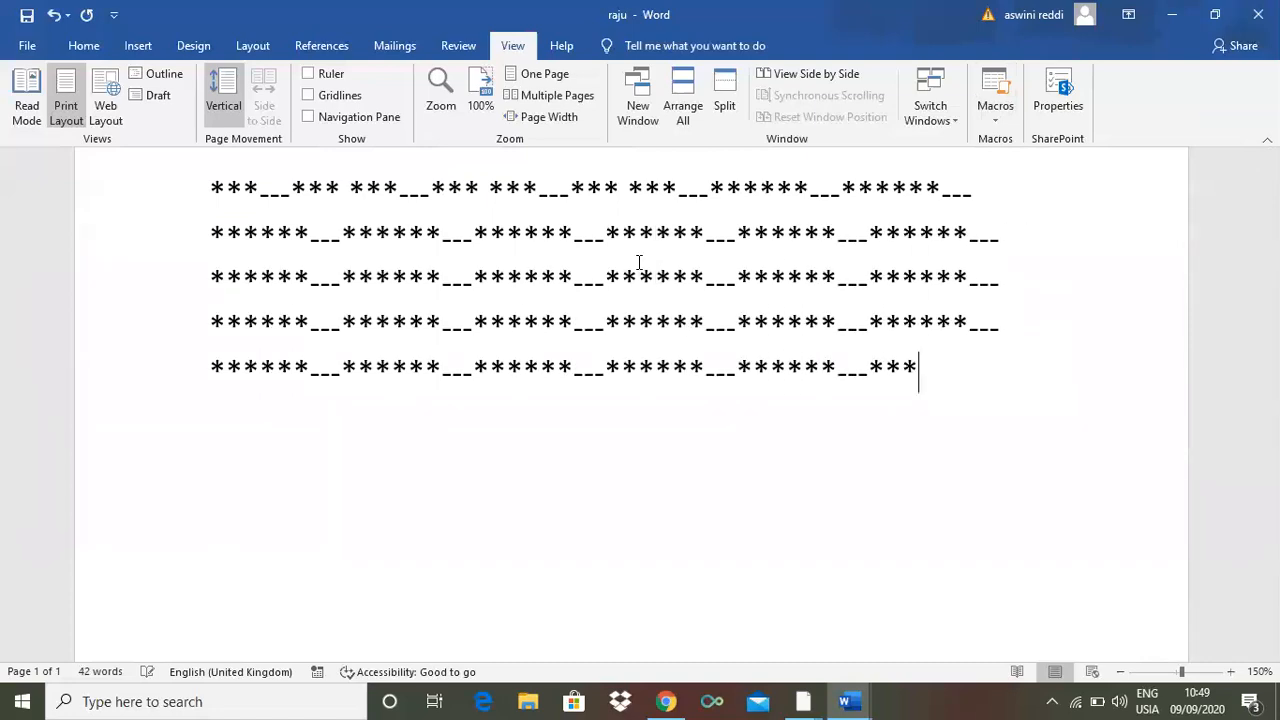
{"action": "key", "text": "ctrl+v"}
{"action": "key", "text": "ctrl+v"}
{"action": "key", "text": "ctrl+v"}
{"action": "key", "text": "ctrl+v"}
{"action": "key", "text": "ctrl+v"}
{"action": "key", "text": "ctrl+v"}
{"action": "key", "text": "ctrl+v"}
{"action": "key", "text": "ctrl+v"}
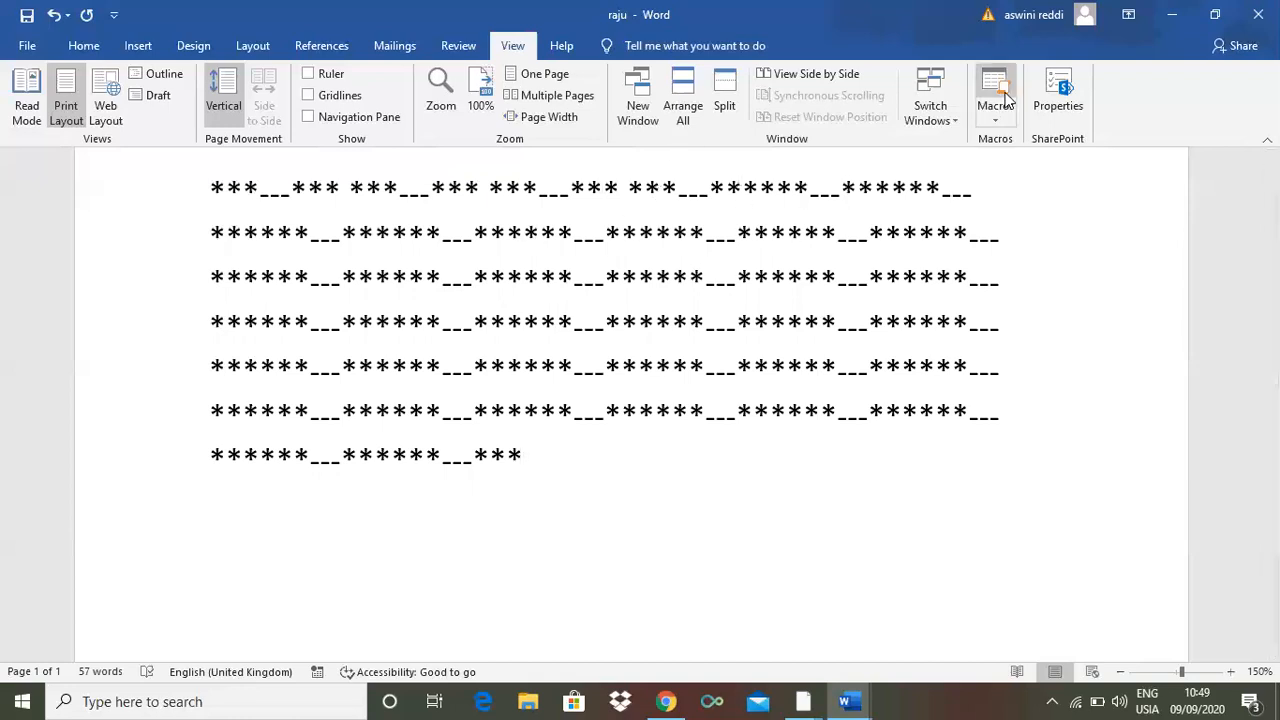
- Run Macro1 from the list of saved macros at the end of the asterisk pattern
{"action": "left_click", "coordinate": [995, 125]}
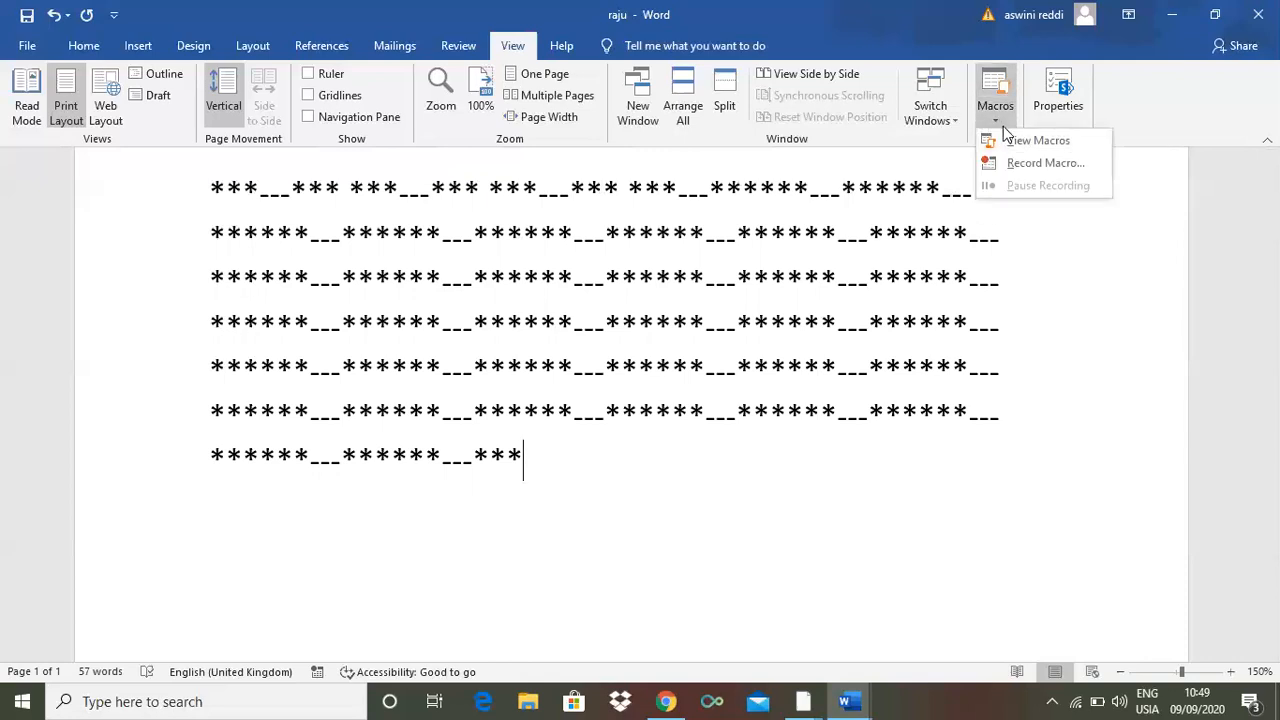
{"action": "left_click", "coordinate": [1036, 141]}
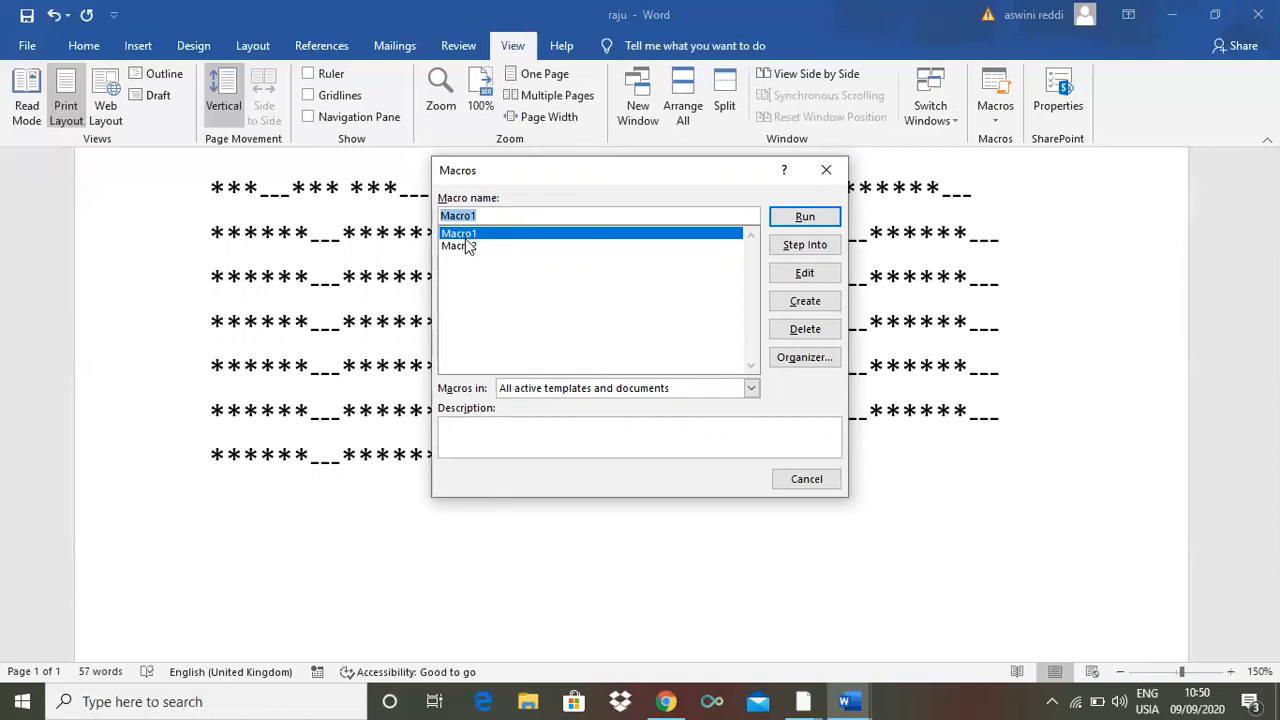
{"action": "left_click", "coordinate": [806, 218]}
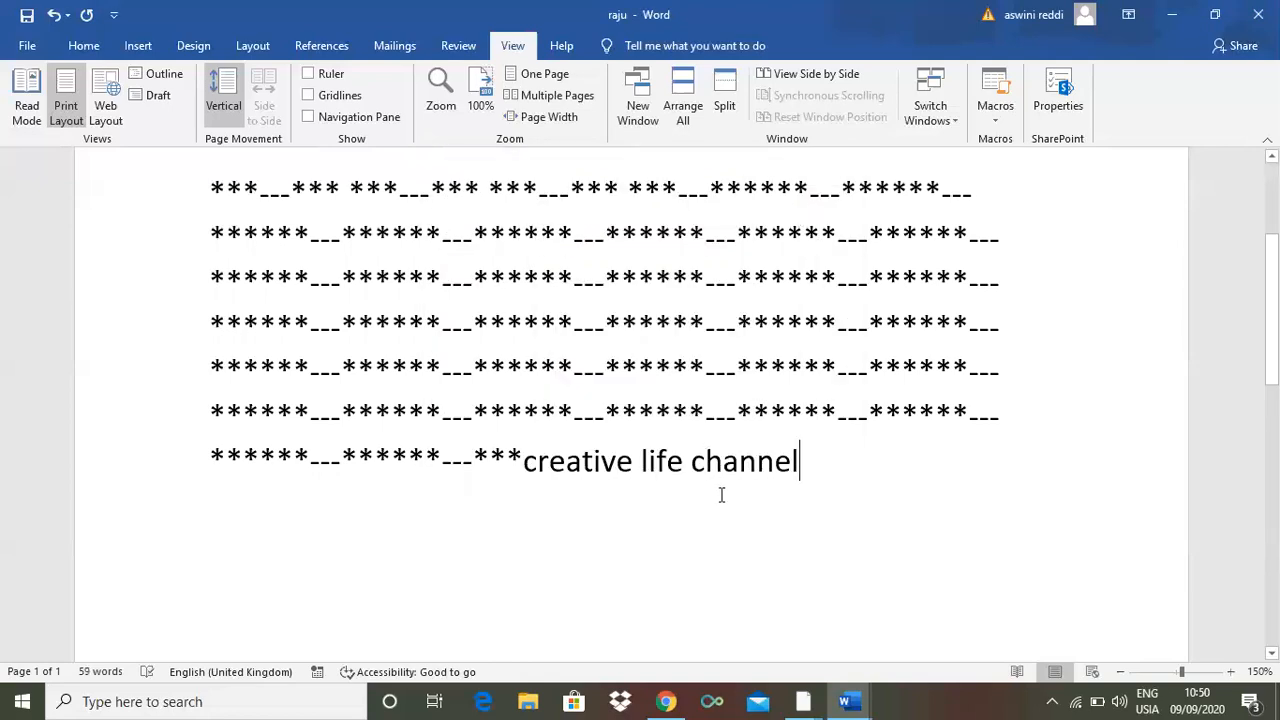
- Run Macro2 from the list of saved macros right after the "creative life channel" text
{"action": "left_click", "coordinate": [1000, 121]}
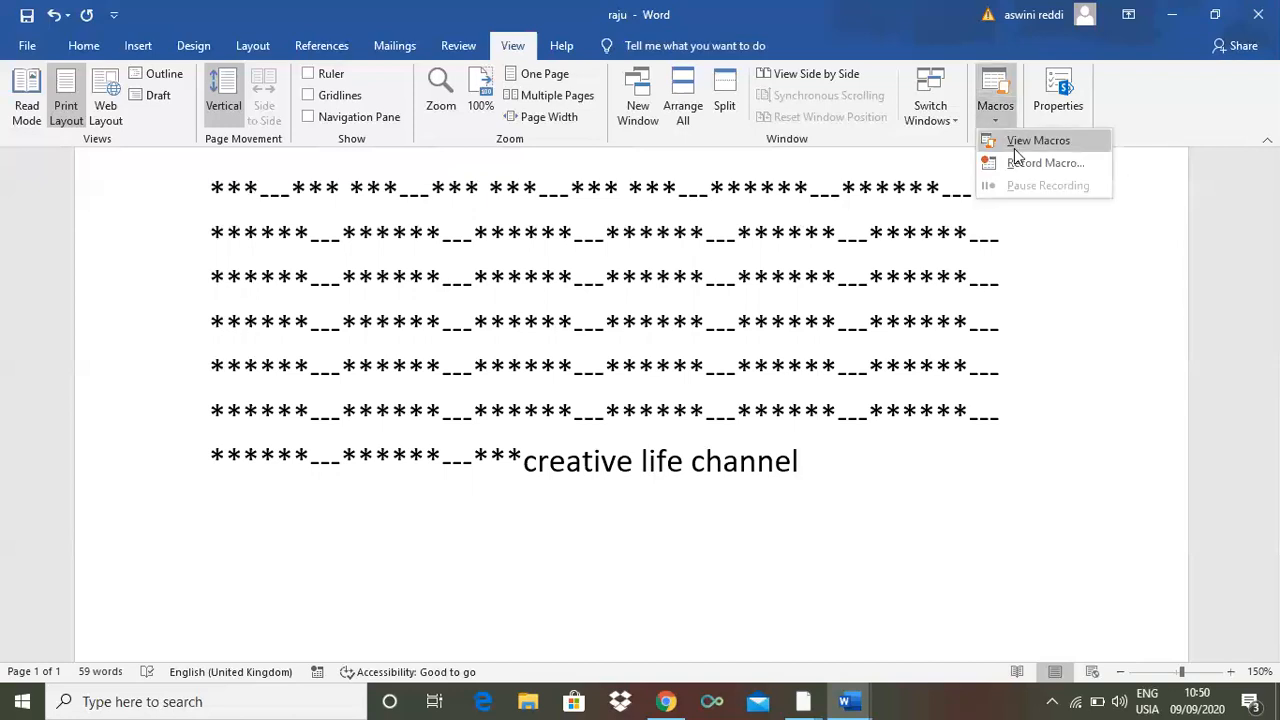
{"action": "left_click", "coordinate": [1030, 141]}
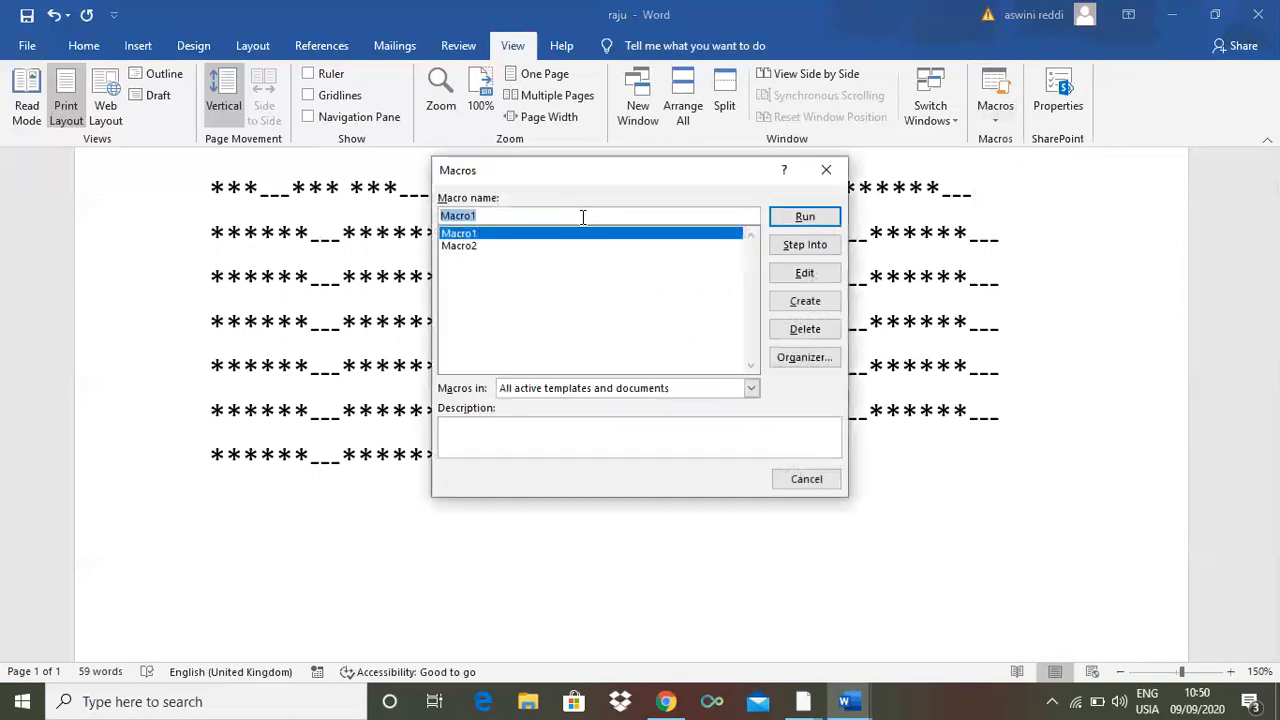
{"action": "left_click", "coordinate": [463, 247]}
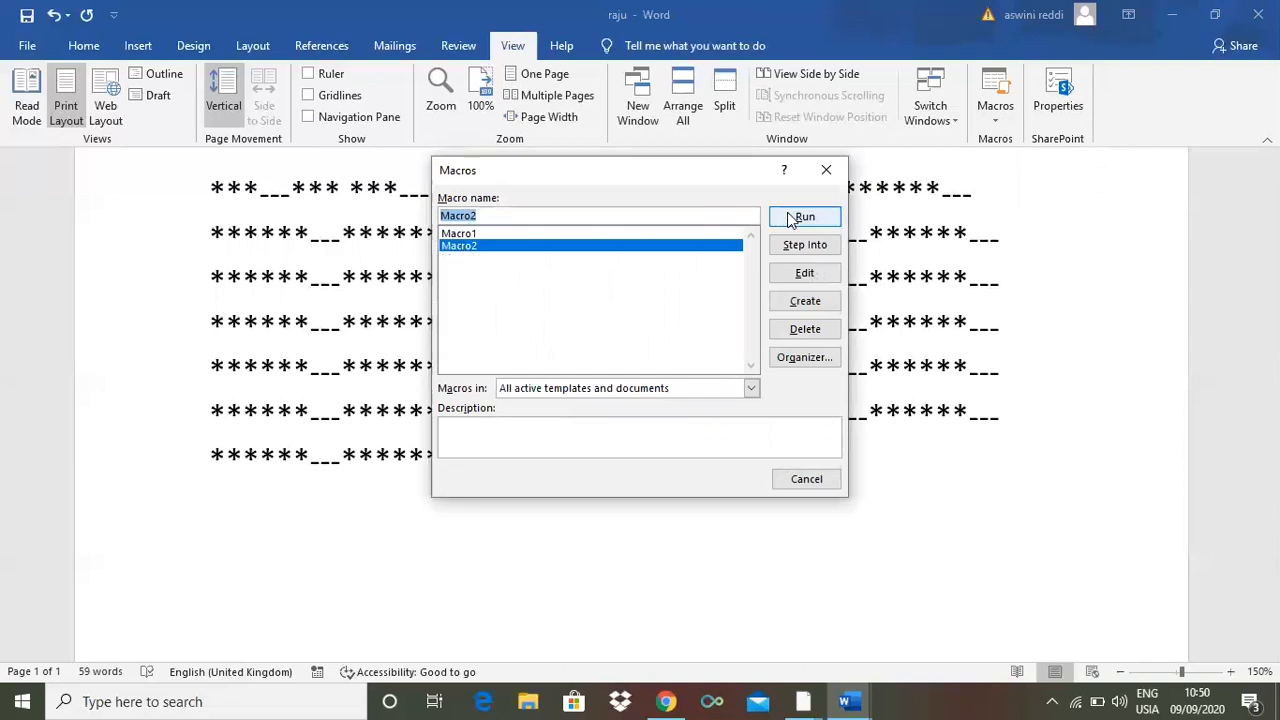
{"action": "left_click", "coordinate": [805, 216]}
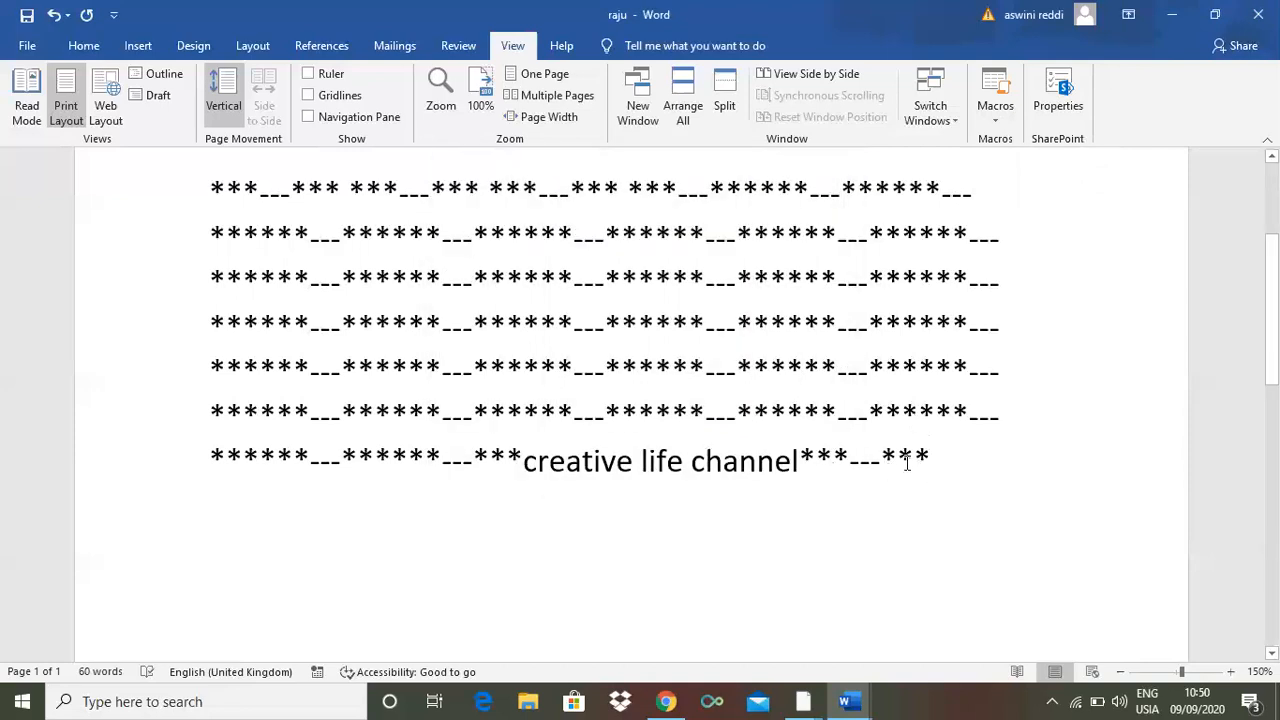